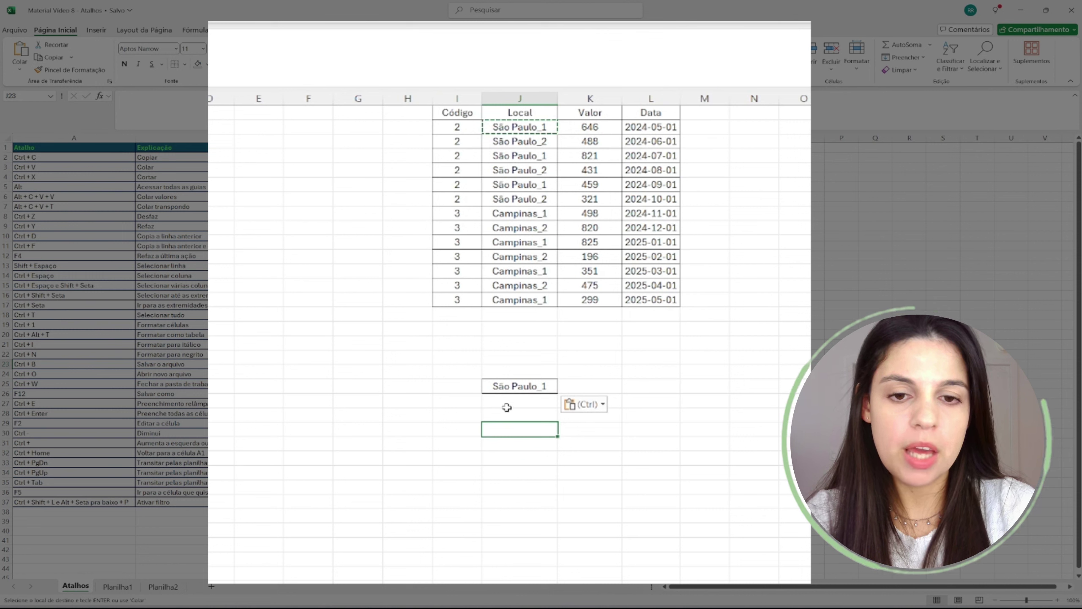
- Paste São Paulo_1 into M20, F27 and L28, then clear the copy marquee
left_click(705, 387)
type("São Paulo_1")
left_click(313, 491)
type("São Paulo_1")
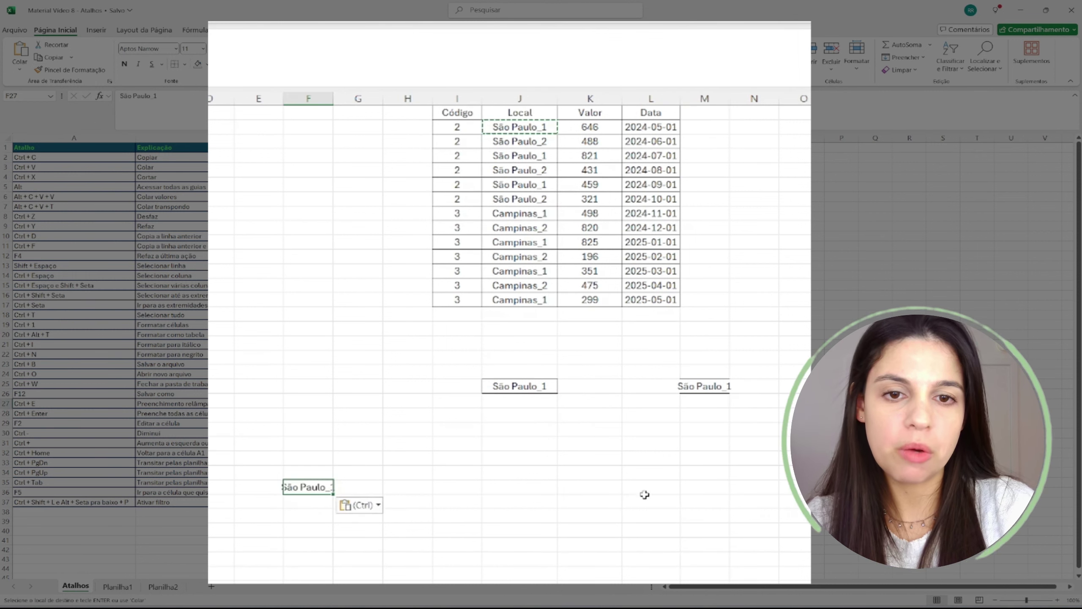
left_click(645, 500)
type("São Paulo_1")
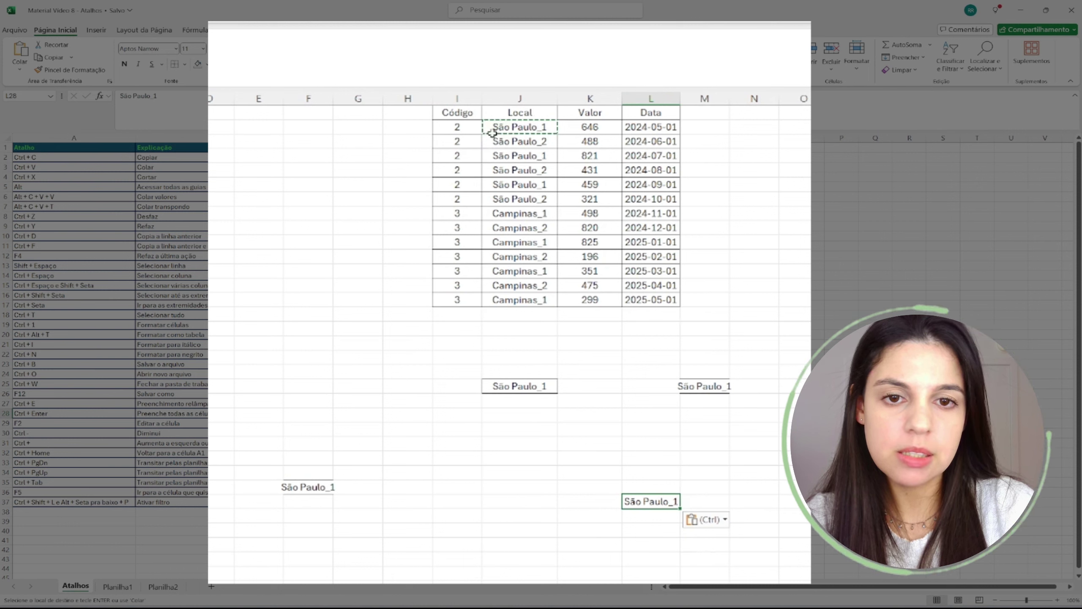
key("Escape")
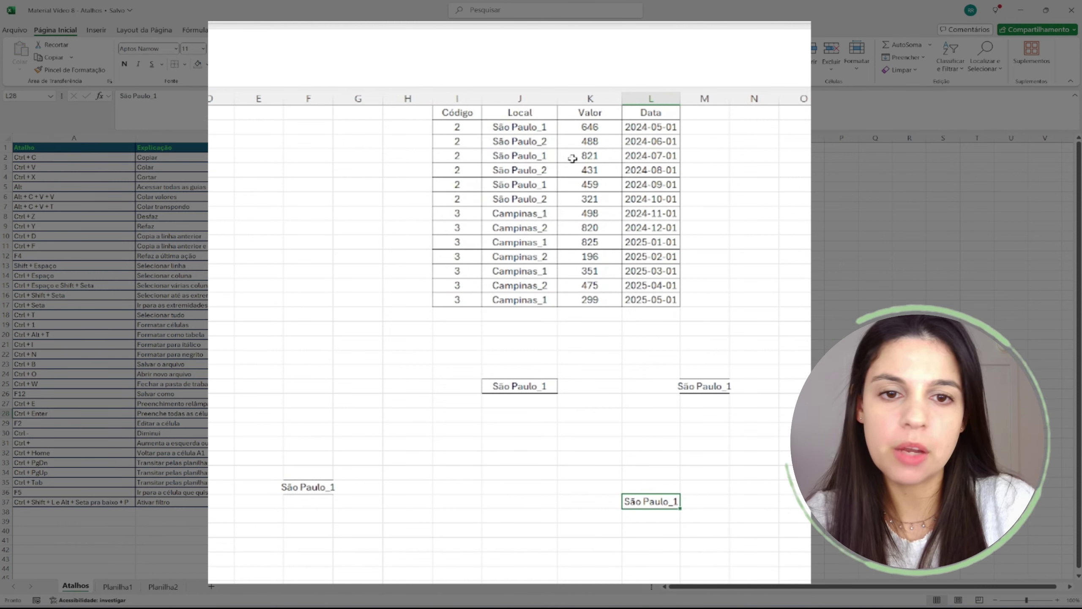
- Highlight the Cortar shortcut entry and select the São Paulo_1 value in J20
left_click(803, 301)
left_click(793, 356)
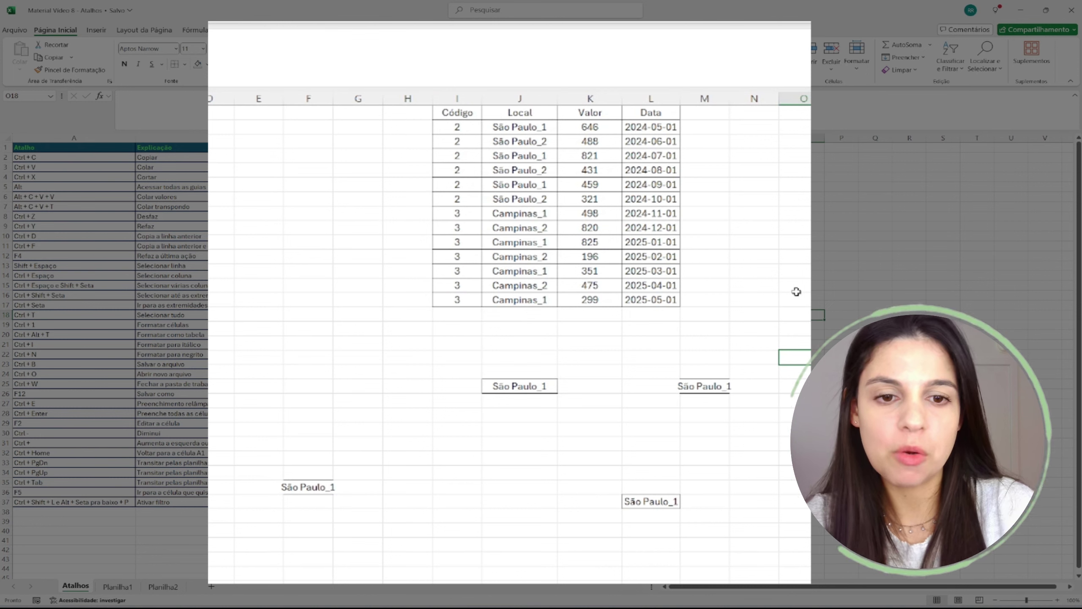
left_click(147, 176)
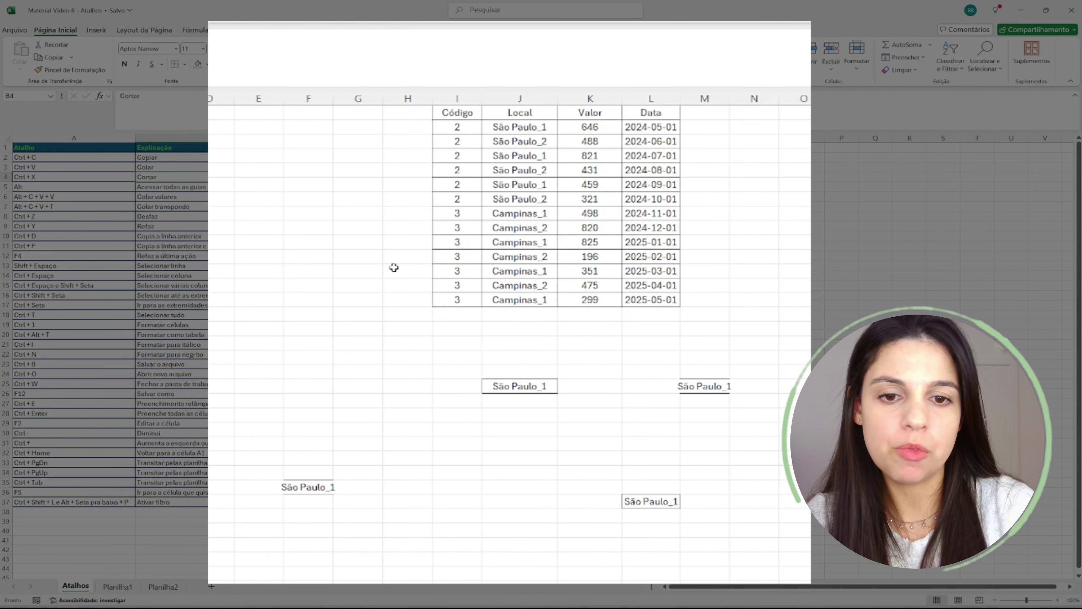
left_click(505, 379)
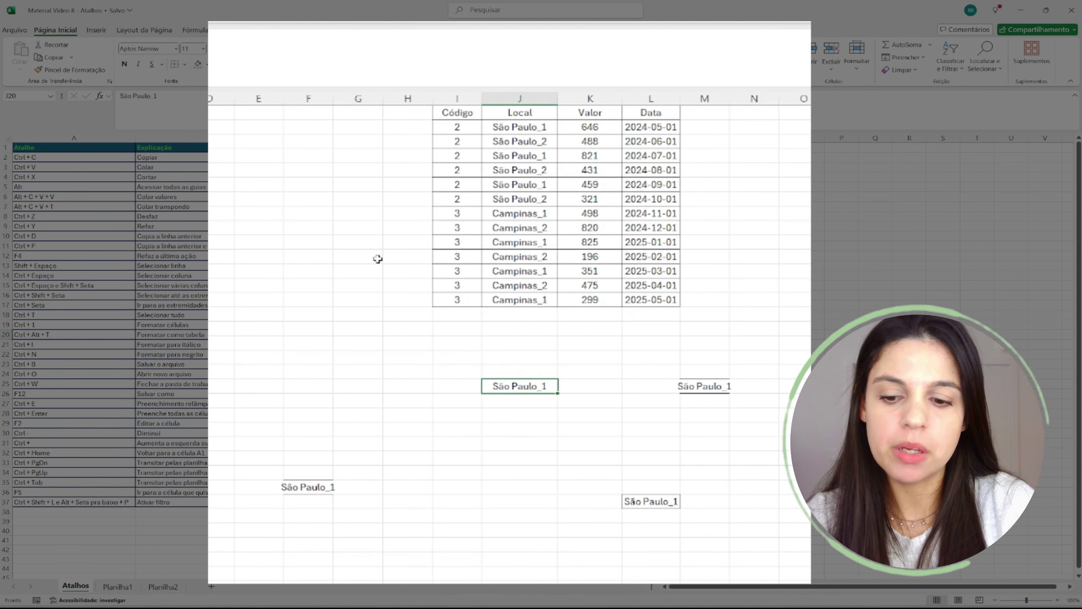
- Cut São Paulo_1 from J20 with Ctrl+X and paste it into F12, leaving J20 empty
key("ctrl+x")
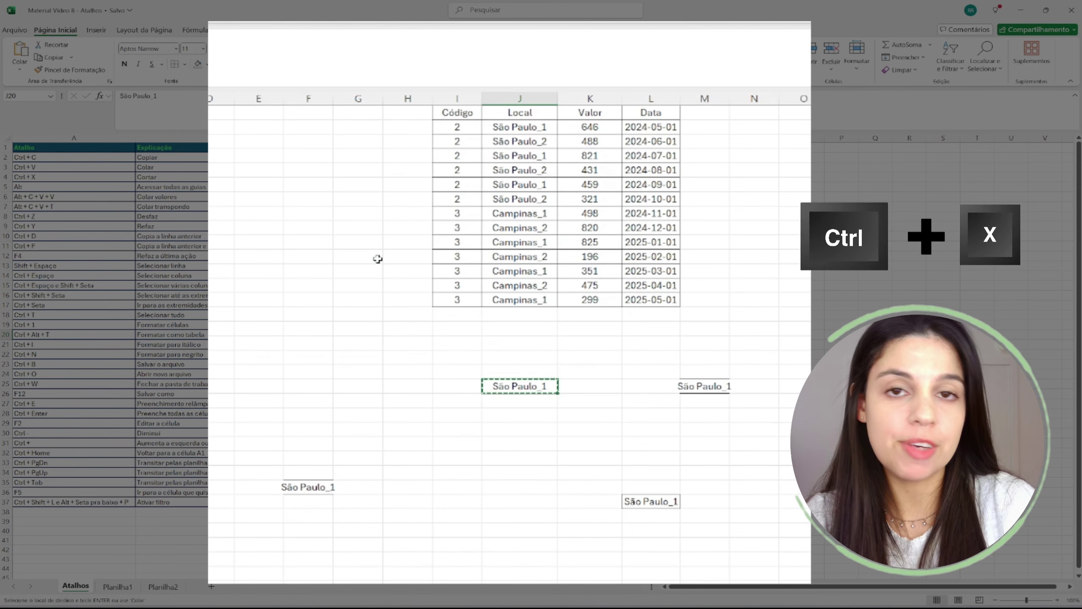
left_click(375, 268)
left_click(290, 272)
key("Return")
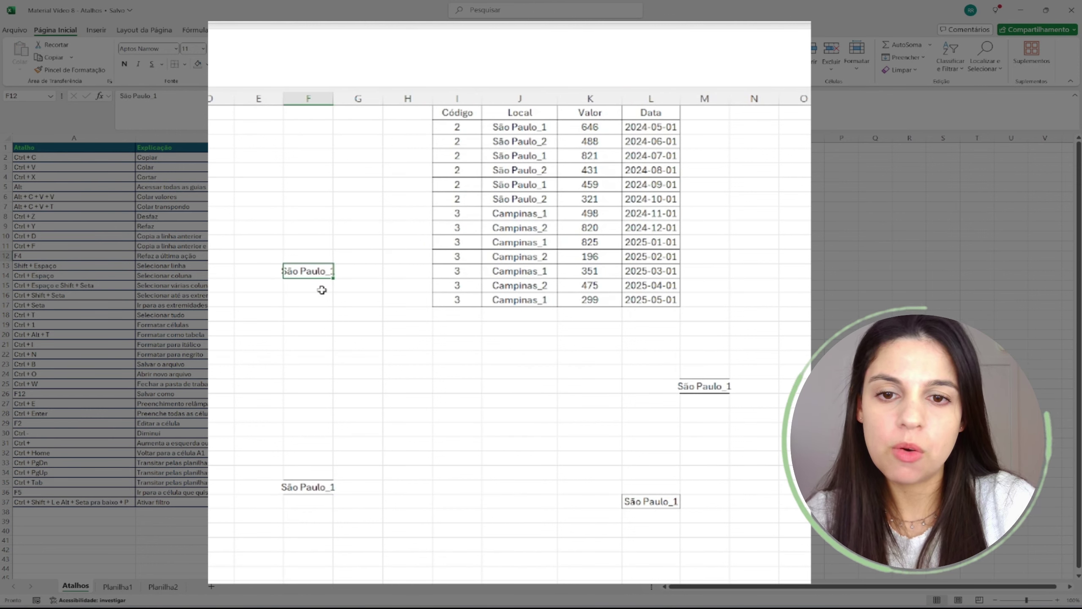
left_click(317, 326)
left_click(509, 369)
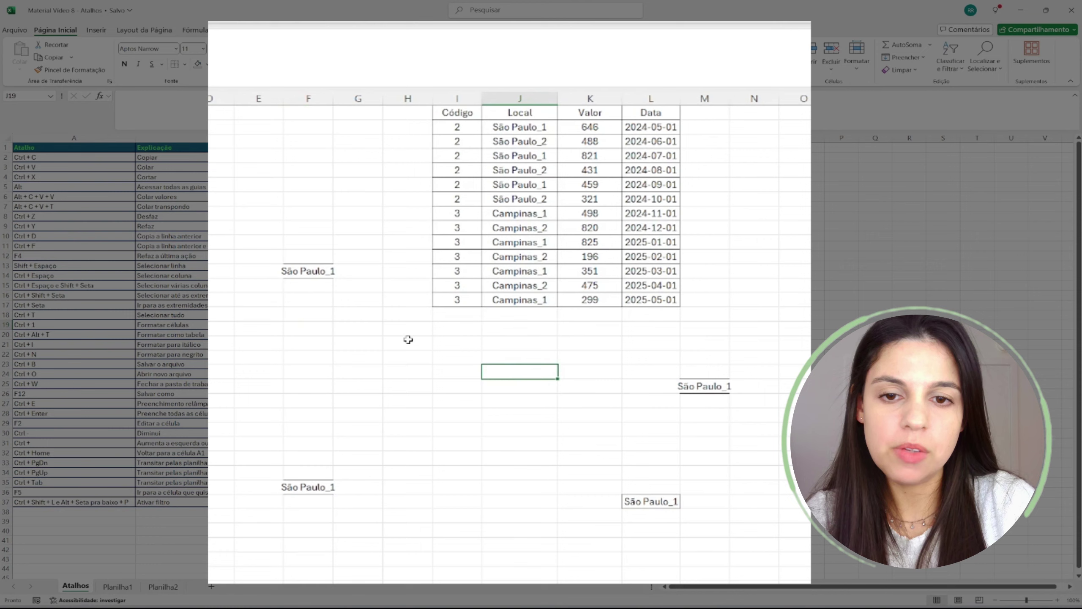
left_click(323, 282)
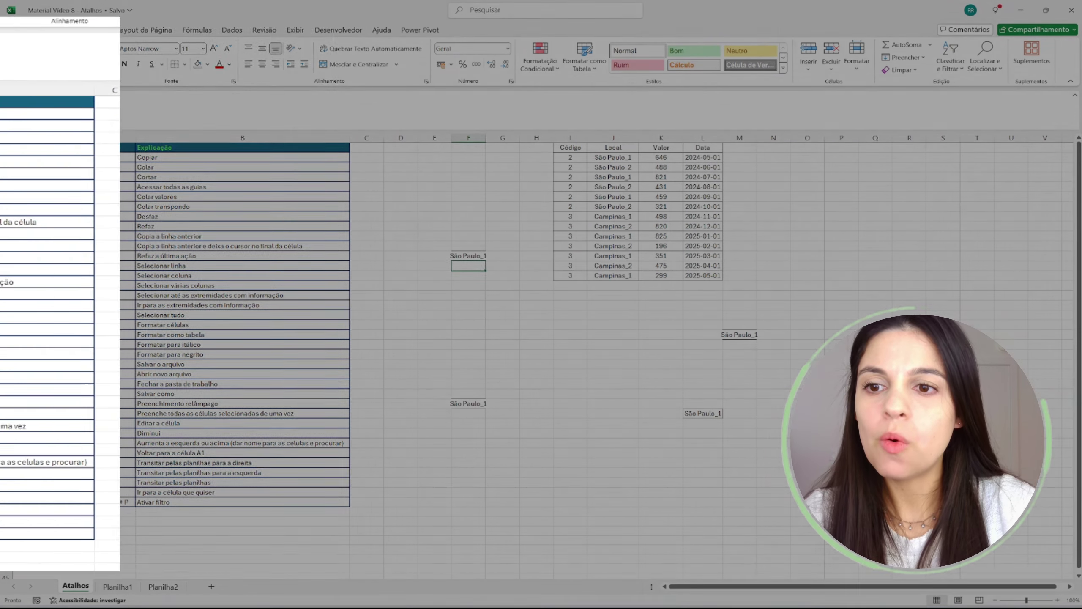
- Highlight the Alt row of the shortcut list and display the ribbon key tips
left_click_drag(90, 150, 271, 157)
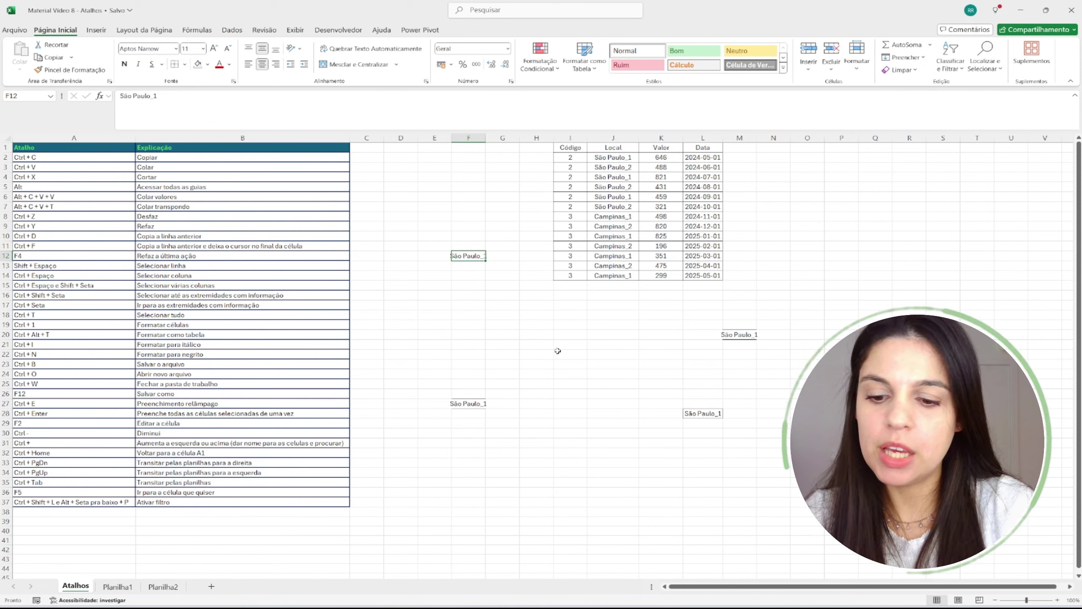
key("alt")
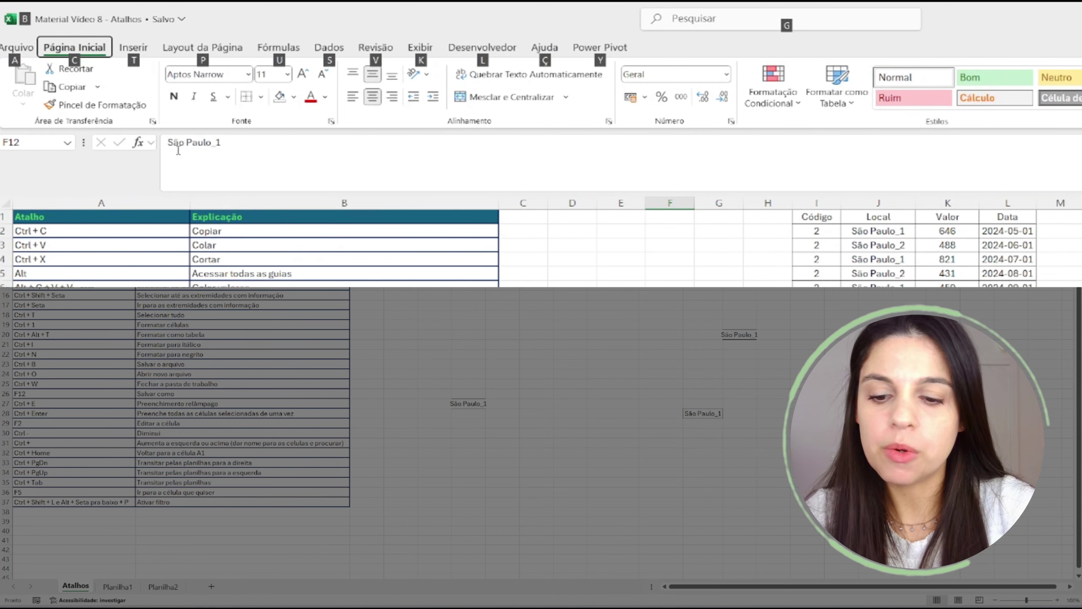
- Fill F12 with standard yellow from the fill colour palette using key tips C then R
key("c")
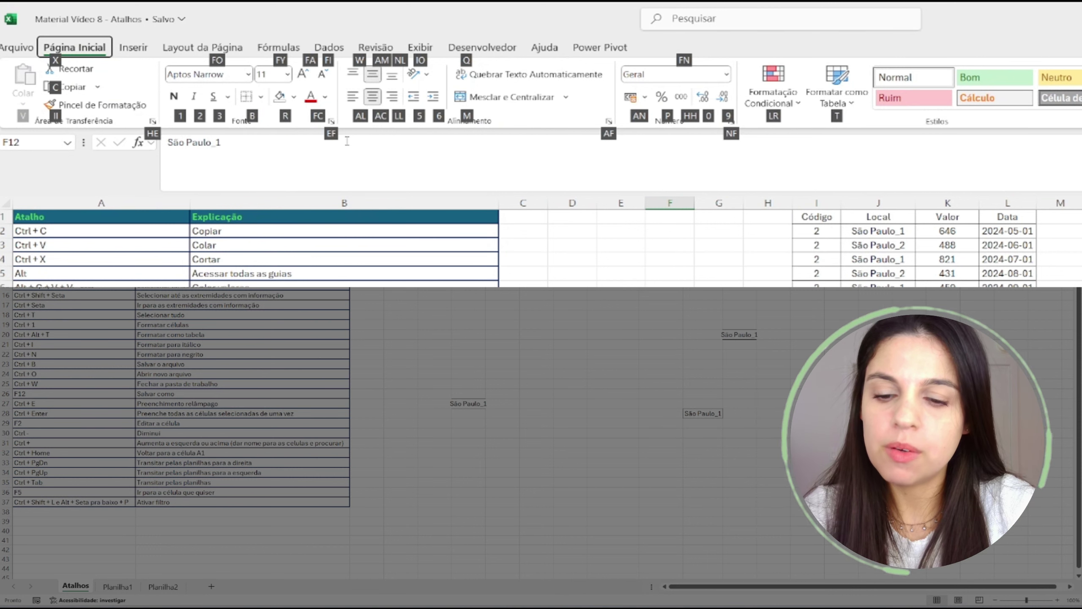
key("r")
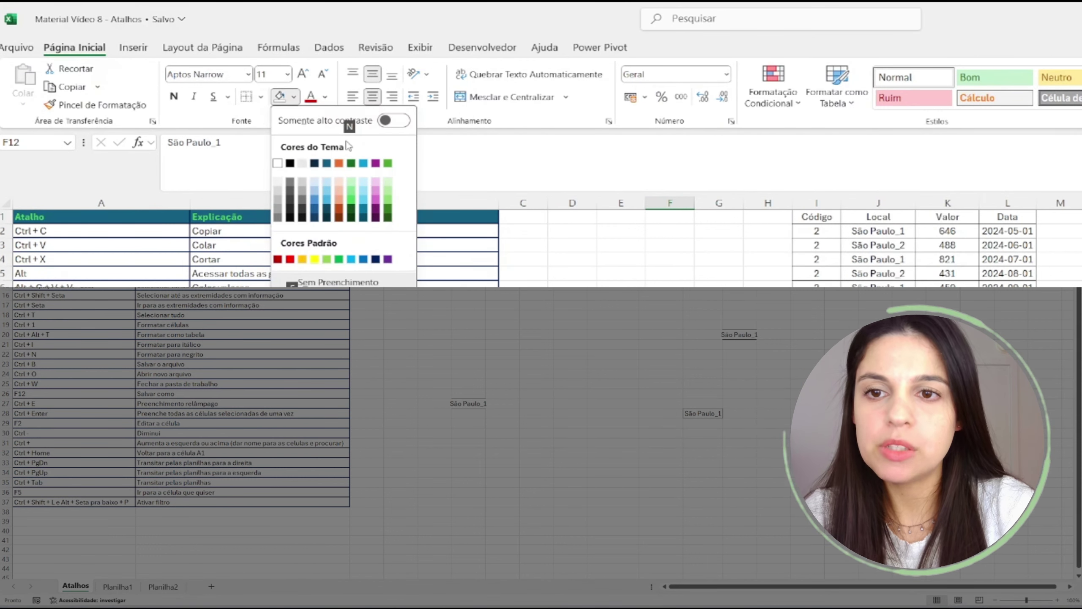
key("Down")
key("Down")
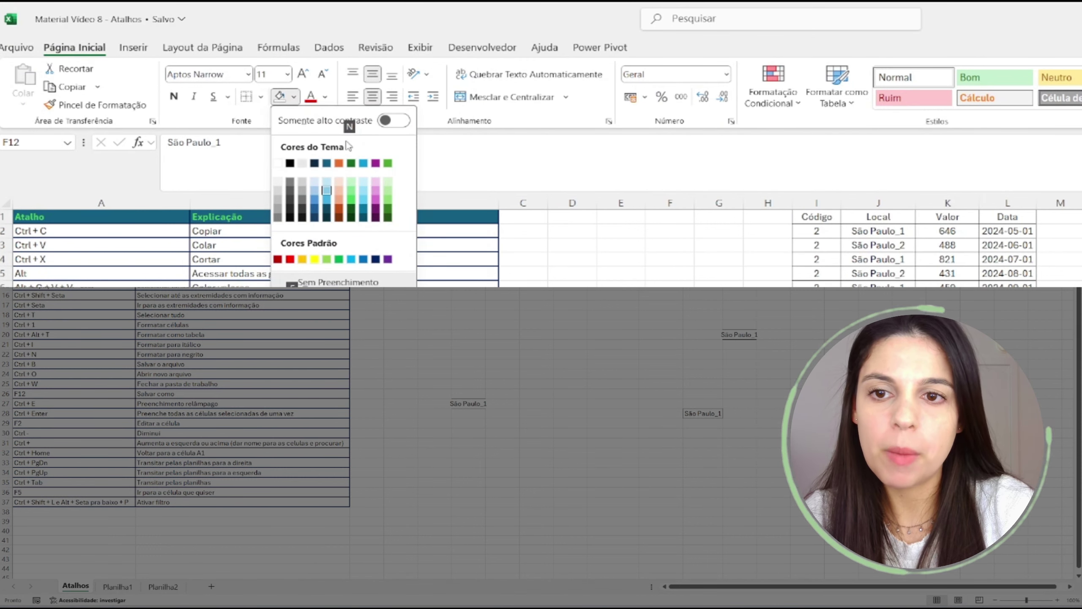
key("Left")
key("Left")
key("Right")
key("Right")
key("Right")
key("Right")
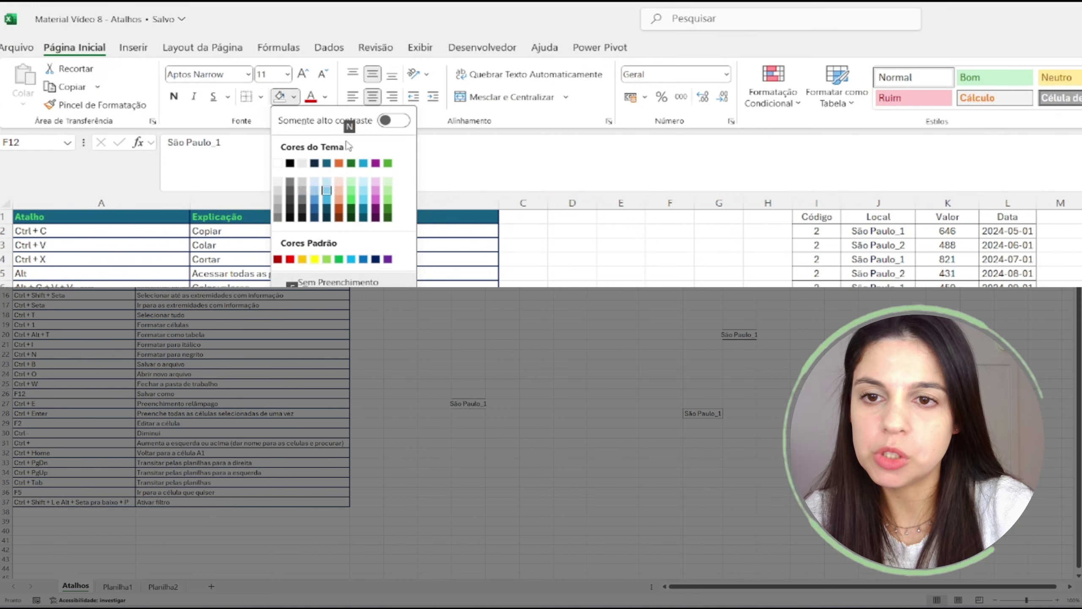
key("Down")
key("Down")
key("Left")
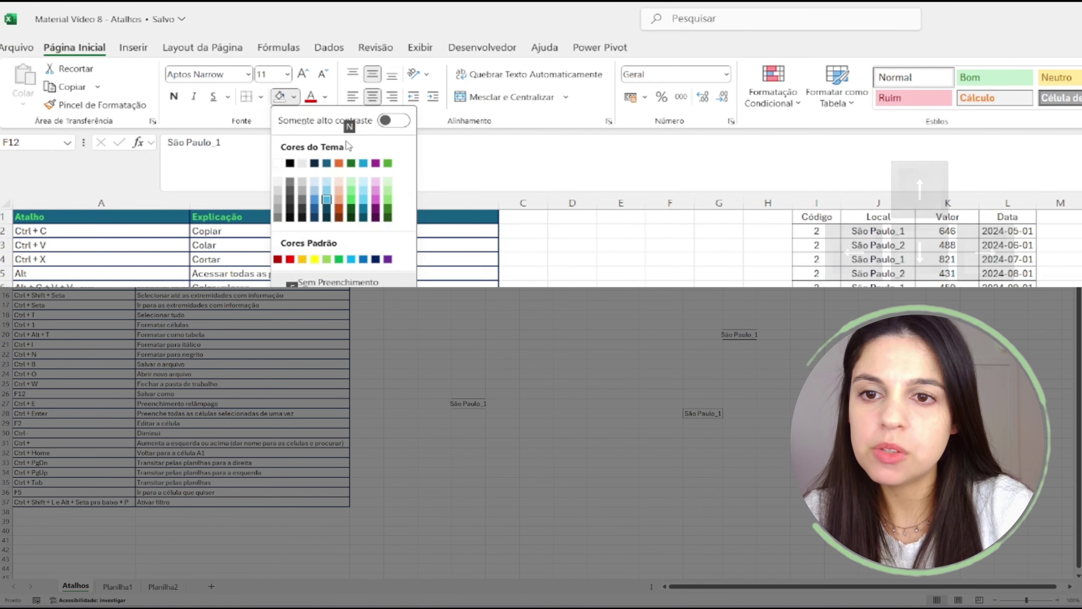
key("Right")
key("Left")
key("Left")
key("Down")
key("Down")
key("Down")
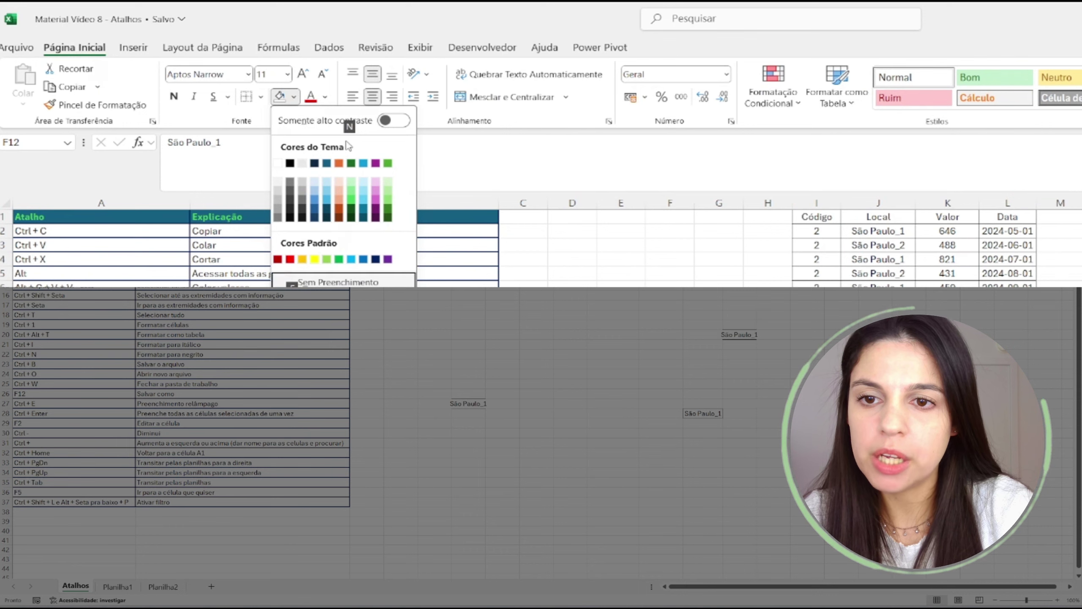
key("Up")
key("Up")
key("Up")
key("Down")
key("Down")
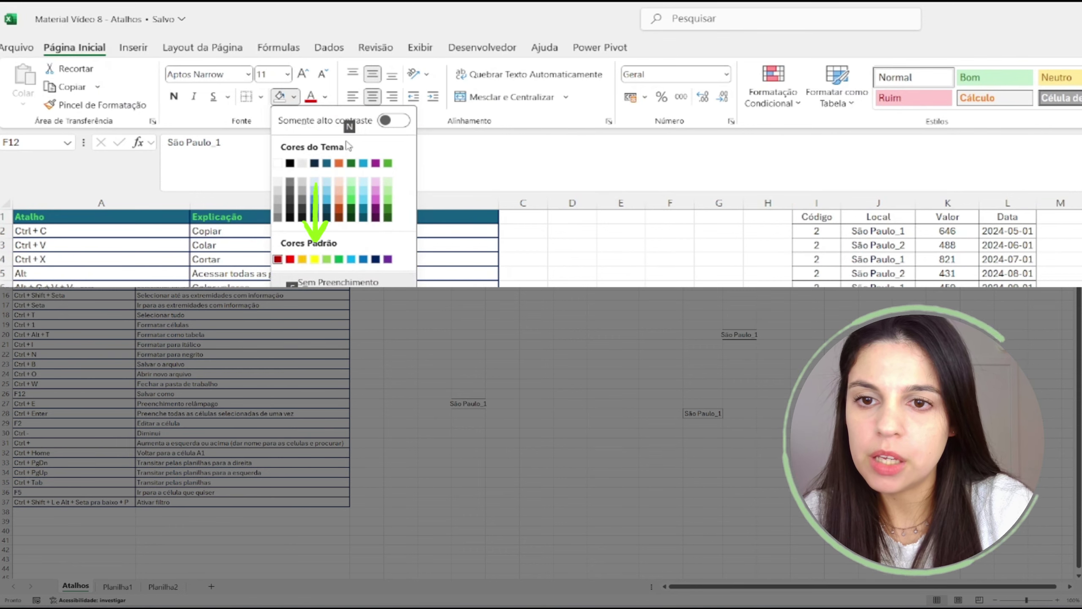
key("Right")
key("Right")
key("Right")
key("Return")
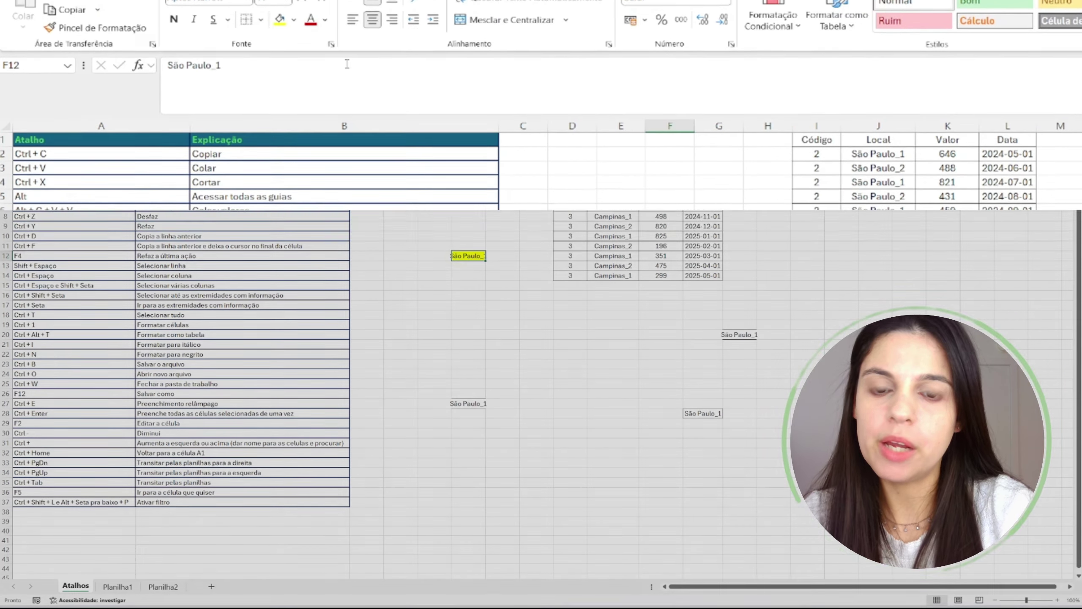
left_click(494, 285)
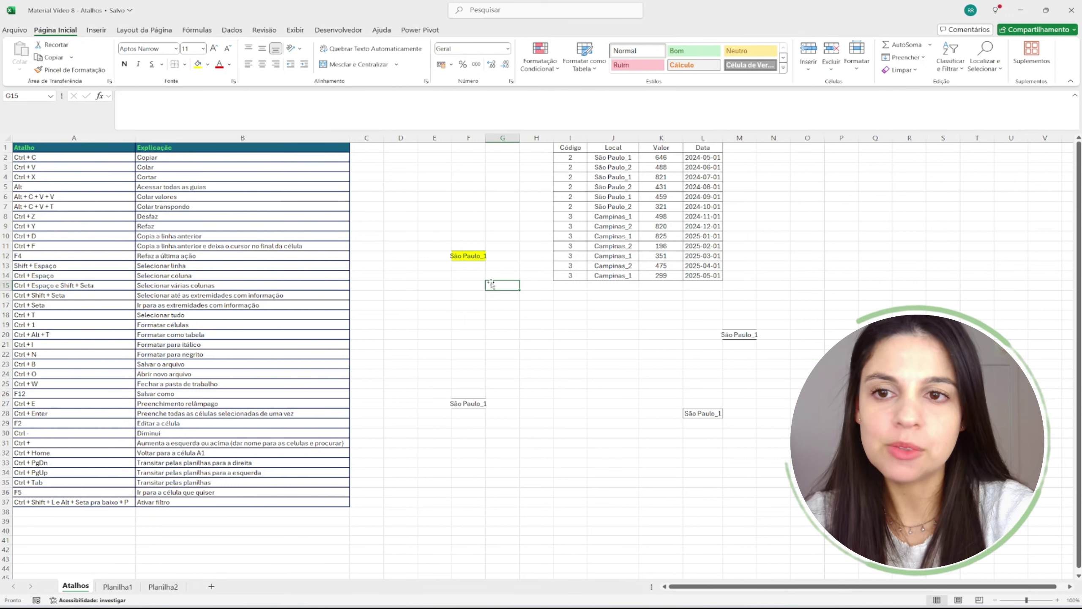
- Repeat the yellow fill on the São Paulo_1 cell F27
left_click(467, 413)
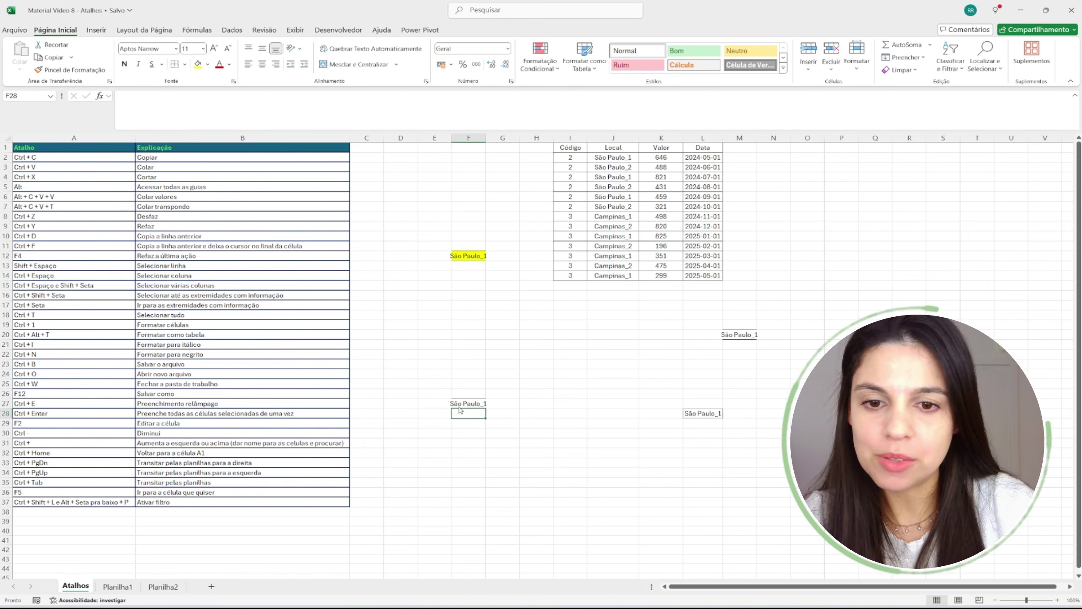
left_click(457, 402)
left_click(197, 65)
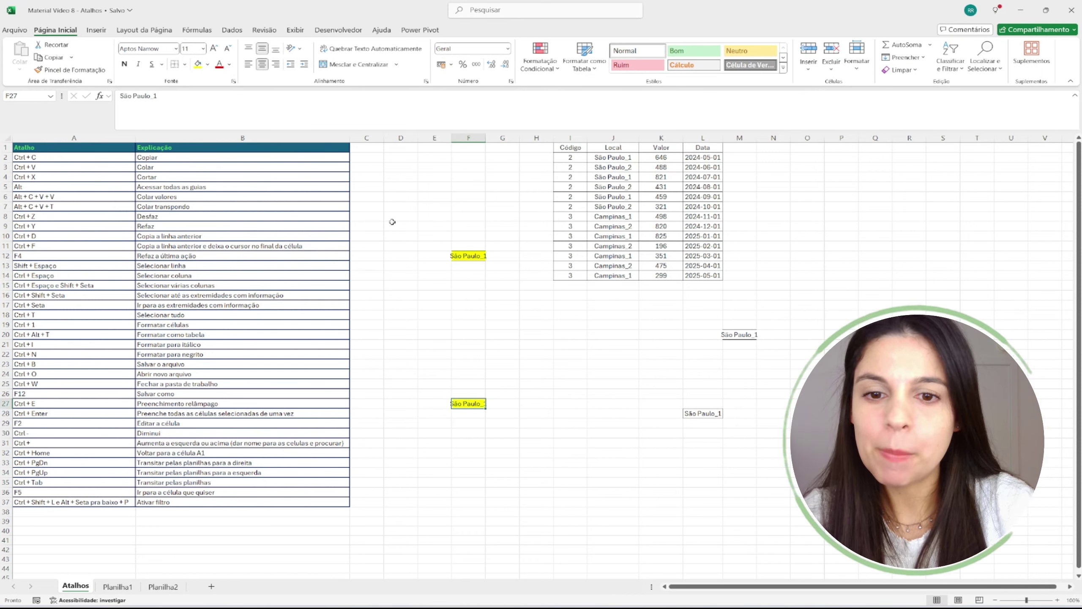
left_click(499, 344)
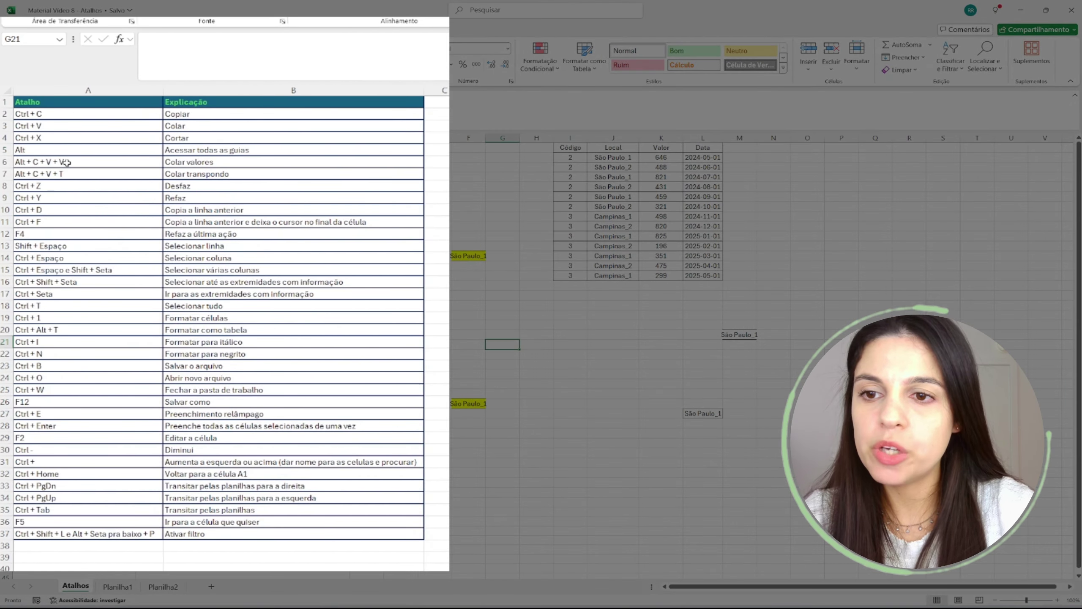
- Enter =SOMA(K2+10) in M2 so it shows 656
left_click_drag(56, 197, 178, 203)
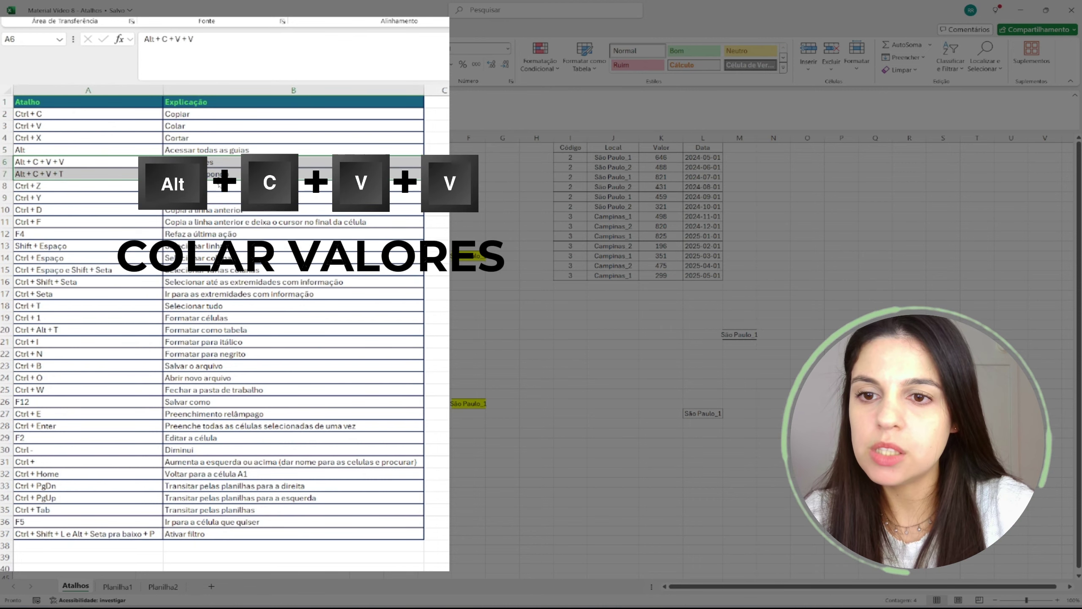
left_click(214, 170)
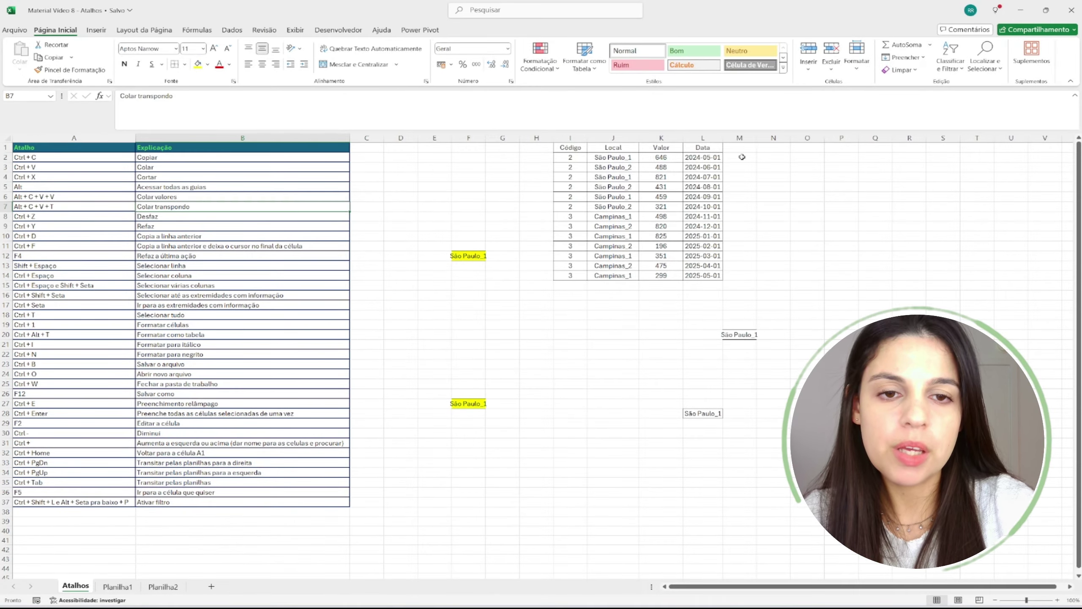
left_click(742, 157)
type("=")
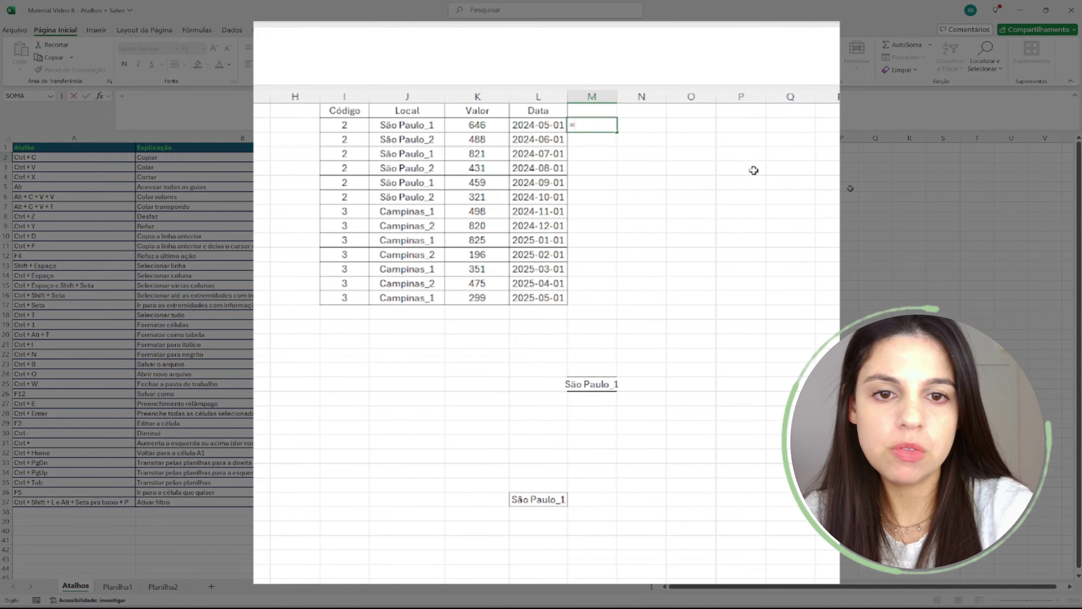
key("Left")
key("Left")
key("BackSpace")
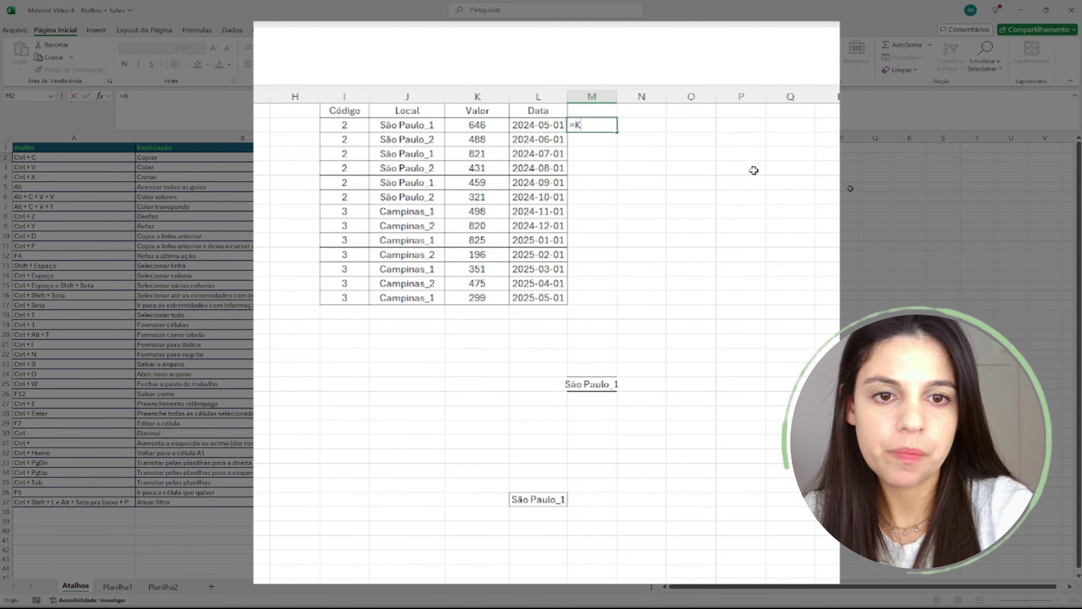
type("soma")
key("Tab")
key("Left")
key("Left")
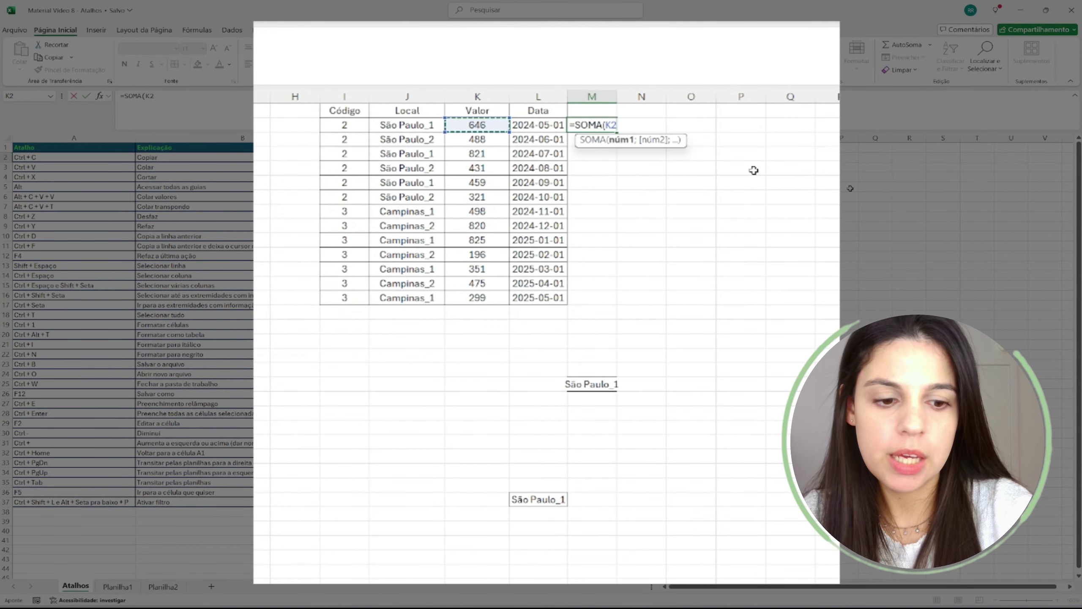
type("+")
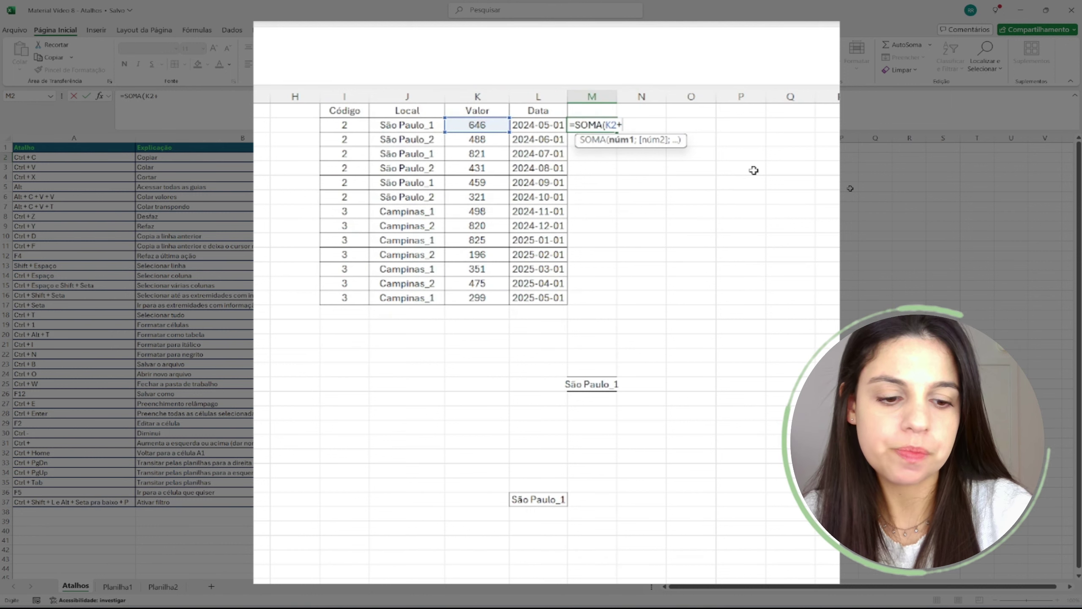
type("010")
key("ctrl+Return")
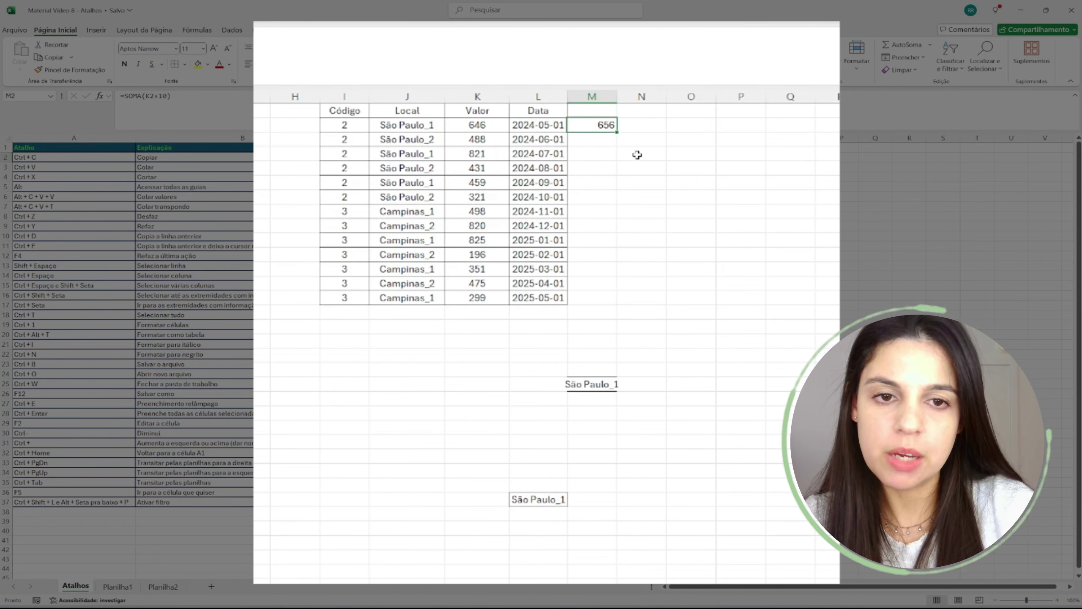
- Copy M2's formula to P15 and compare both cells' relative references
key("ctrl+c")
left_click(742, 312)
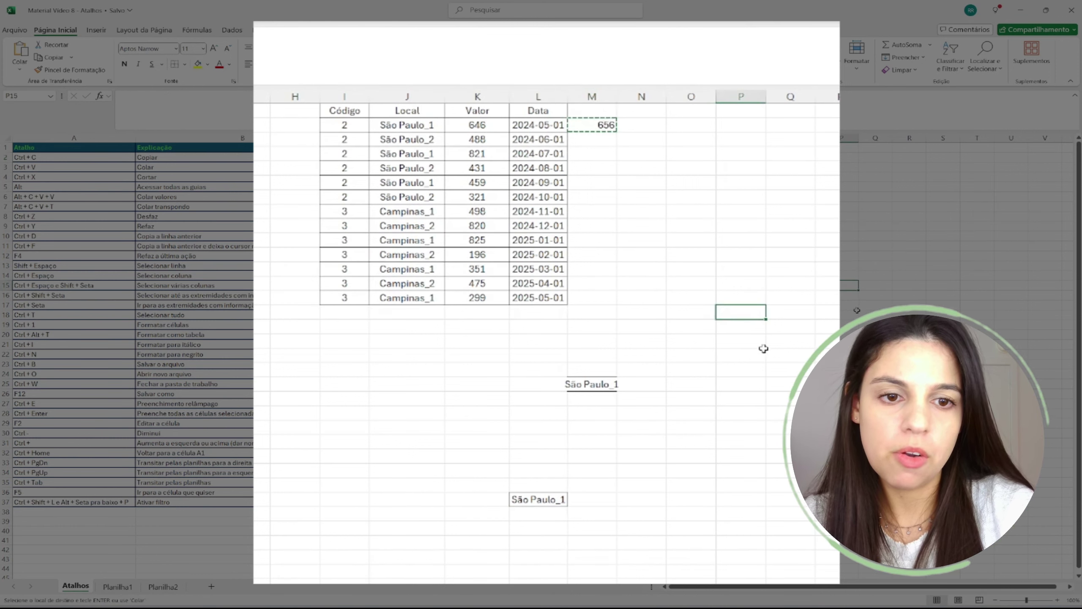
key("ctrl+v")
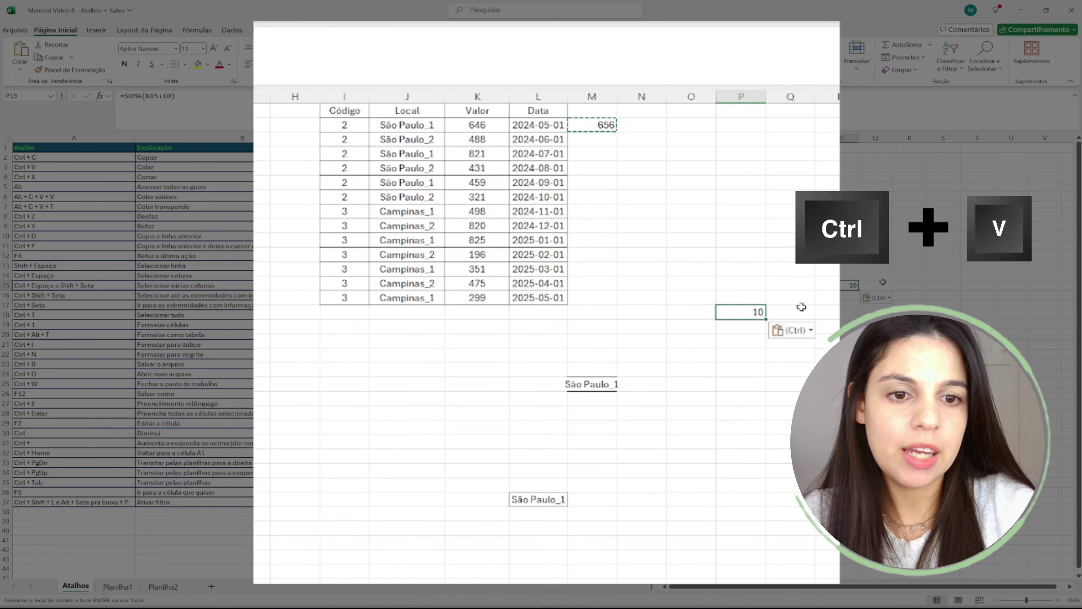
double_click(604, 124)
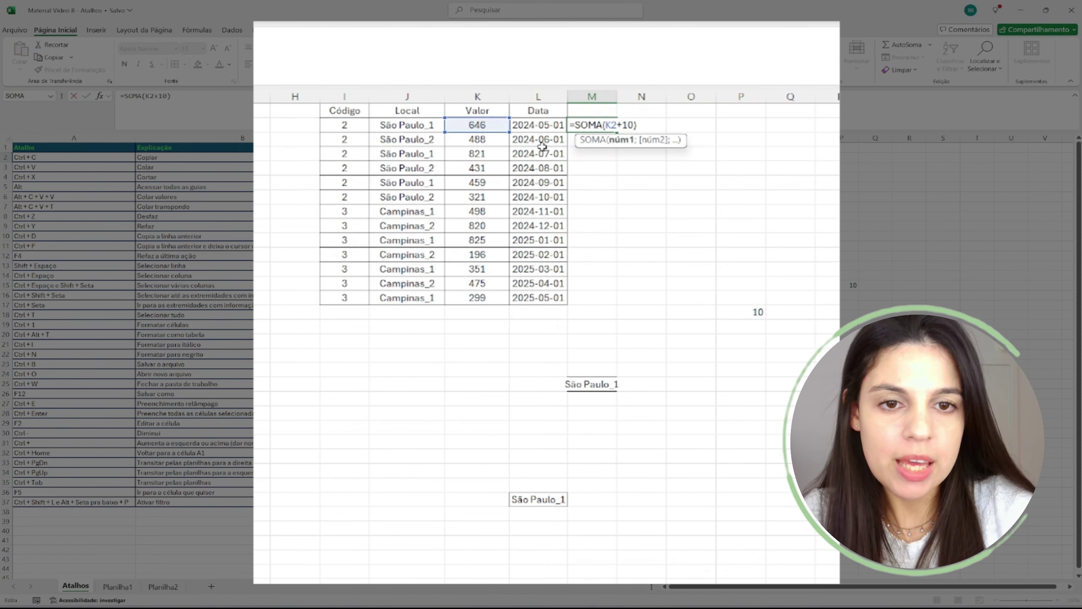
key("Return")
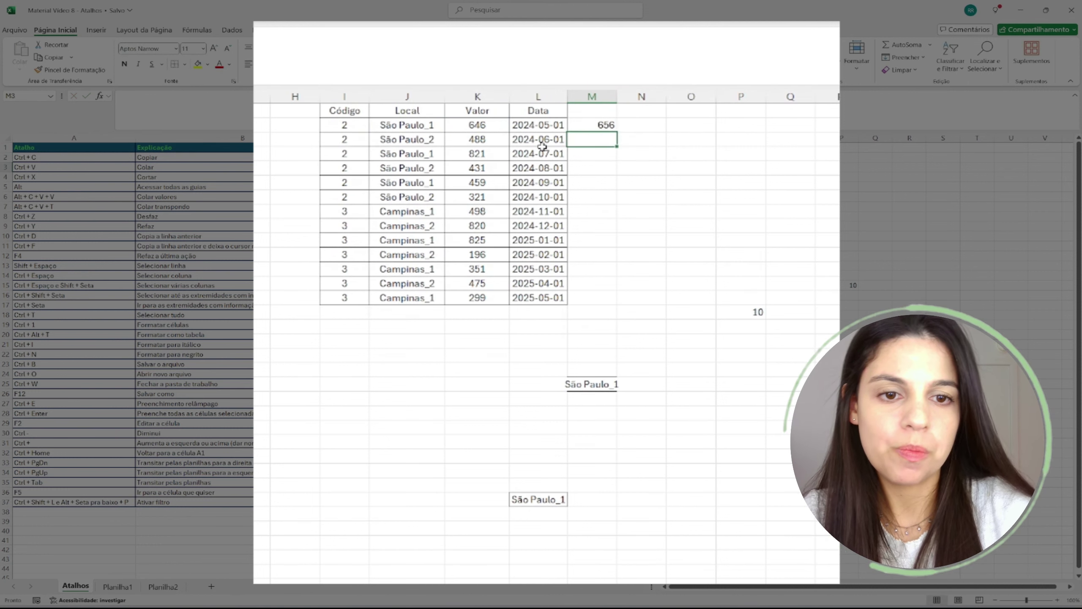
double_click(753, 312)
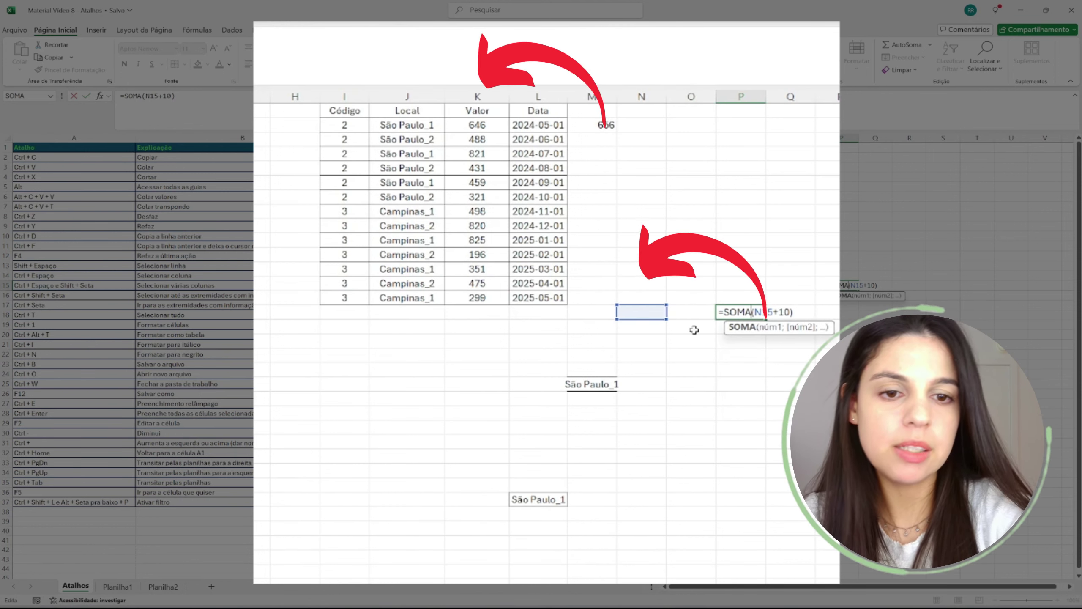
key("Return")
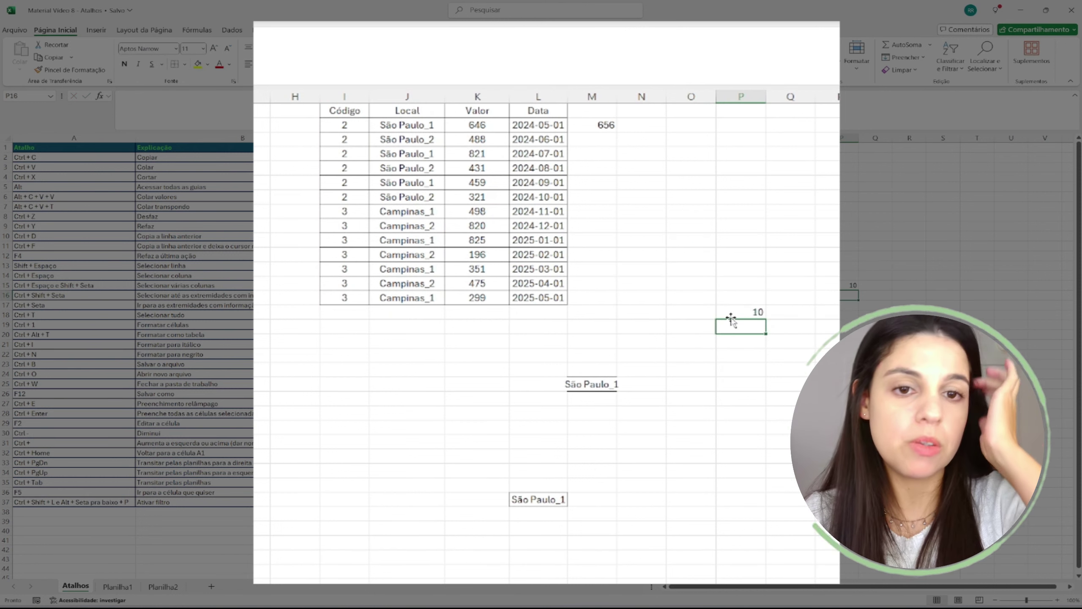
- Copy M2 again and select Q13 as the next paste target
key("Up")
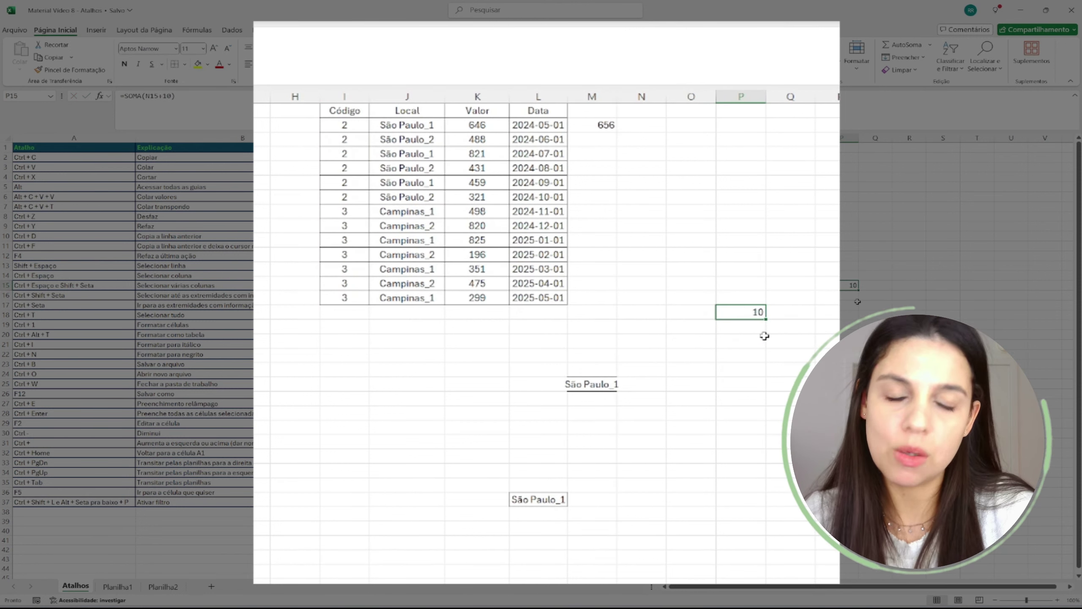
left_click(610, 123)
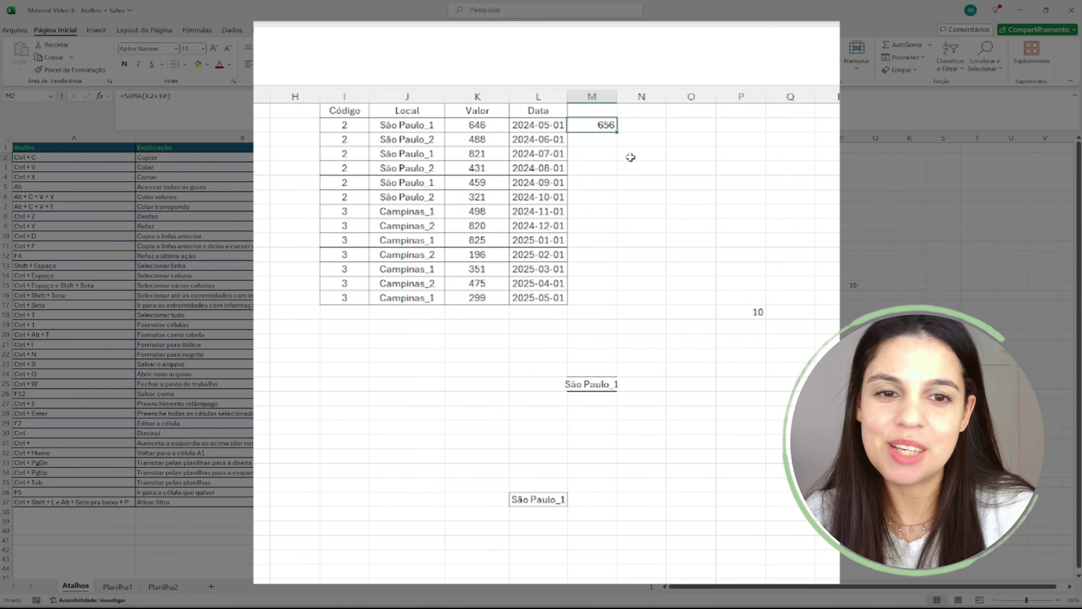
key("ctrl+c")
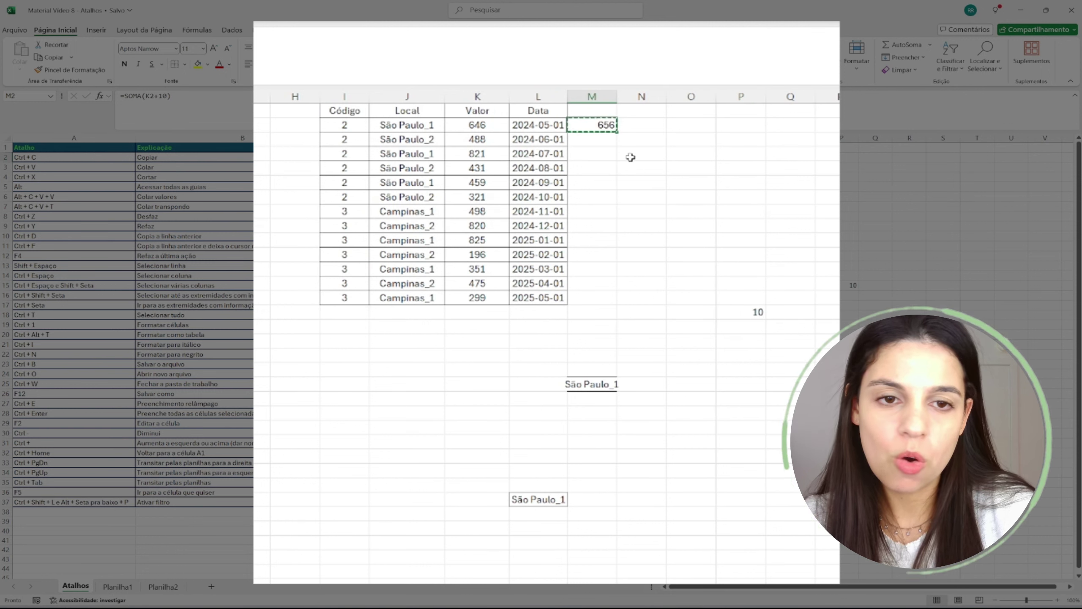
left_click(754, 312)
left_click(867, 261)
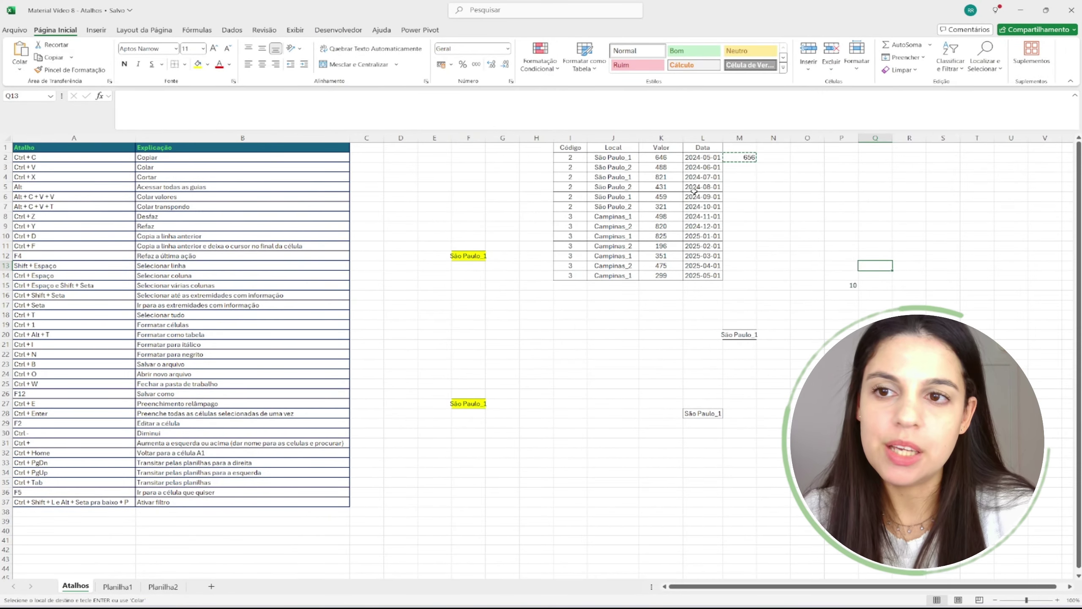
- Paste M2's 656 into Q13 as a value only from the paste options
left_click(19, 69)
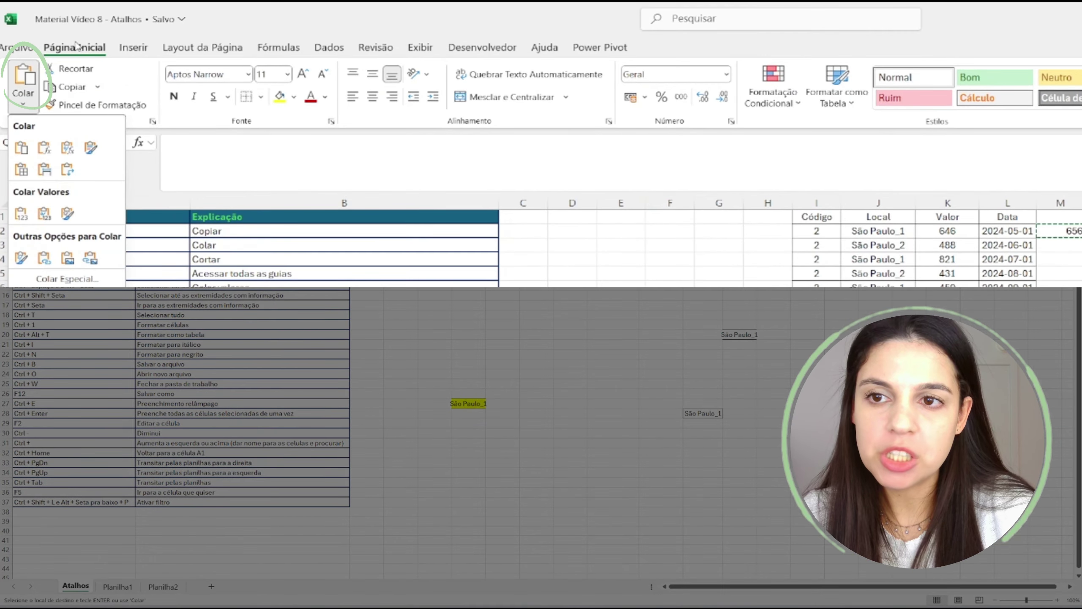
left_click(17, 215)
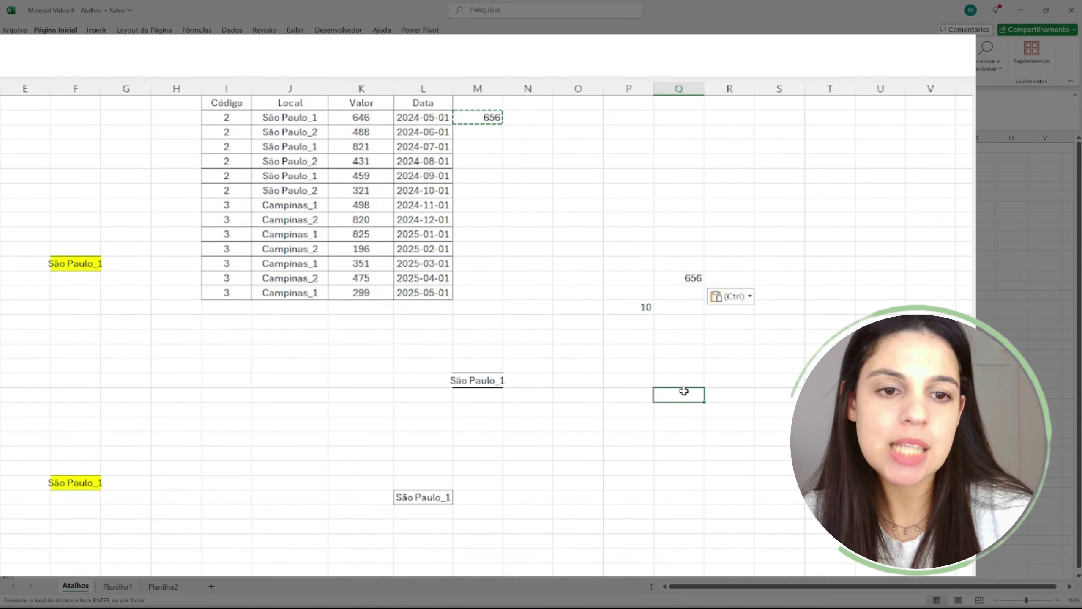
left_click(679, 280)
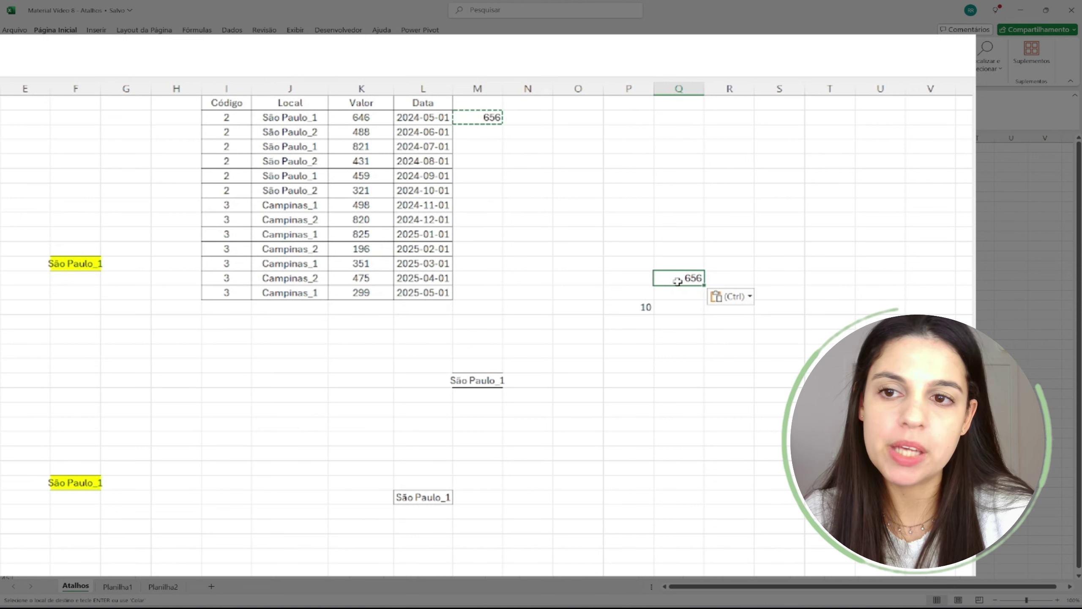
left_click(639, 307)
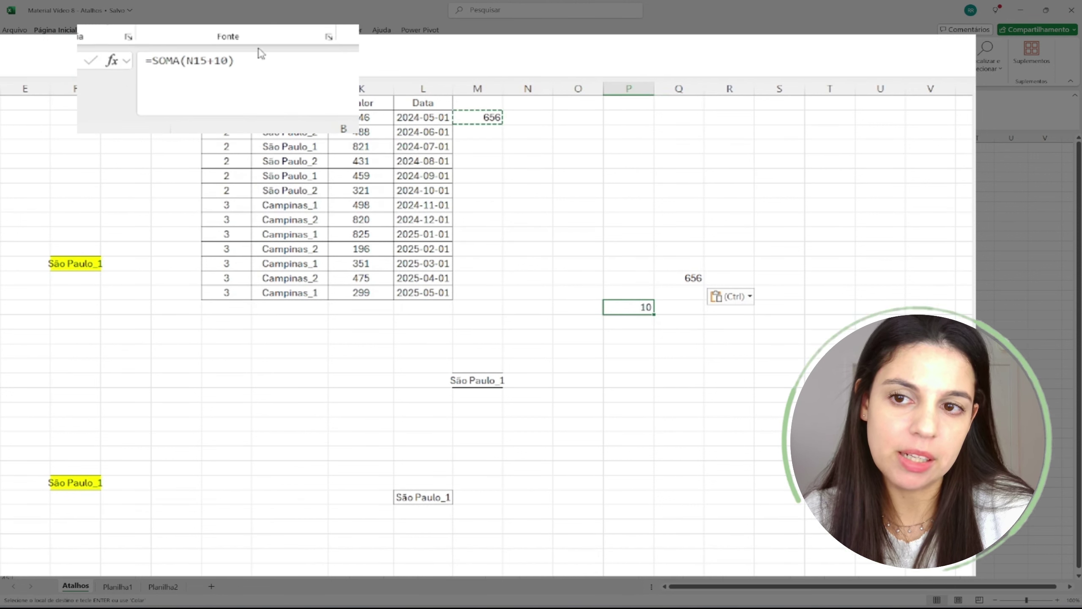
- Copy M2 and paste 656 into Q9 as a plain value with Alt+C, V
left_click(490, 115)
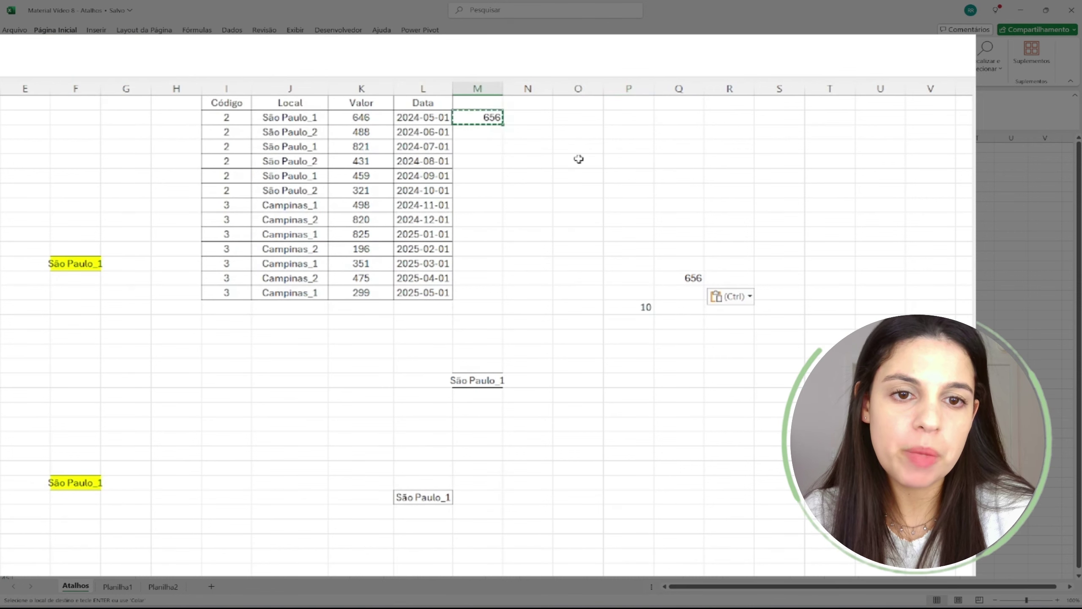
key("ctrl")
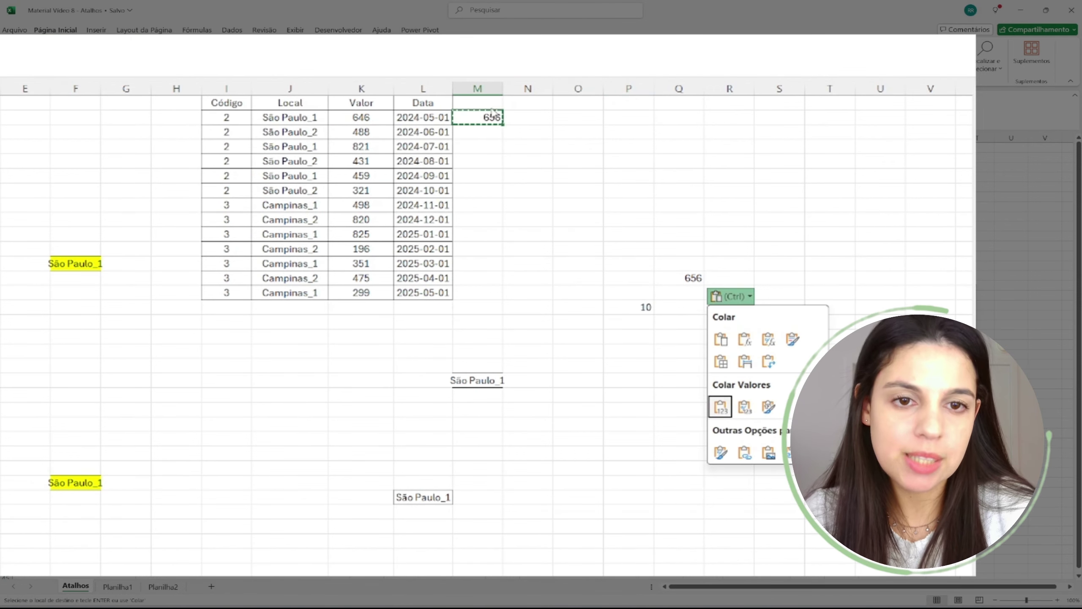
left_click(675, 220)
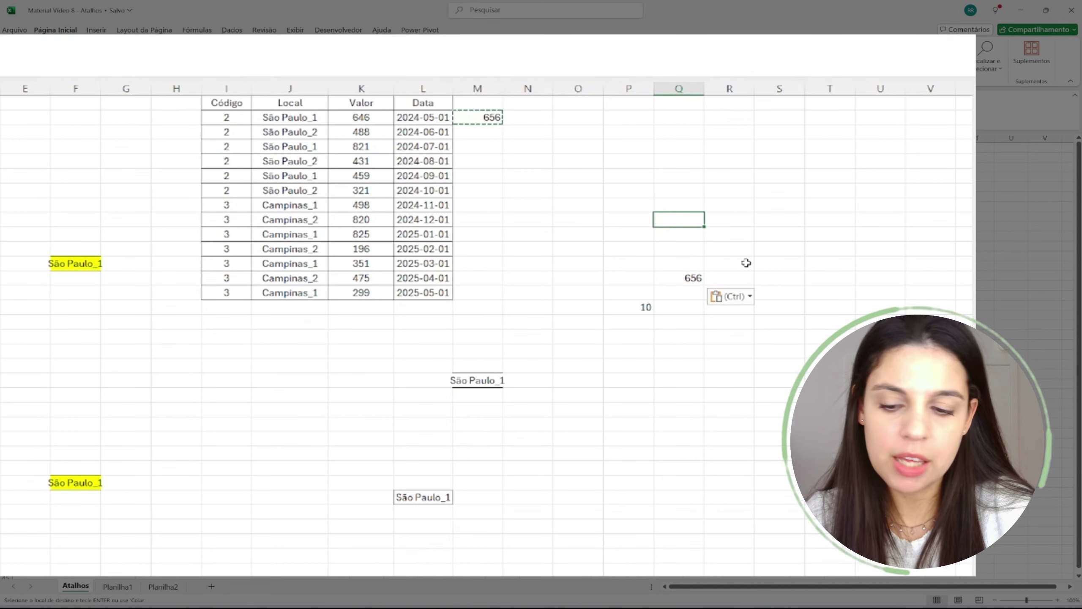
key("alt+c")
key("v")
key("v")
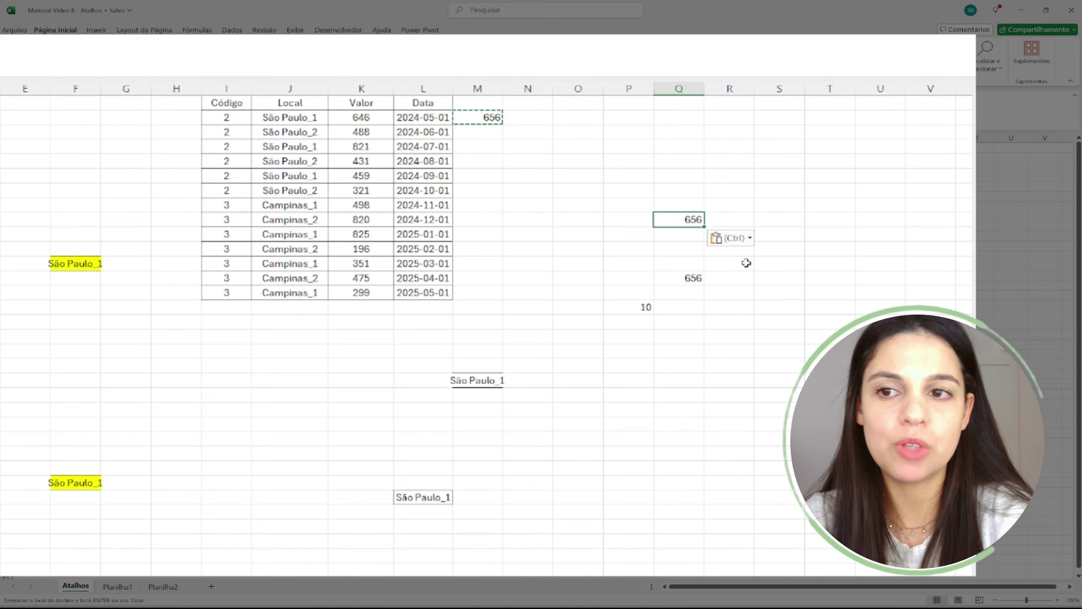
left_click(476, 123)
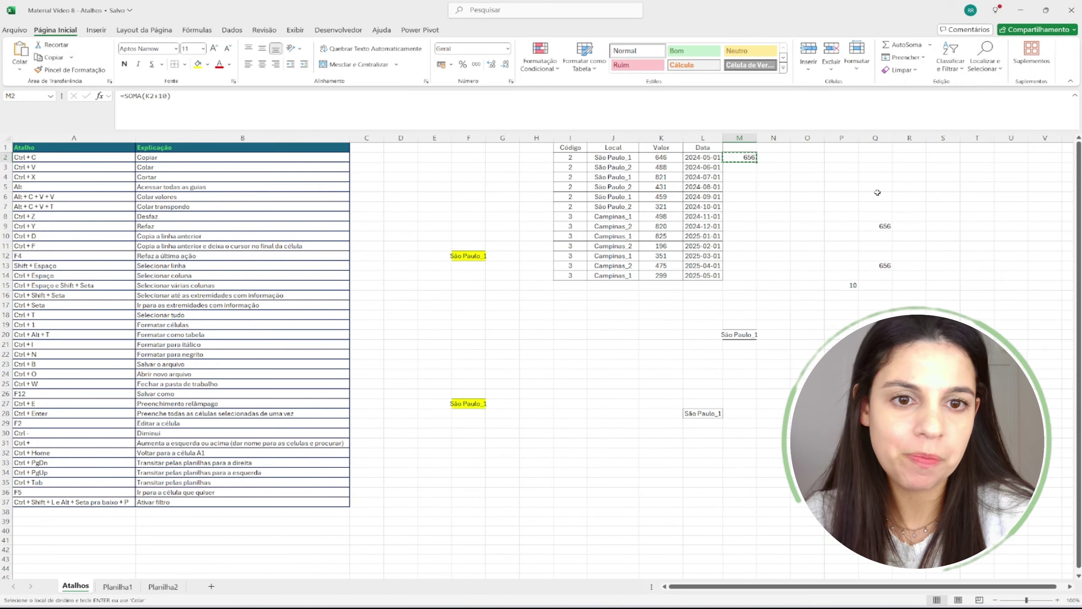
- Paste 656 into Q6 as a value only using Alt, C, V, V
left_click(679, 175)
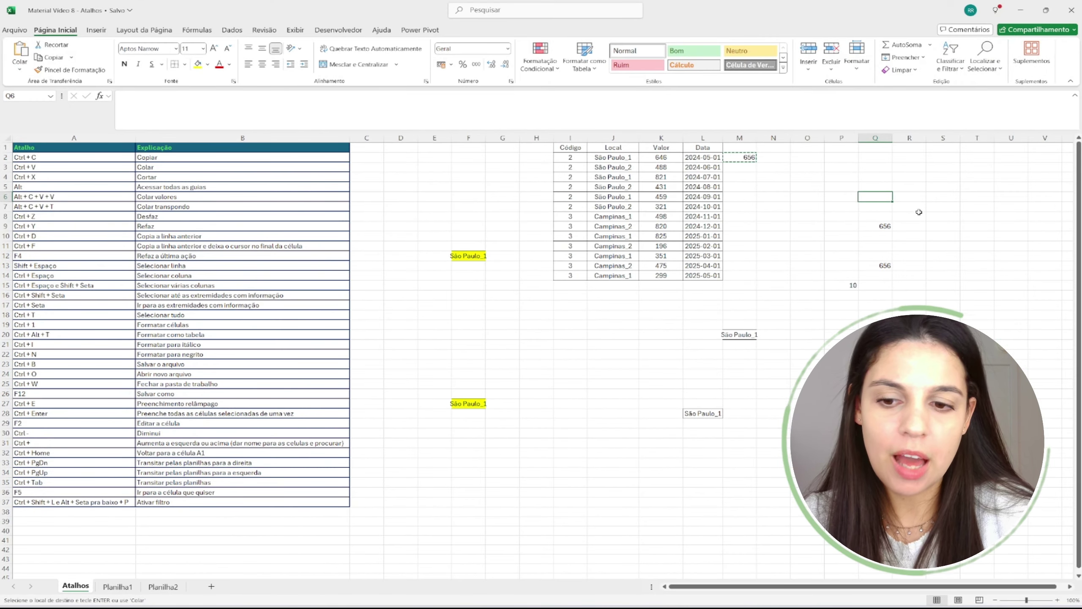
key("alt")
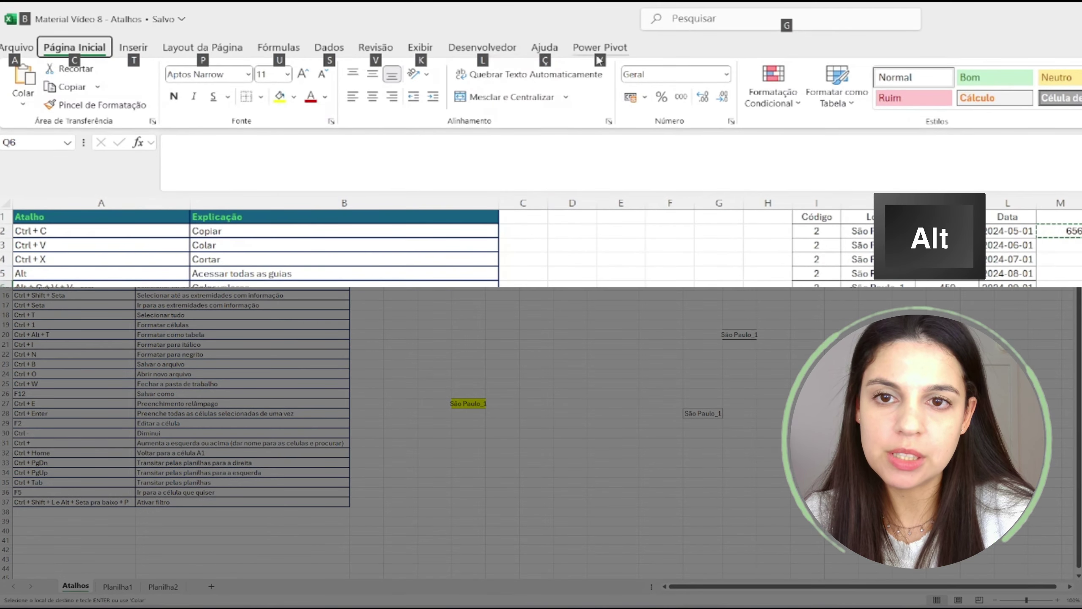
key("c")
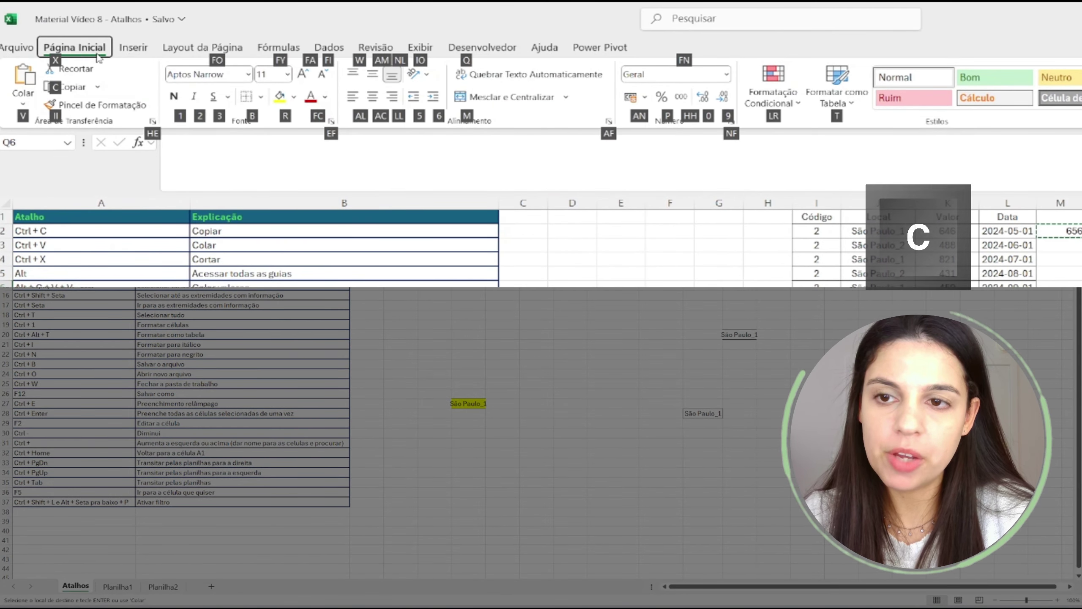
key("v")
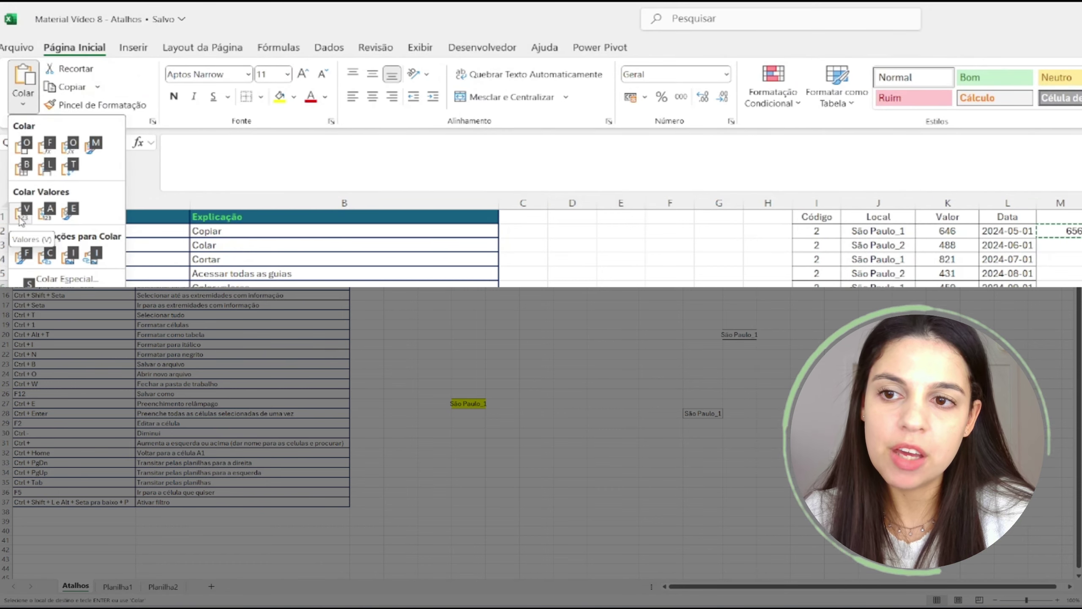
key("v")
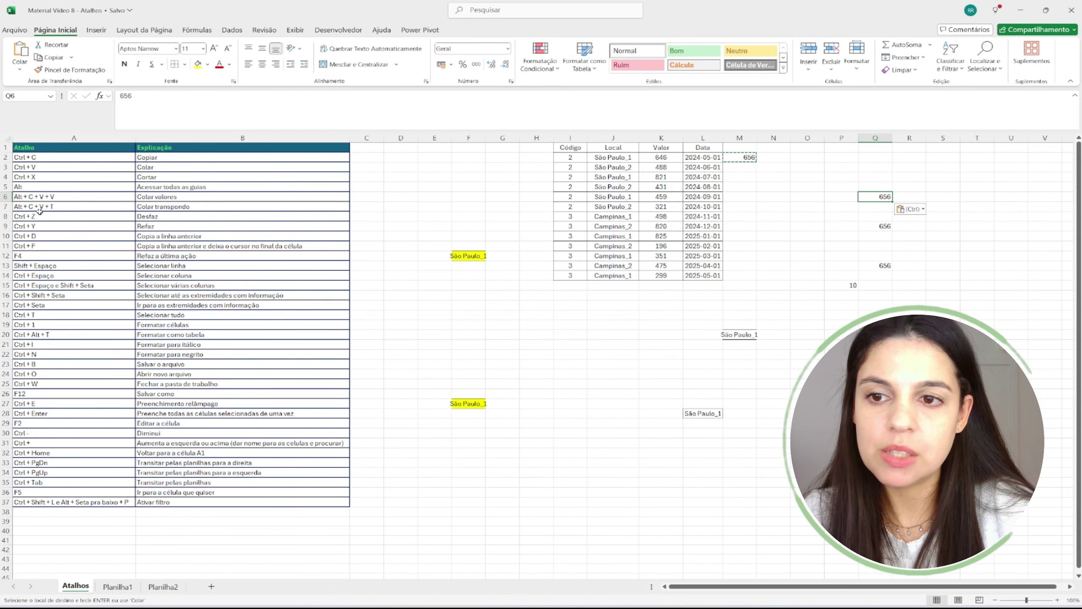
- Copy the Local column J1:J14 and paste it transposed into row 23 at K23
left_click_drag(39, 210, 340, 209)
left_click_drag(616, 156, 606, 276)
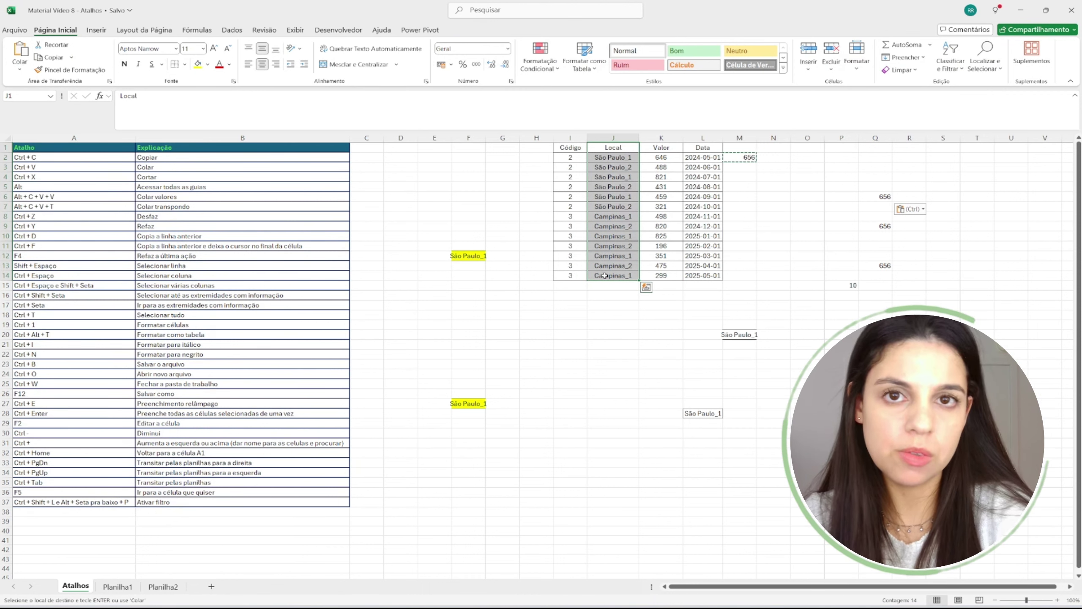
key("ctrl+c")
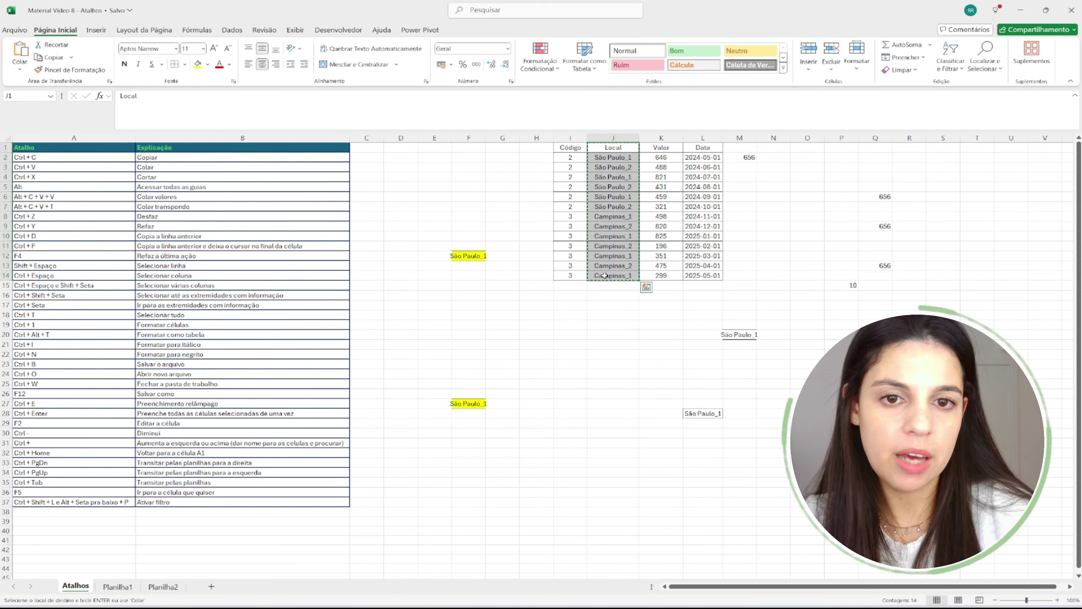
left_click(659, 364)
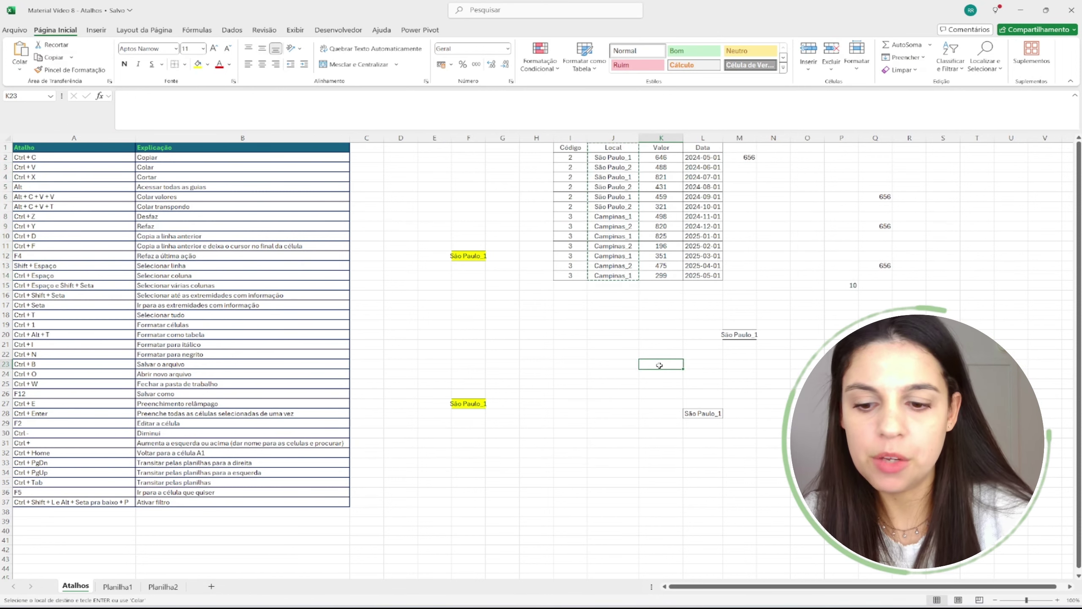
key("alt")
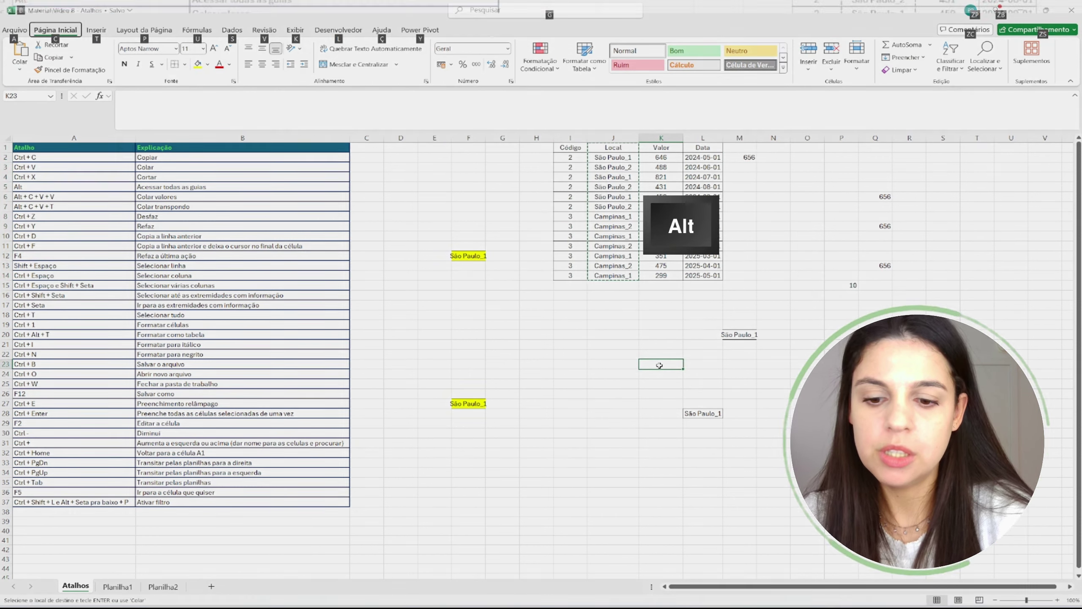
key("c")
key("v")
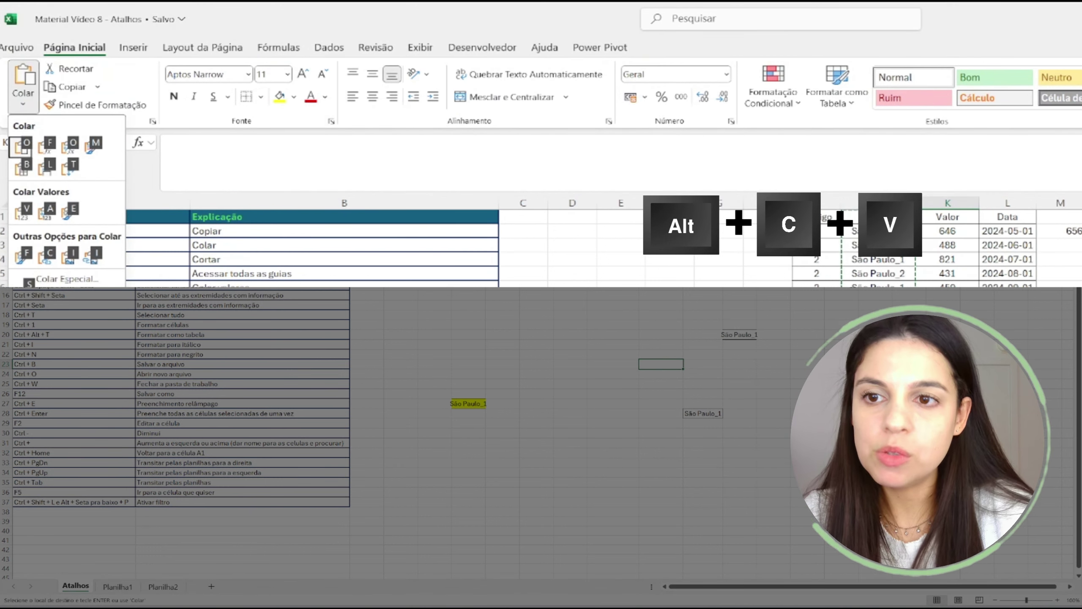
key("t")
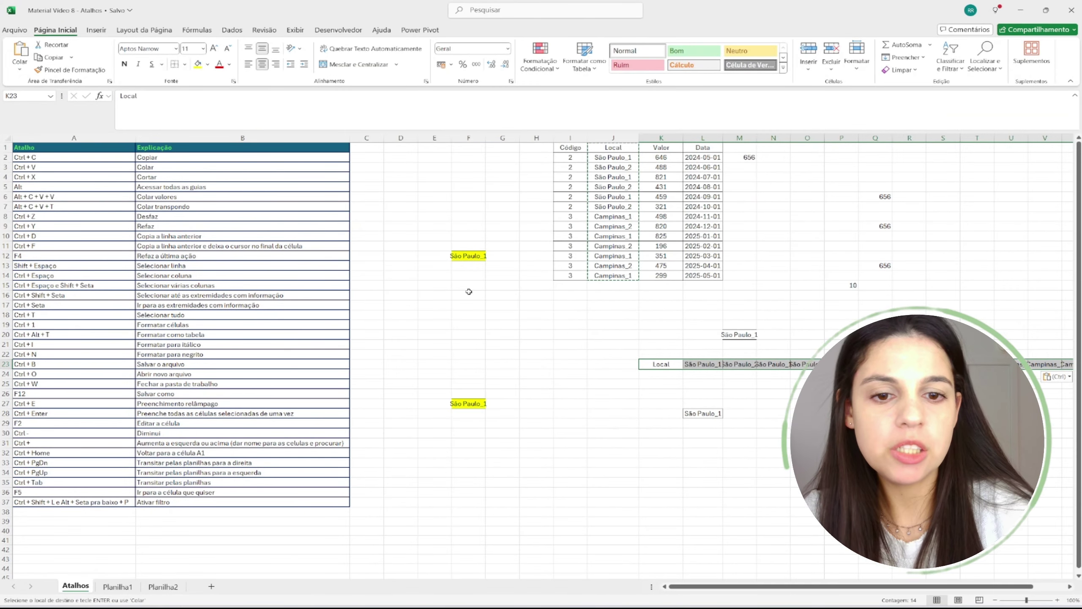
- Copy row 23 and paste it transposed back into a column starting at J25
key("ctrl+c")
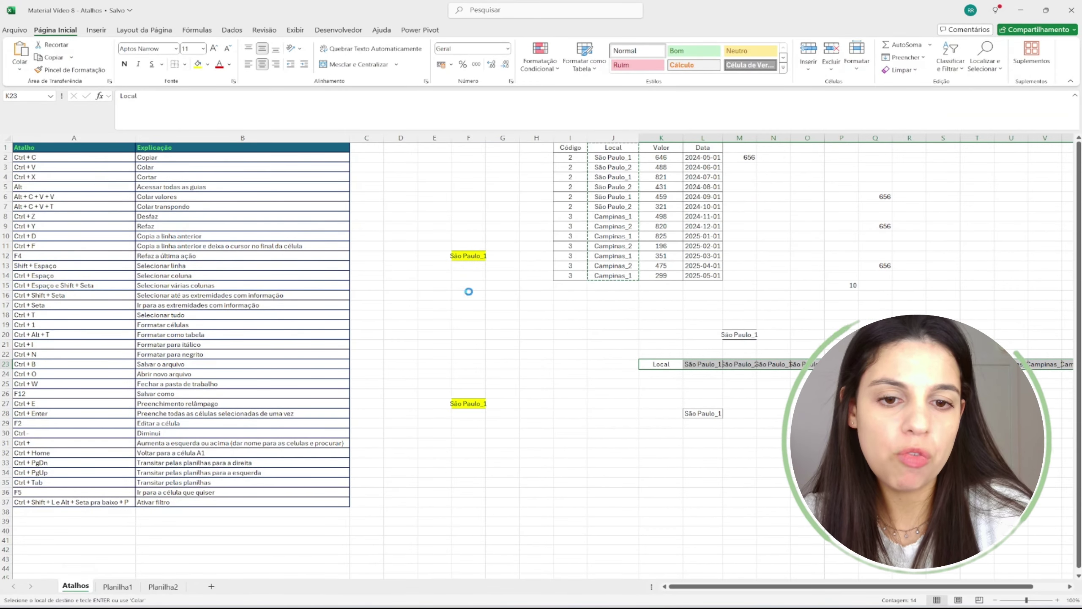
key("Left")
key("Down")
key("Down")
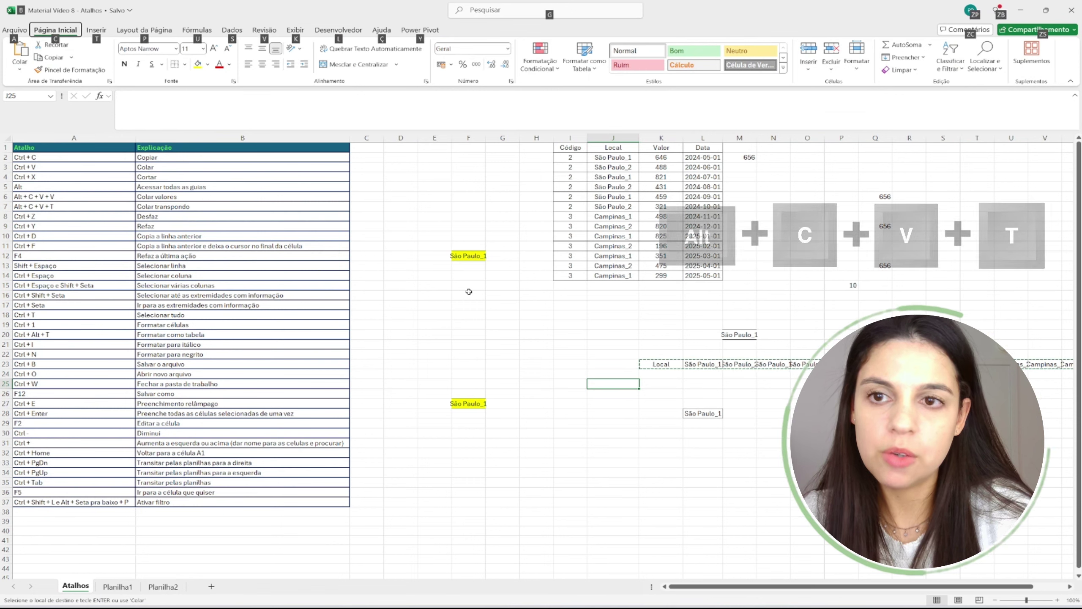
key("alt+c")
key("v")
key("t")
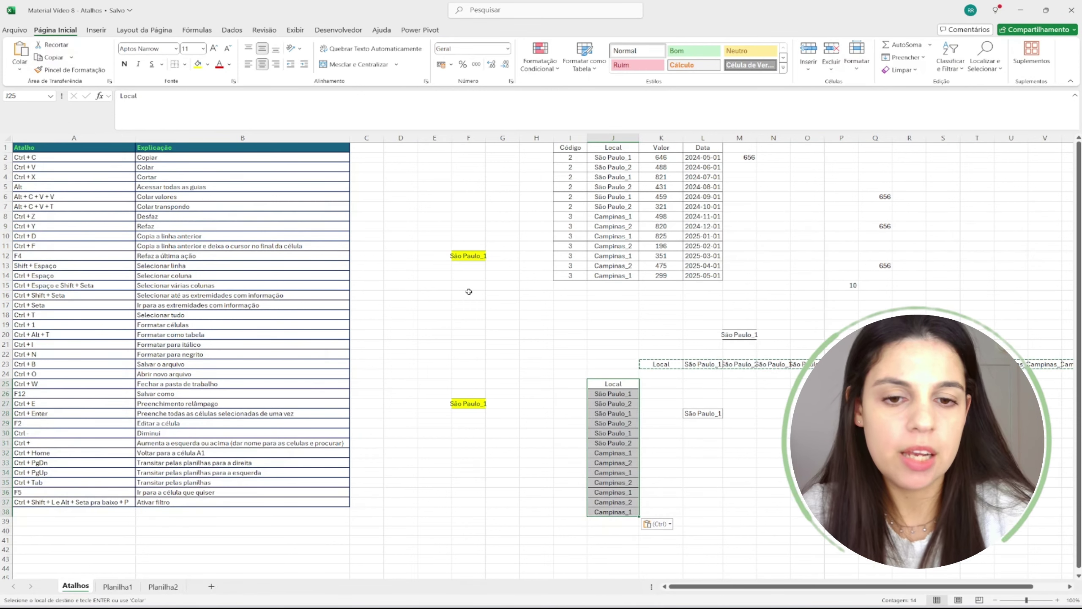
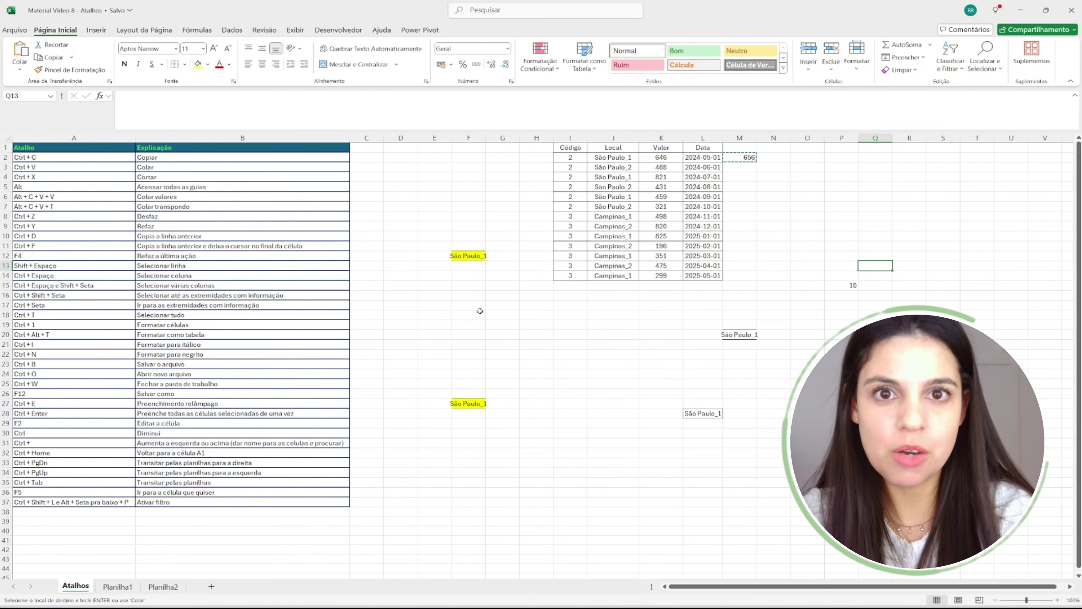
- Redo the undone pastes of 656 and the Local values with Ctrl+Y
key("ctrl+y")
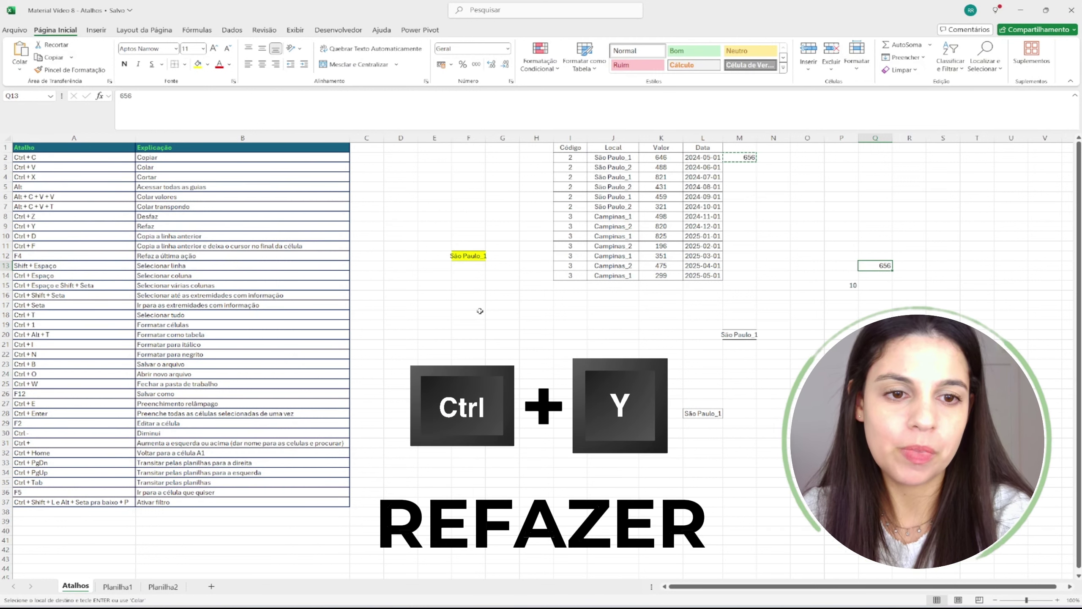
key("ctrl+y")
key("ctrl+y")
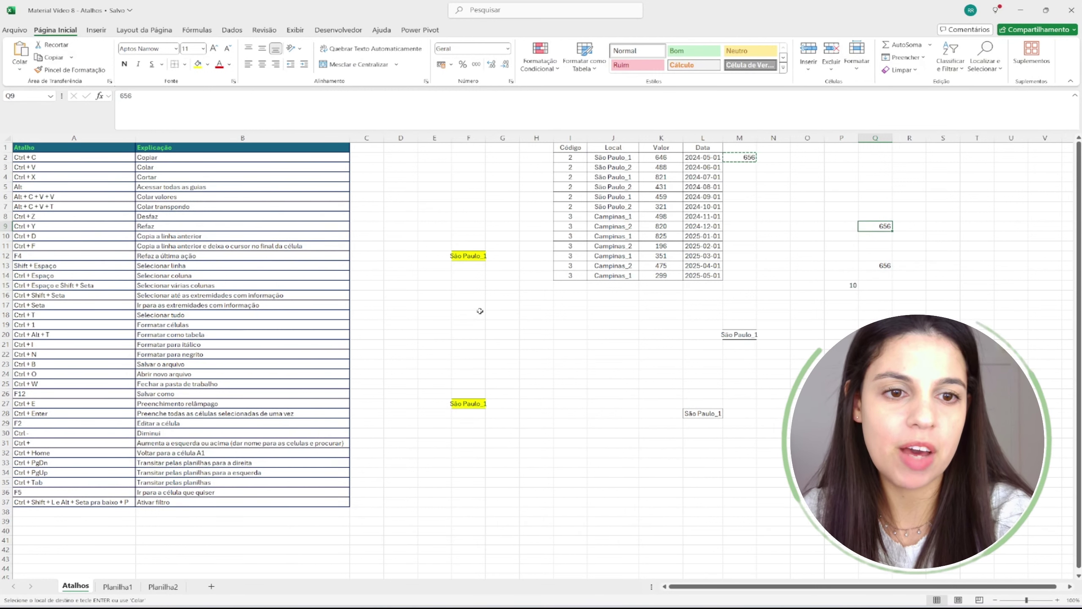
key("ctrl+y")
key("ctrl+y")
key("ctrl+y")
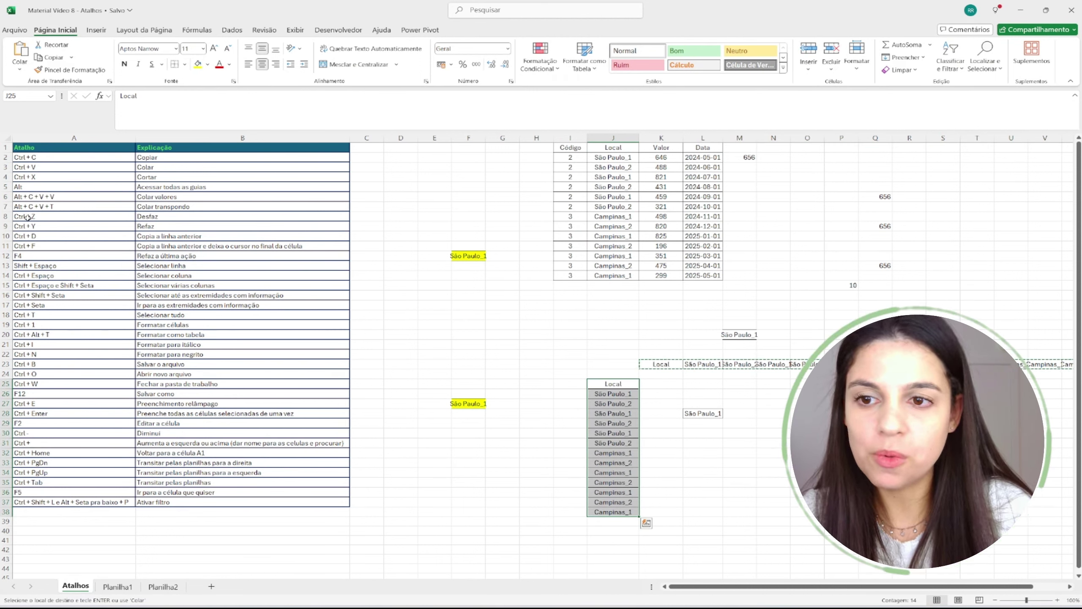
- Highlight the Ctrl + Z, Ctrl + Y and Ctrl + D rows in the shortcut list
left_click_drag(27, 217, 186, 215)
left_click_drag(38, 227, 197, 225)
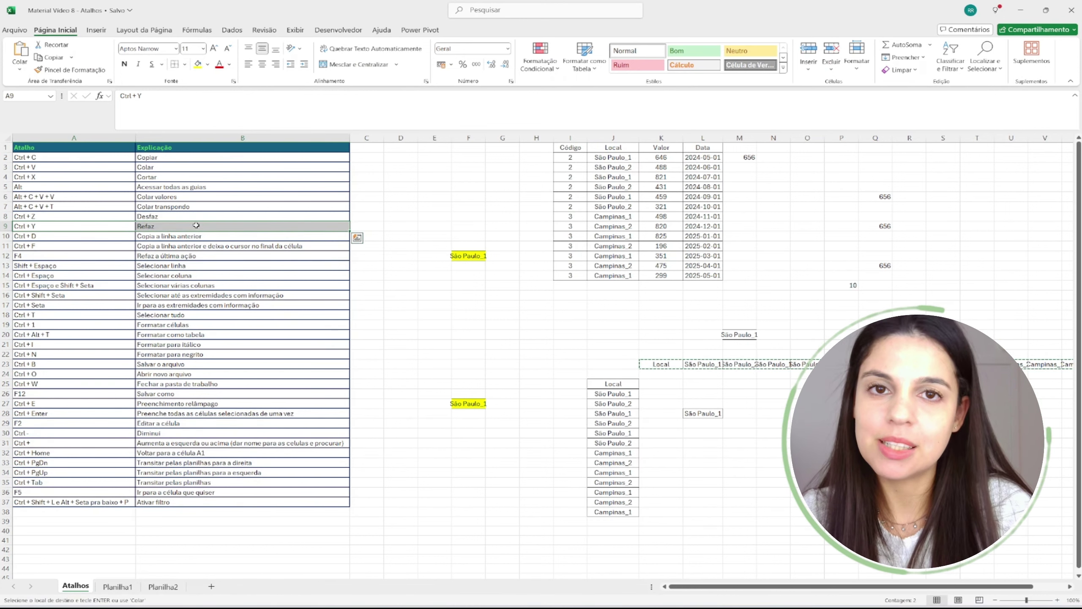
left_click(538, 364)
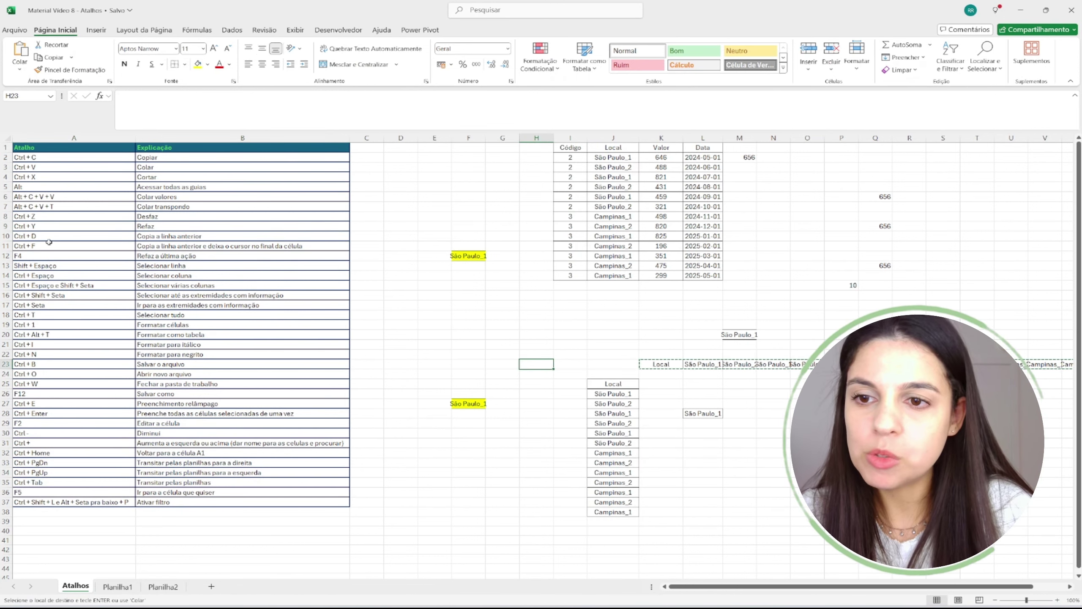
left_click_drag(71, 237, 226, 238)
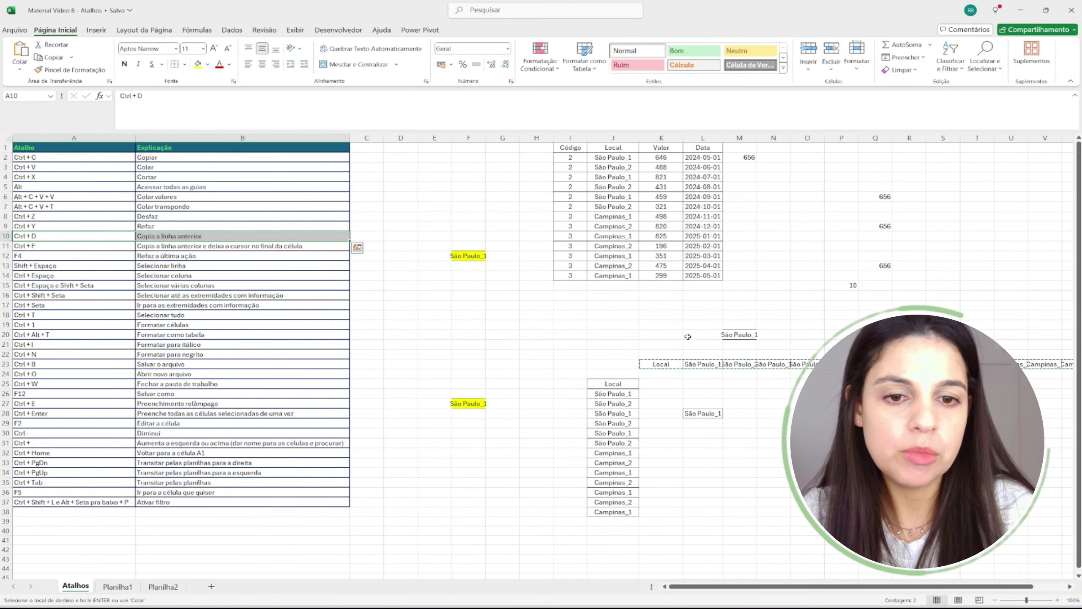
- Undo the pasted Local column and transposed row of Local values
left_click_drag(599, 304, 761, 477)
left_click(523, 323)
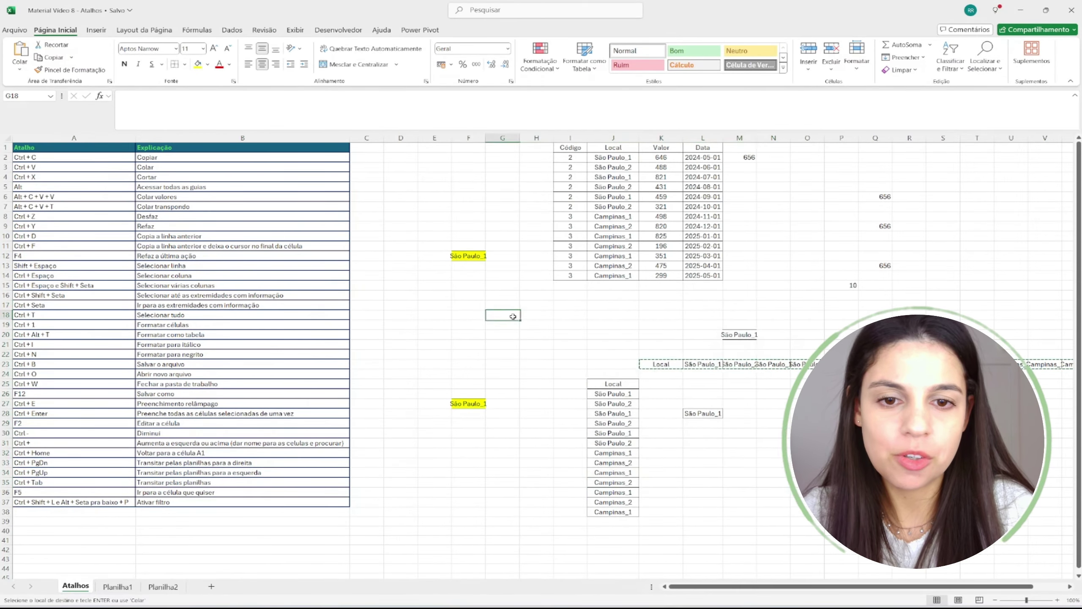
key("ctrl+z")
key("ctrl+z")
key("ctrl+z")
key("ctrl+z")
key("ctrl+z")
key("ctrl+z")
key("ctrl+z")
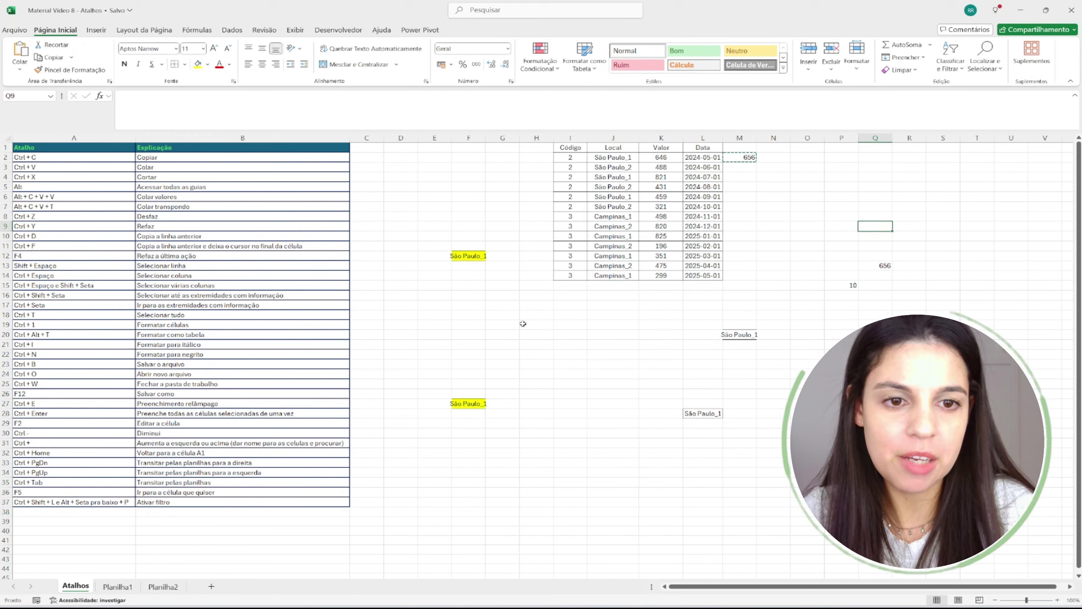
key("ctrl+z")
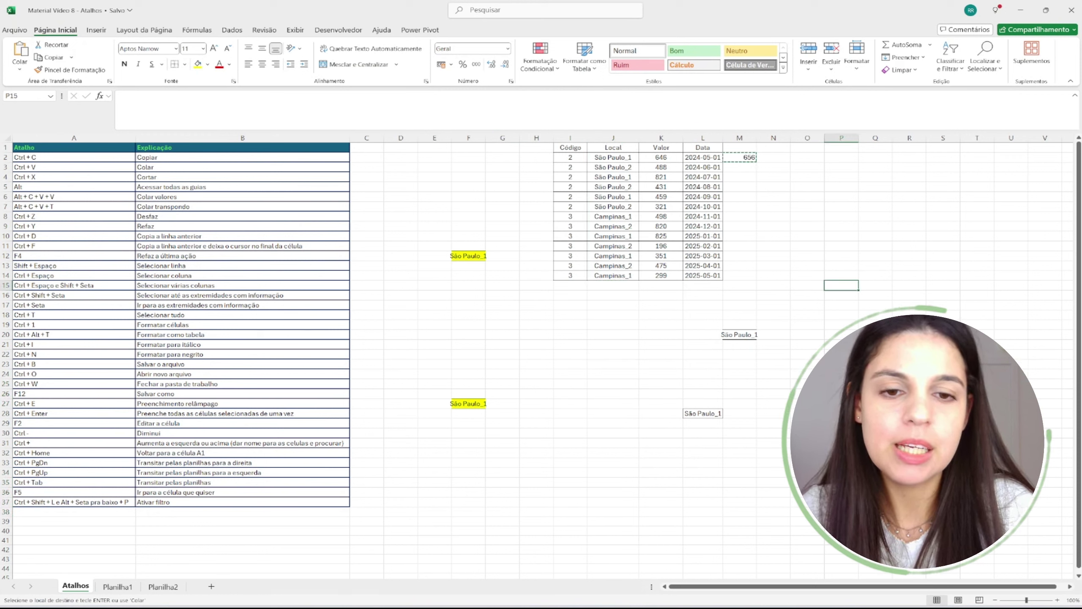
- Go to the empty Código cell below the table, pointing out the Ctrl + D row
left_click(607, 294)
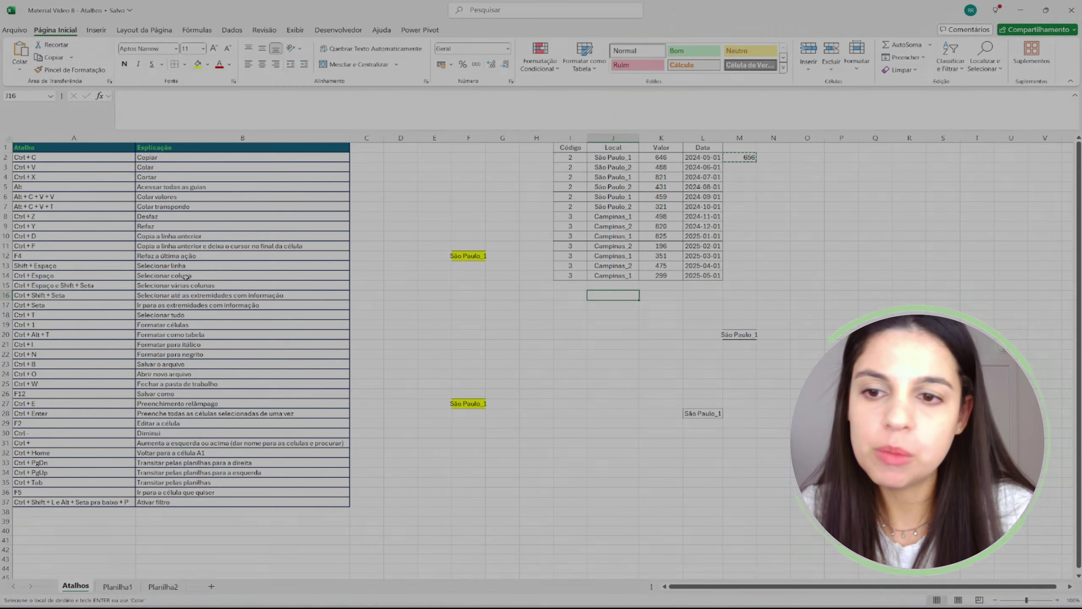
key("Up")
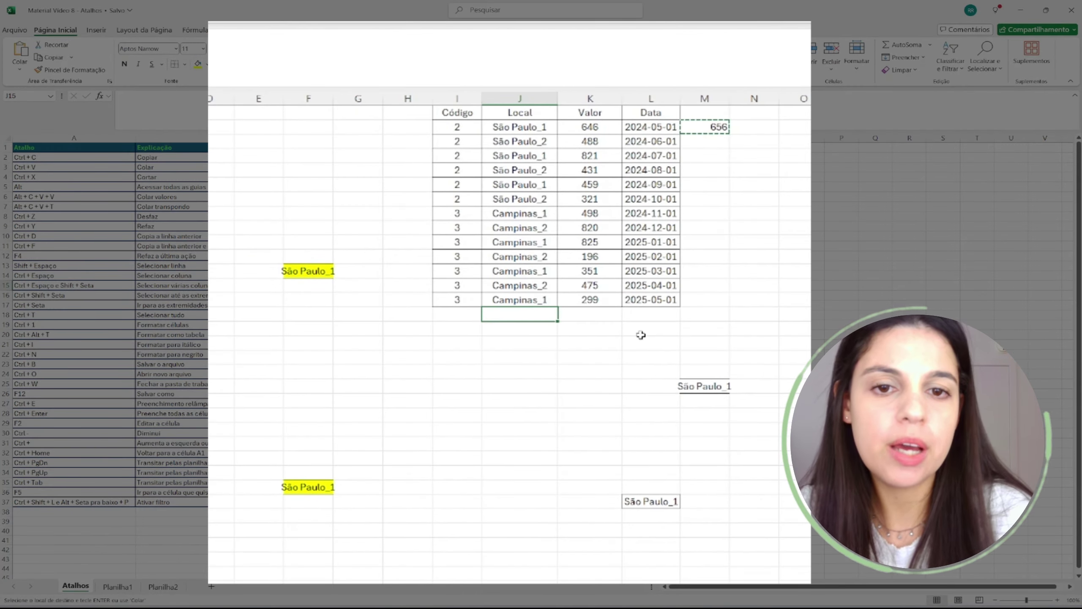
key("Left")
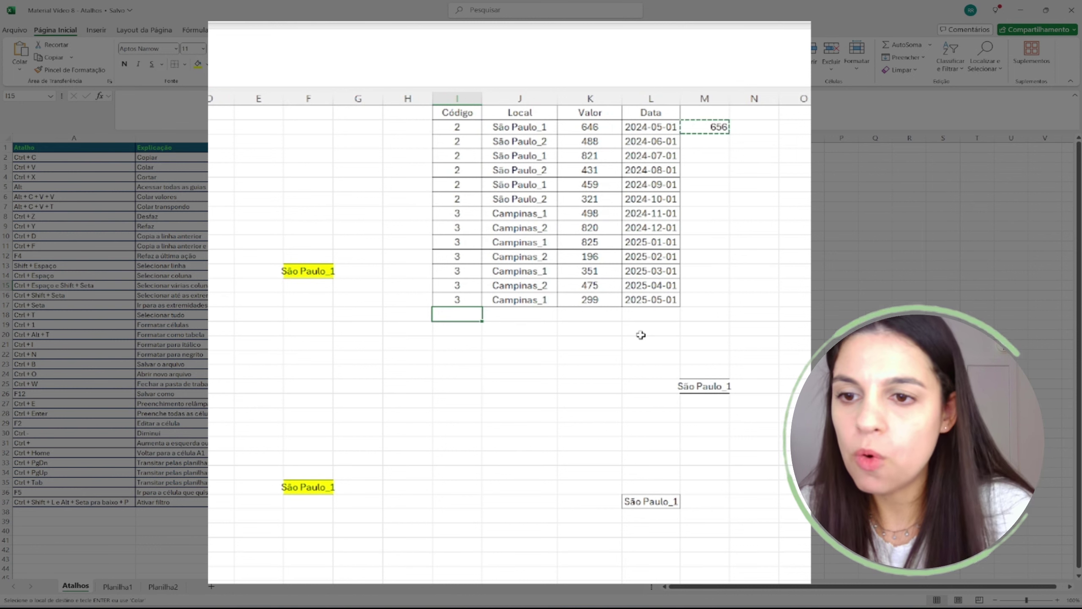
left_click_drag(65, 236, 200, 235)
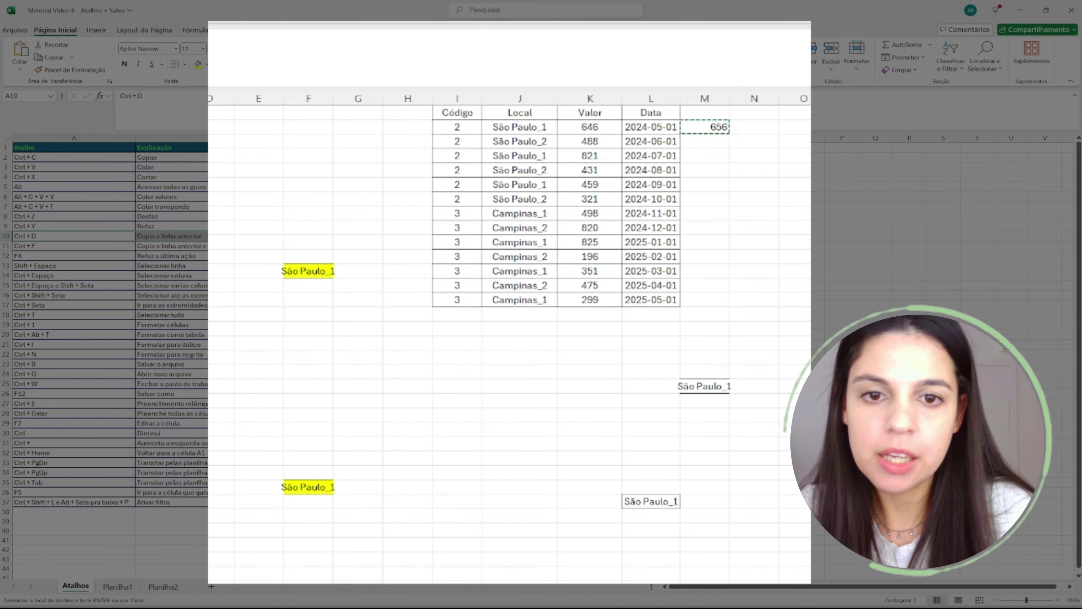
left_click(467, 313)
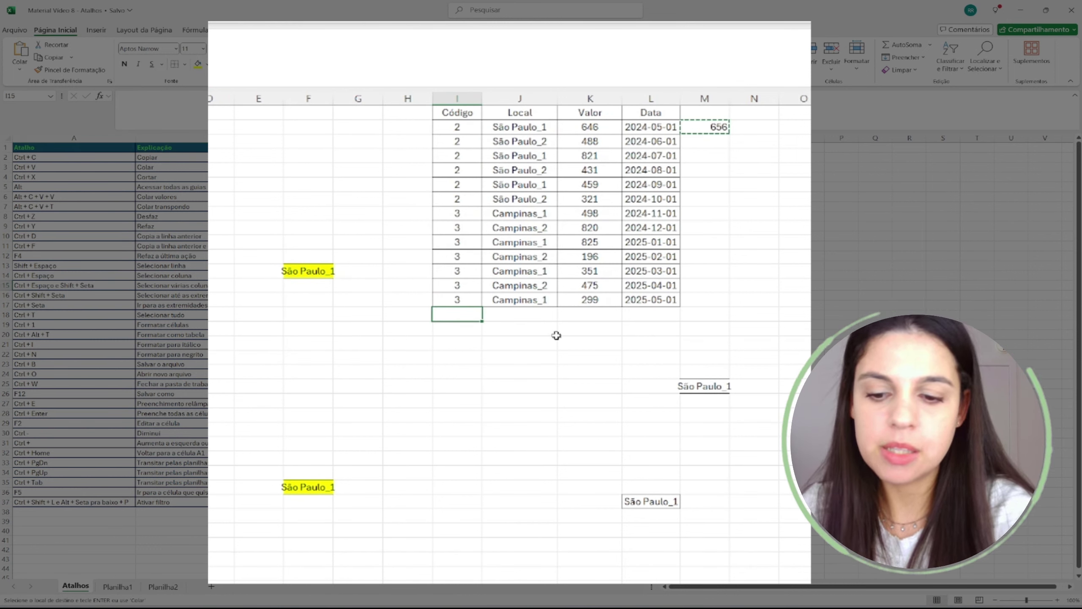
- Fill row 15 with Código 3 and Local Campinas_1 using Ctrl+D
key("Escape")
key("ctrl+d")
key("Right")
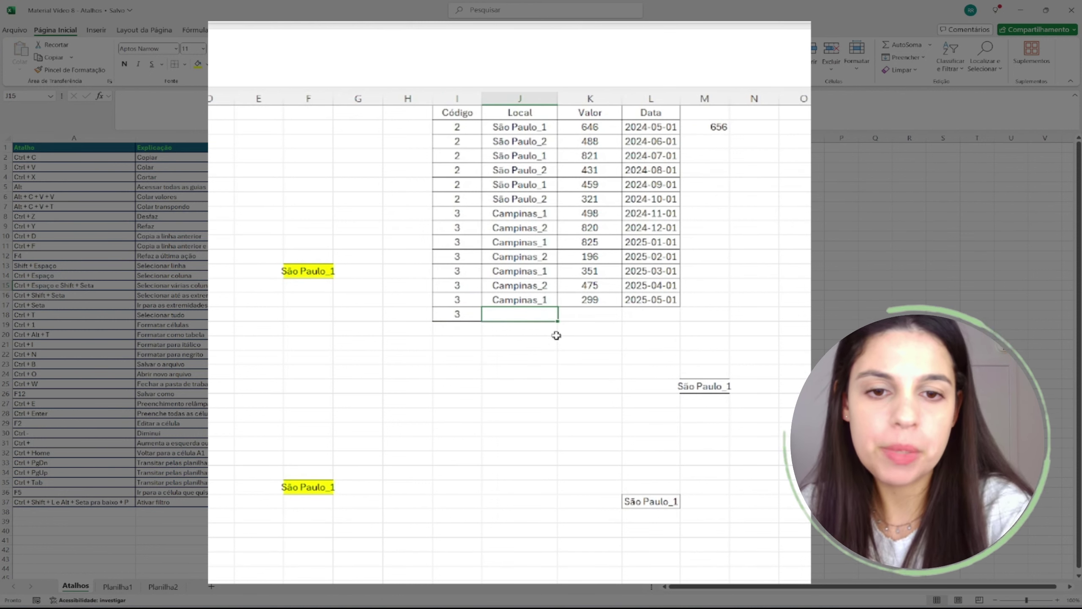
key("ctrl+d")
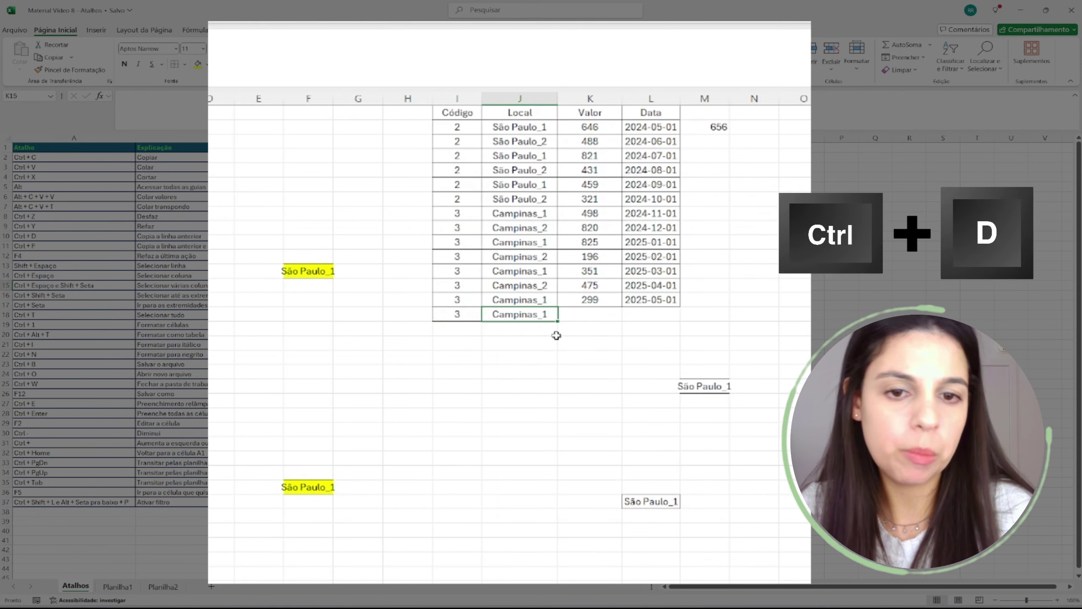
- Re-enter Campinas_1 in the new Local cell and review the new row
key("Right")
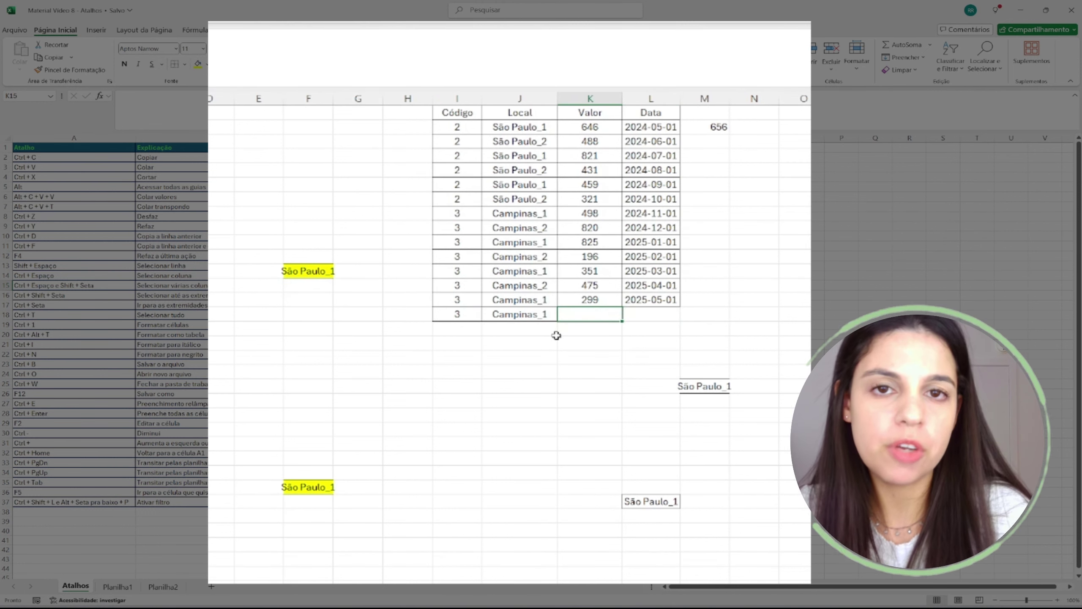
key("Left")
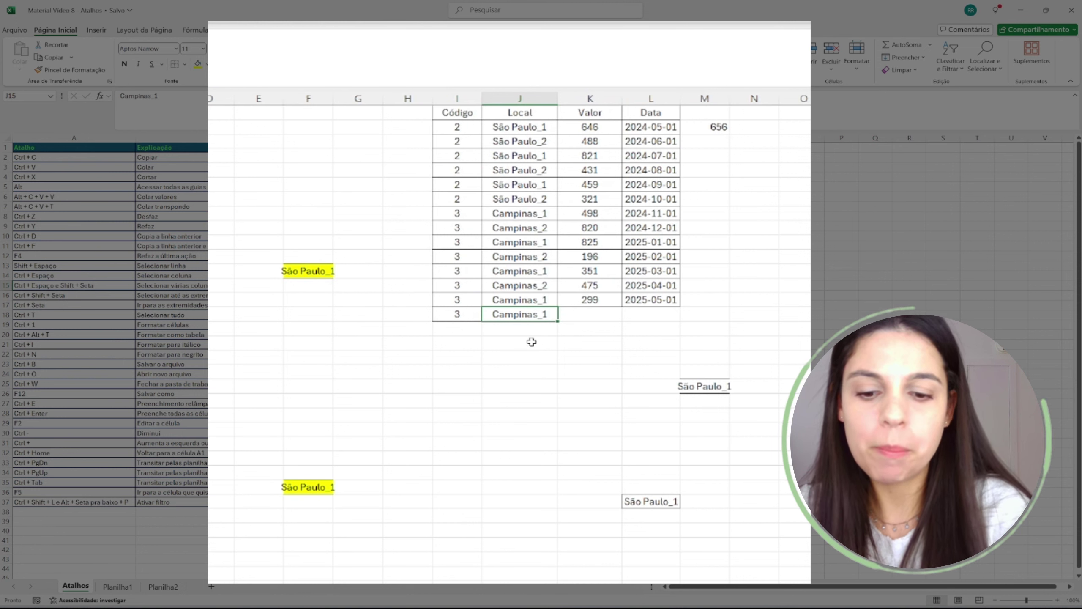
type("Campinas")
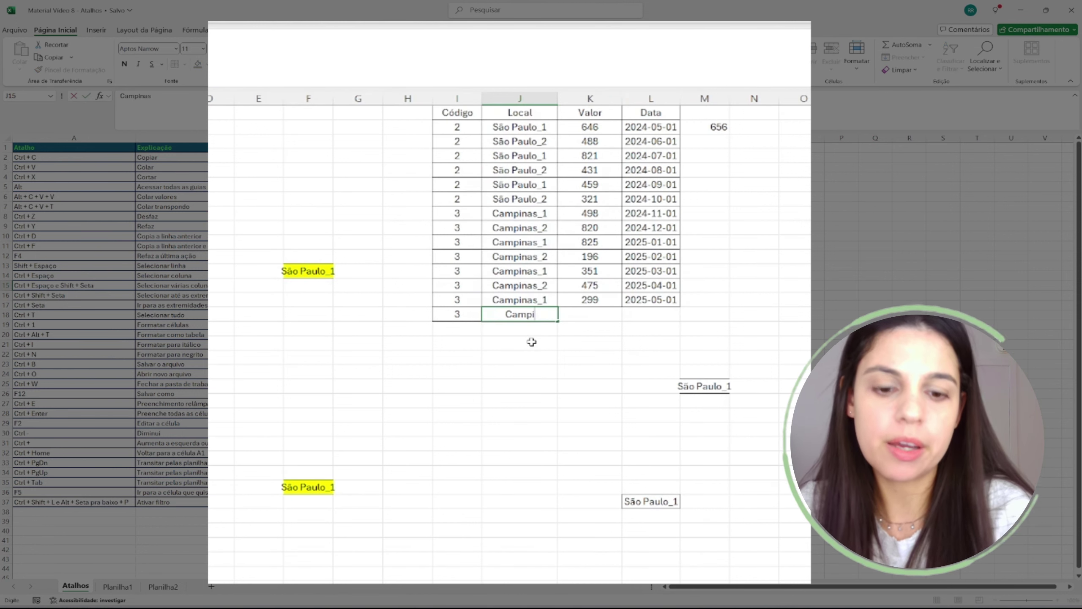
type("_1")
key("Return")
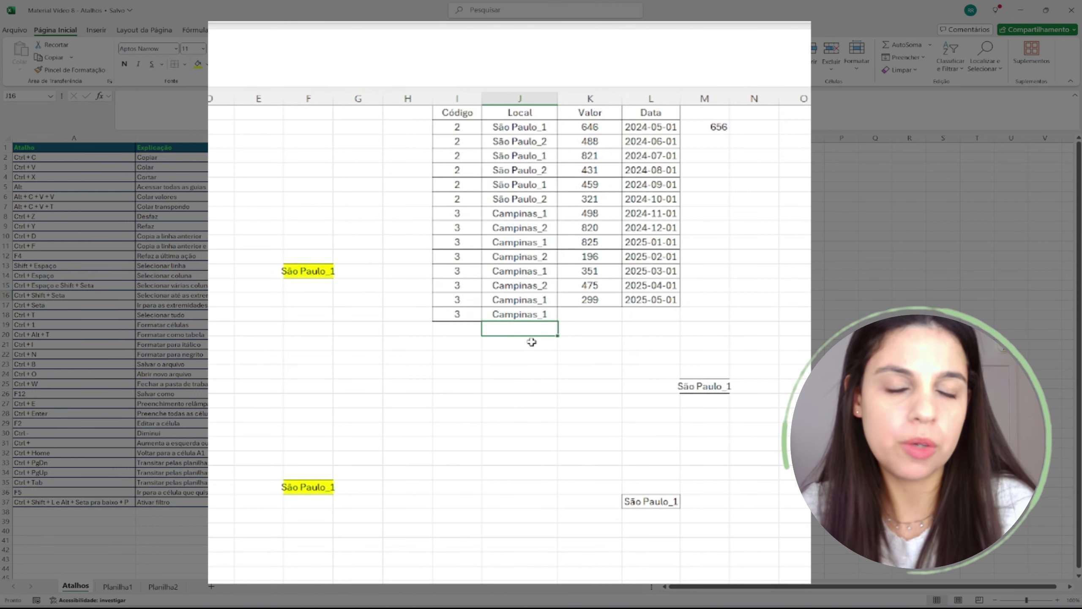
key("Up")
key("Right")
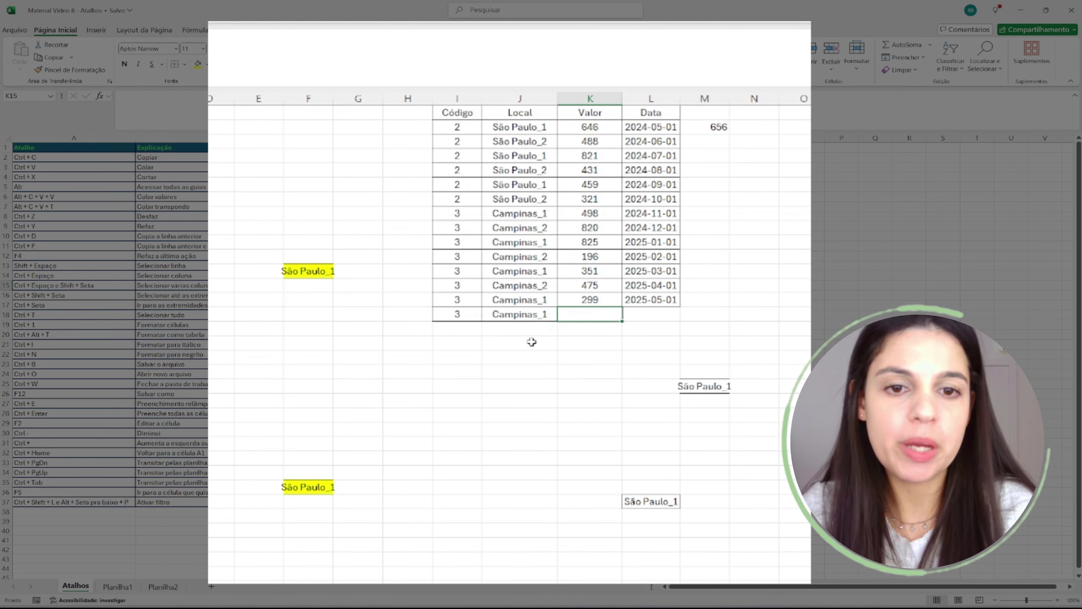
key("Up")
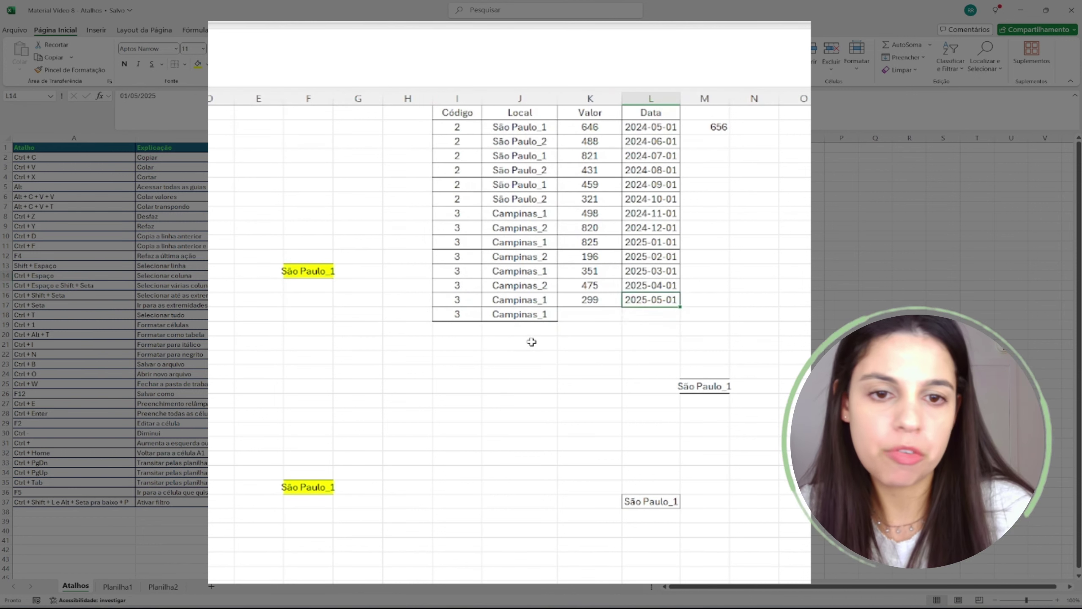
left_click(539, 311)
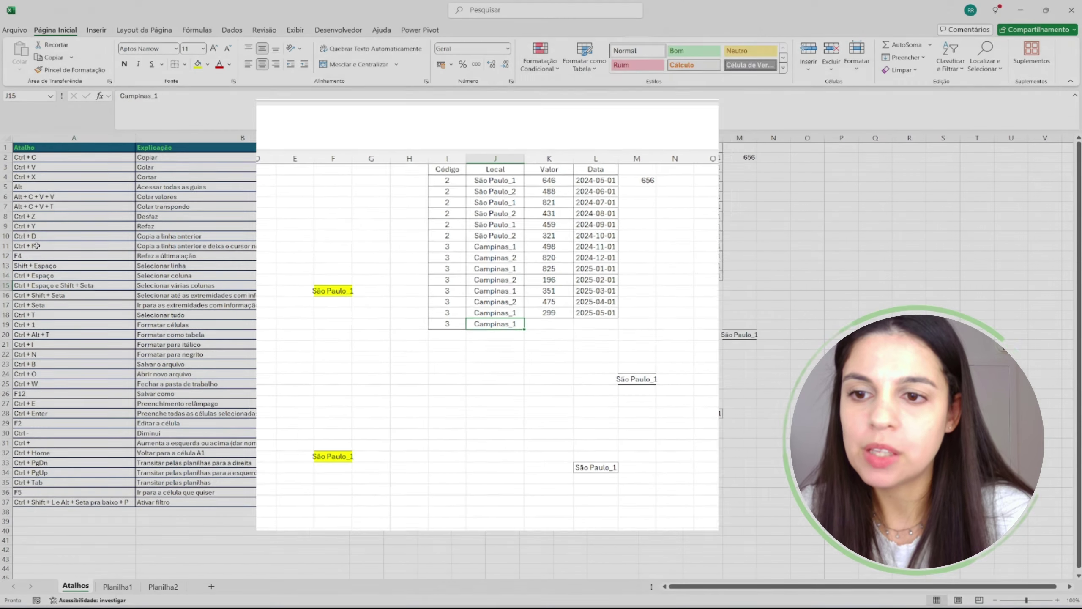
left_click_drag(88, 235, 167, 237)
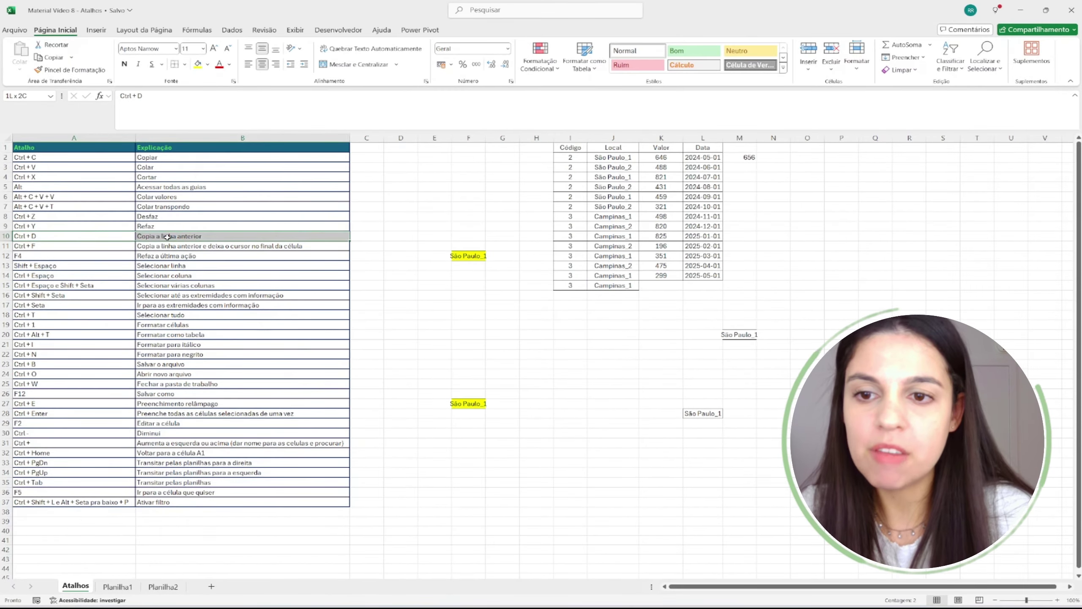
- Clear the new Local cell, copy Campinas_1 down into it and enter 2
left_click(101, 246)
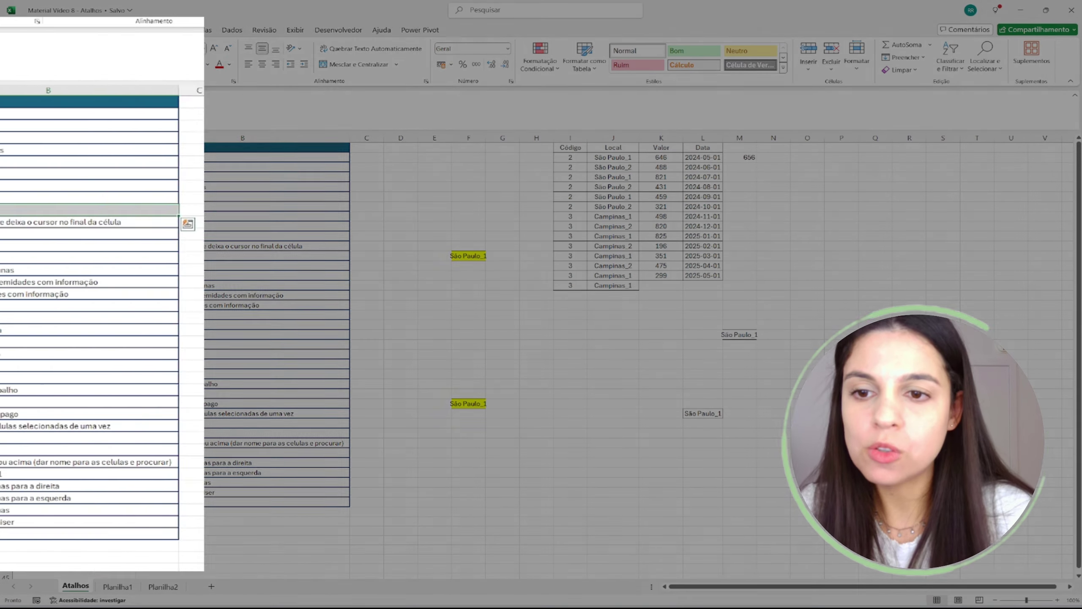
left_click(215, 223)
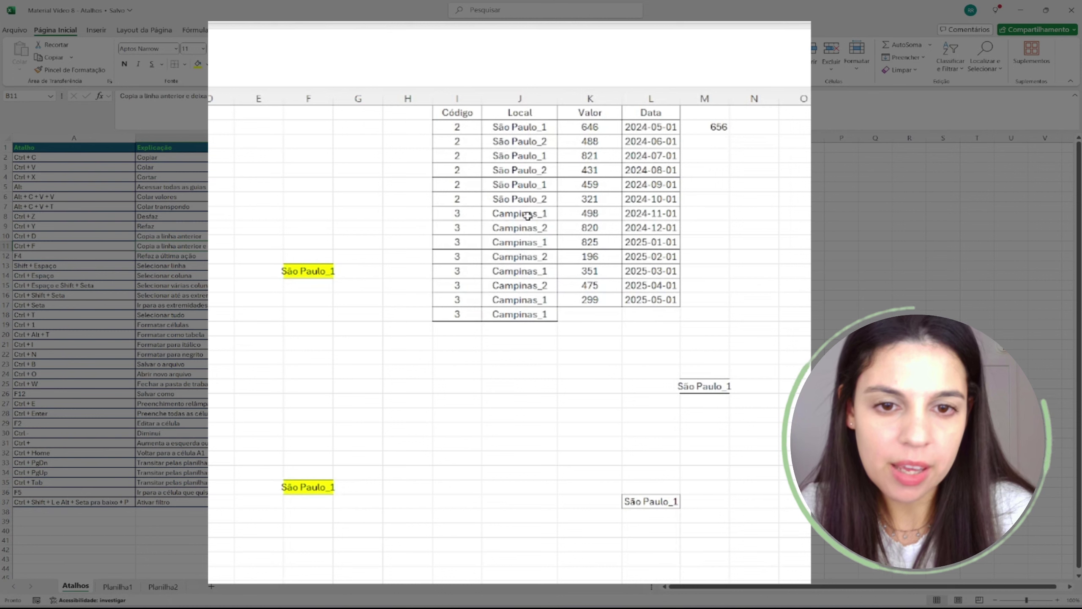
left_click_drag(528, 216, 526, 257)
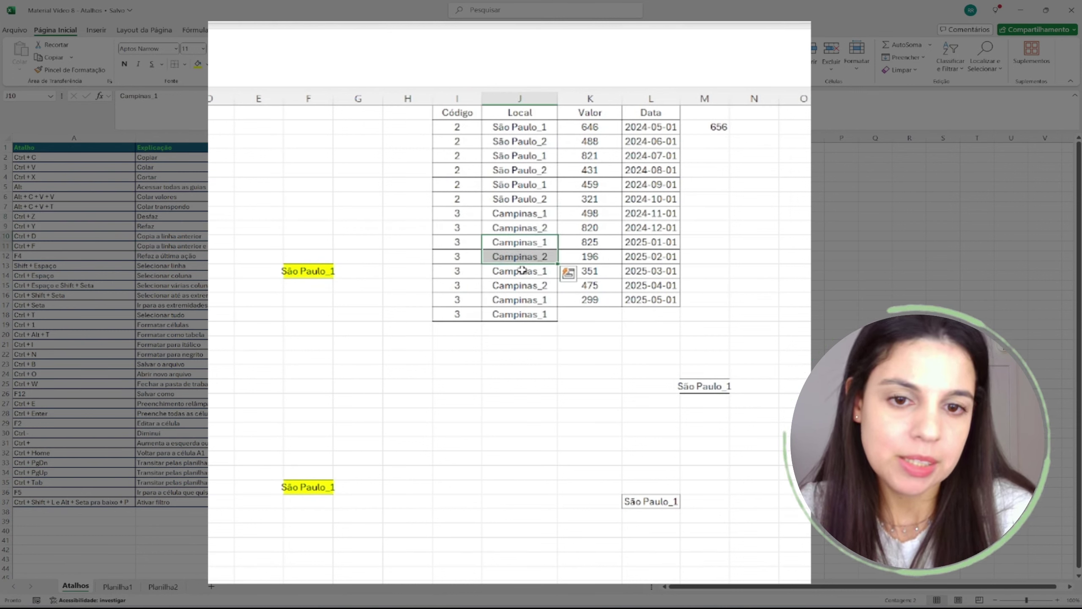
left_click(511, 314)
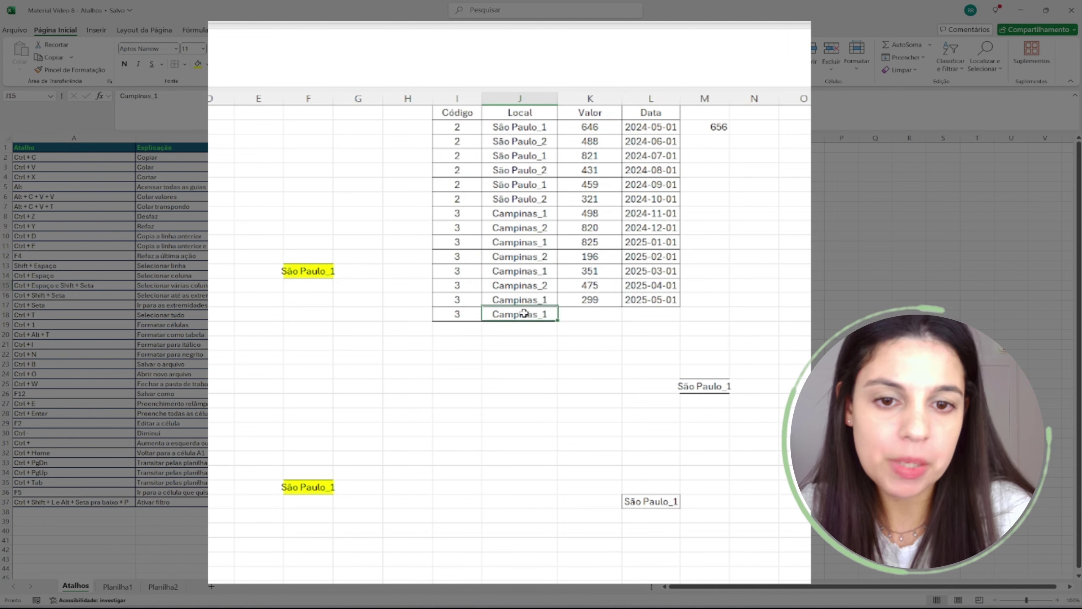
key("Delete")
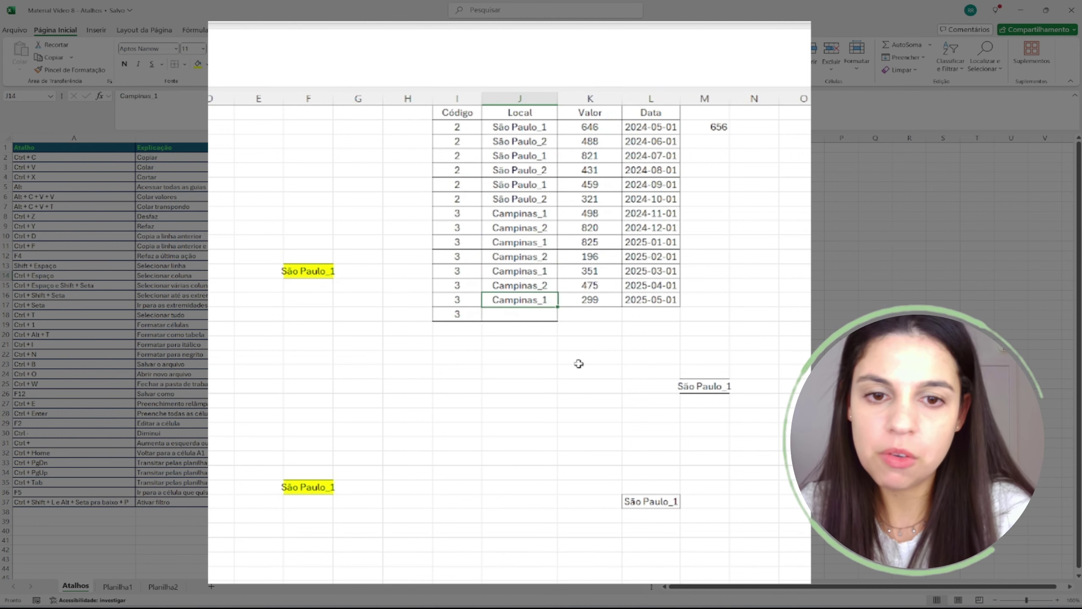
key("ctrl+d")
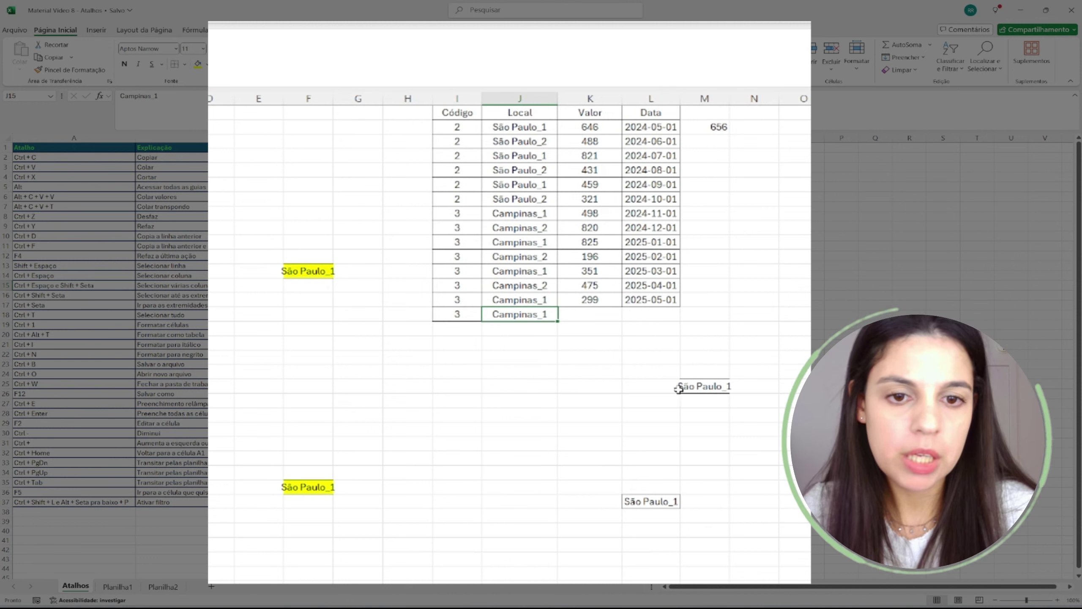
type("2")
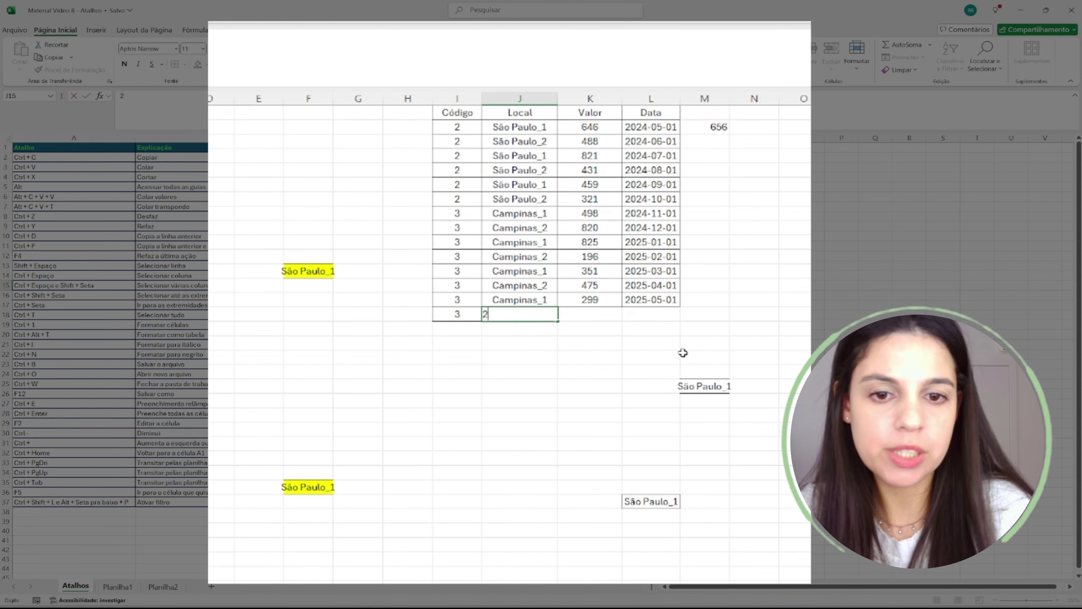
key("Return")
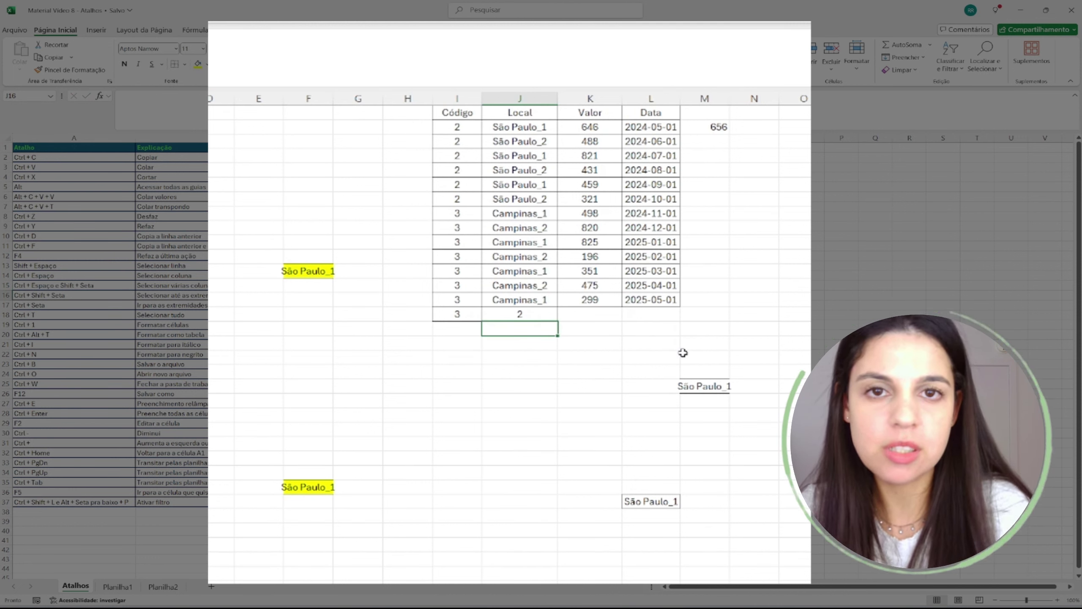
- Undo, re-copy Campinas_1 into the last Local cell and edit it to Campinas_2
key("ctrl+z")
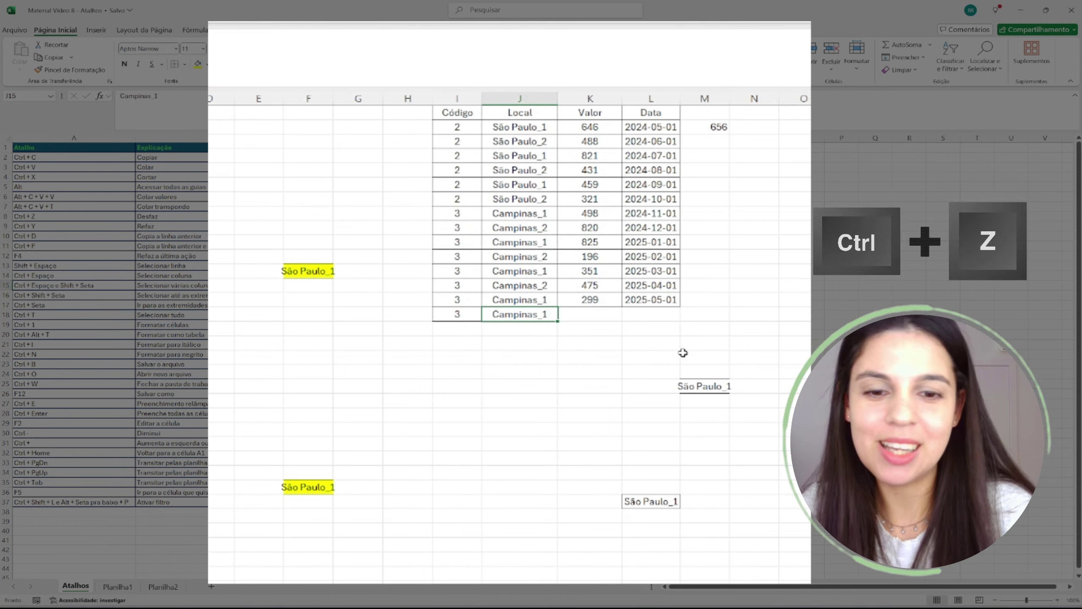
key("Delete")
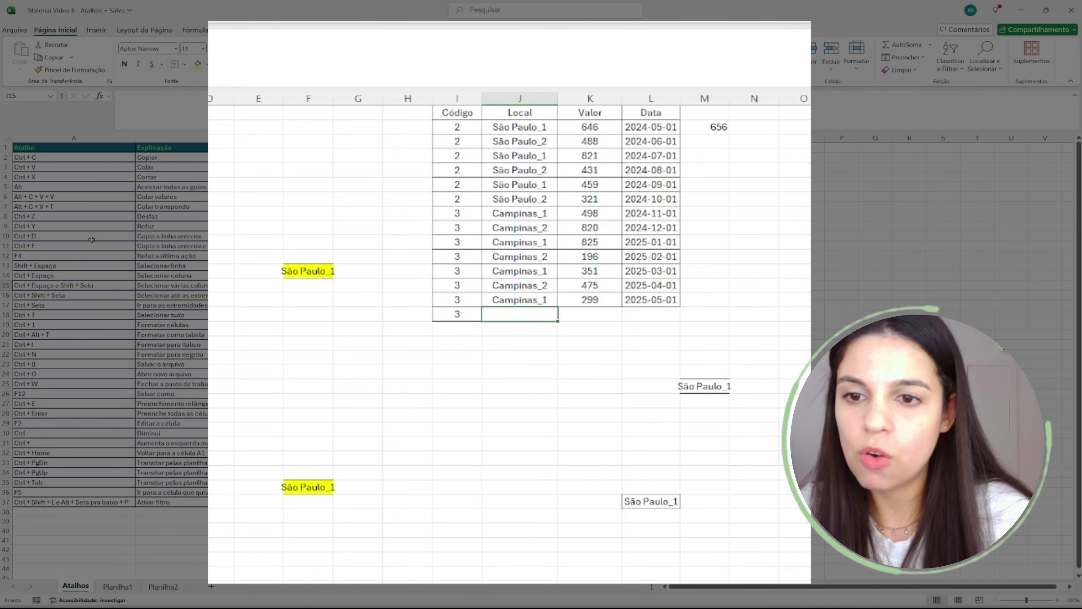
key("ctrl+f")
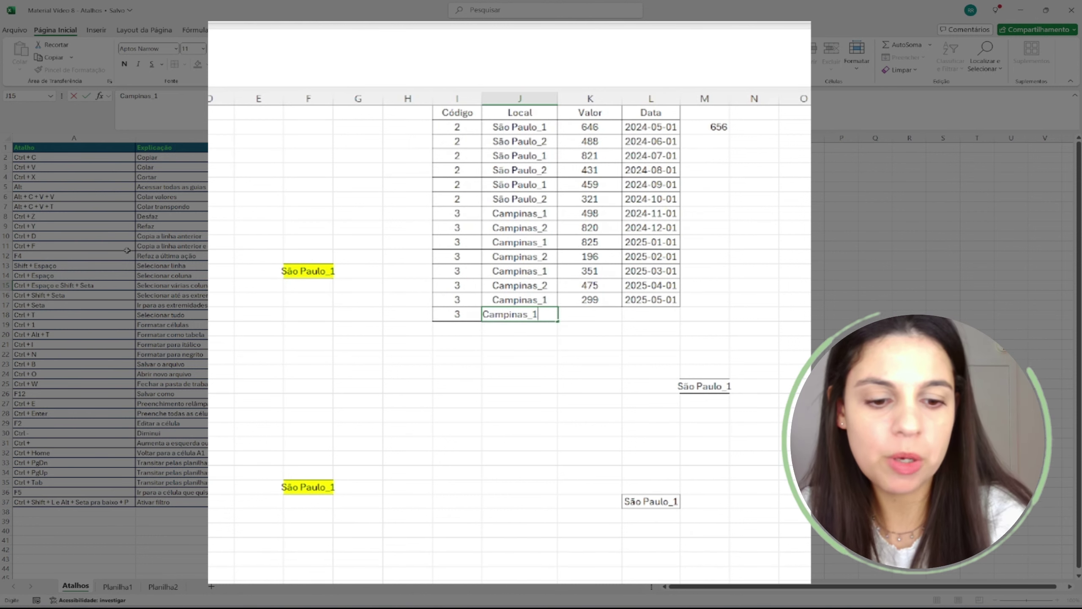
key("BackSpace")
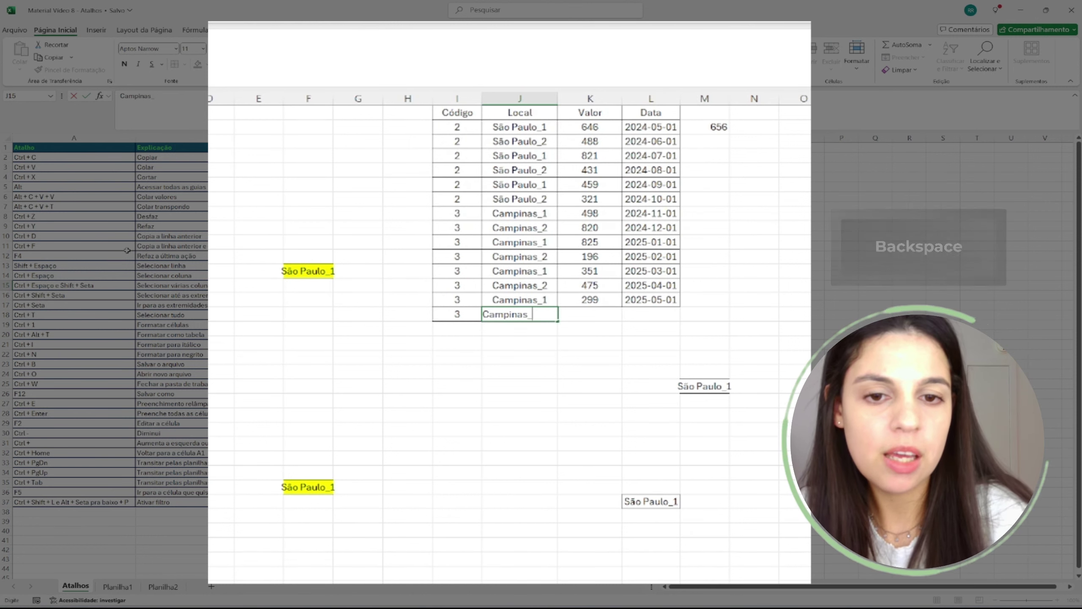
type("2")
key("Return")
- Check the Valor cell beside Campinas_2 and point out the Ctrl + D entry
key("Up")
key("Right")
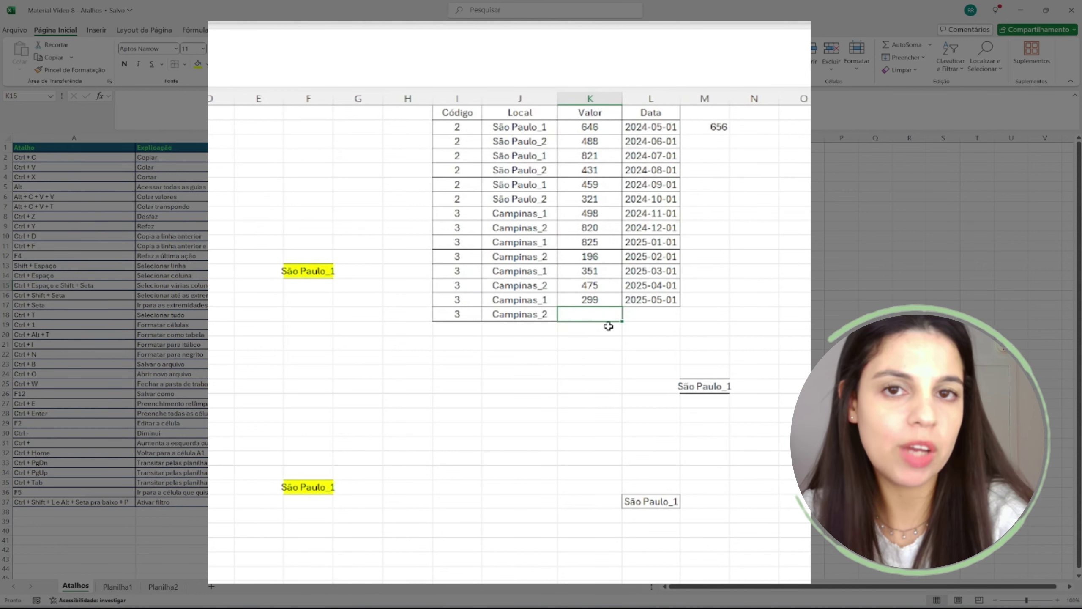
key("Left")
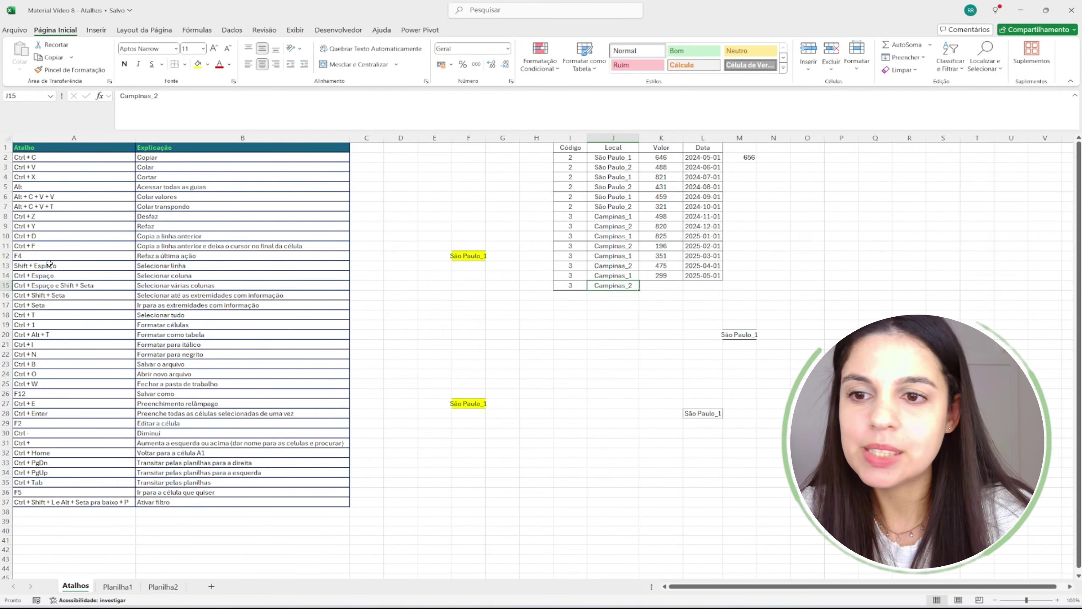
left_click(33, 238)
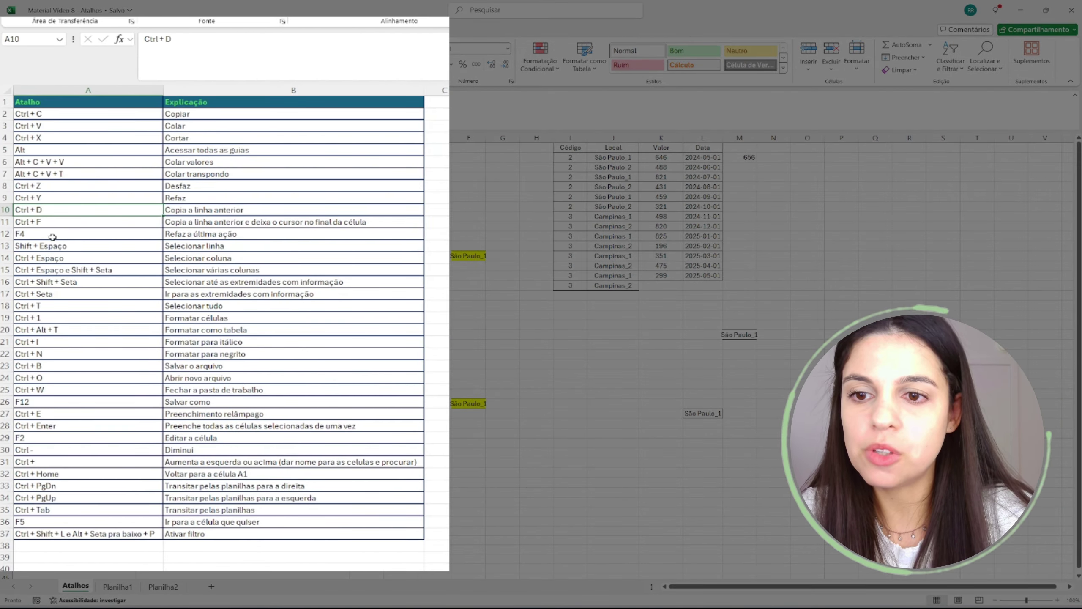
- Fill the last Código cell, holding 3, with yellow
left_click(45, 257)
left_click(234, 255)
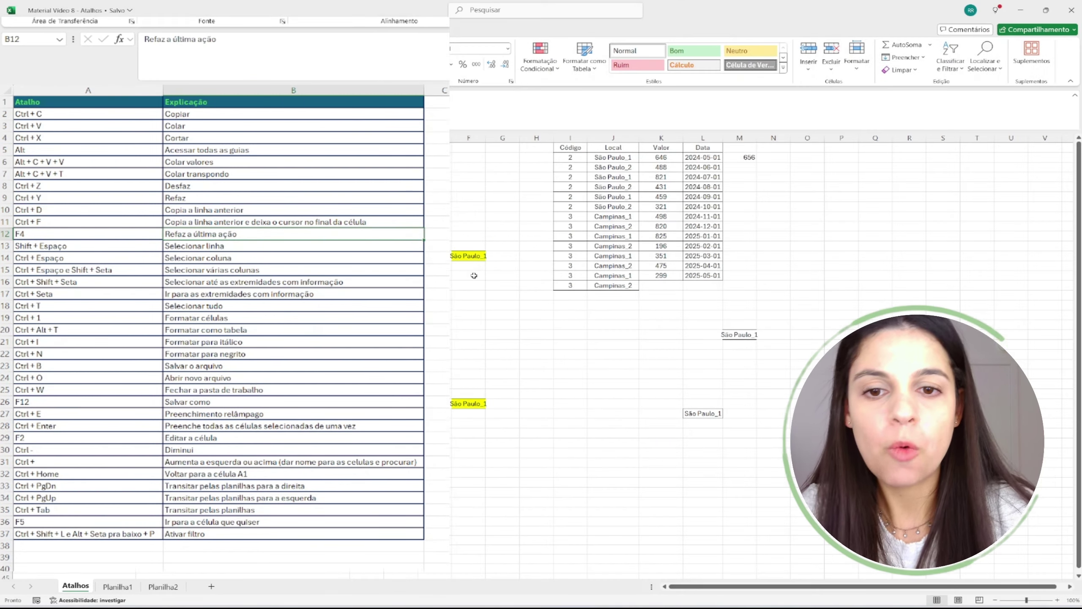
left_click(476, 247)
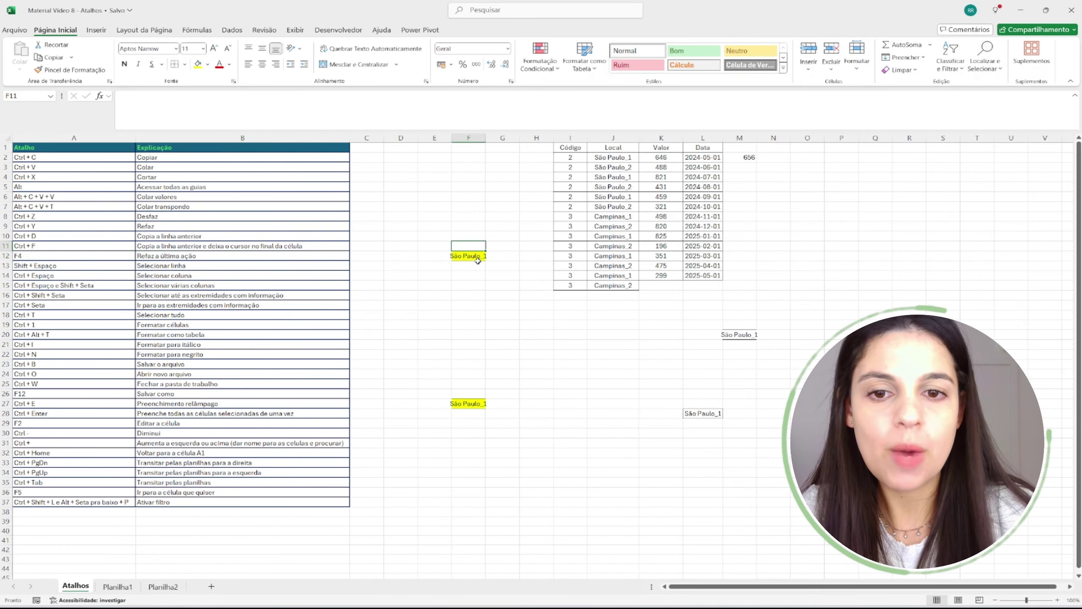
left_click(476, 266)
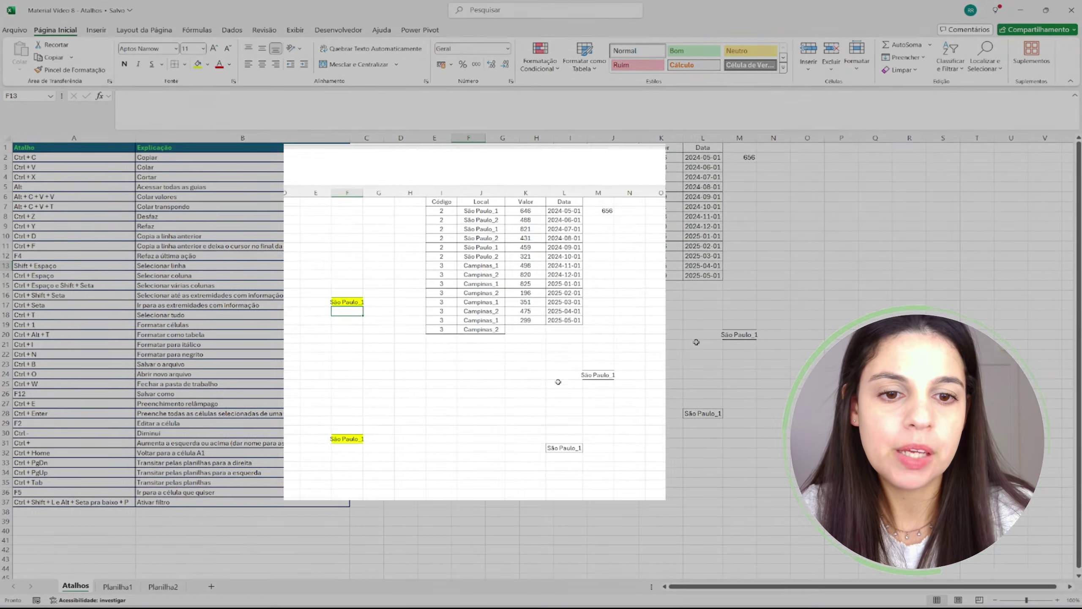
left_click(741, 336)
left_click(480, 310)
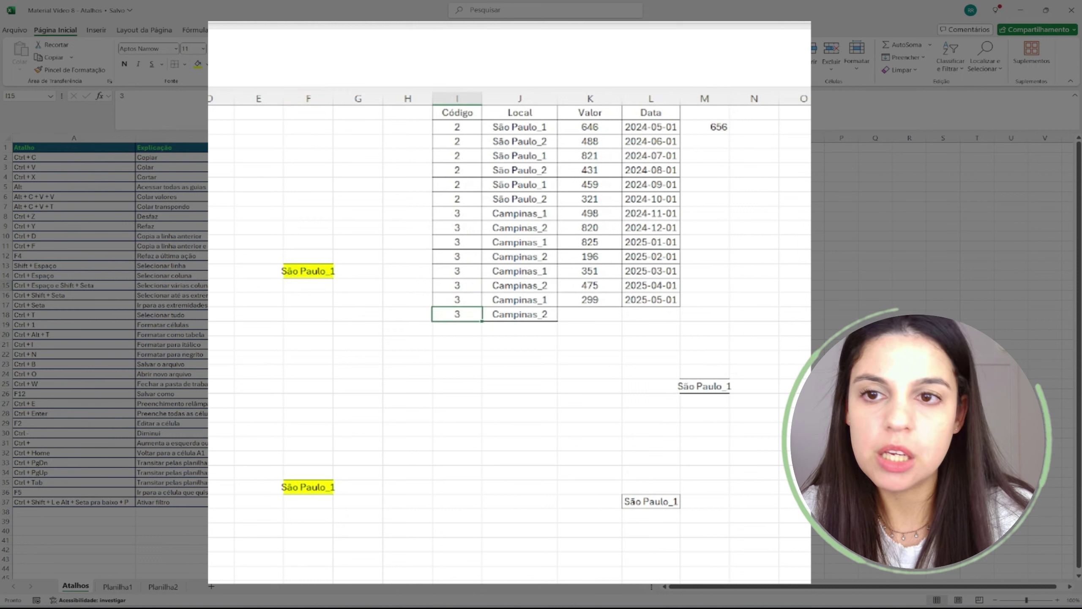
left_click(199, 65)
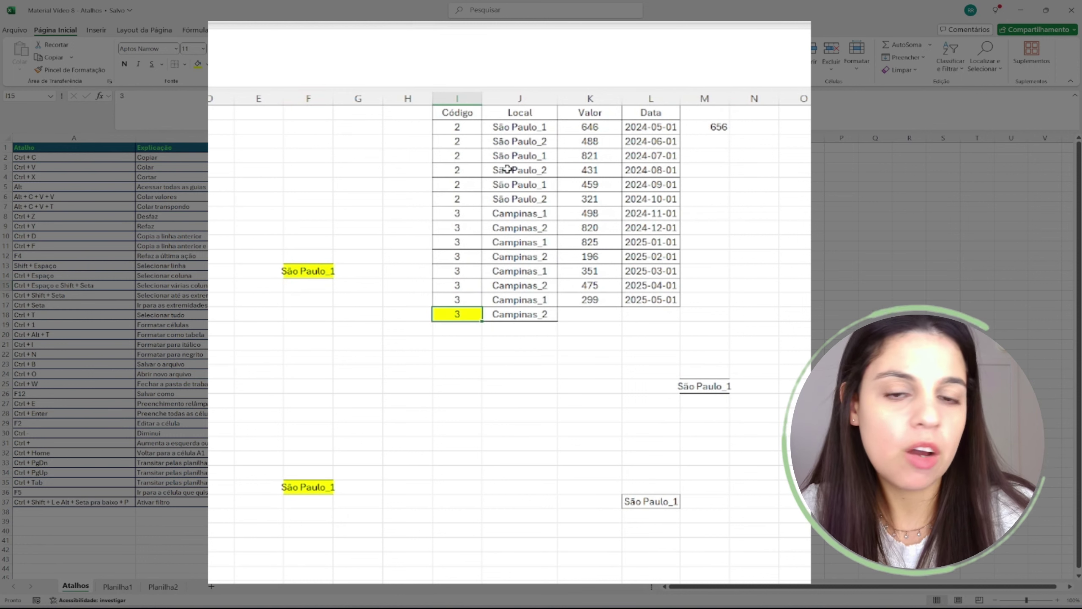
- Repeat the yellow fill with F4 on 825, São Paulo_1, 821, 2025-02-01, 2025-04-01 and Campinas_1
left_click(599, 242)
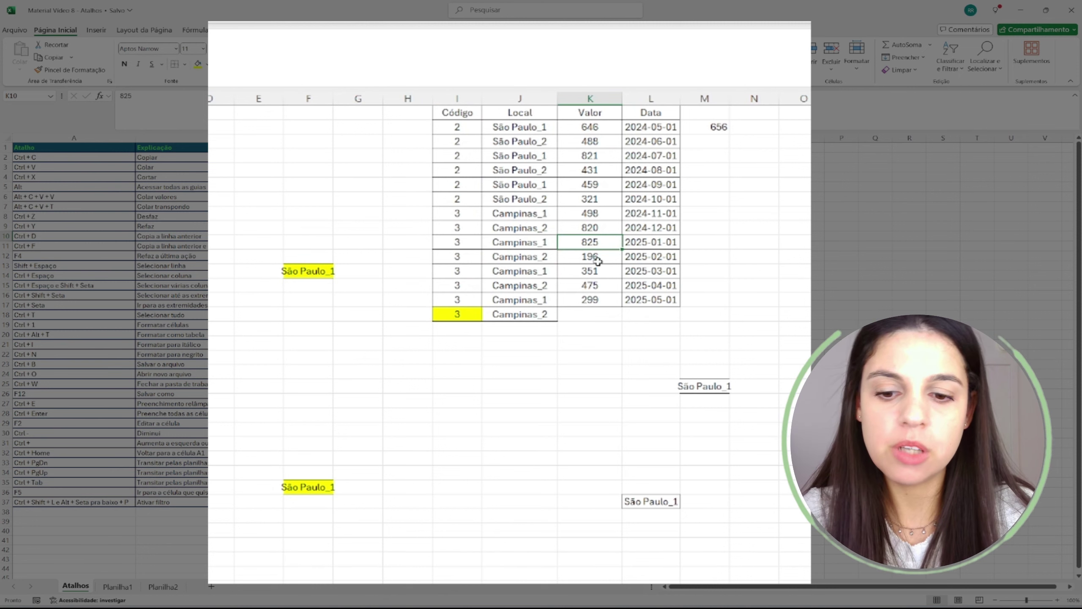
key("F4")
left_click(538, 187)
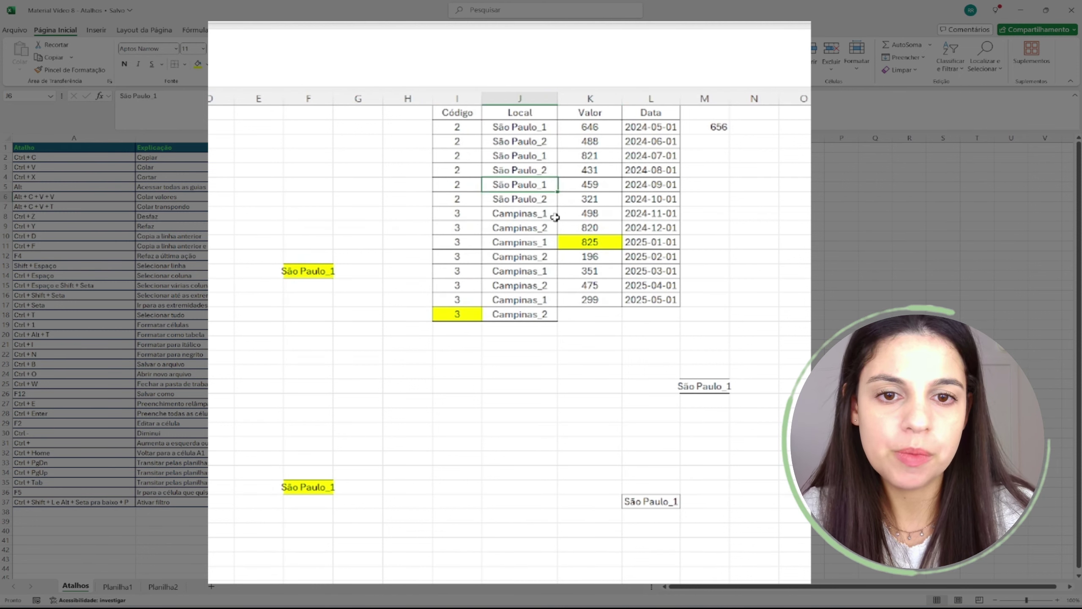
key("F4")
left_click(614, 157)
key("F4")
left_click(651, 158)
left_click(665, 260)
key("F4")
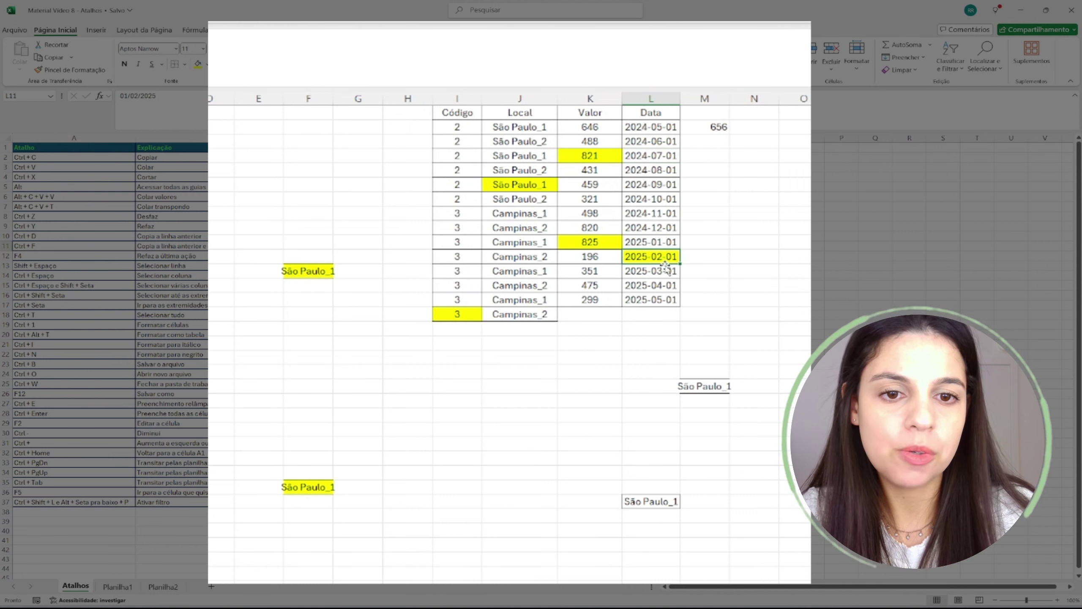
left_click(663, 285)
key("F4")
left_click(540, 275)
key("F4")
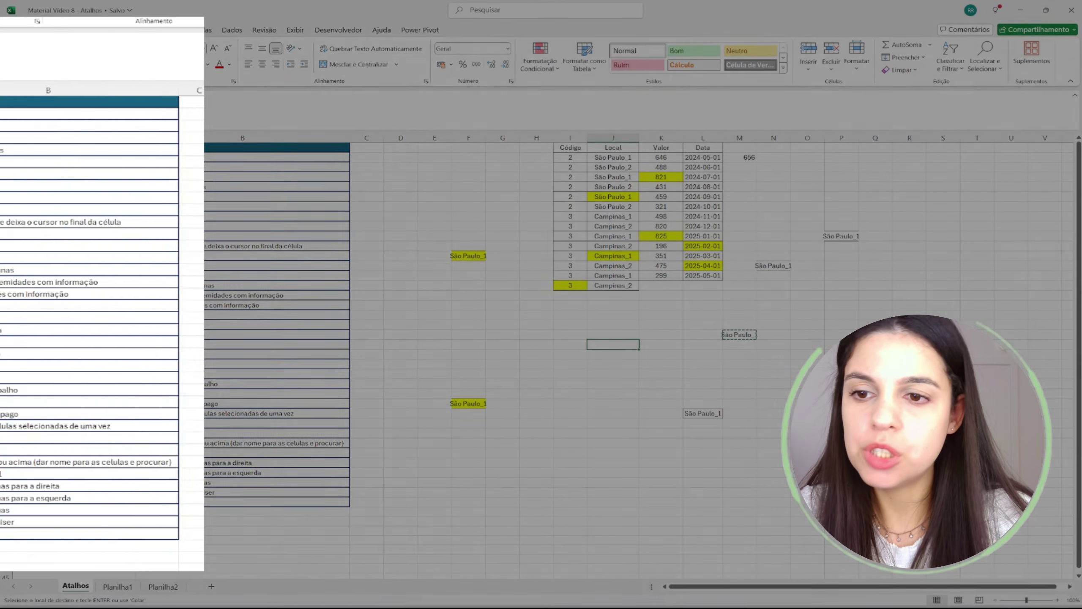
left_click(79, 265)
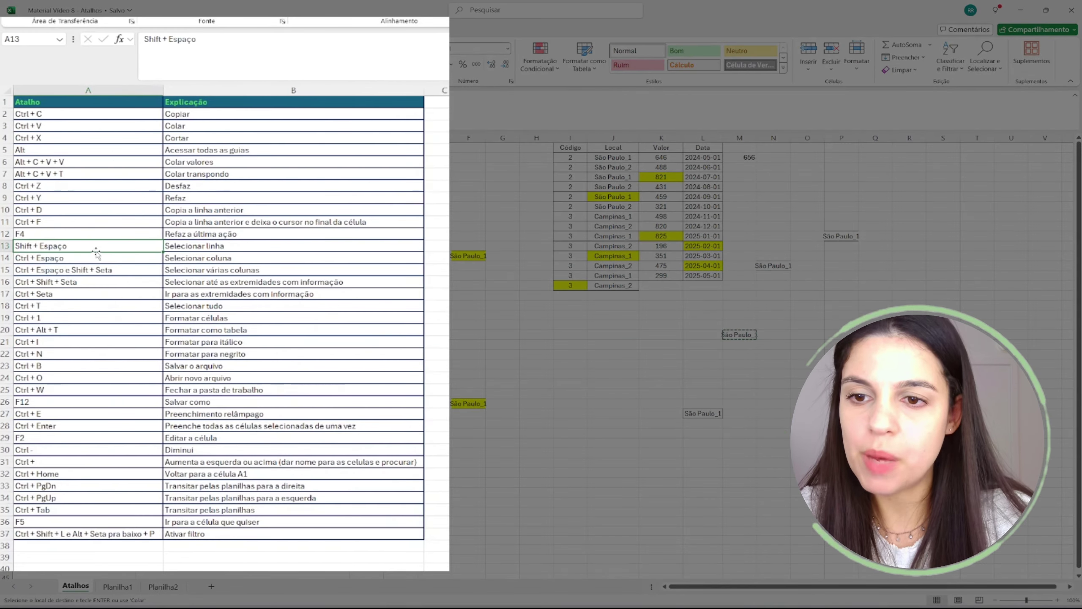
left_click(502, 335)
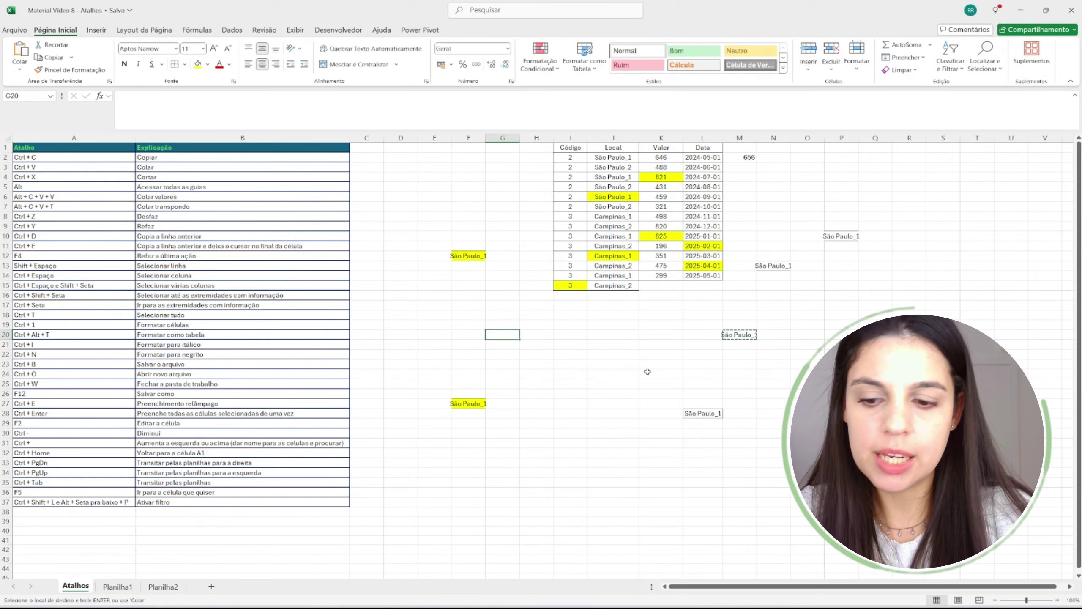
key("shift+space")
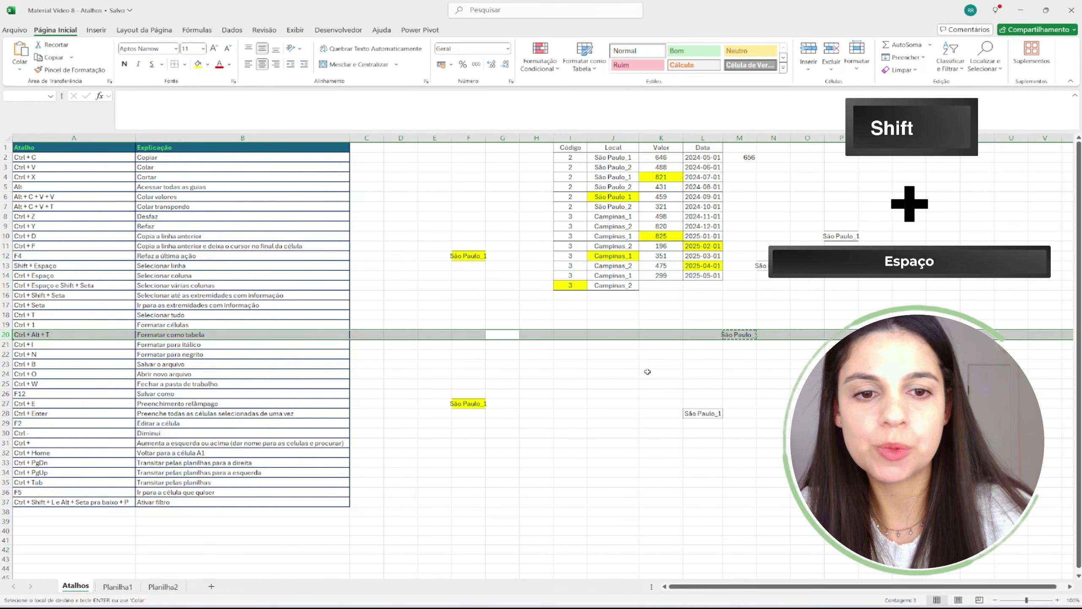
left_click(641, 364)
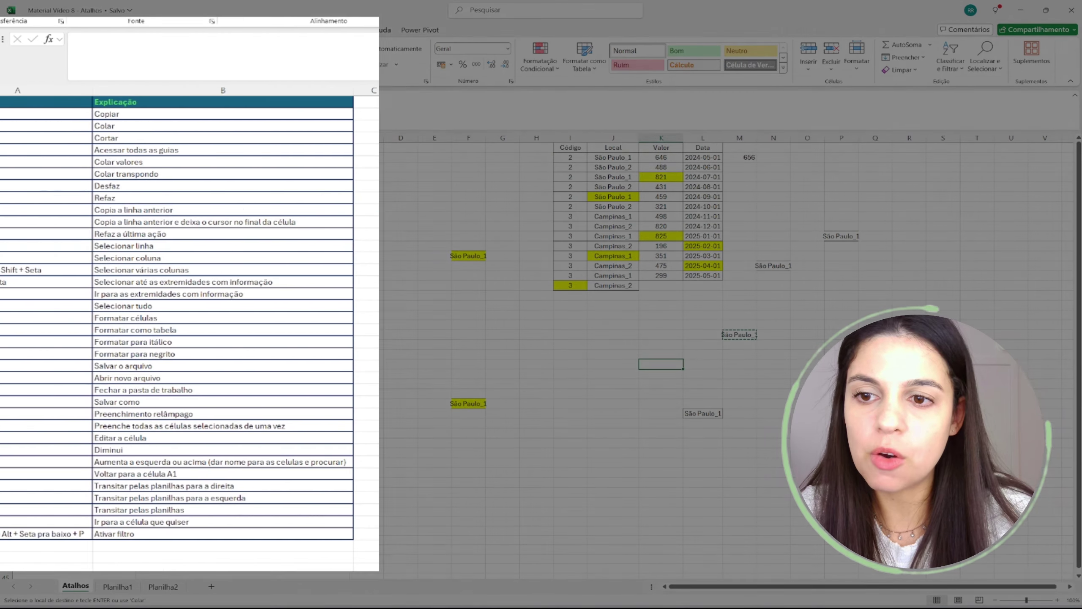
left_click_drag(83, 269, 200, 267)
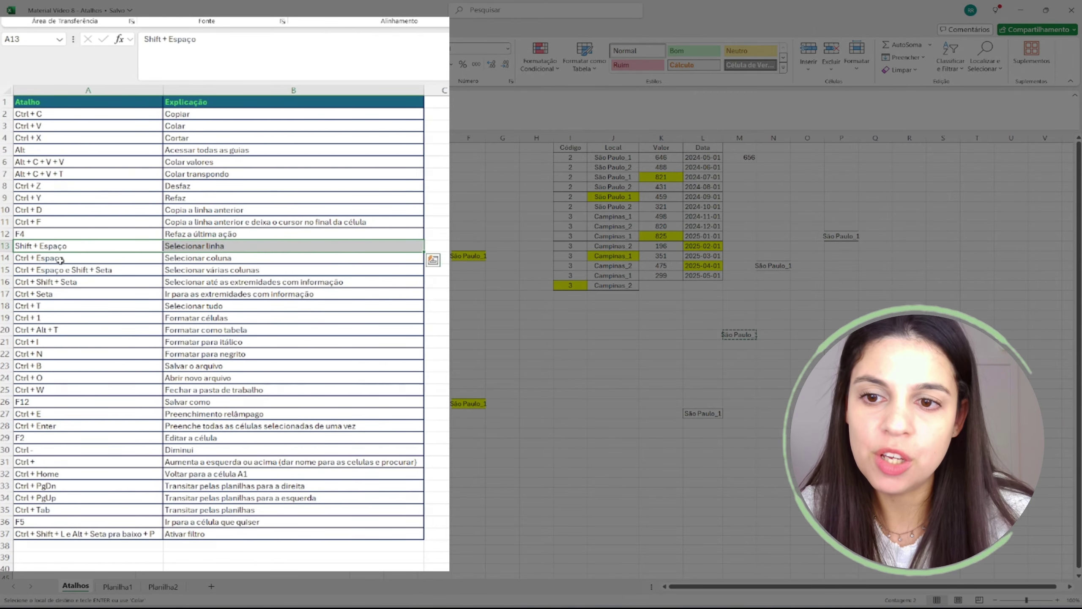
left_click_drag(61, 261, 245, 260)
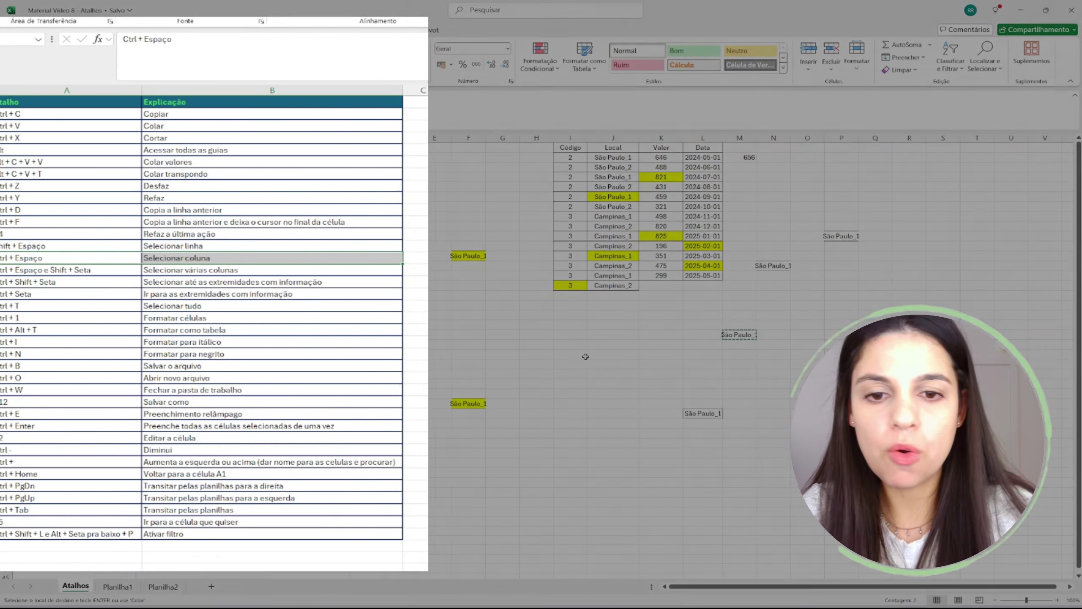
left_click(580, 353)
key("shift+space")
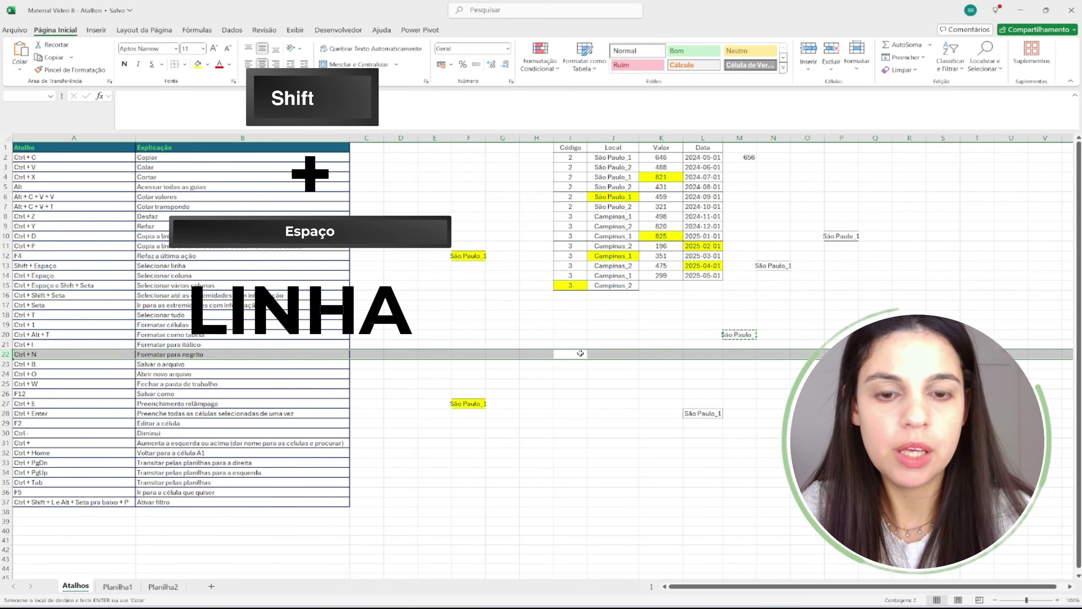
left_click(580, 353)
key("ctrl+space")
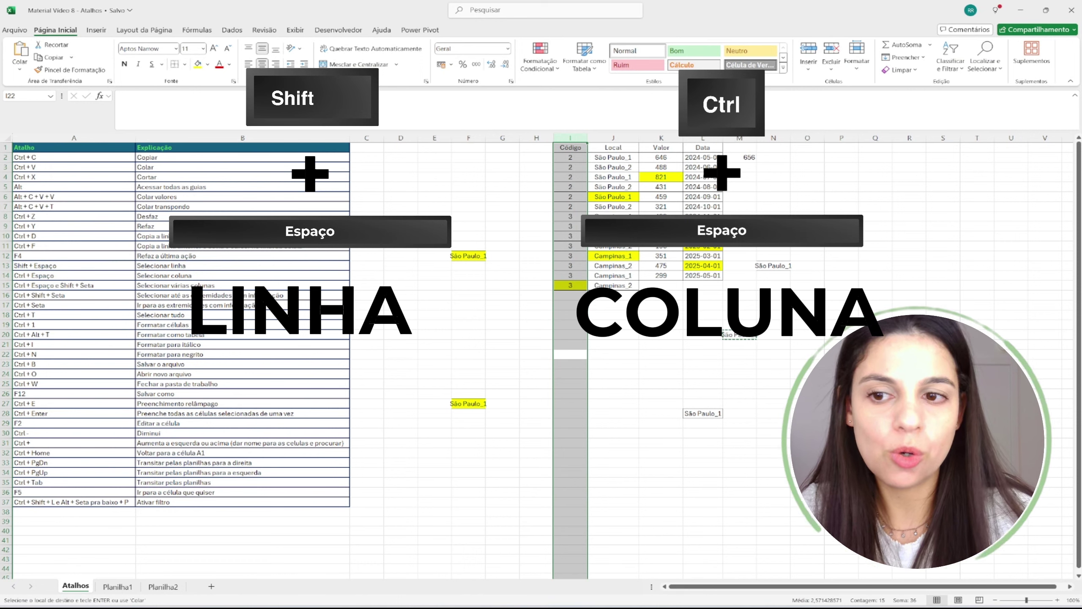
left_click_drag(77, 275, 187, 287)
left_click(48, 284)
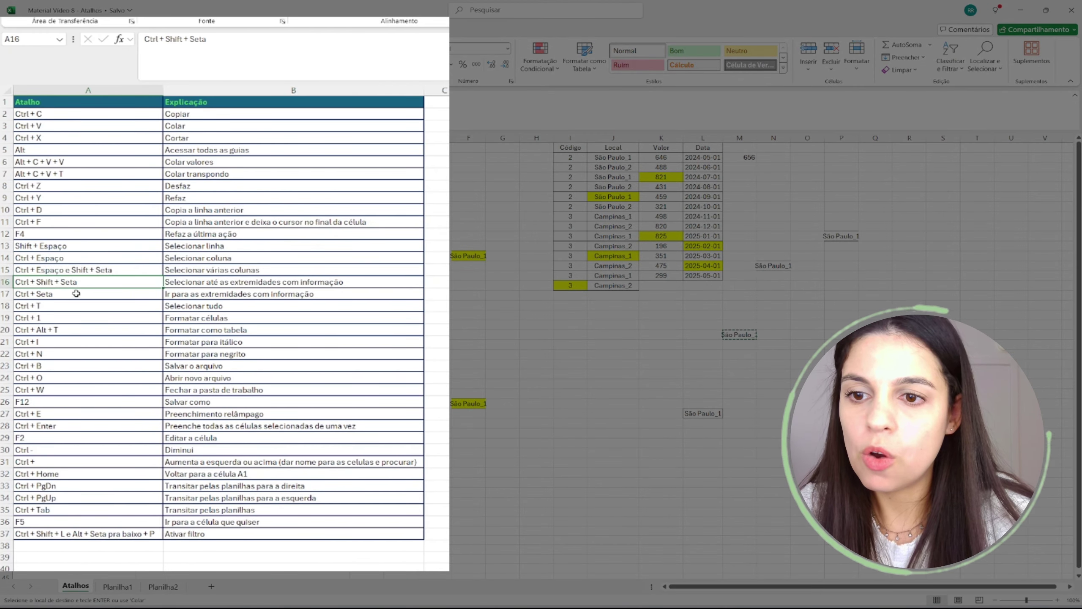
left_click(215, 285)
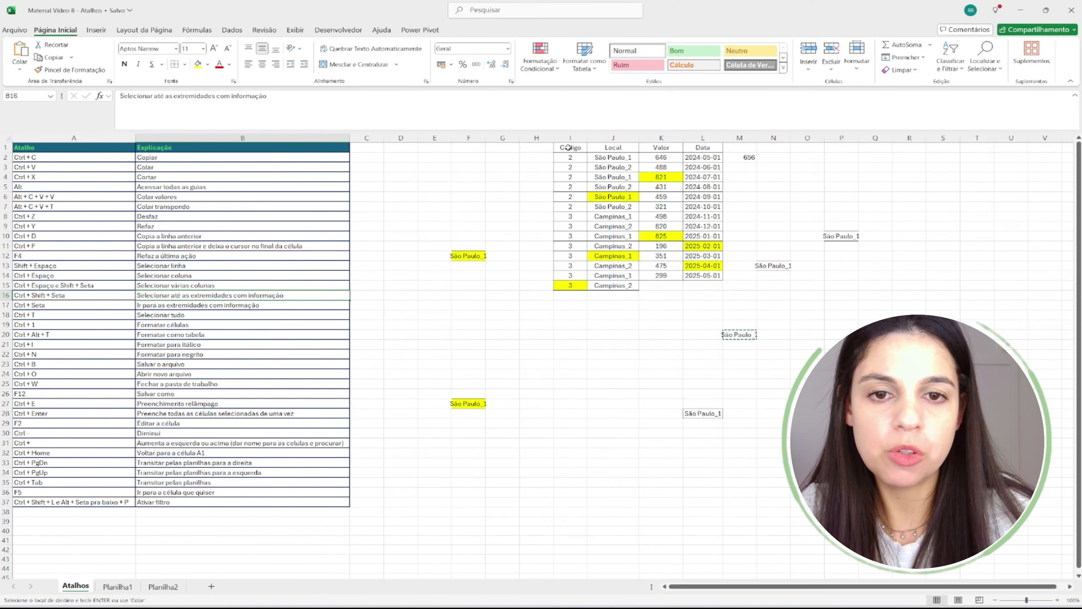
left_click(568, 147)
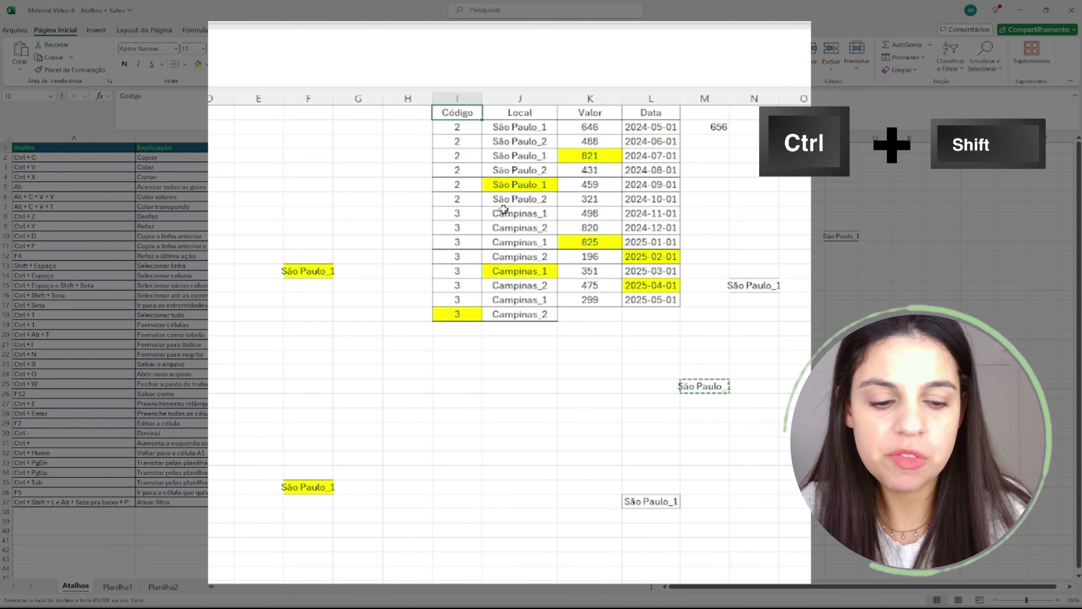
key("ctrl+shift+Right")
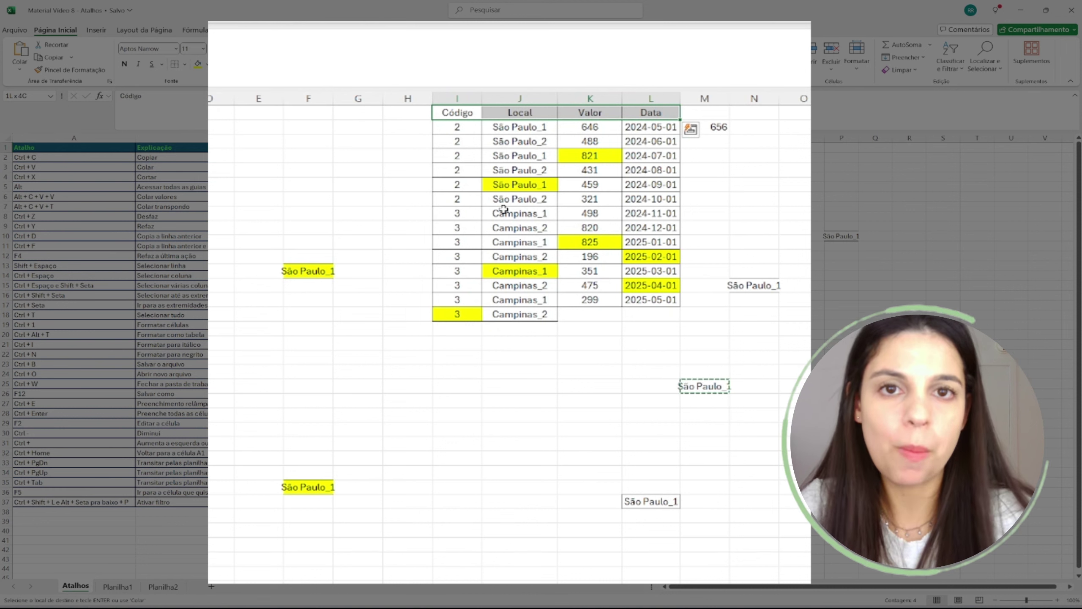
key("ctrl+shift+Down")
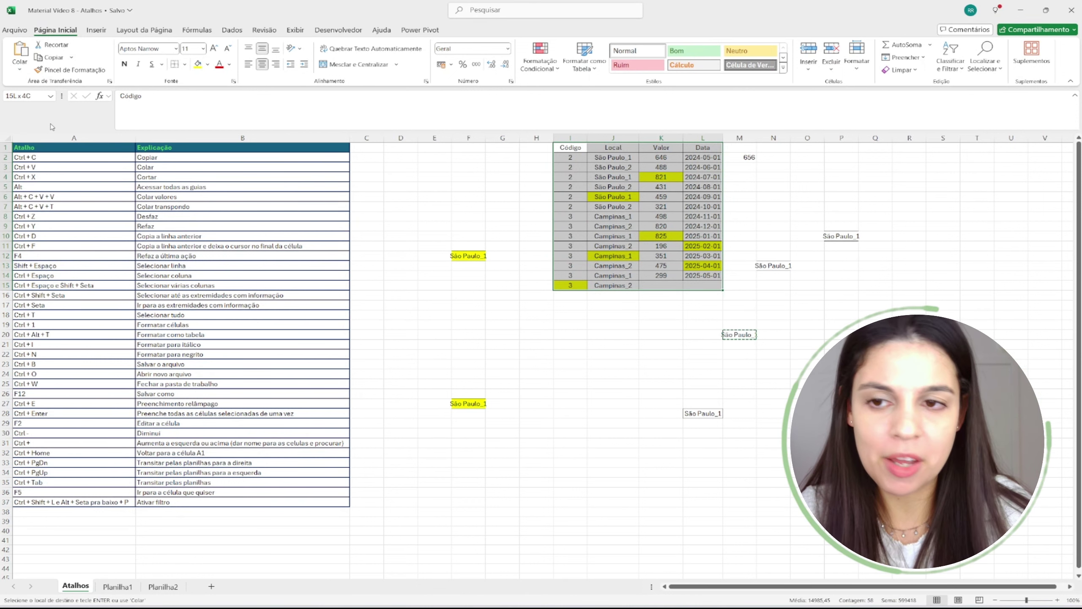
left_click_drag(25, 147, 241, 146)
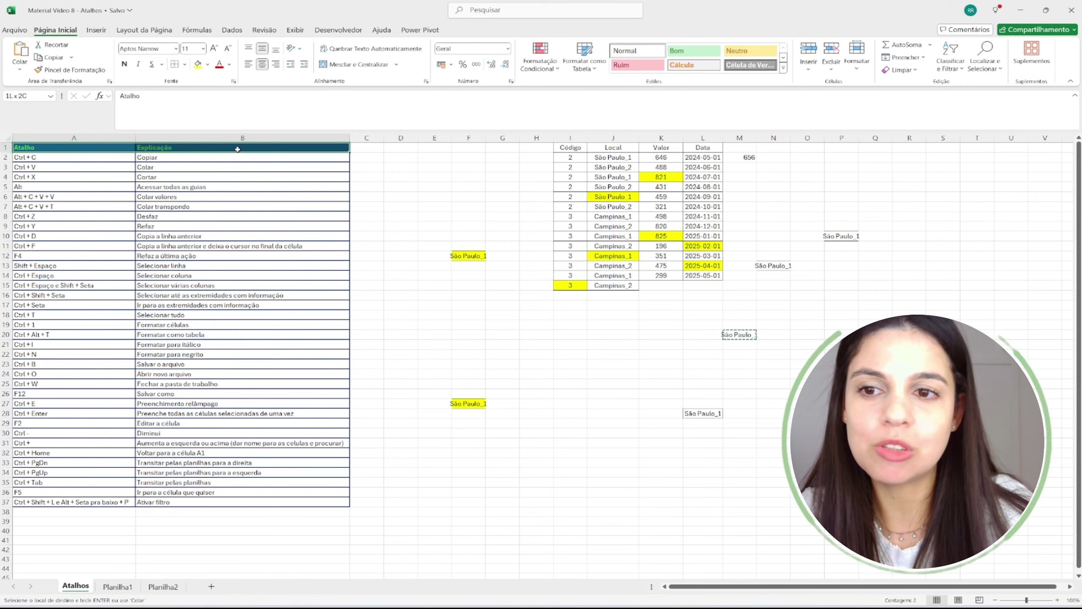
left_click_drag(237, 149, 238, 341)
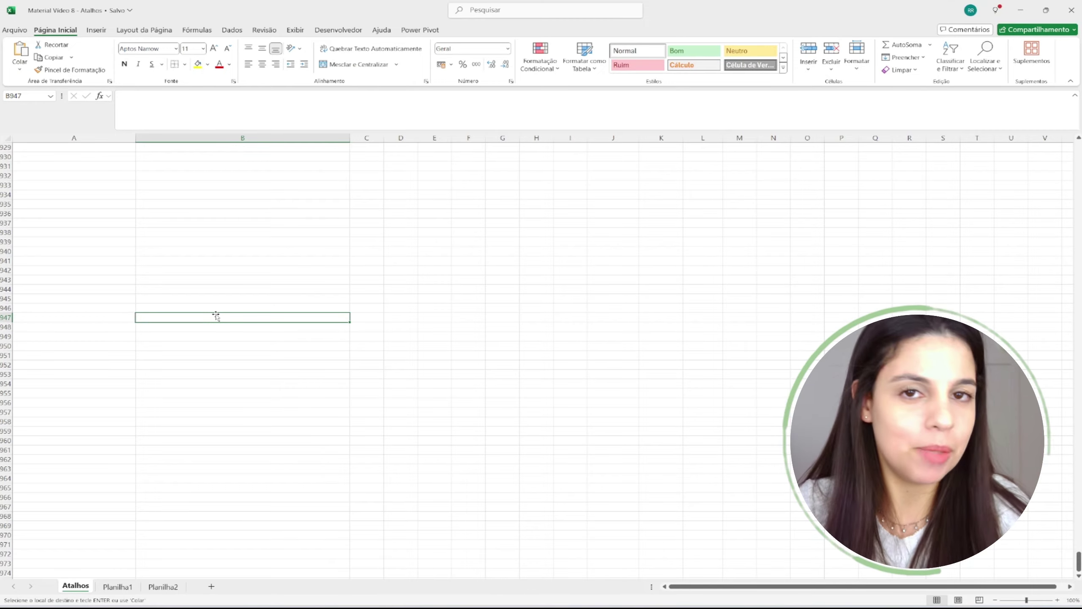
- Jump back to A1 and select the shortcut list A1:B37 with Ctrl+Shift+arrows
key("ctrl+Up")
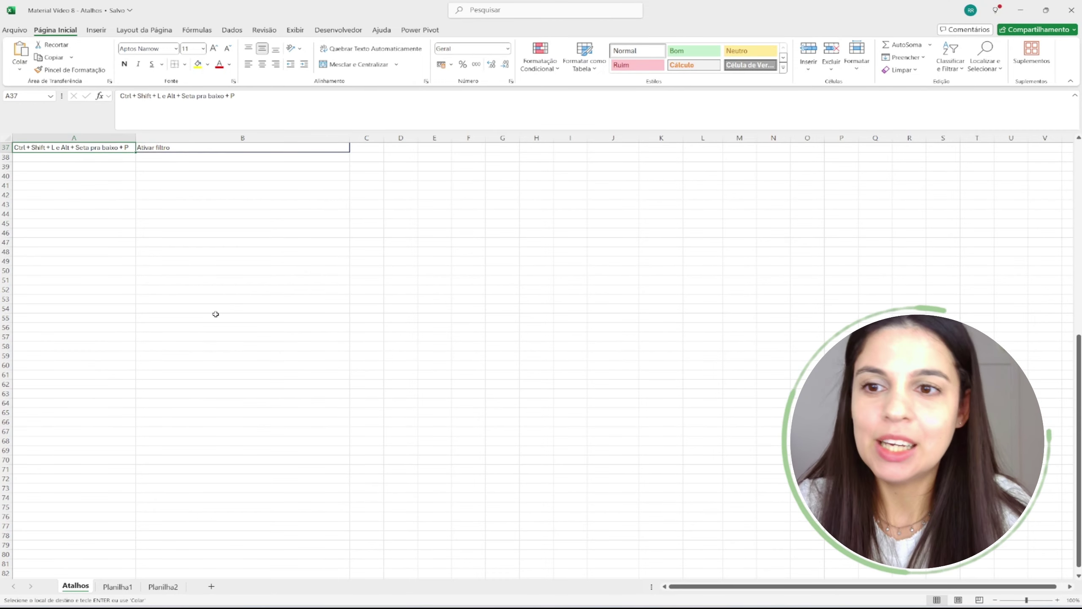
key("ctrl+Up")
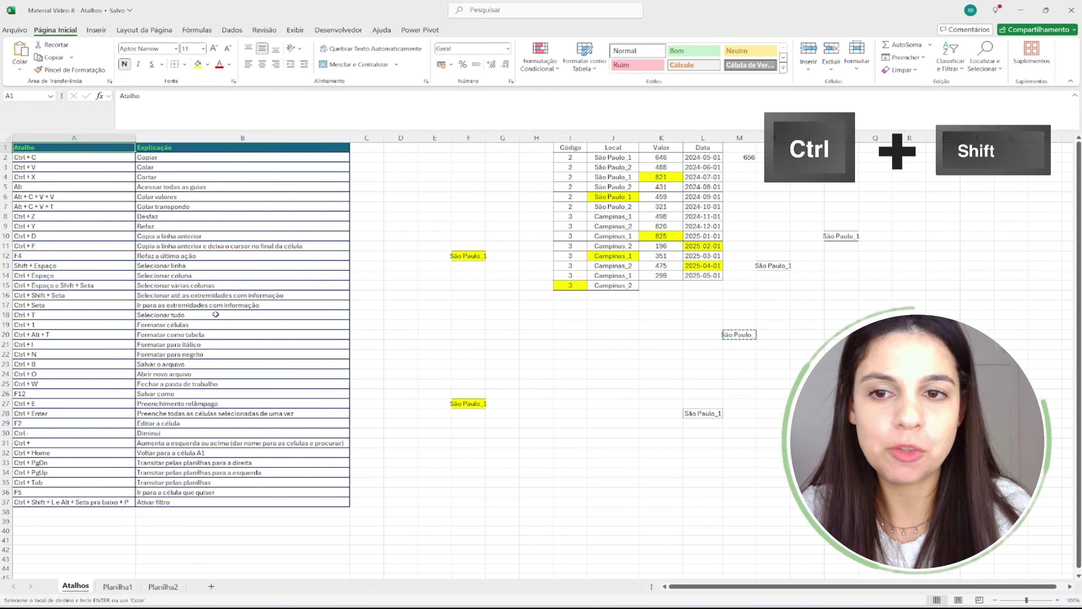
key("ctrl+shift+Right")
key("ctrl+shift+Down")
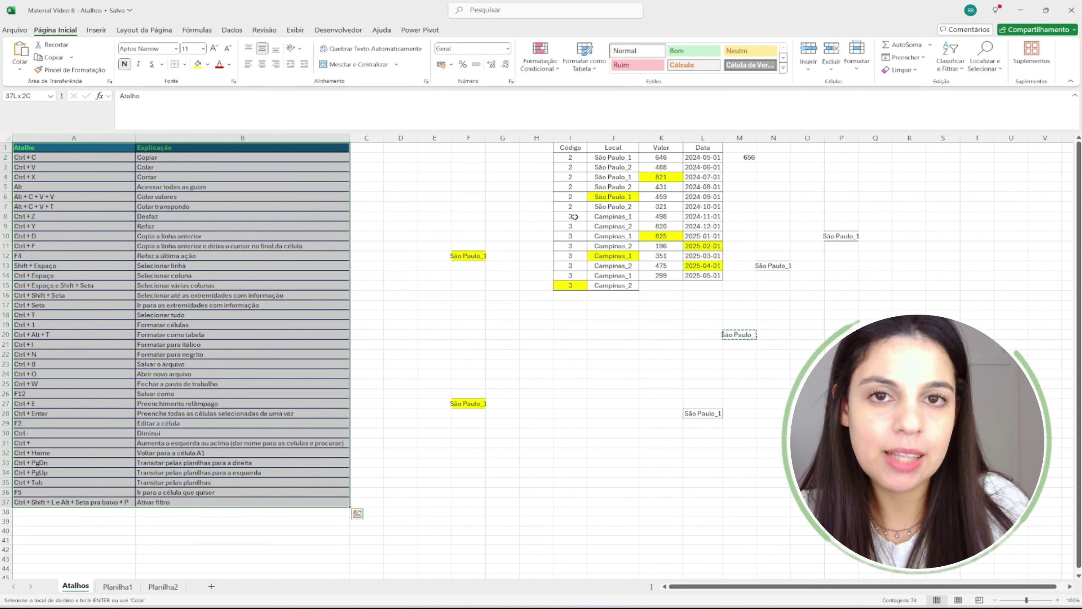
- Clear the Código value in row 10 of the sample table
left_click(574, 233)
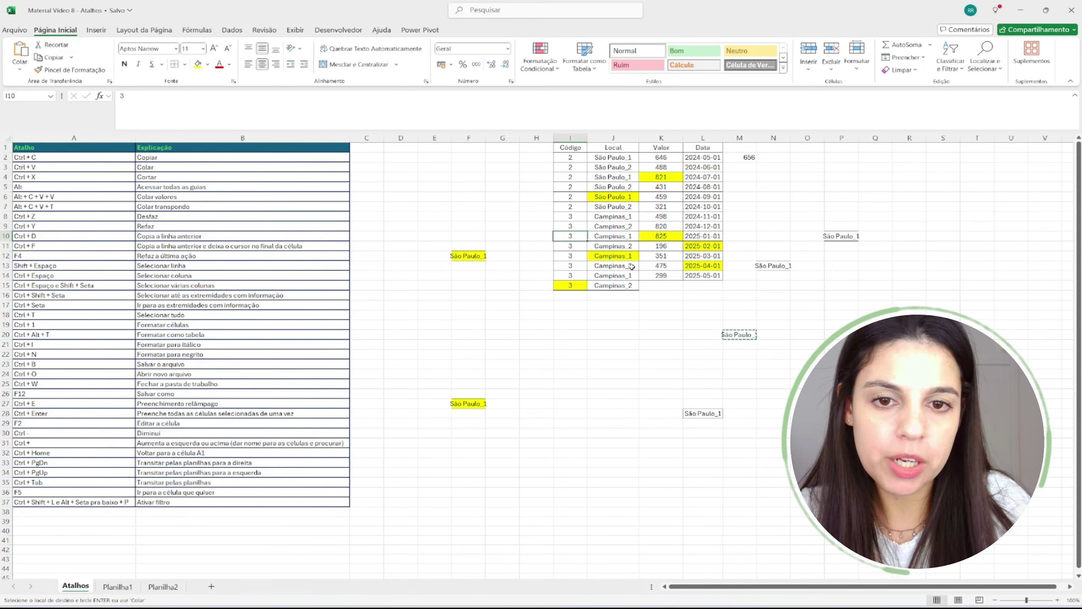
key("Delete")
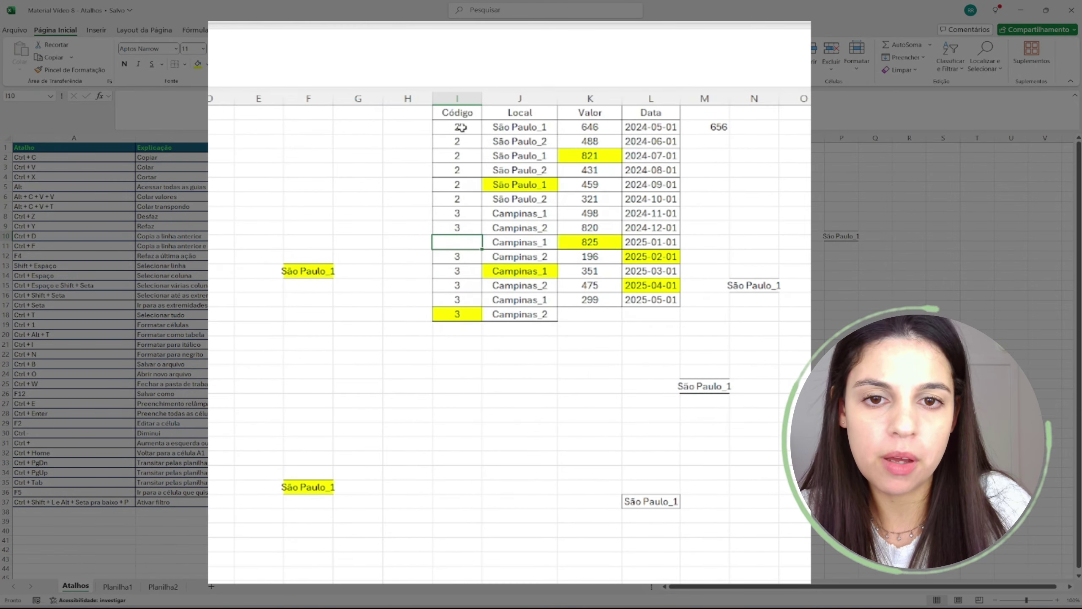
left_click(454, 116)
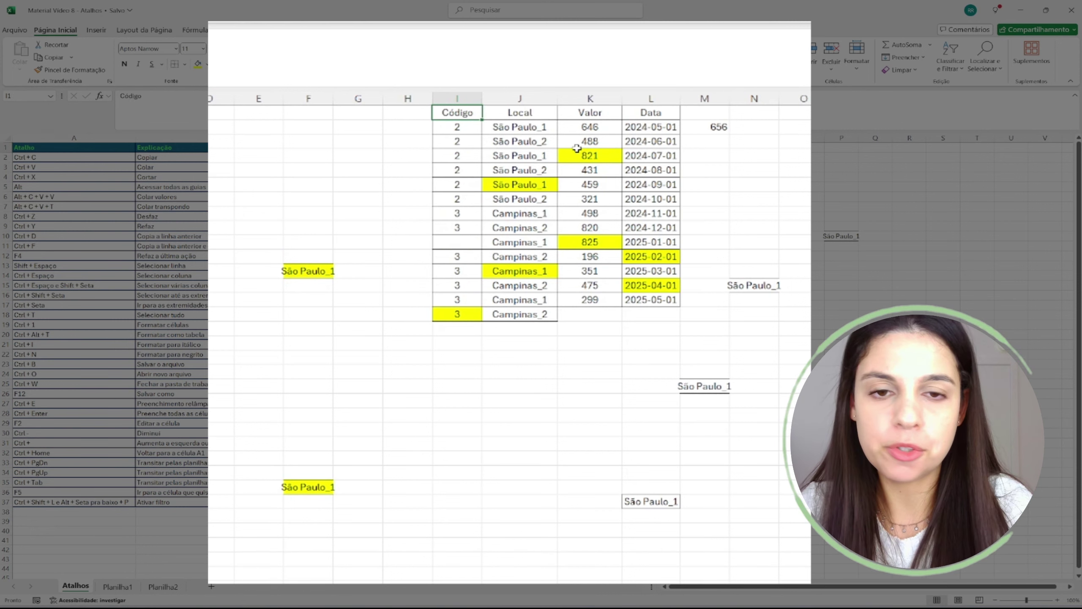
- Extend the selection from the Código header across to Data and down to row 15
key("ctrl+shift+Right")
key("ctrl+shift+Down")
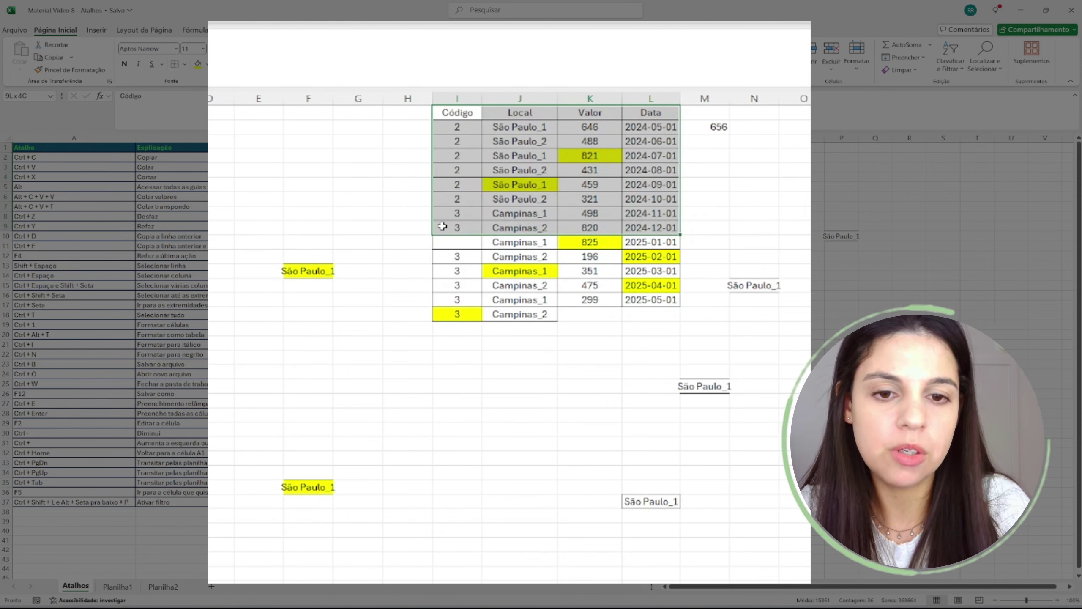
key("shift+Down")
key("shift+Down")
key("shift+Down")
key("shift+Down")
key("shift+Down")
key("shift+Down")
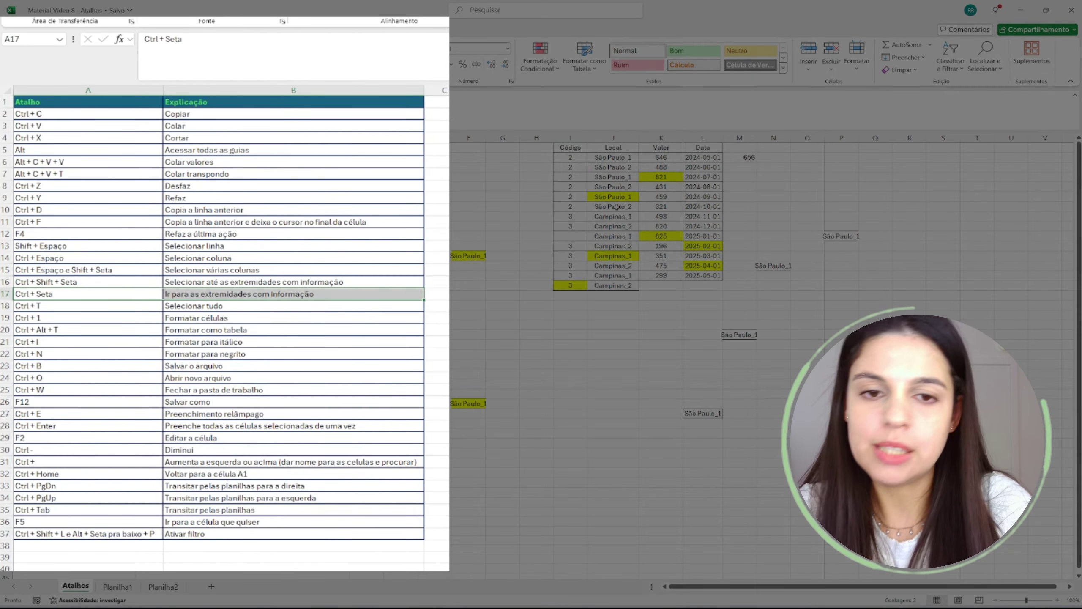
left_click(597, 148)
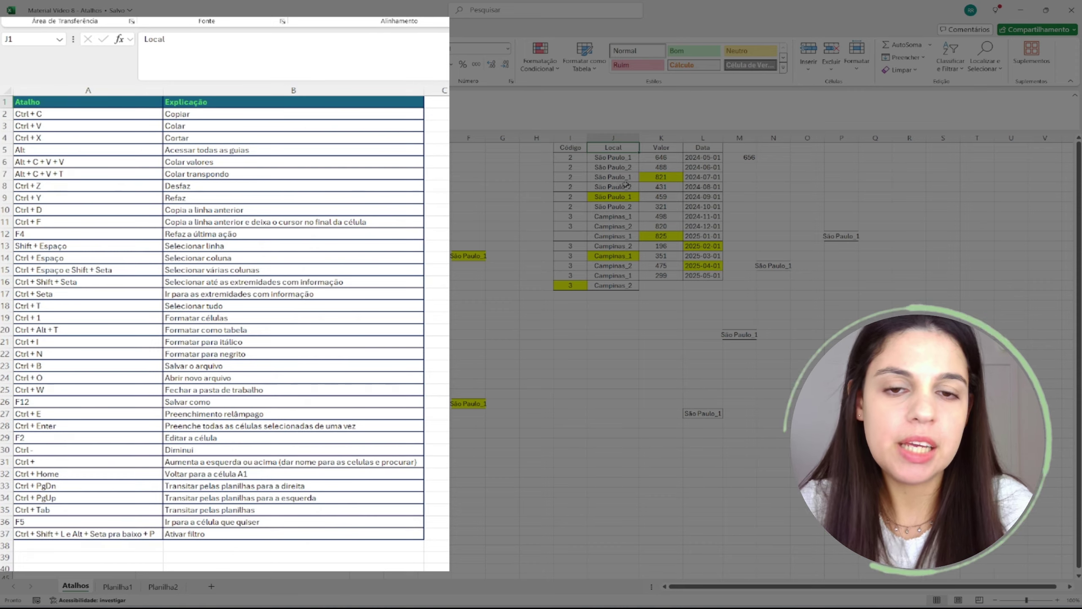
- Jump between the sample table's edges with Ctrl+arrow keys, across headers and down columns
key("Left")
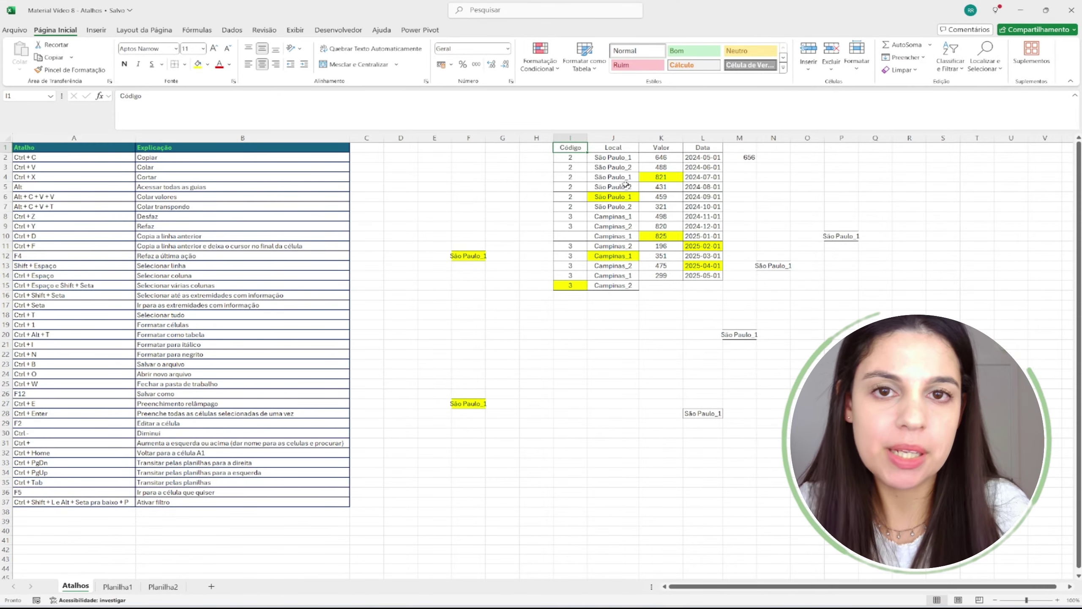
key("ctrl+shift+Right")
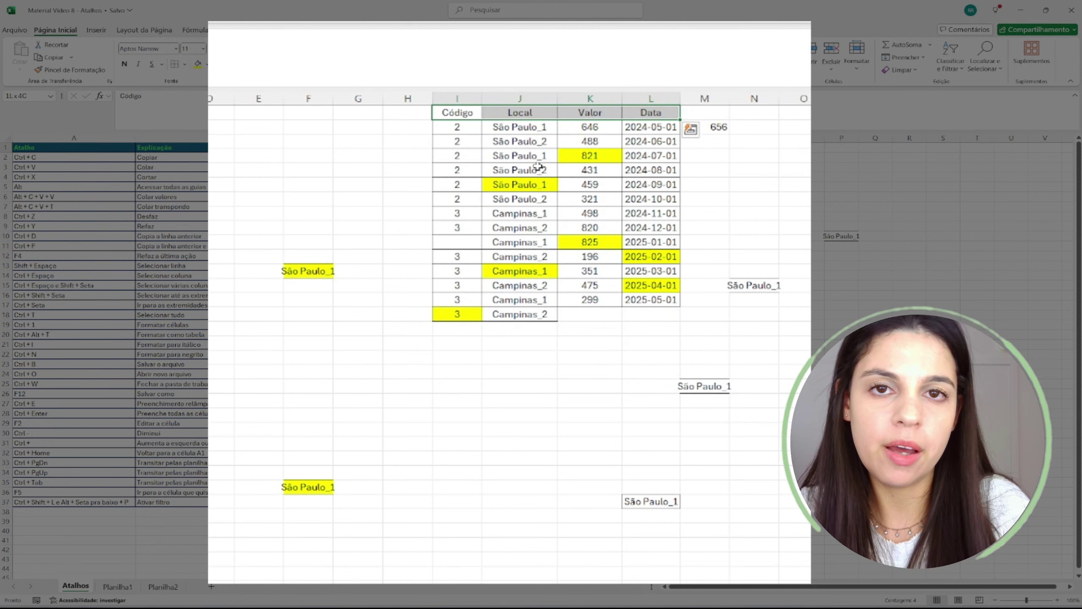
key("Left")
key("Right")
key("ctrl+Right")
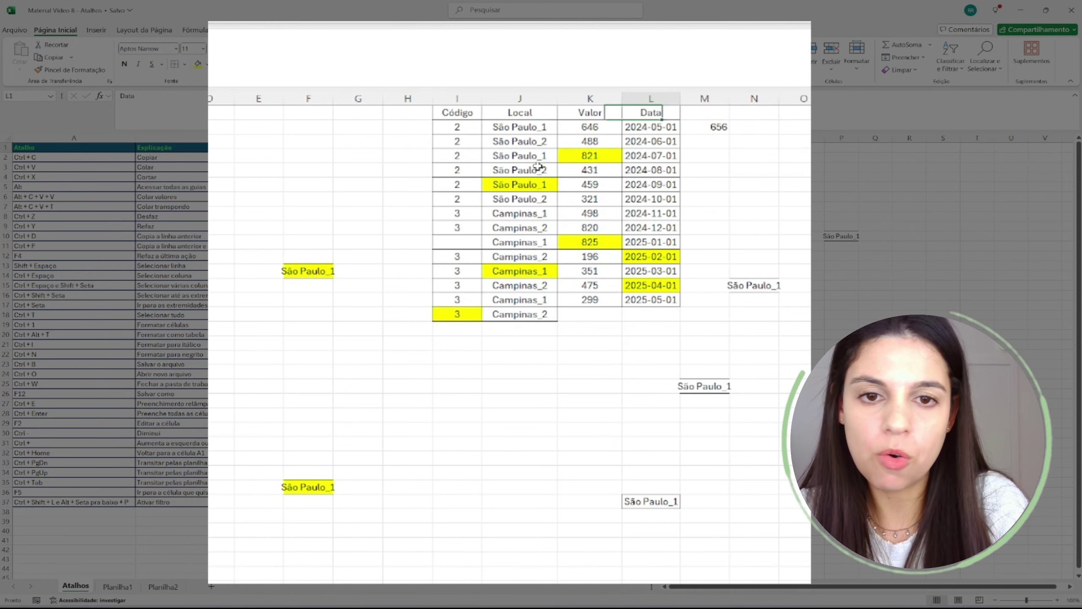
key("Left")
key("Left")
key("Left")
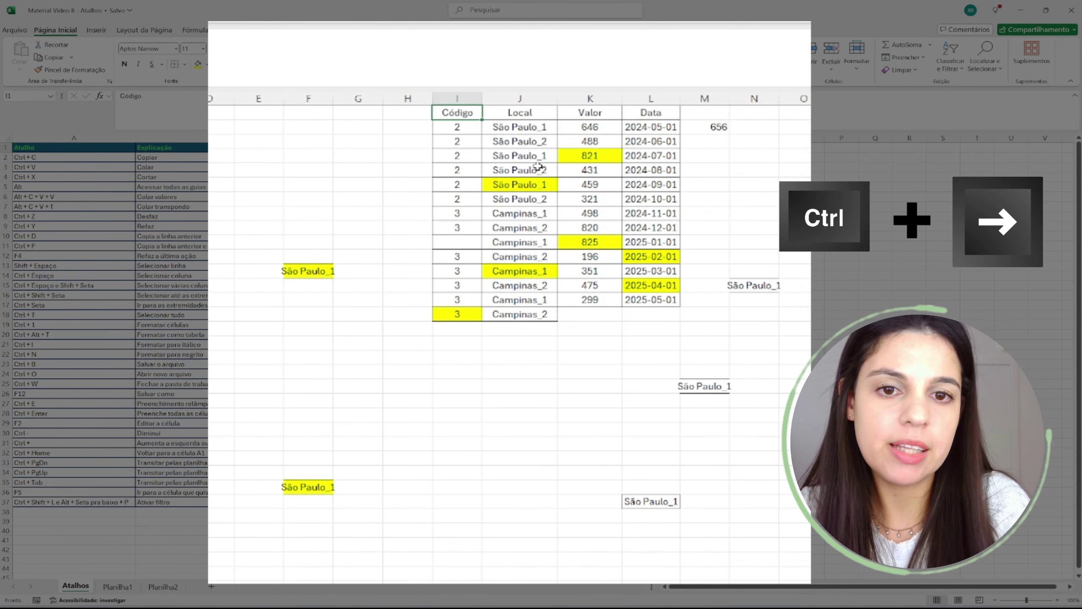
key("ctrl+Right")
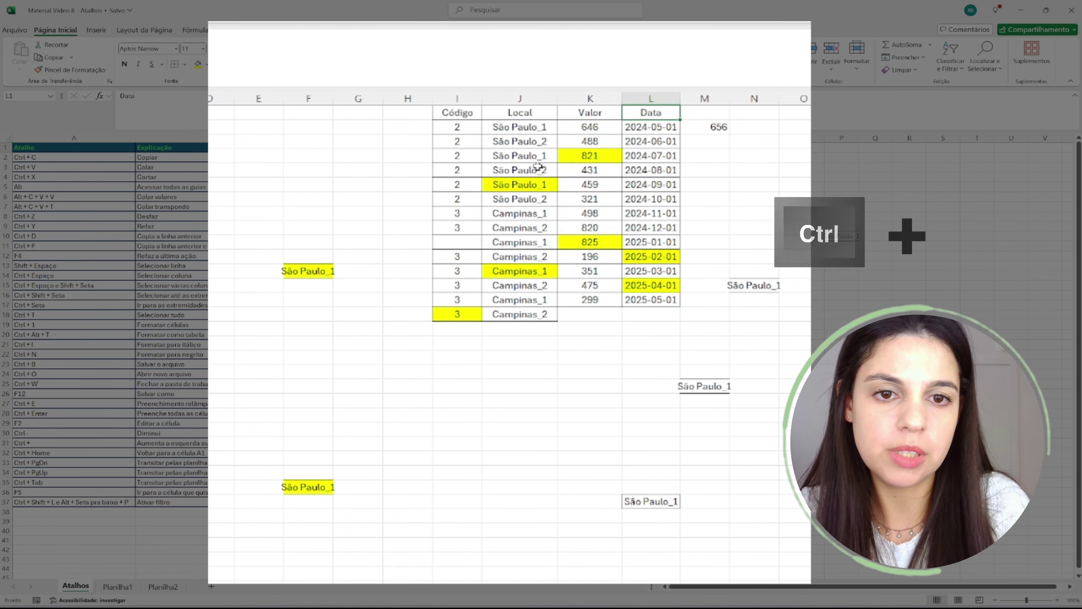
key("ctrl+Down")
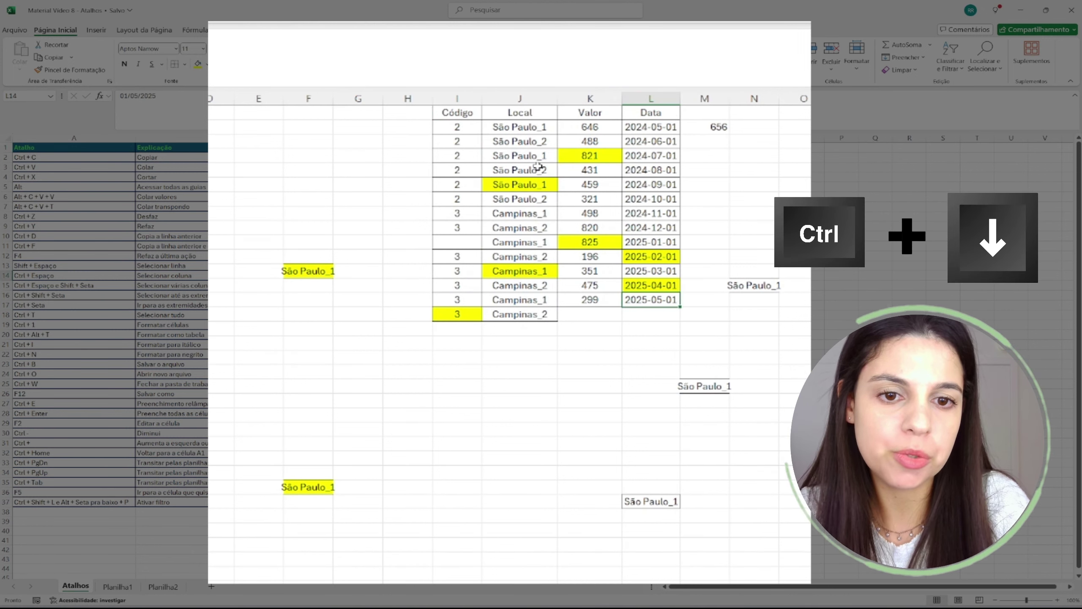
key("ctrl+Up")
key("ctrl+Left")
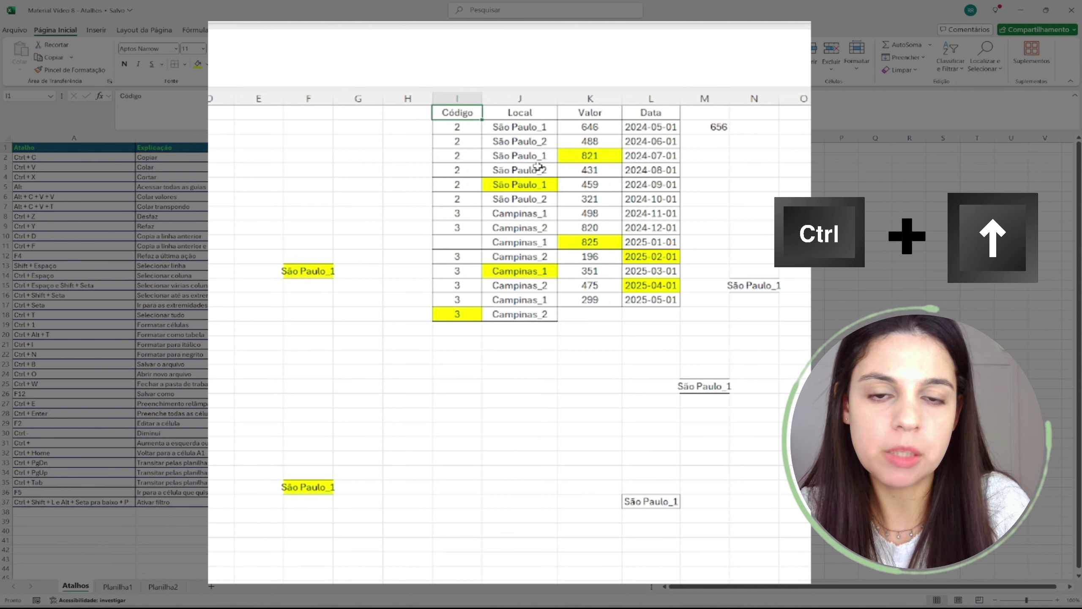
key("ctrl+Down")
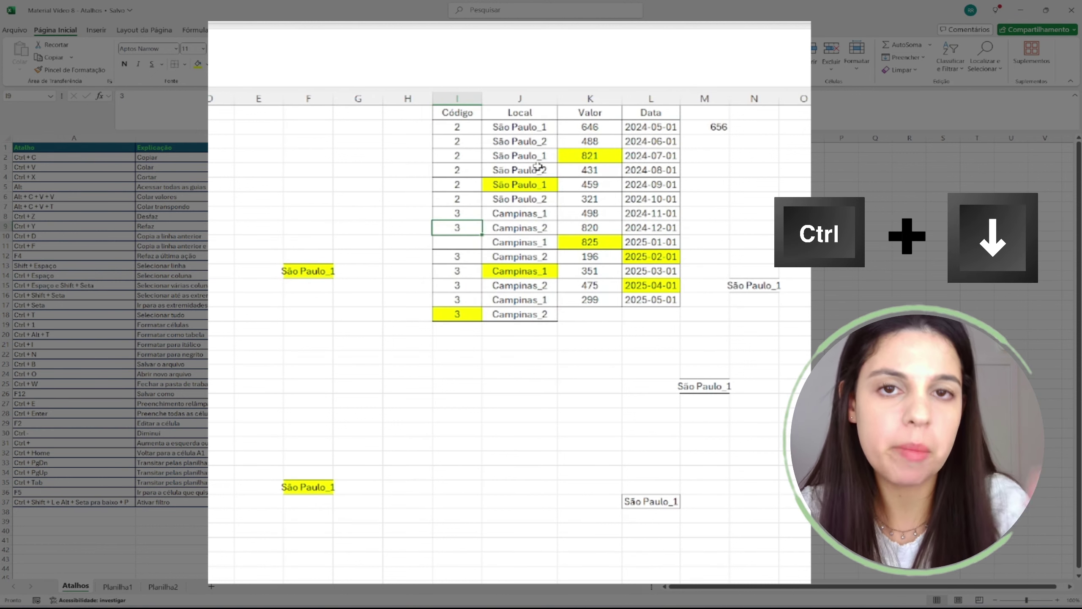
key("ctrl+Down")
key("ctrl+Down")
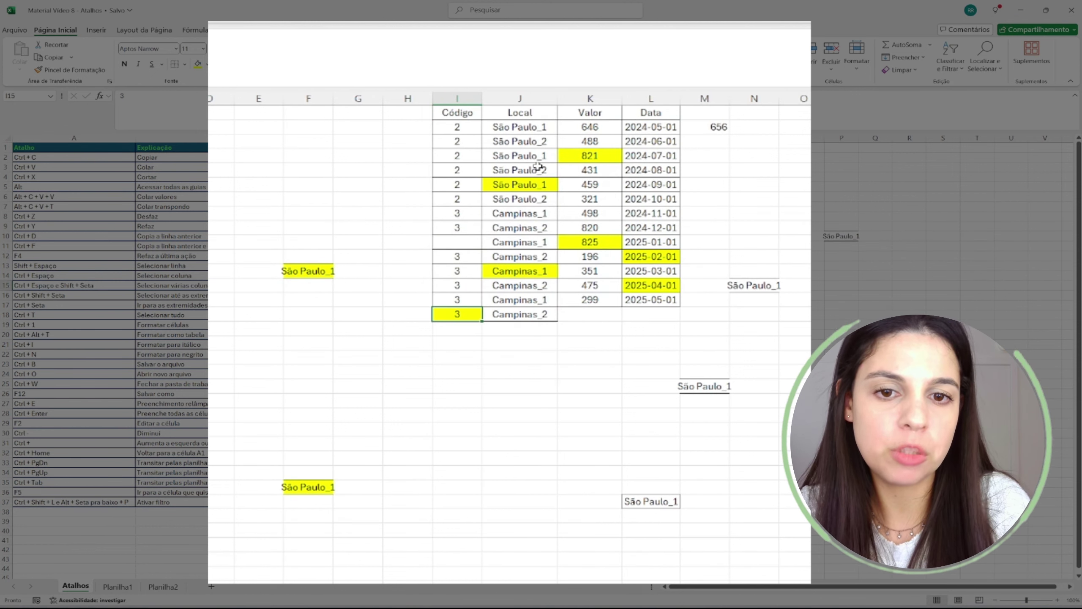
key("Up")
key("Up")
key("Up")
key("Up")
key("Up")
key("Up")
key("Up")
key("Up")
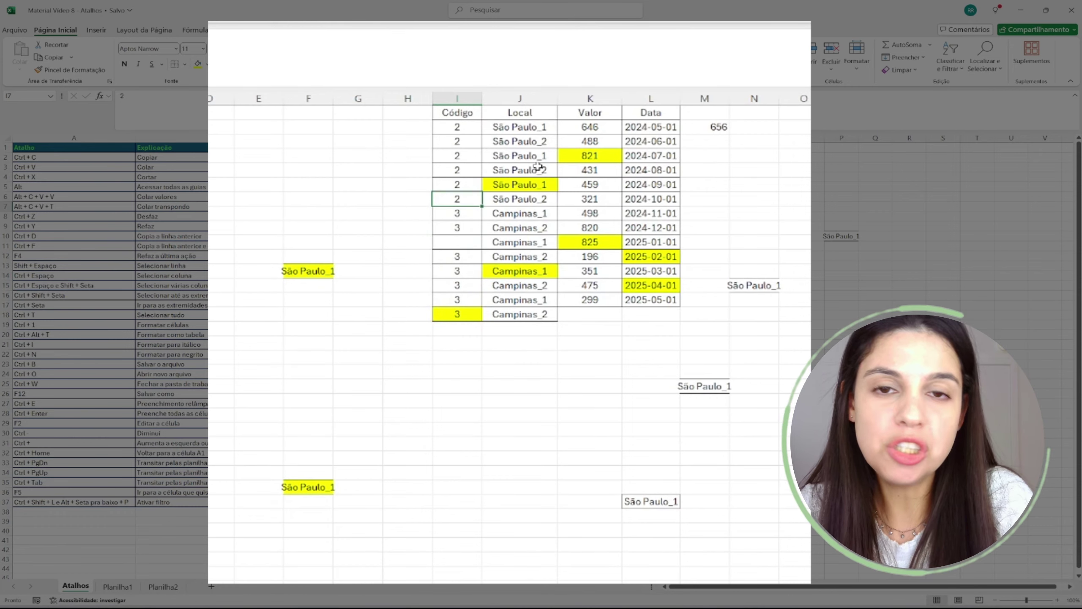
key("ctrl+Up")
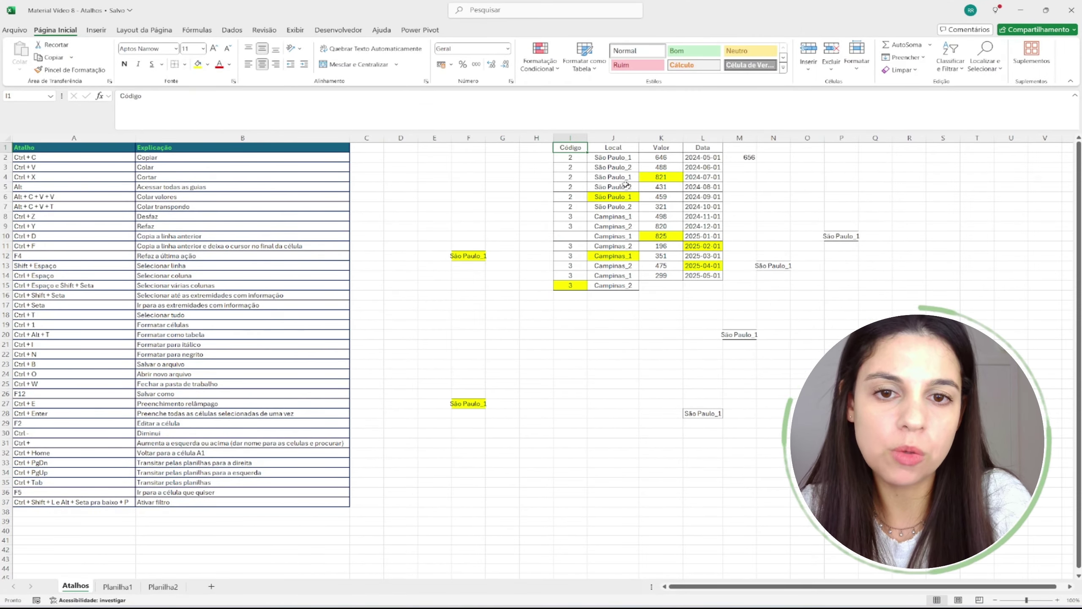
key("ctrl+Down")
key("ctrl+Down")
key("ctrl+Down")
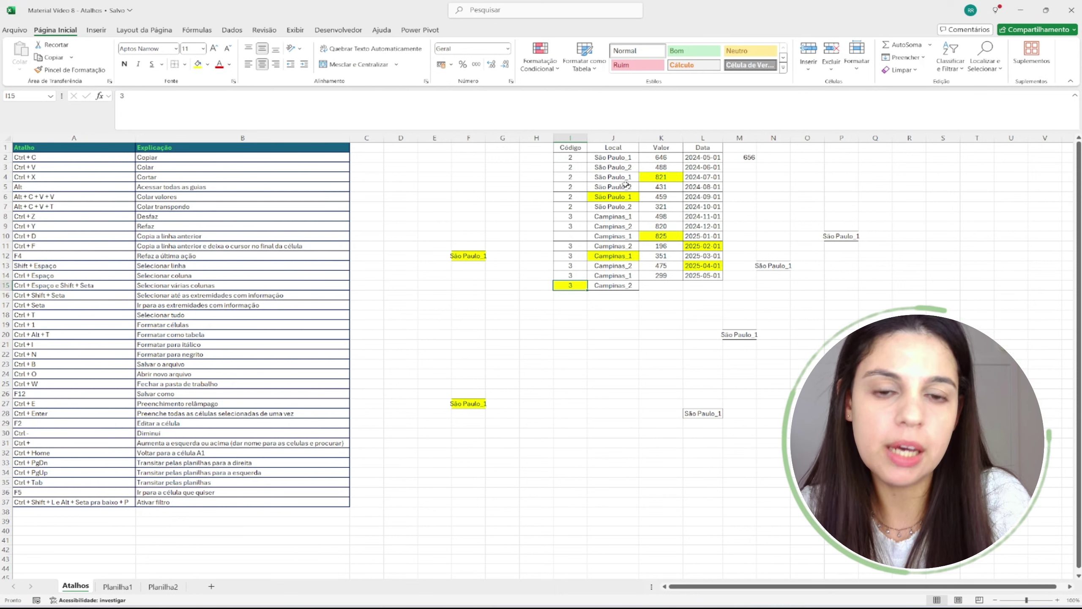
- Fill the Ctrl + Seta row, A17:B17, with yellow
left_click(55, 323)
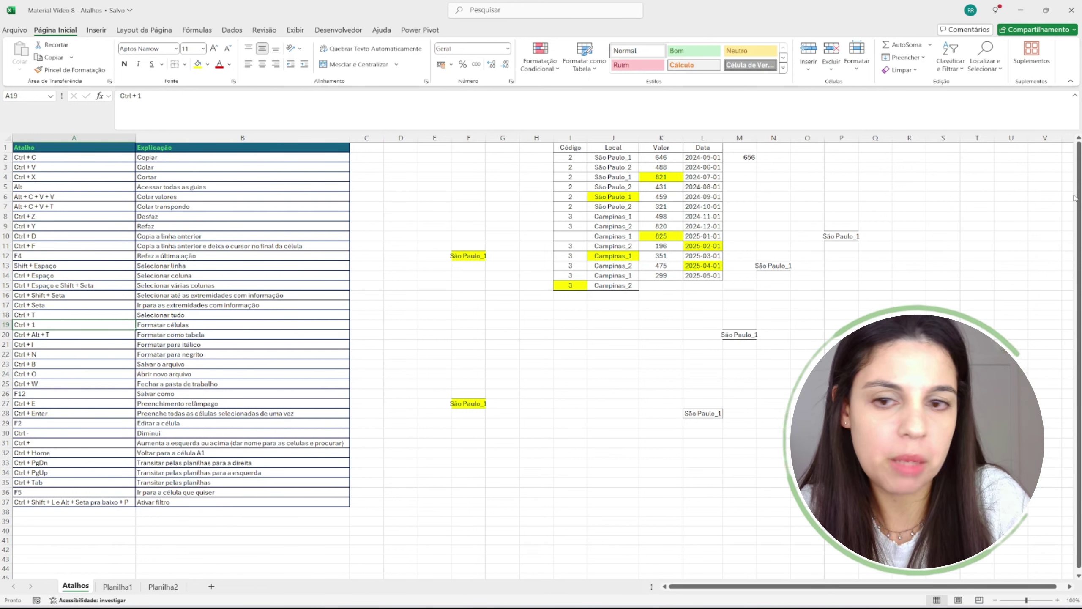
left_click(47, 310)
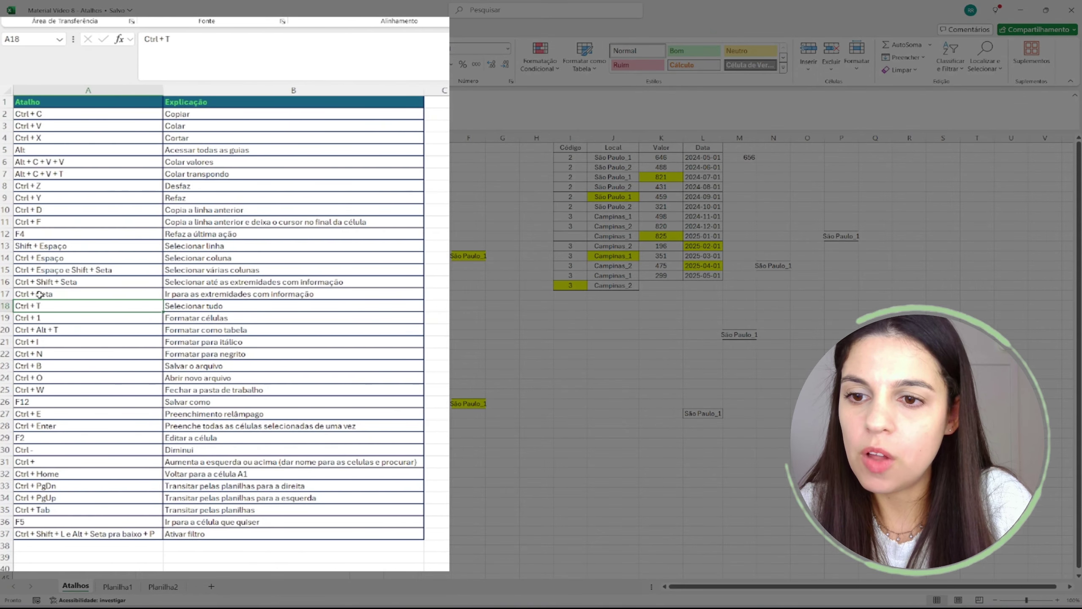
left_click_drag(40, 294, 277, 297)
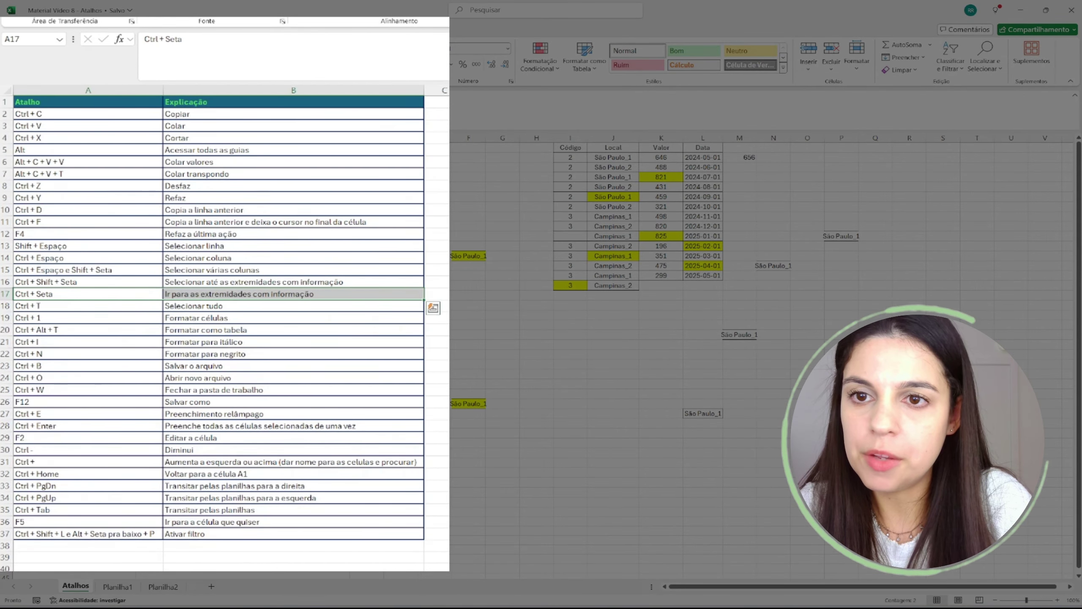
left_click(186, 64)
left_click(262, 268)
left_click(166, 350)
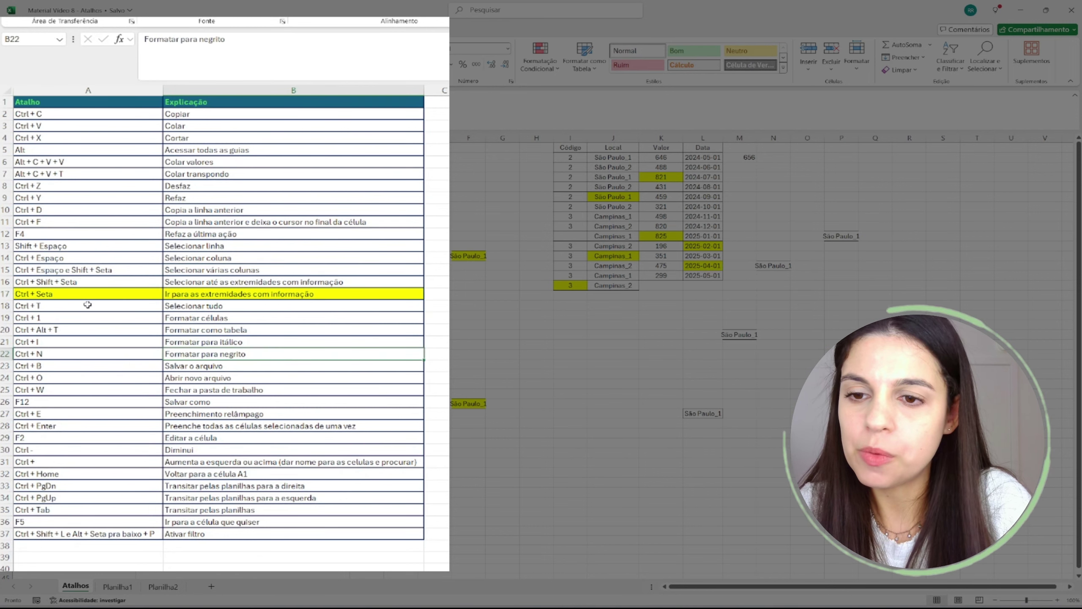
left_click(88, 306)
left_click(536, 285)
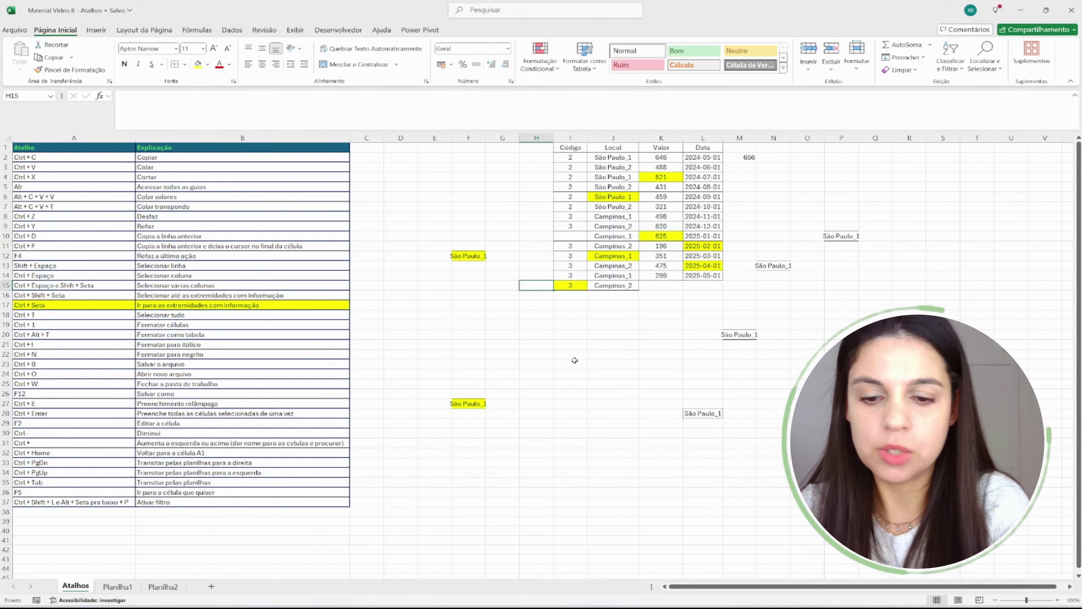
key("ctrl+t")
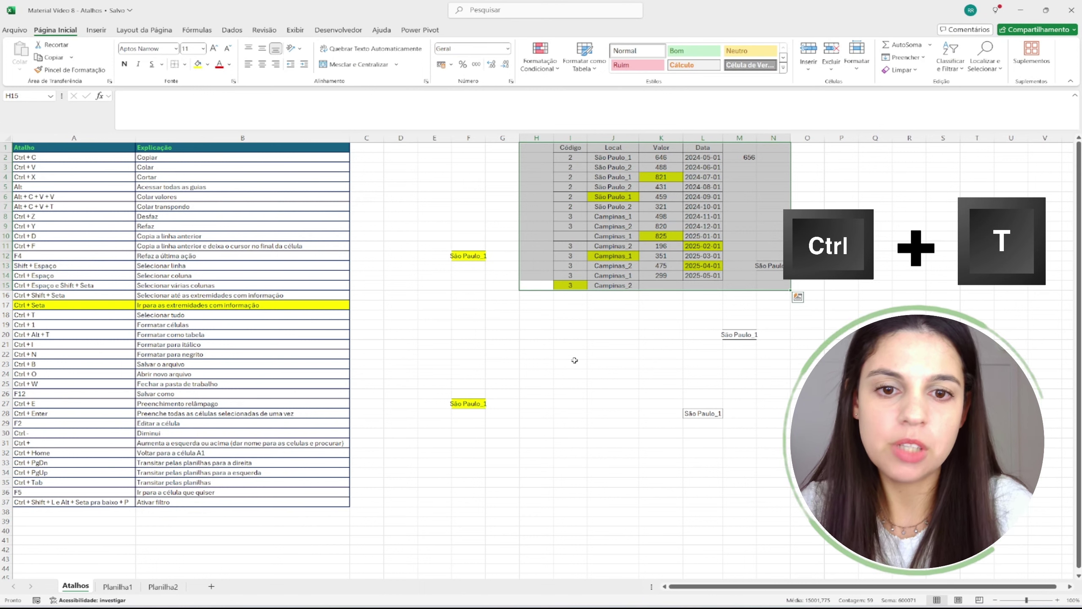
left_click(613, 365)
key("ctrl+t")
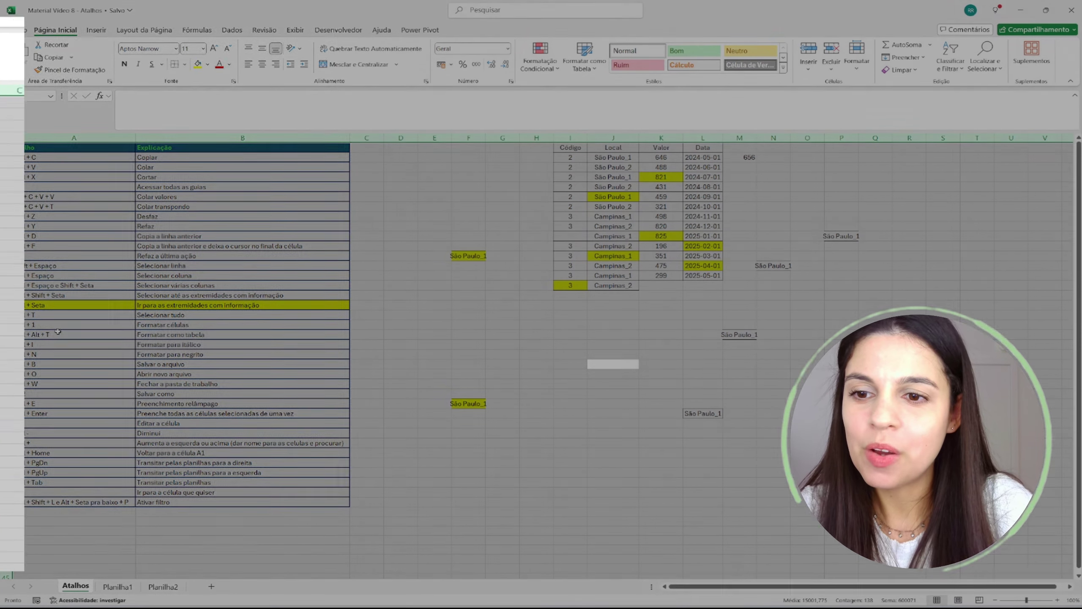
left_click(102, 325)
left_click(194, 320)
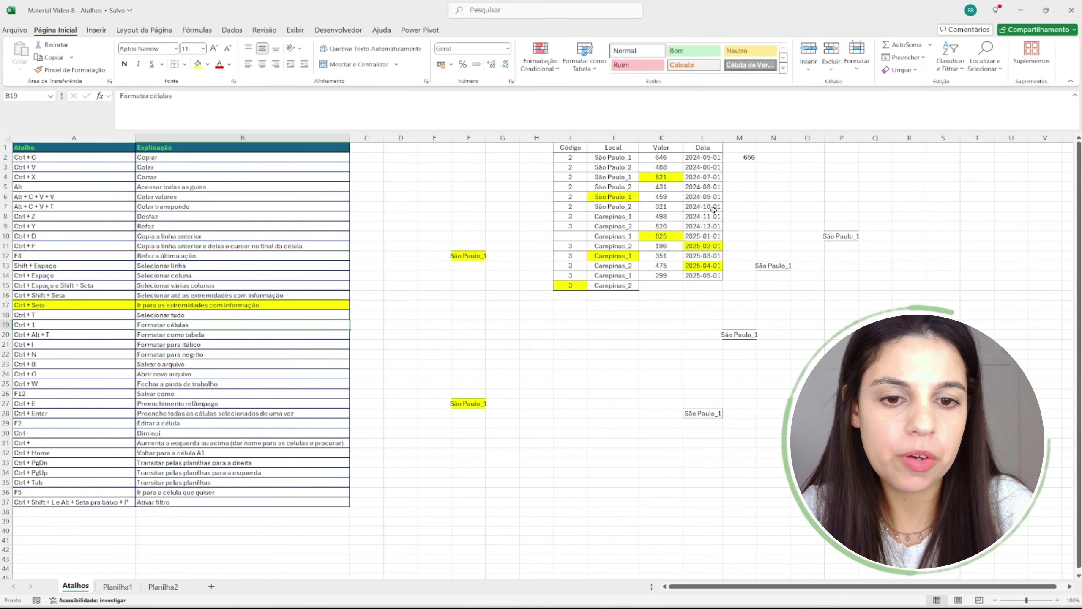
- Format the Data column with the '*quarta-feira, 14 de março de 2012' date type
left_click_drag(710, 148, 719, 275)
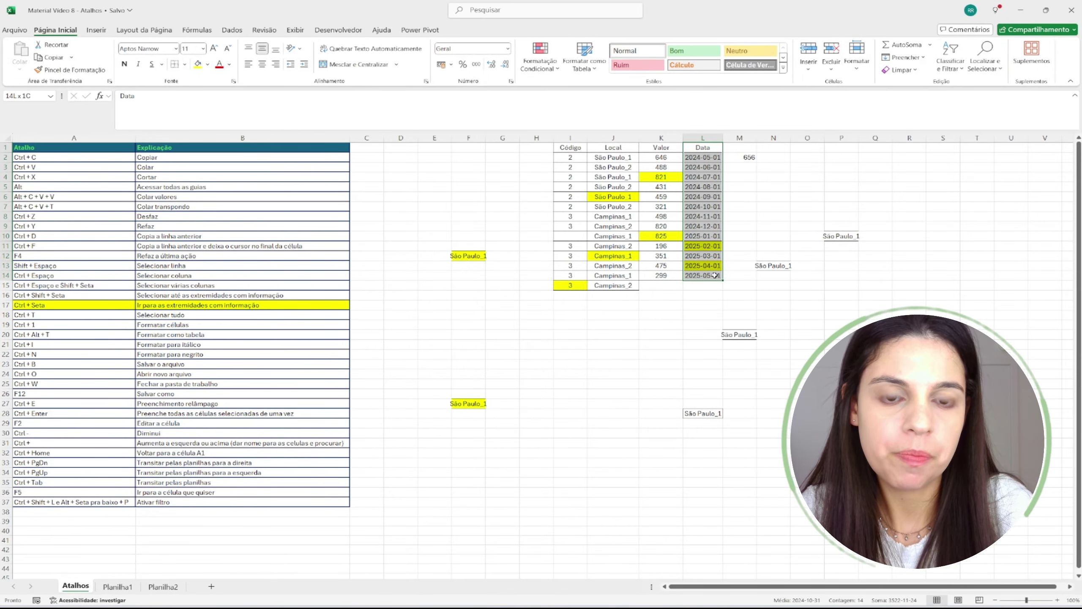
left_click(509, 49)
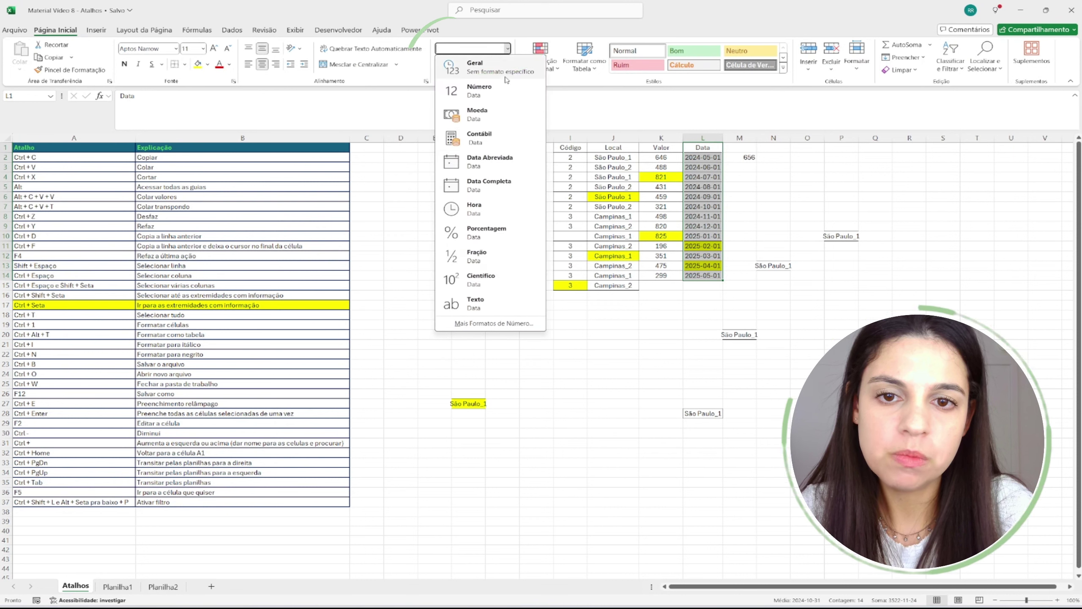
left_click(691, 209)
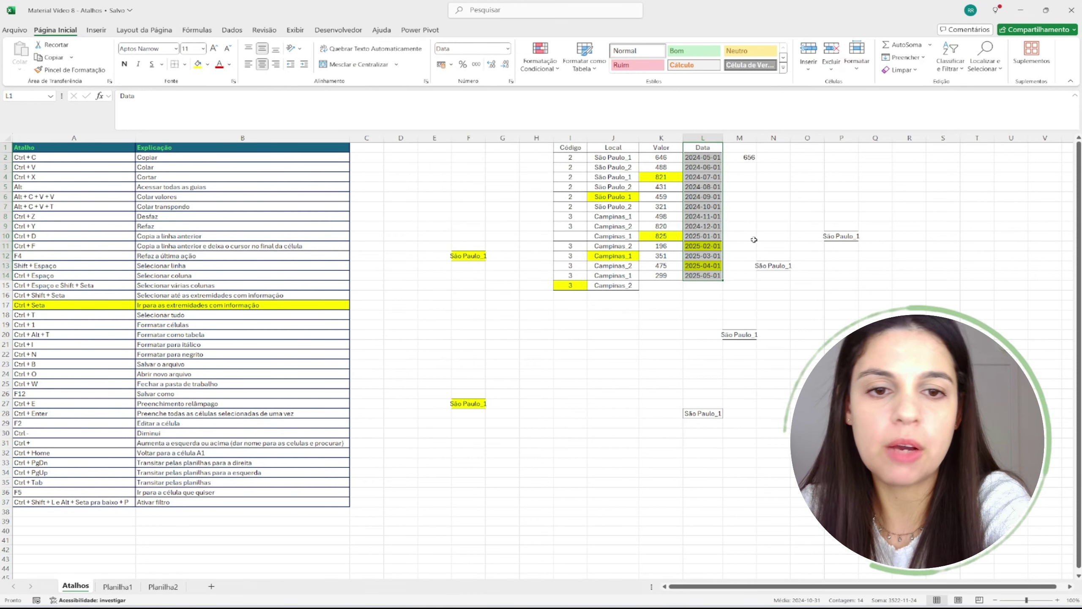
key("ctrl+1")
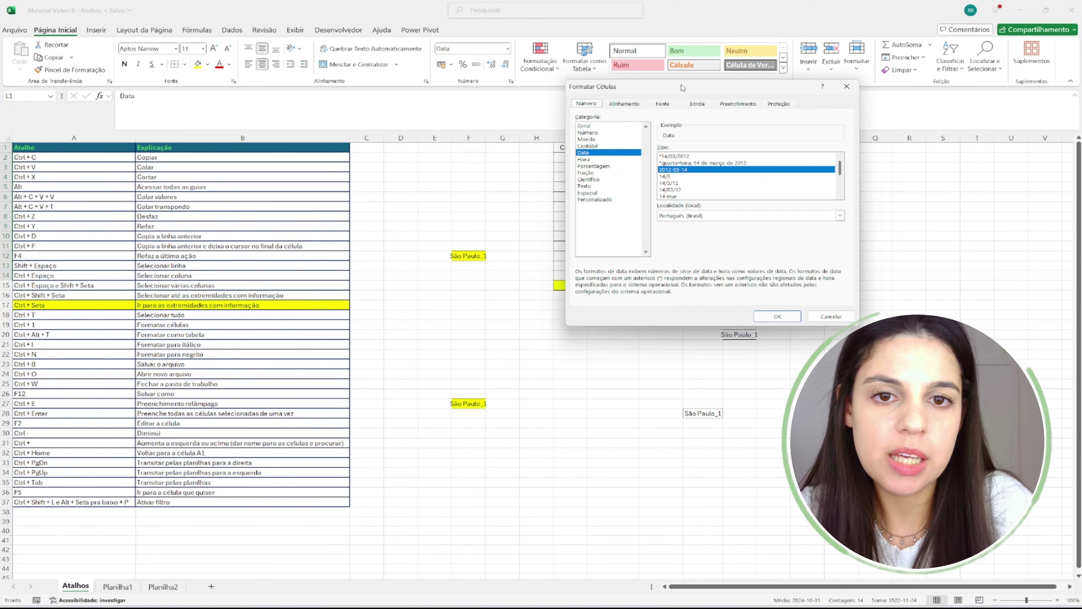
left_click_drag(683, 87, 582, 104)
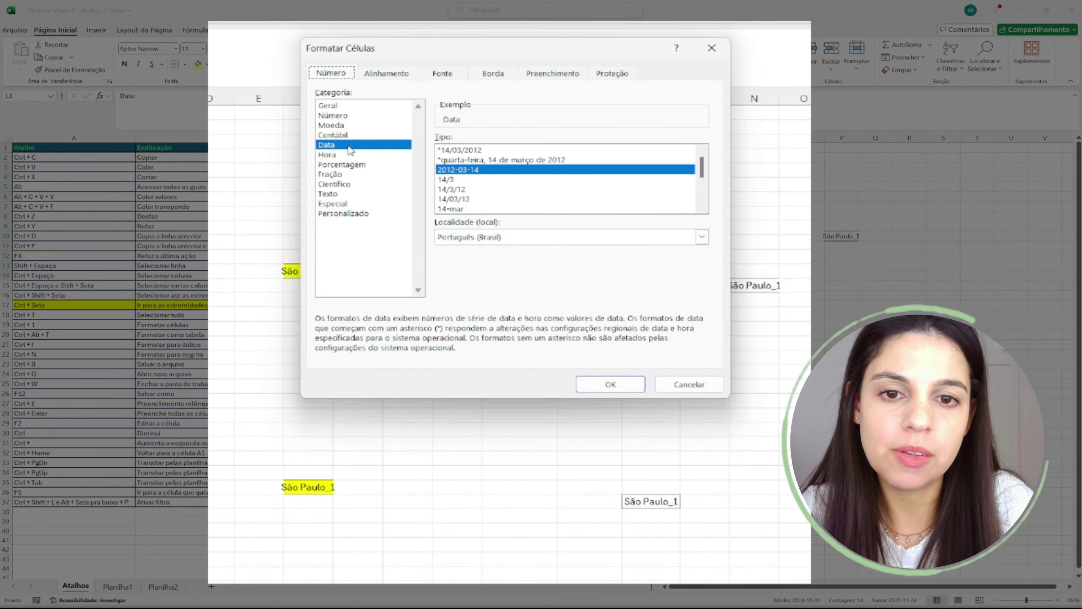
left_click(466, 189)
left_click(468, 179)
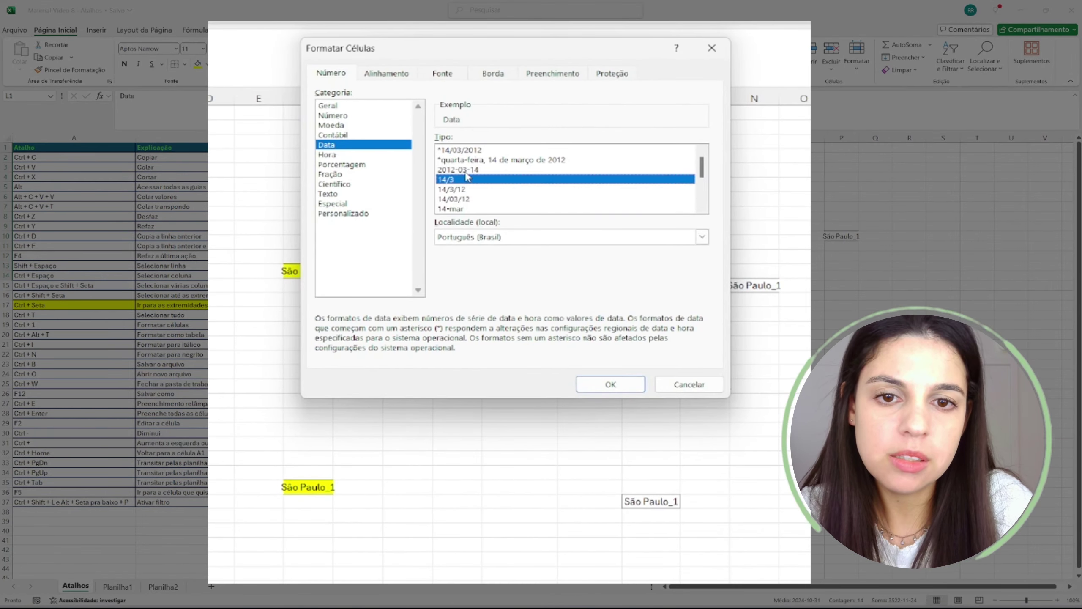
left_click(489, 160)
left_click(610, 385)
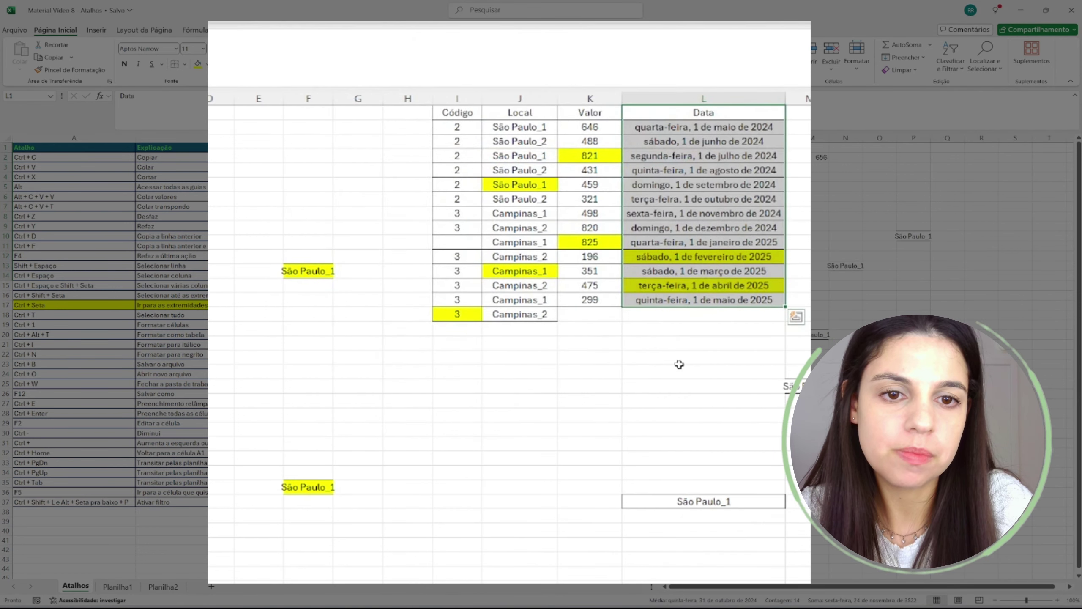
- Check a date's underlying value and reopen Format Cells, closing it unchanged
left_click(744, 231)
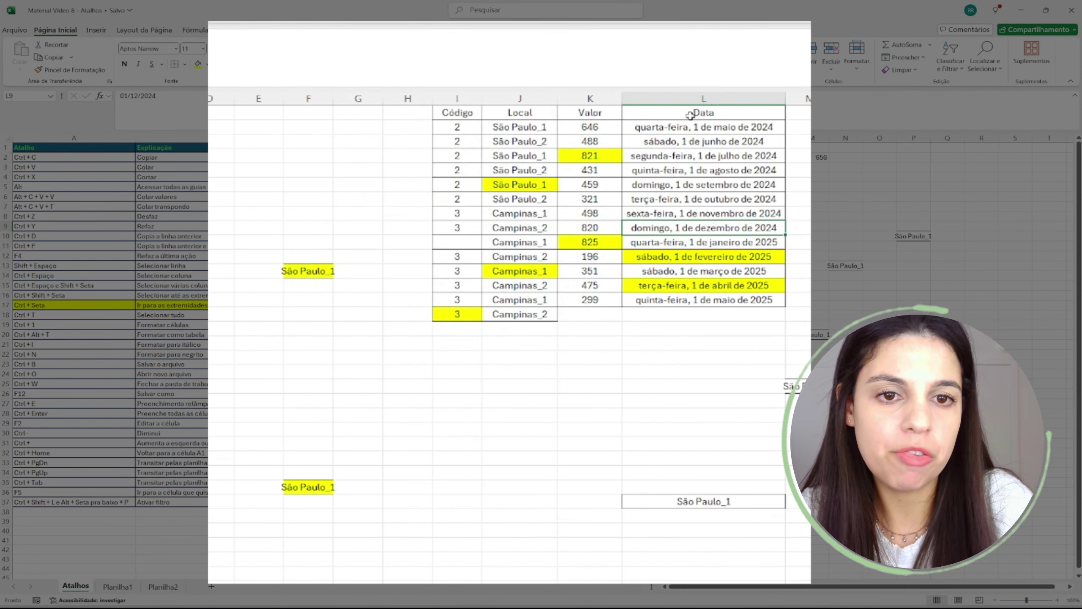
left_click_drag(690, 115, 724, 302)
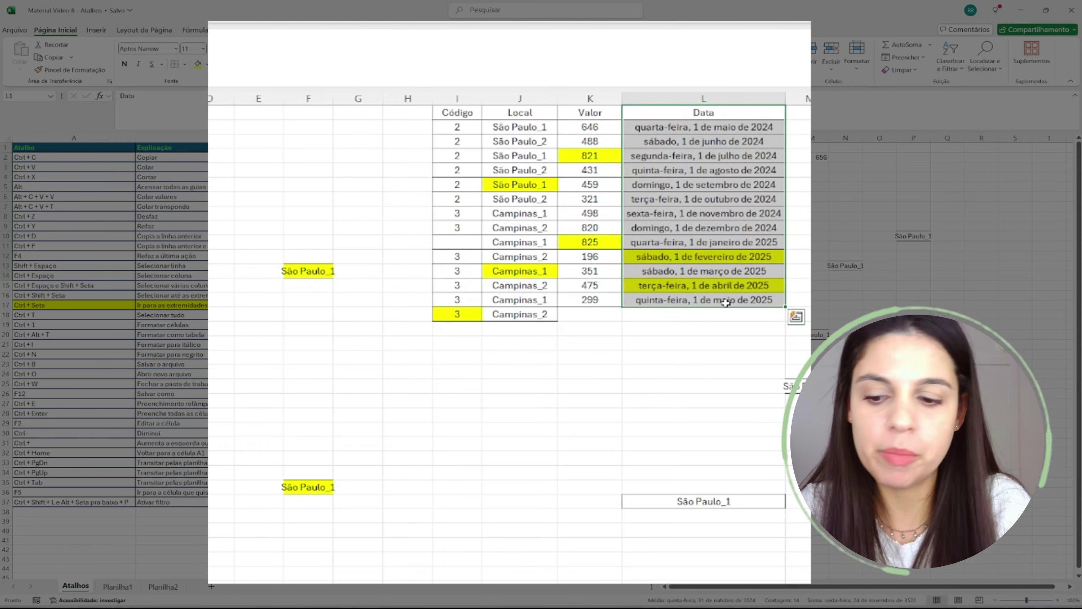
key("ctrl+1")
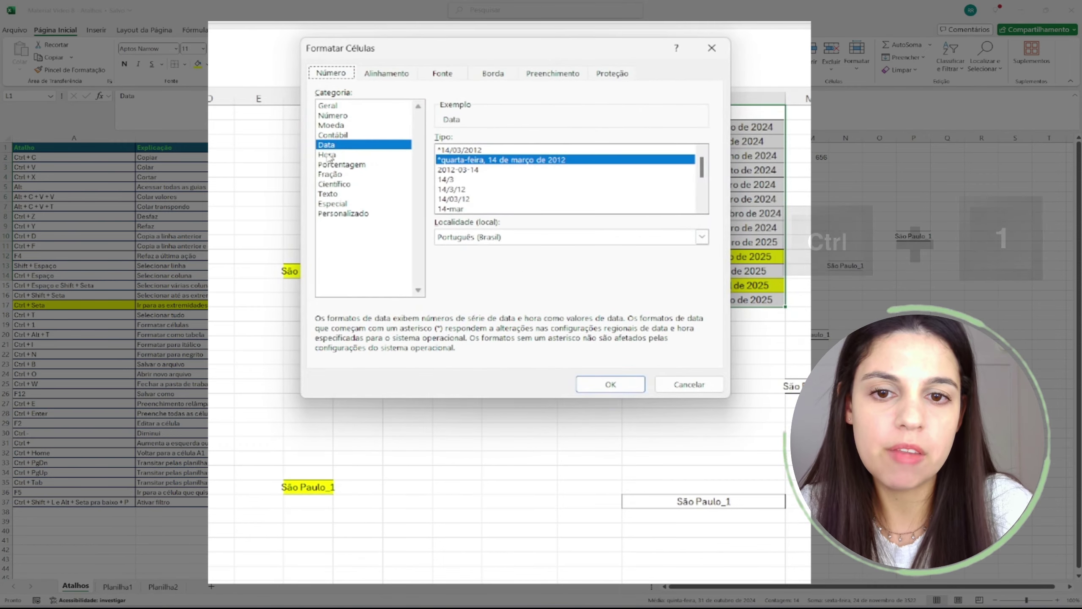
left_click(689, 384)
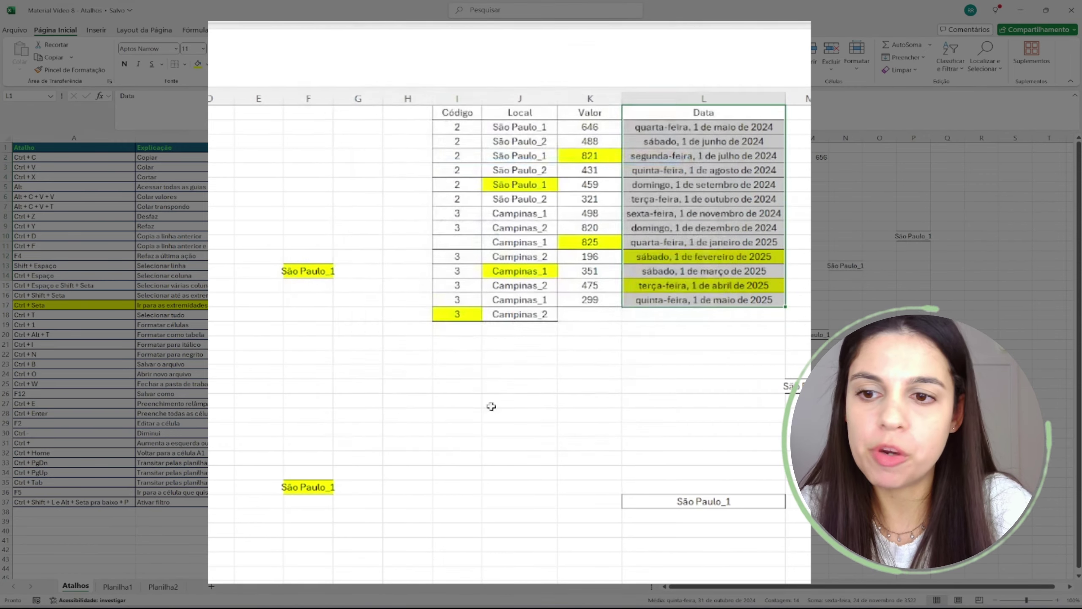
left_click_drag(50, 337, 141, 336)
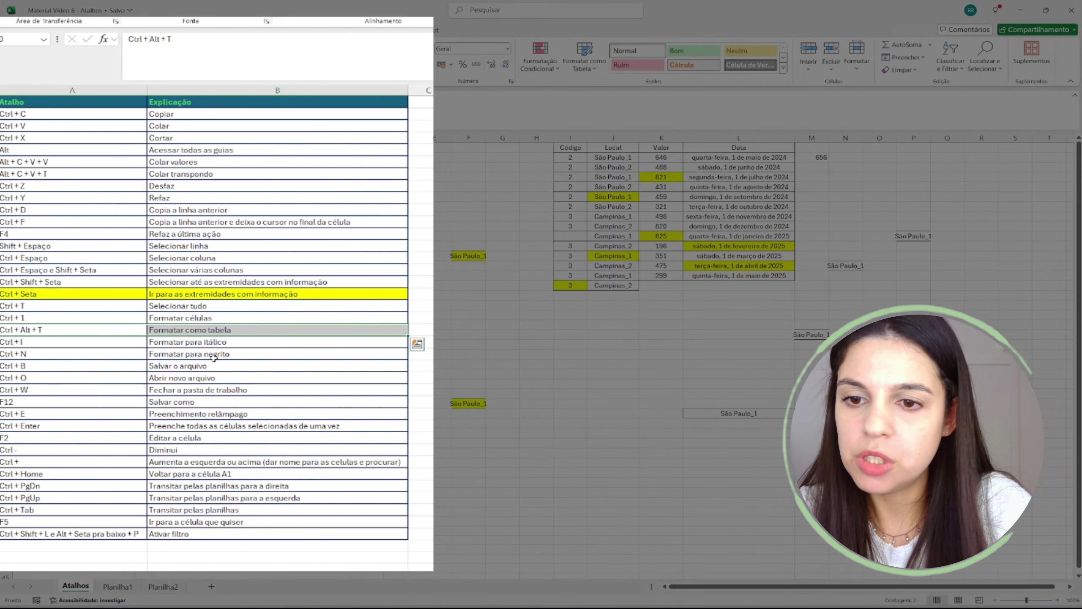
left_click(729, 215)
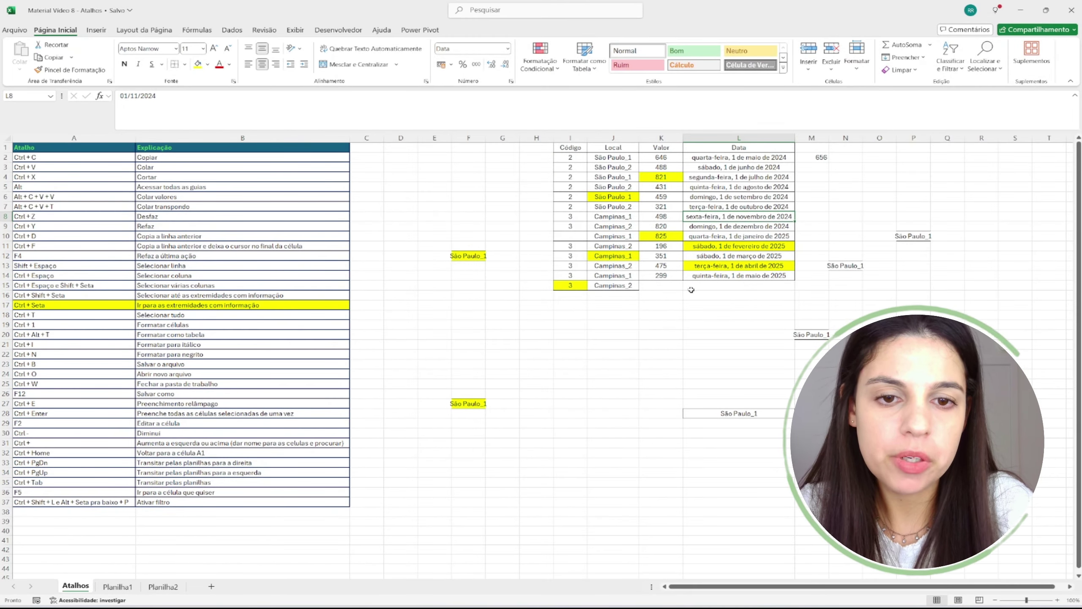
left_click(666, 293)
- Copy 299 and its date from row 14 into the last row, K15:L15
key("Up")
key("Up")
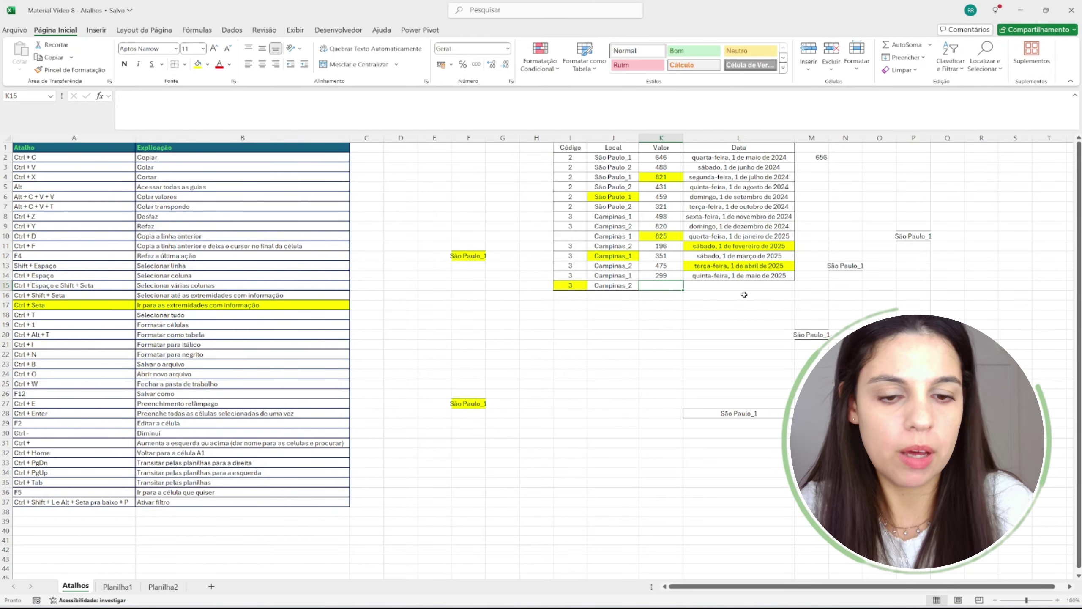
key("shift+Right")
key("ctrl+c")
key("Down")
key("ctrl+v")
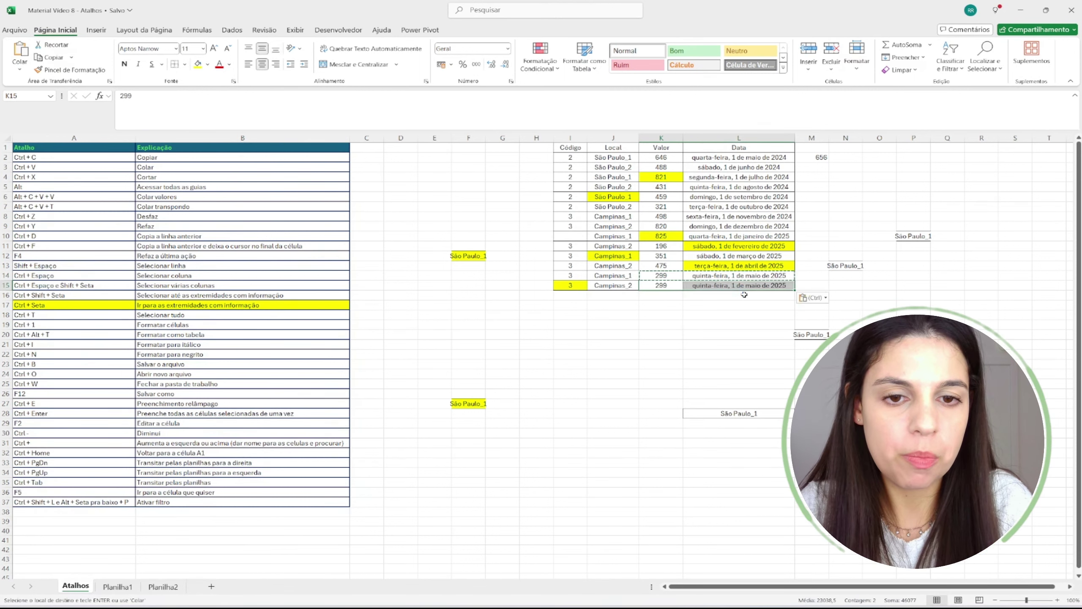
- Enter 3 in the empty Código cell of row 10
left_click(694, 246)
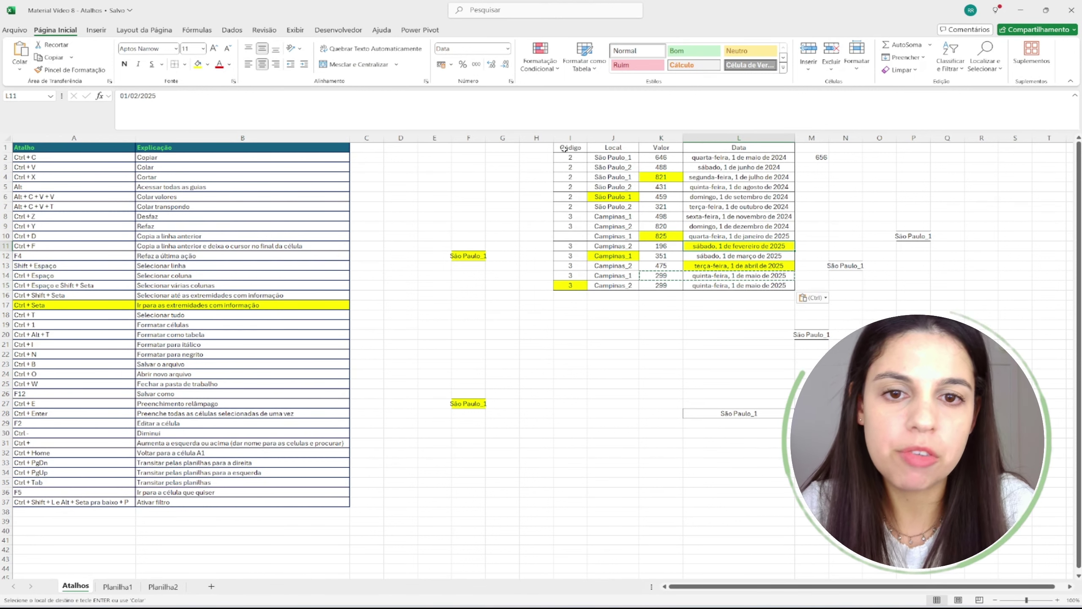
left_click(570, 148)
key("ctrl+Down")
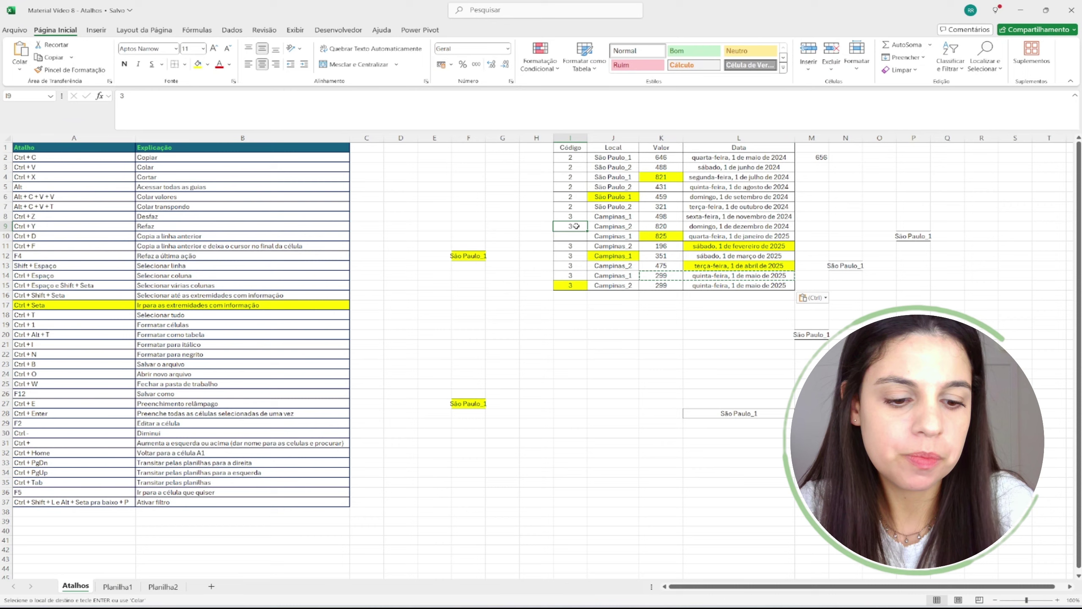
key("Down")
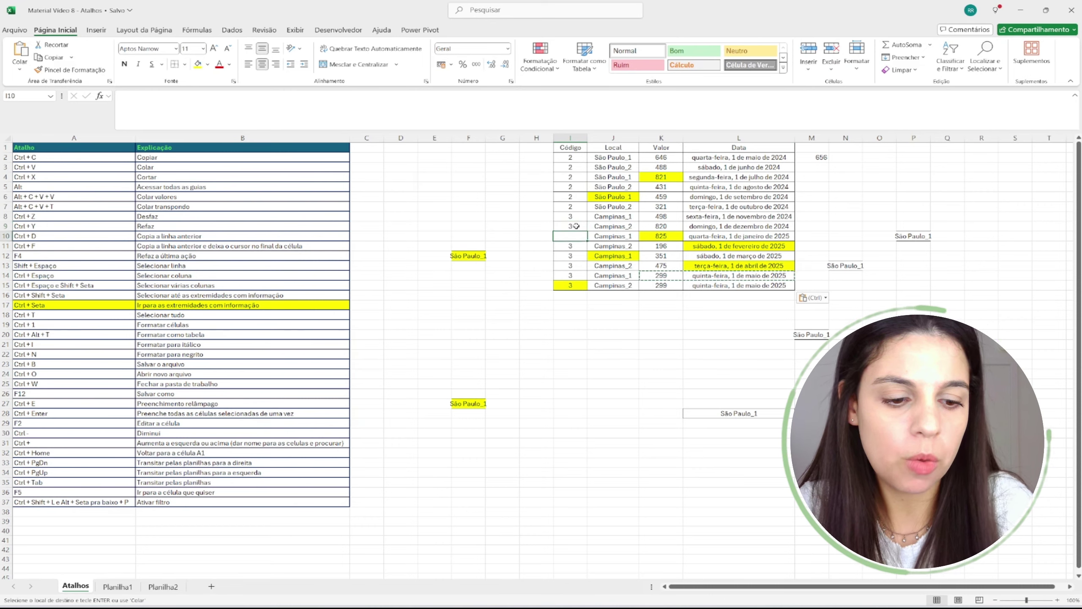
type("3")
key("Return")
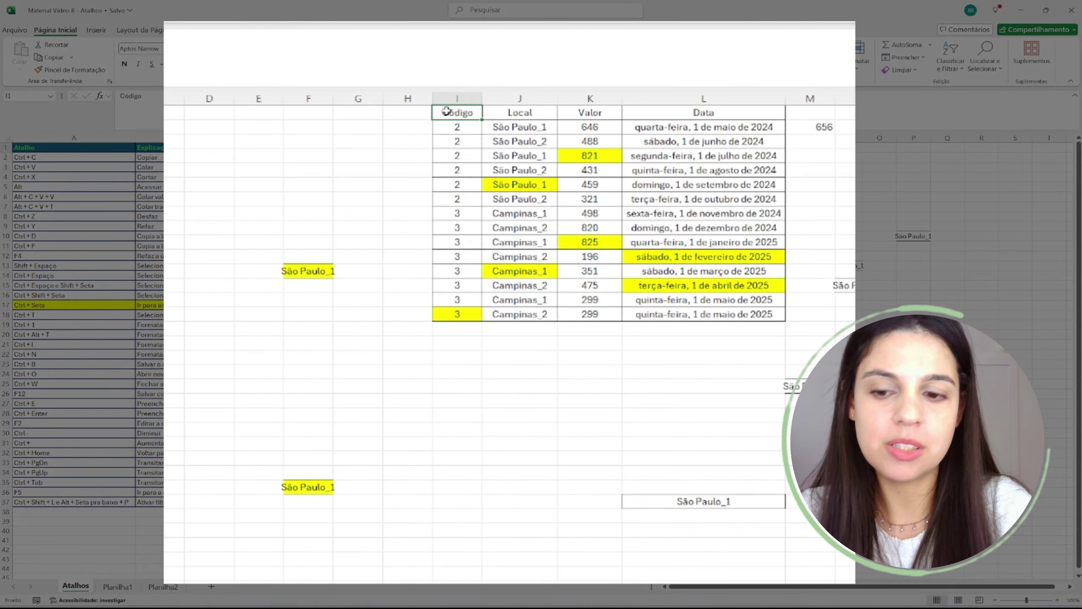
- Select I1:L15 and create Tabela1 via Ctrl+Alt+T with 'Minha tabela tem cabeçalhos' checked
key("ctrl+shift+Right")
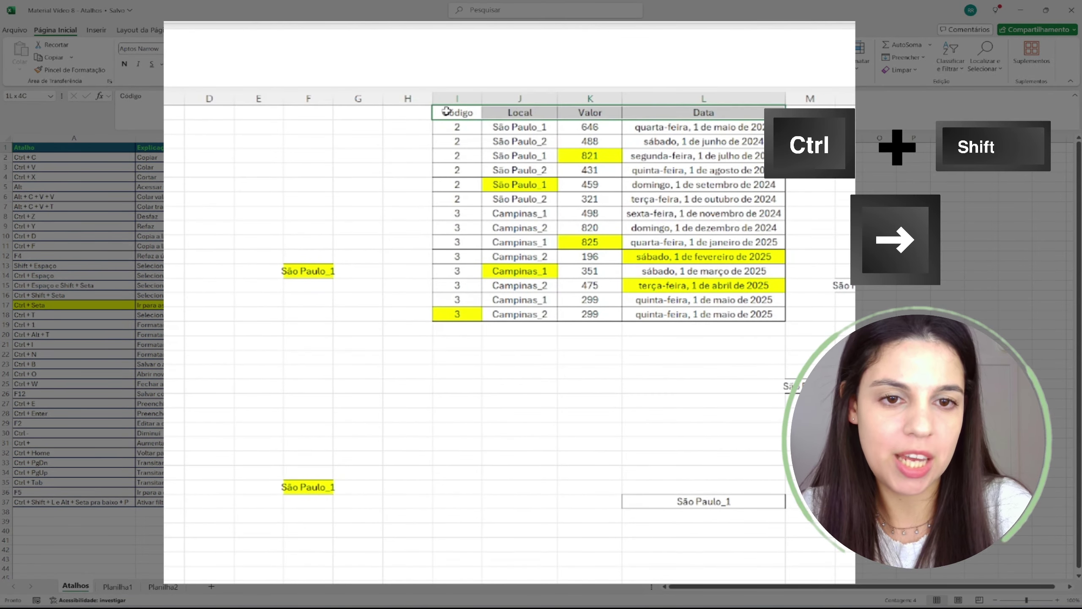
key("ctrl+shift+Down")
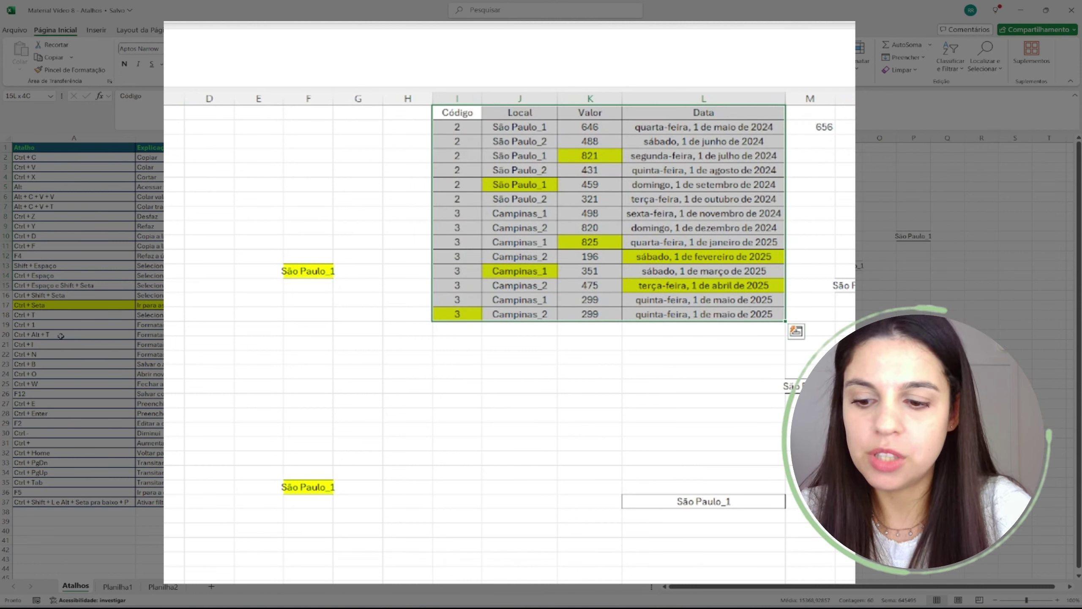
key("ctrl+alt+t")
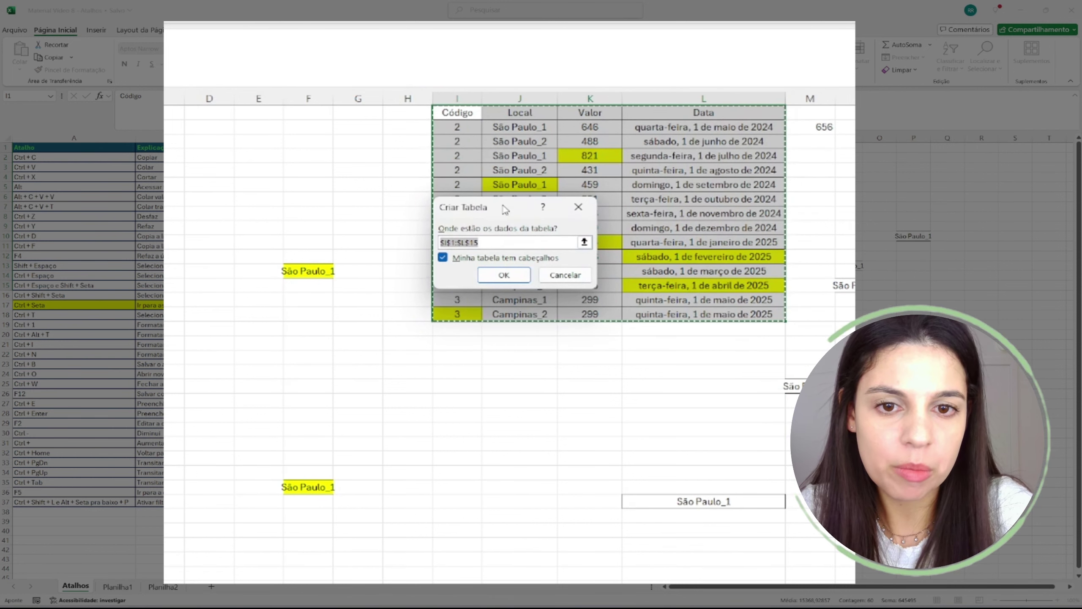
left_click_drag(505, 209, 279, 141)
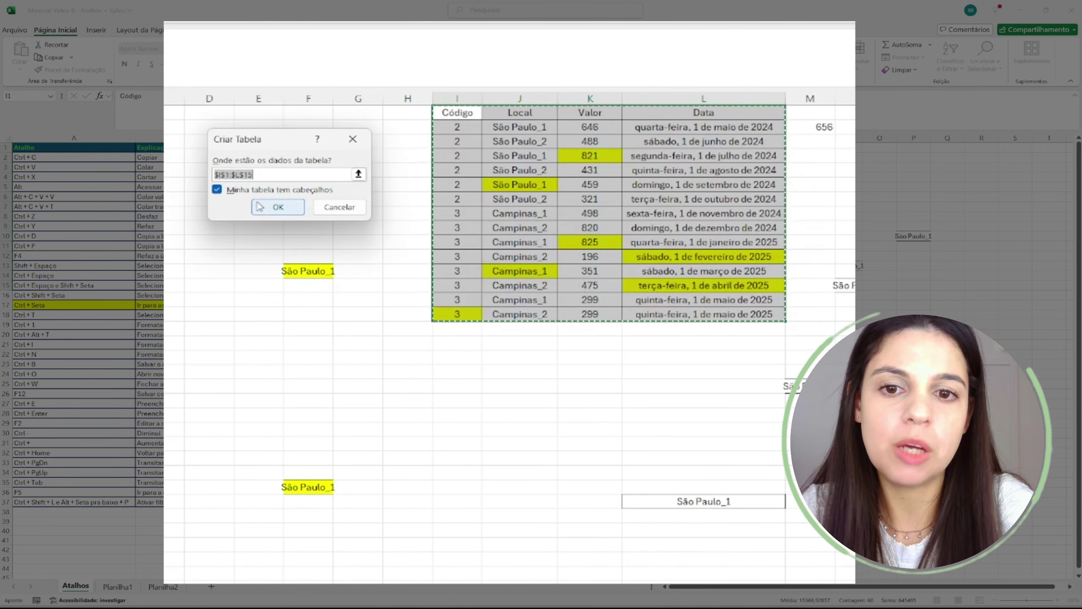
left_click(279, 208)
left_click(615, 225)
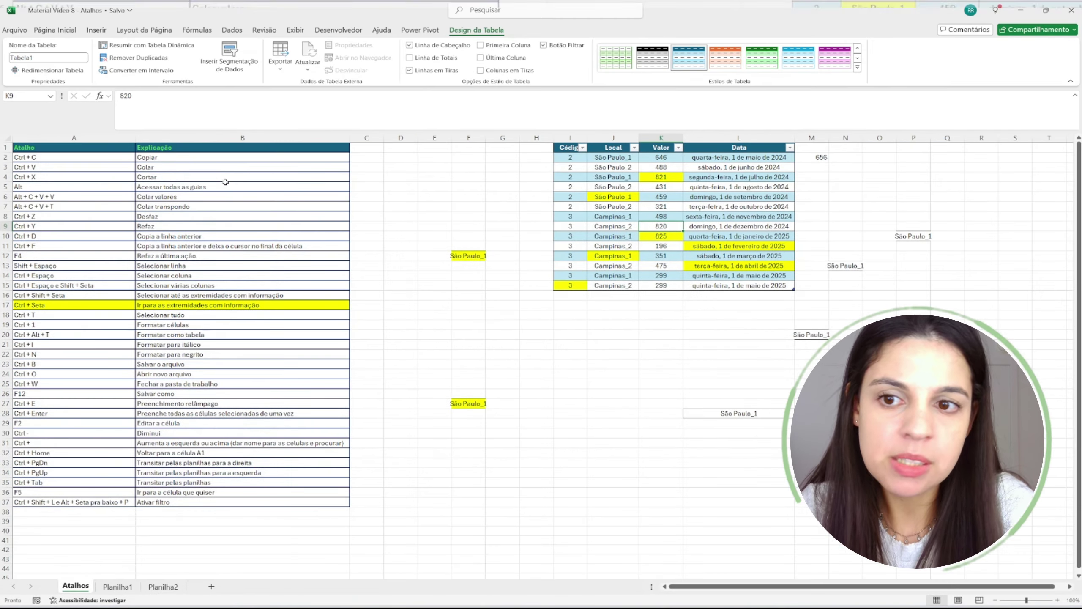
- Apply the plain (None) table style to Tabela1, removing its coloured header and banded rows
left_click(181, 156)
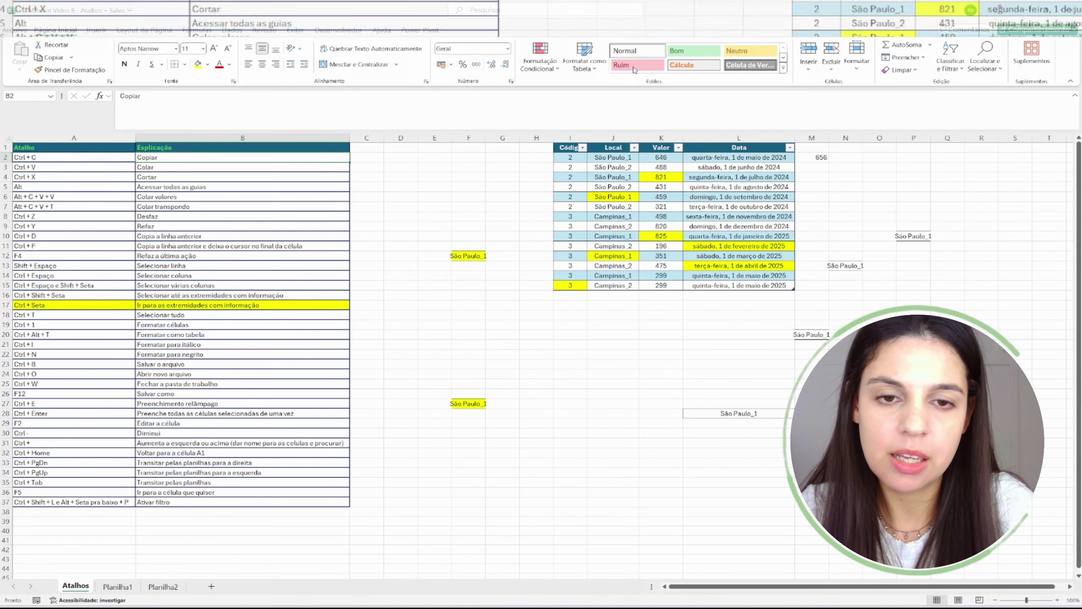
left_click(658, 157)
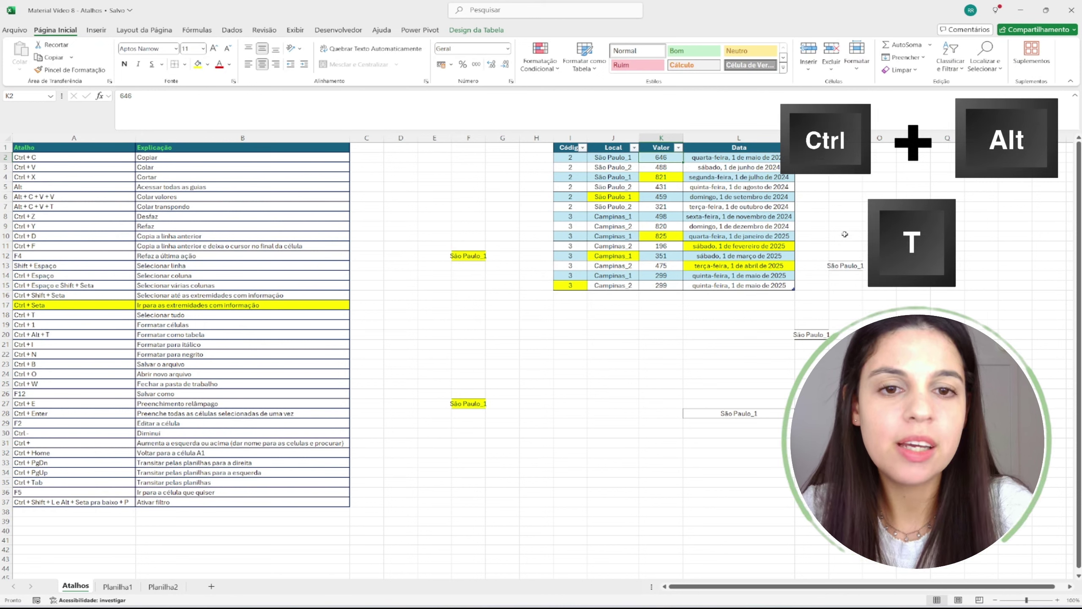
left_click(690, 169)
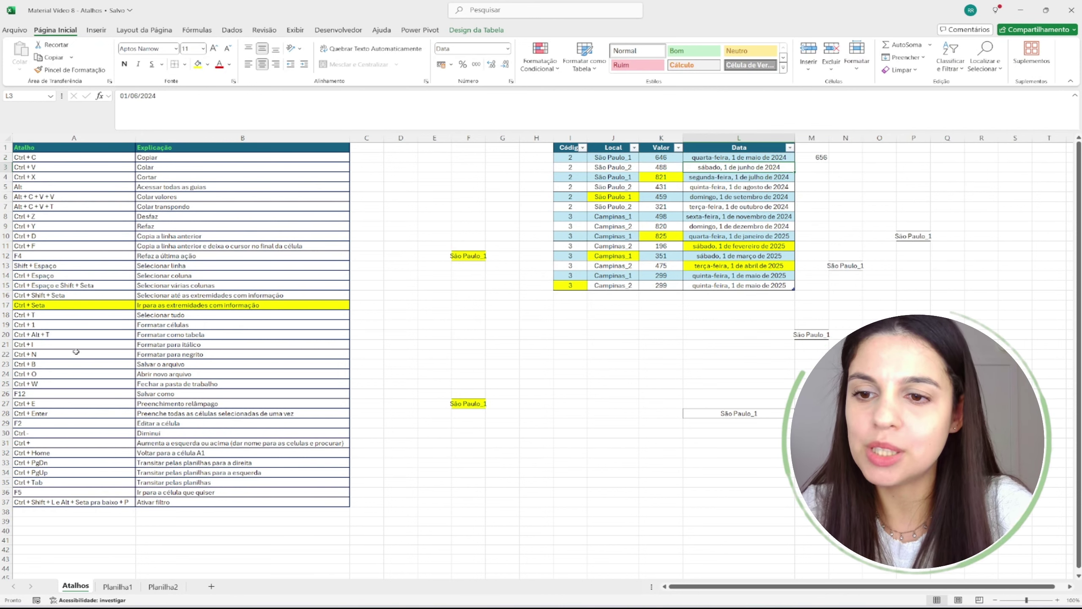
left_click(43, 345)
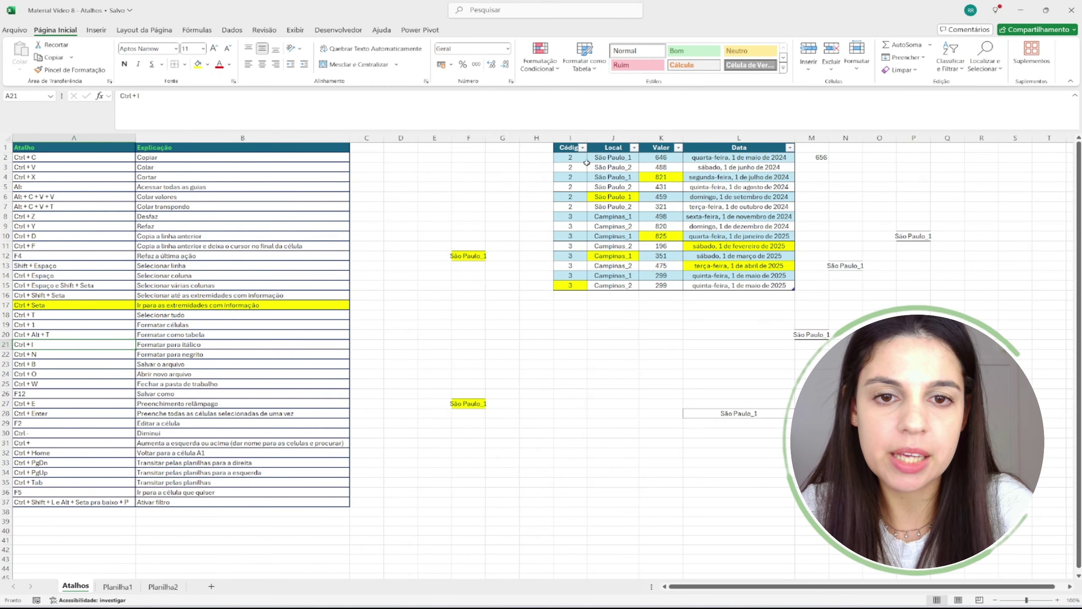
left_click(584, 160)
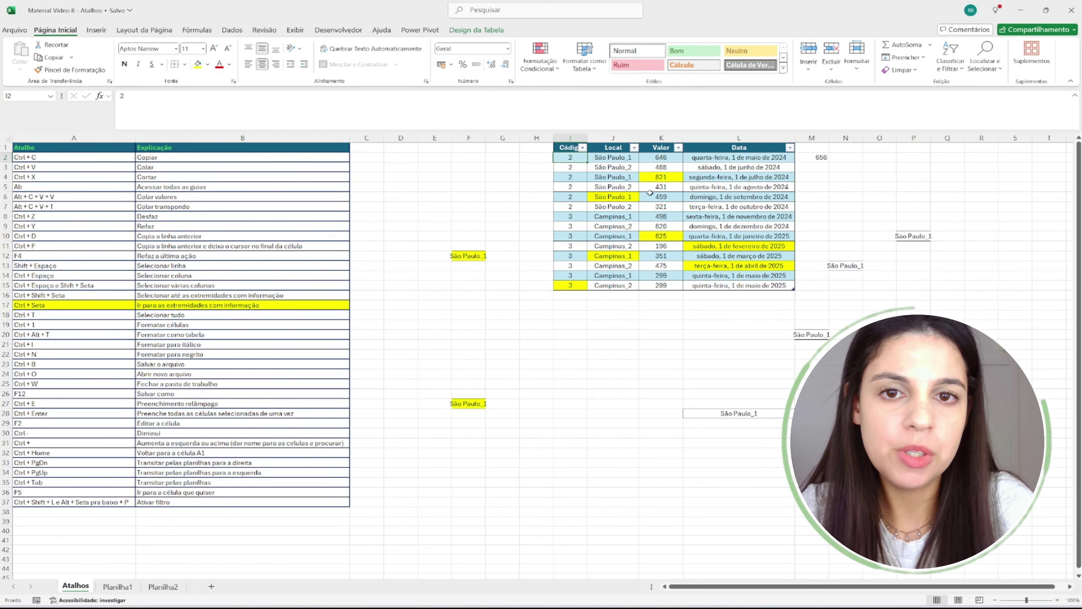
left_click(477, 30)
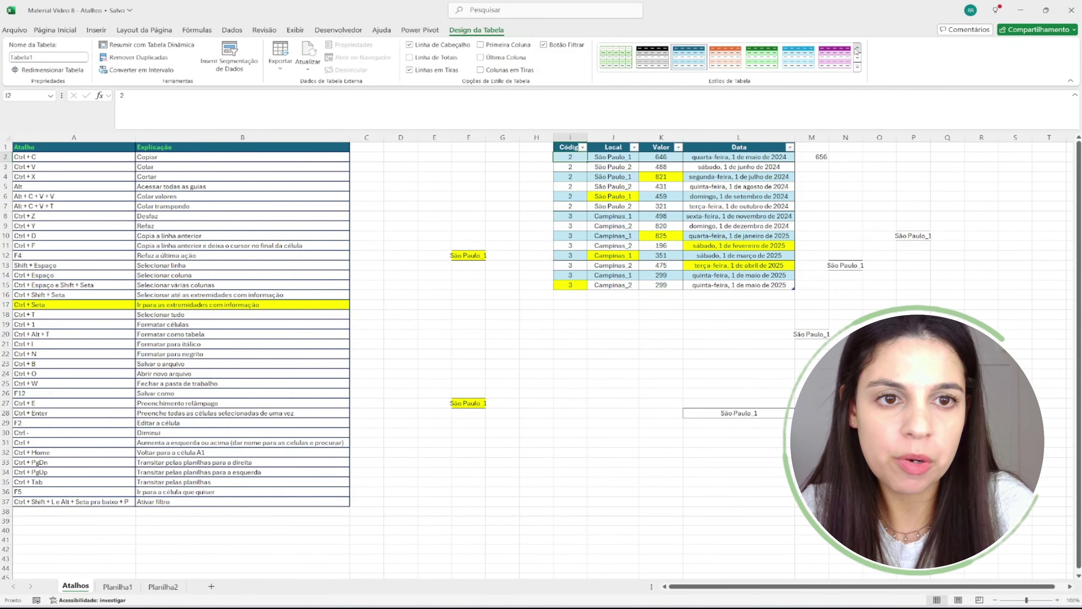
left_click(858, 47)
left_click(614, 63)
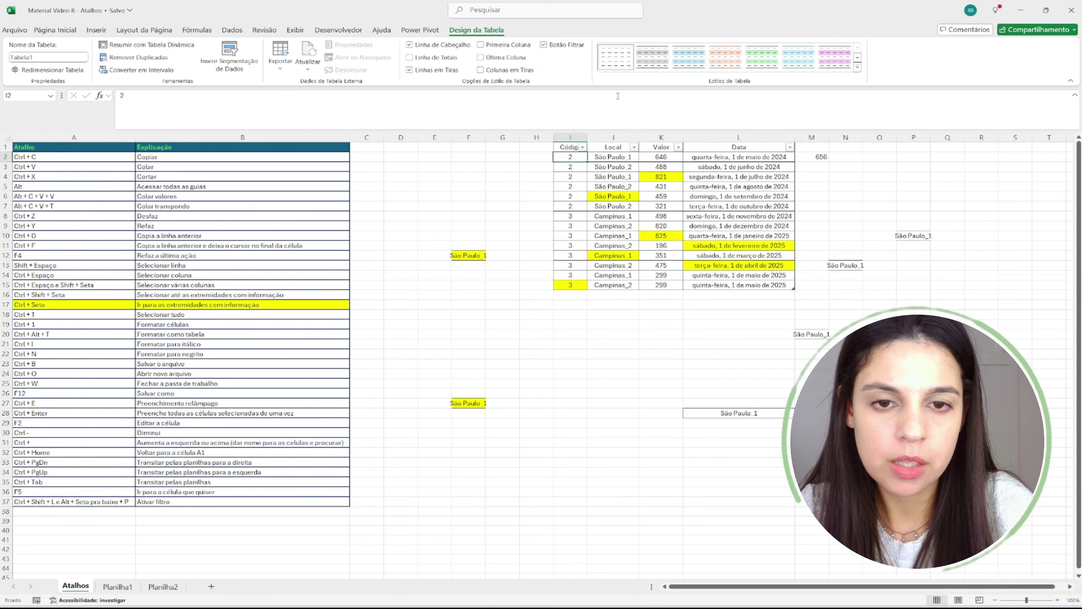
left_click(737, 158)
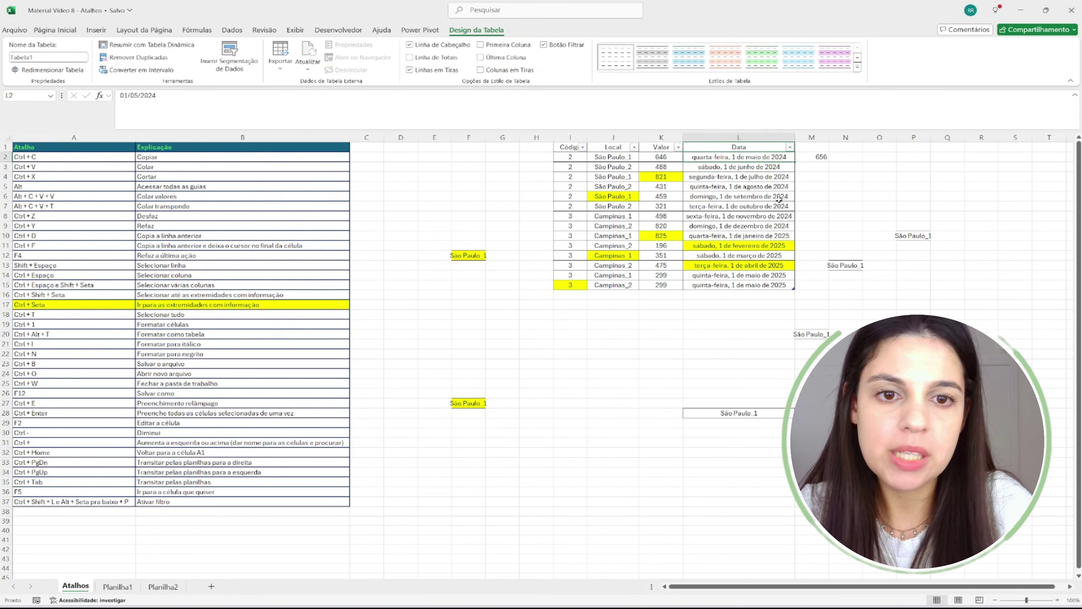
- Italicize the first date, enlarge its font size, then toggle italics off and on again
key("ctrl+i")
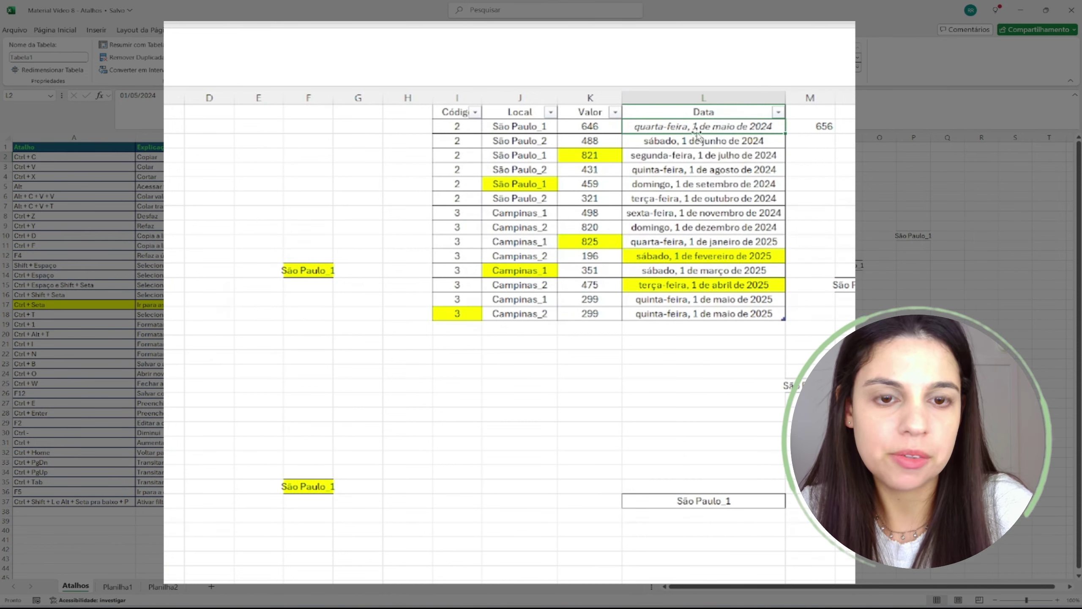
left_click(64, 32)
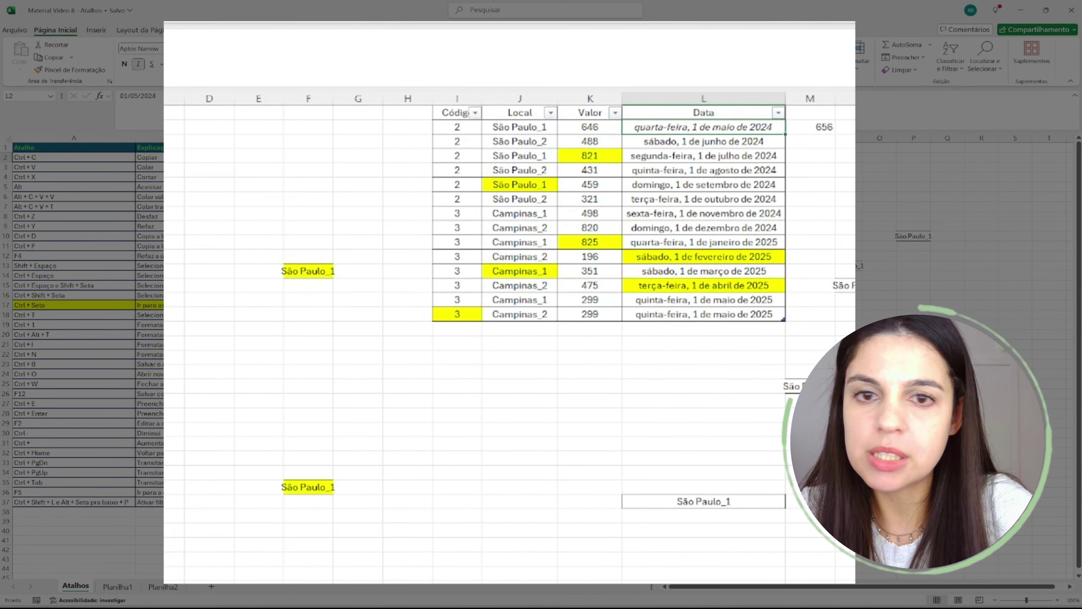
left_click(216, 49)
left_click(216, 49)
key("ctrl+i")
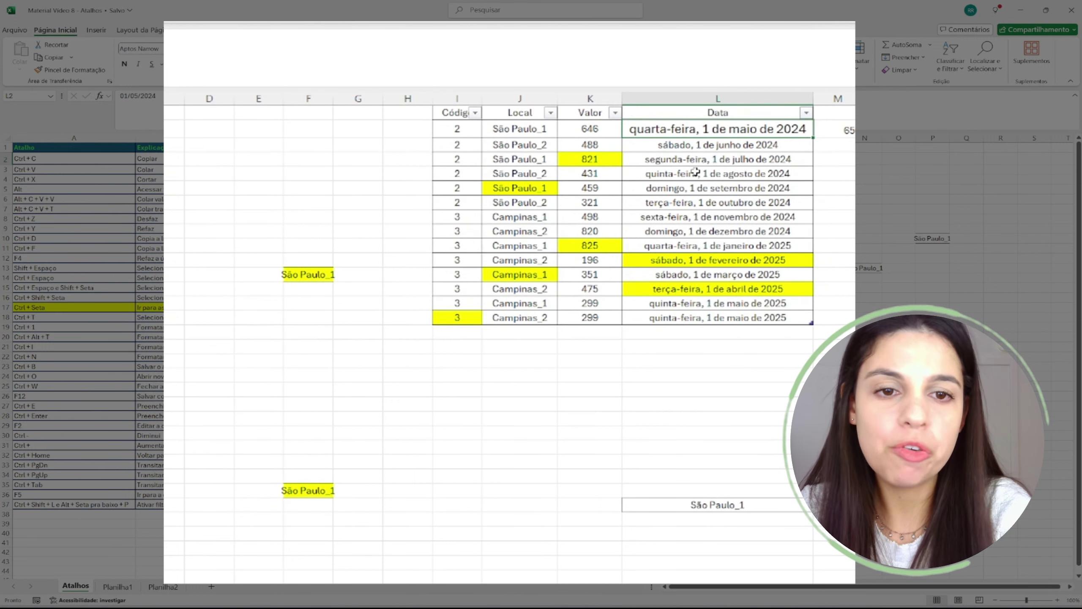
key("ctrl+i")
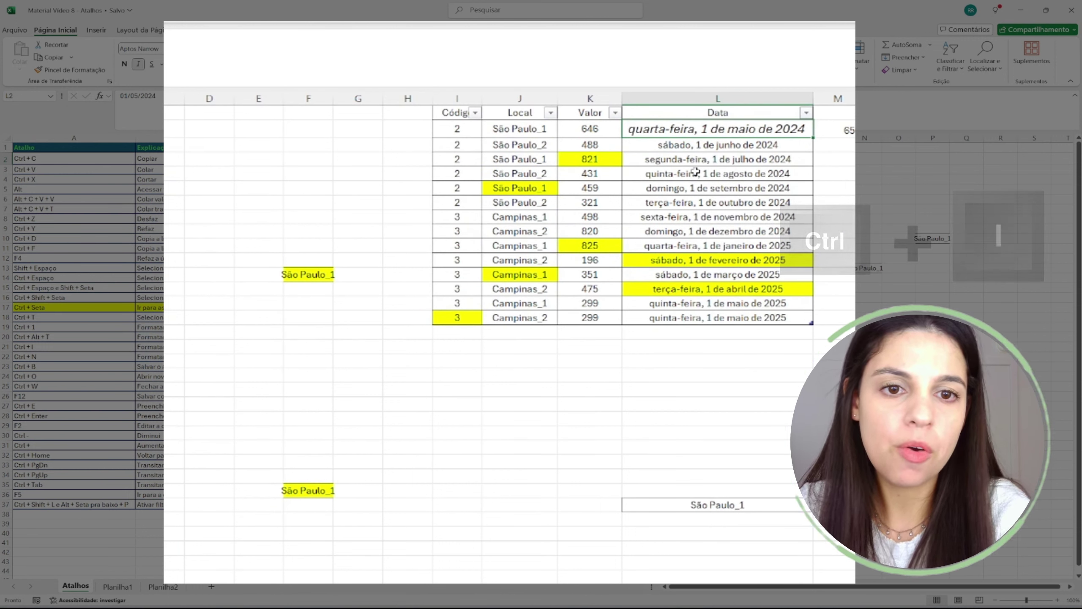
key("ctrl+i")
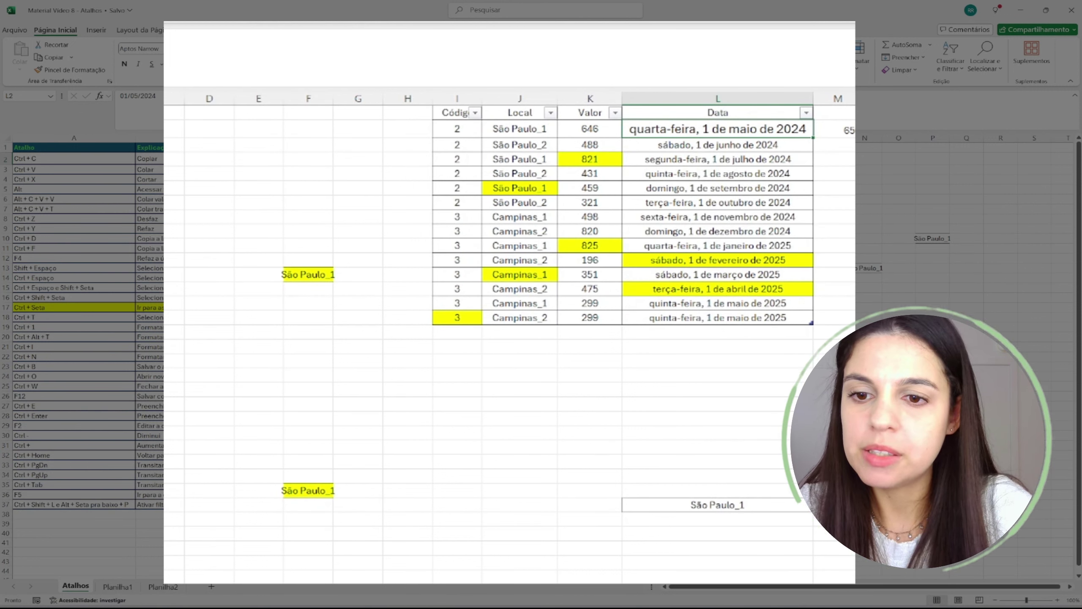
- Toggle bold and italic on the first date repeatedly with Ctrl+N and Ctrl+I
key("ctrl+n")
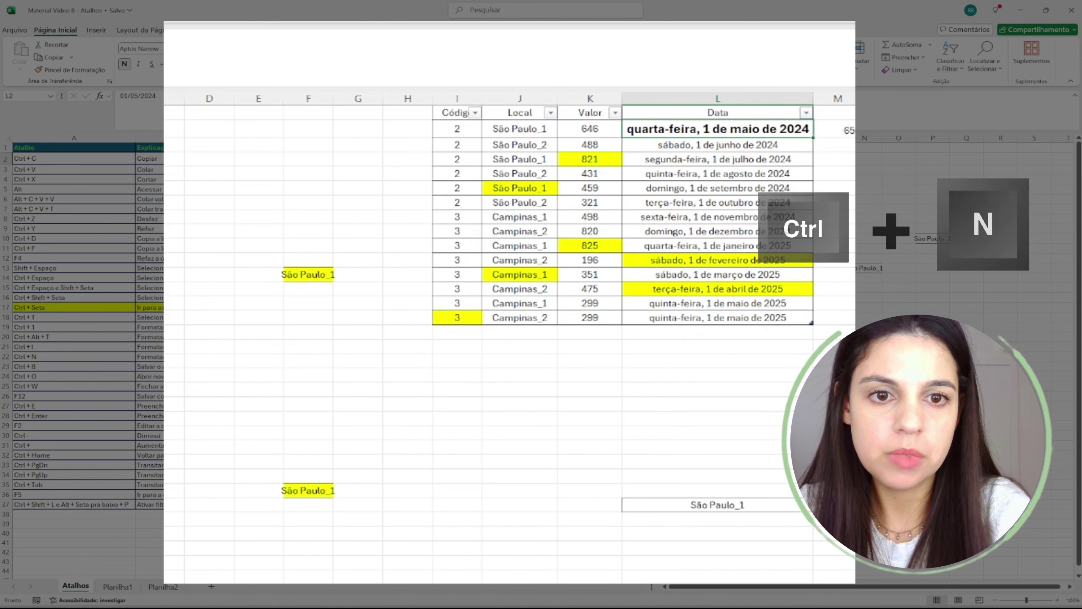
key("ctrl+i")
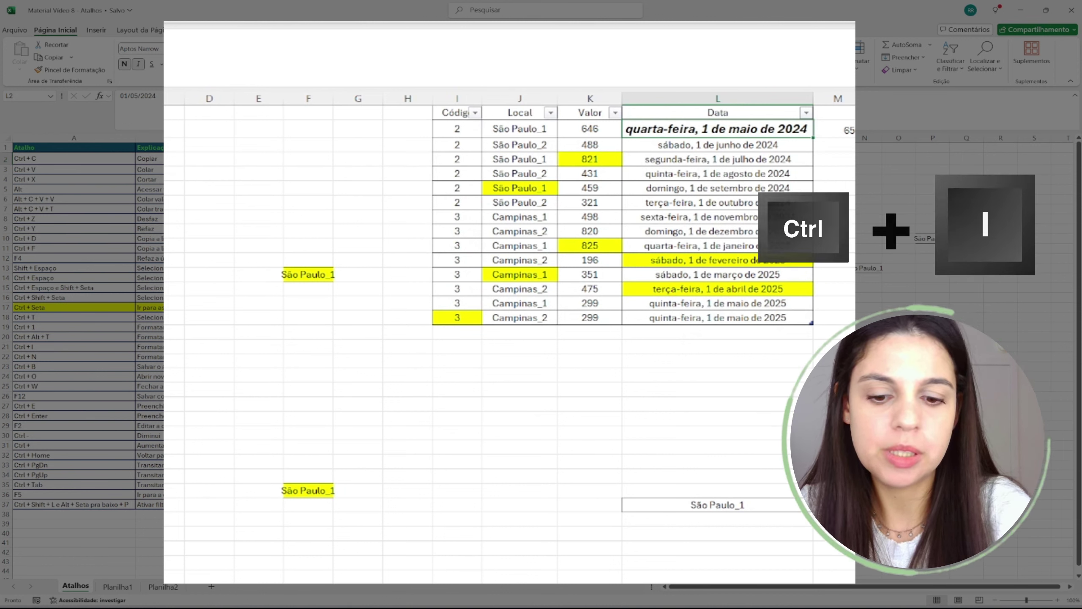
key("ctrl+i")
key("ctrl+i")
key("ctrl+n")
key("ctrl+i")
key("ctrl+n")
key("ctrl+n")
key("ctrl+i")
key("ctrl+n")
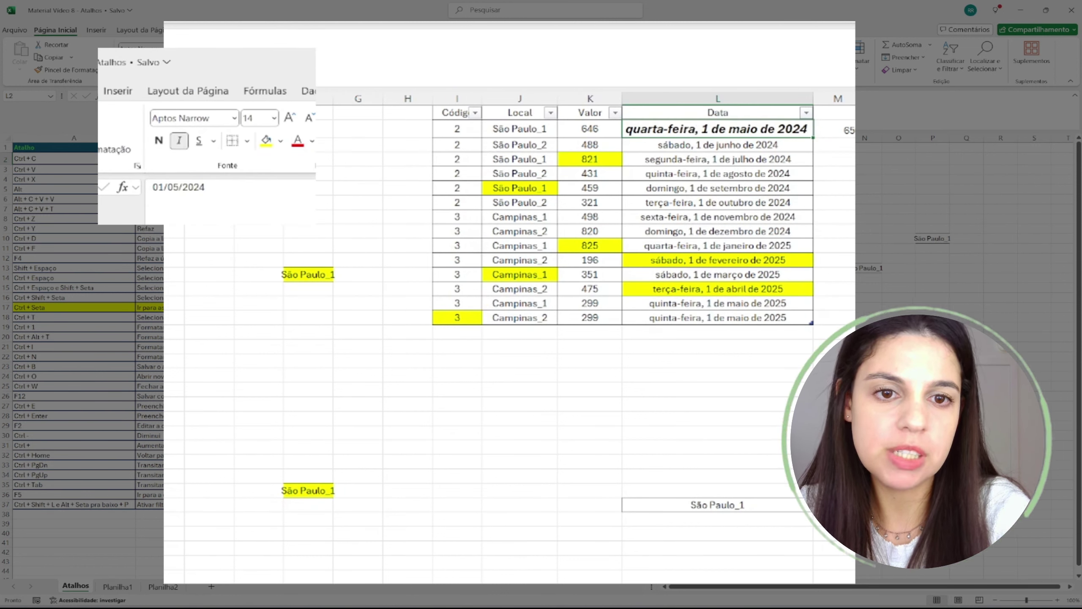
key("ctrl+i")
key("ctrl+i")
key("ctrl+n")
key("ctrl+i")
key("ctrl+i")
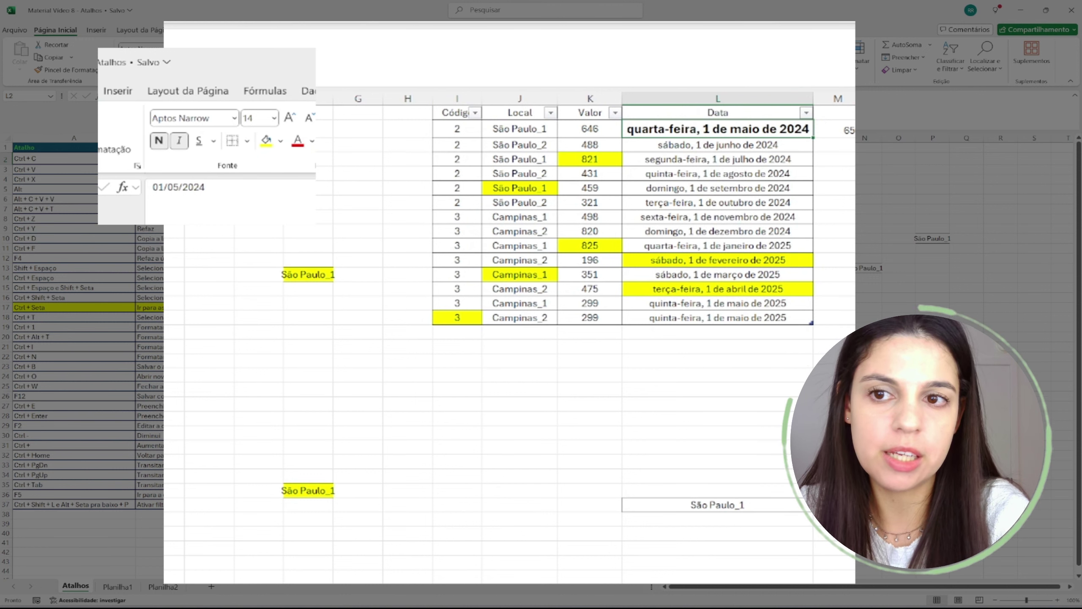
key("ctrl+n")
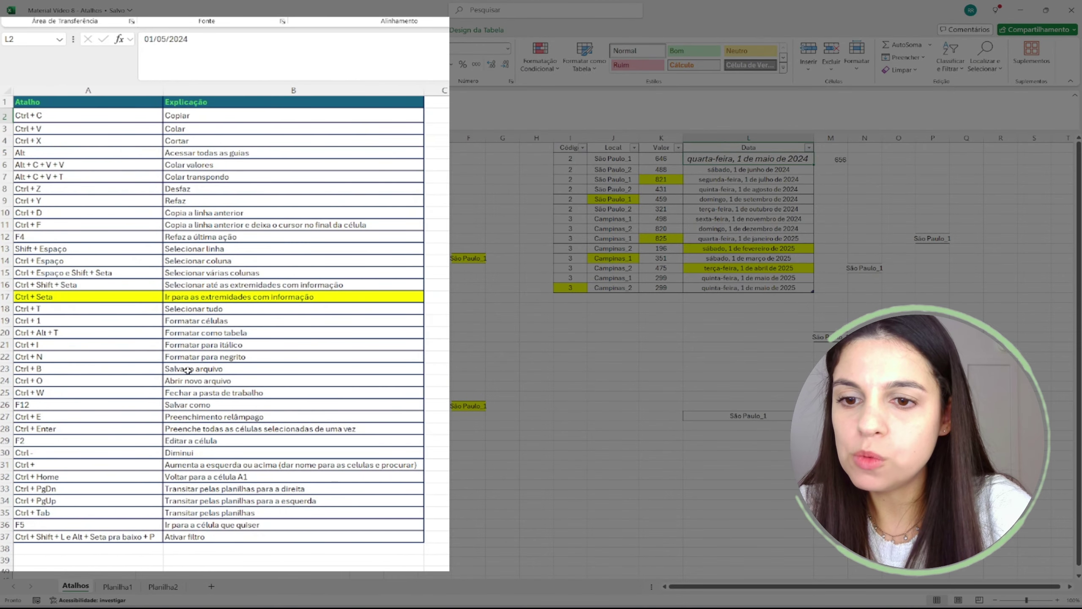
- Save the Atalhos workbook with Ctrl+B from cell B23, then select A24:B24
left_click(188, 370)
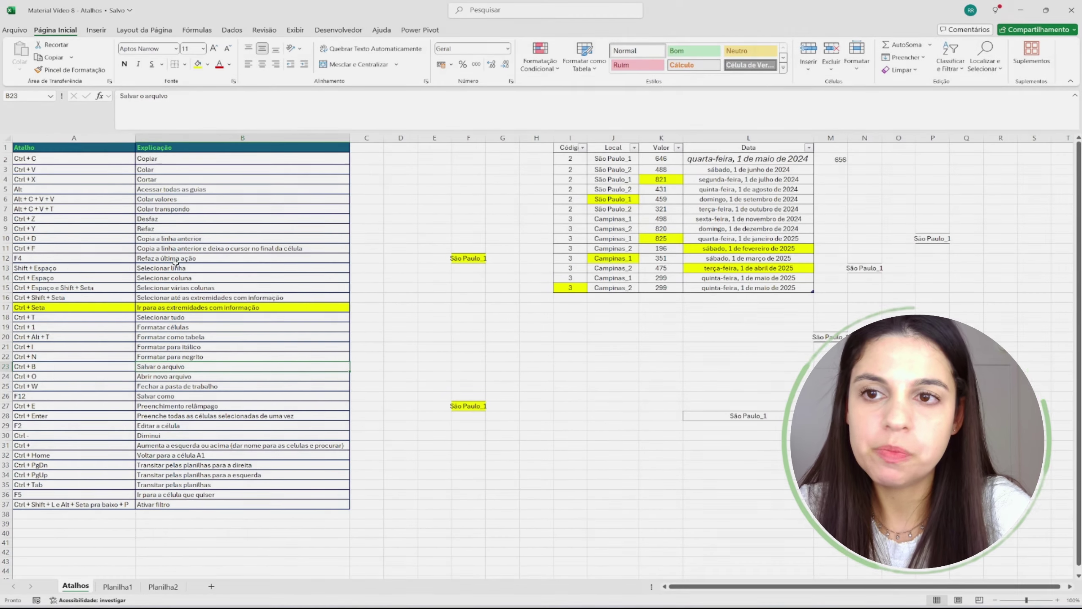
key("ctrl+b")
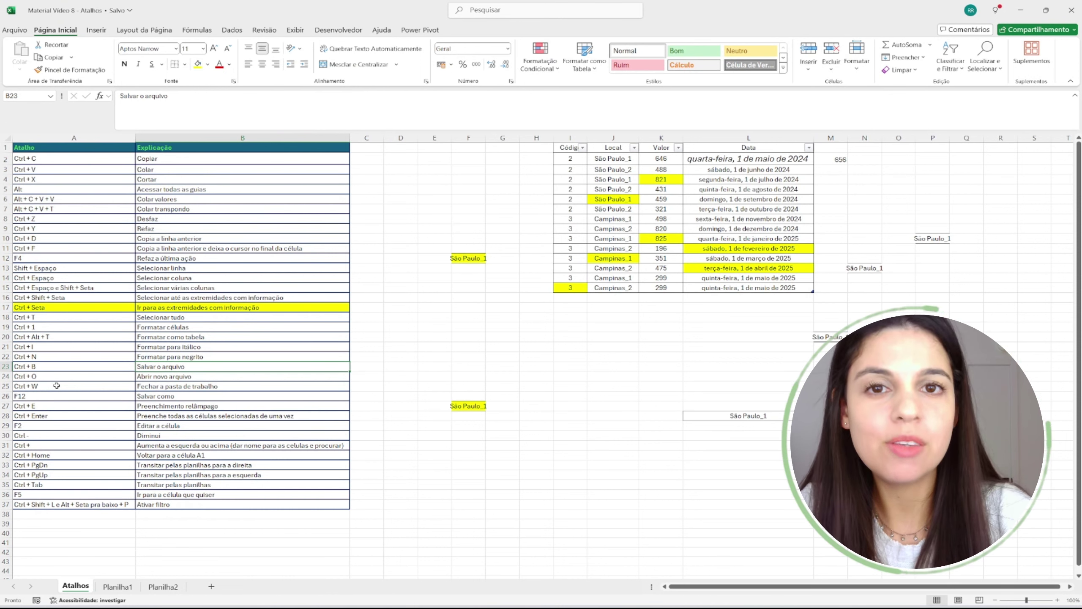
left_click_drag(38, 375, 298, 376)
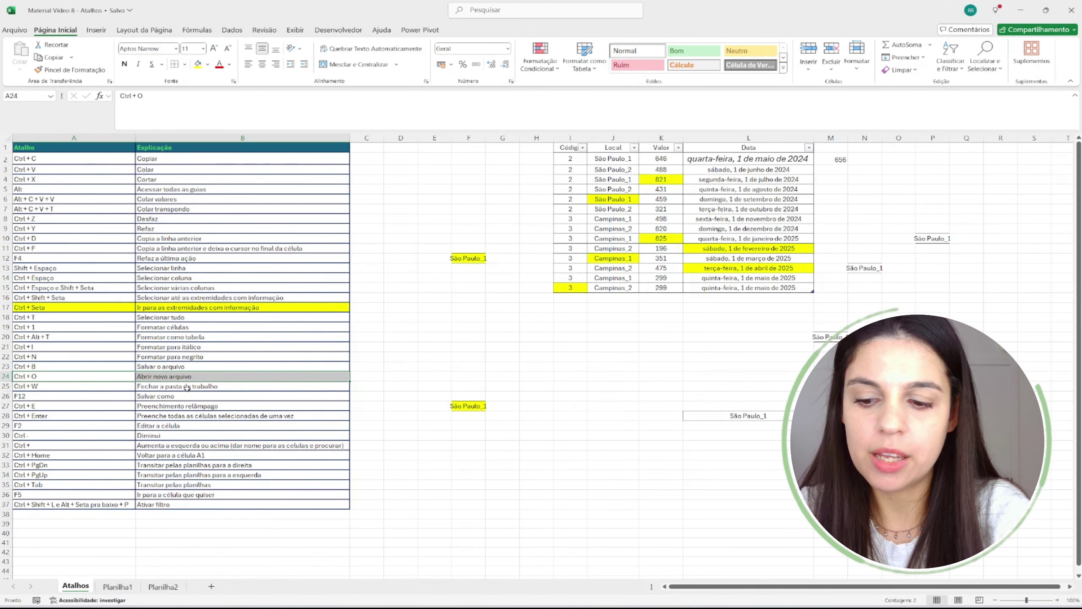
key("ctrl+o")
left_click(233, 260)
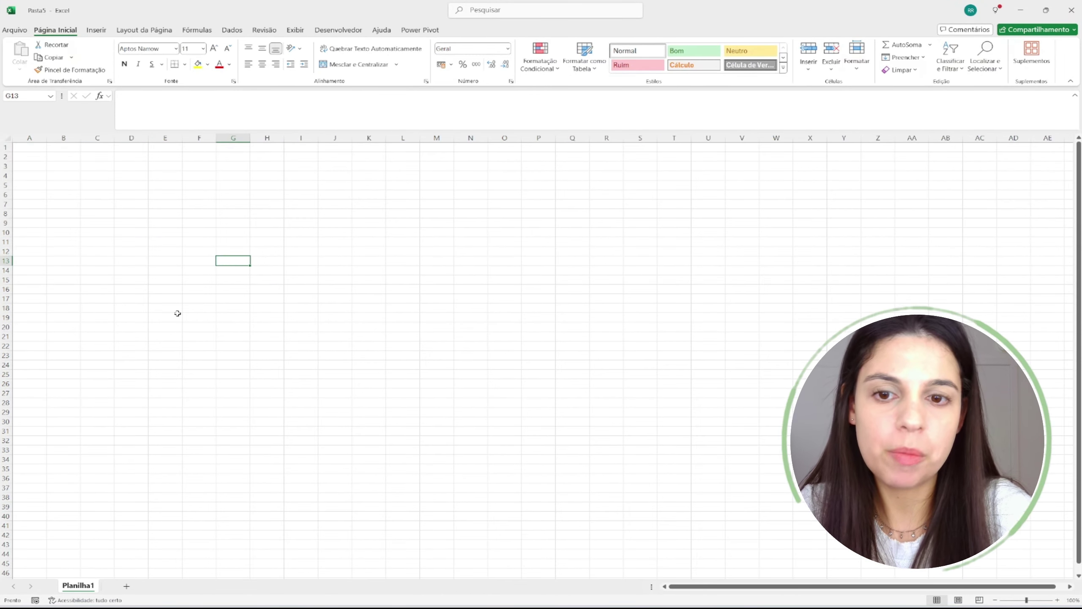
key("ctrl+w")
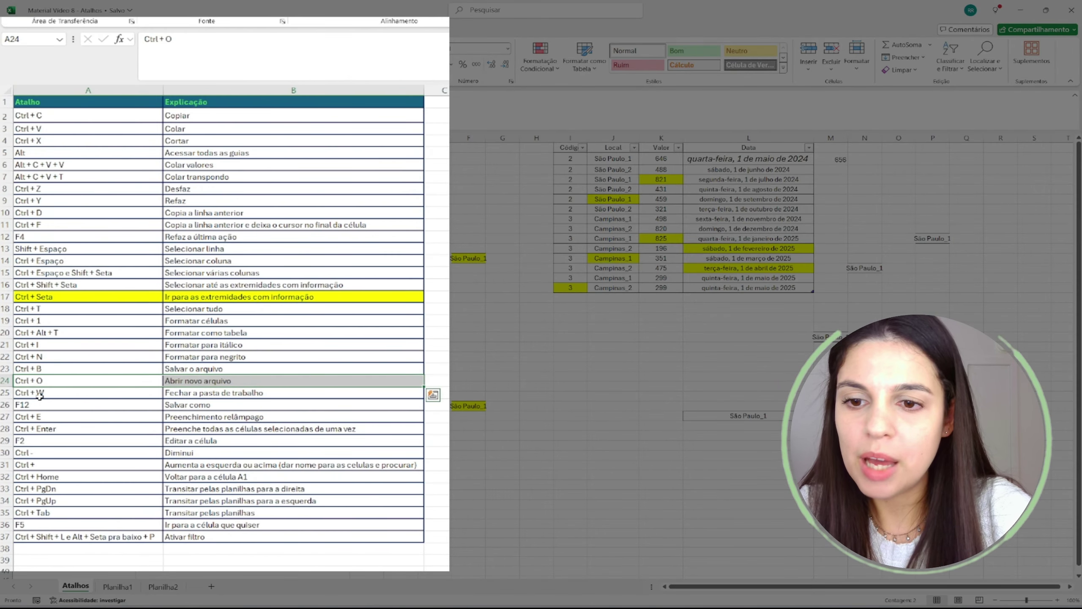
left_click_drag(40, 398, 230, 402)
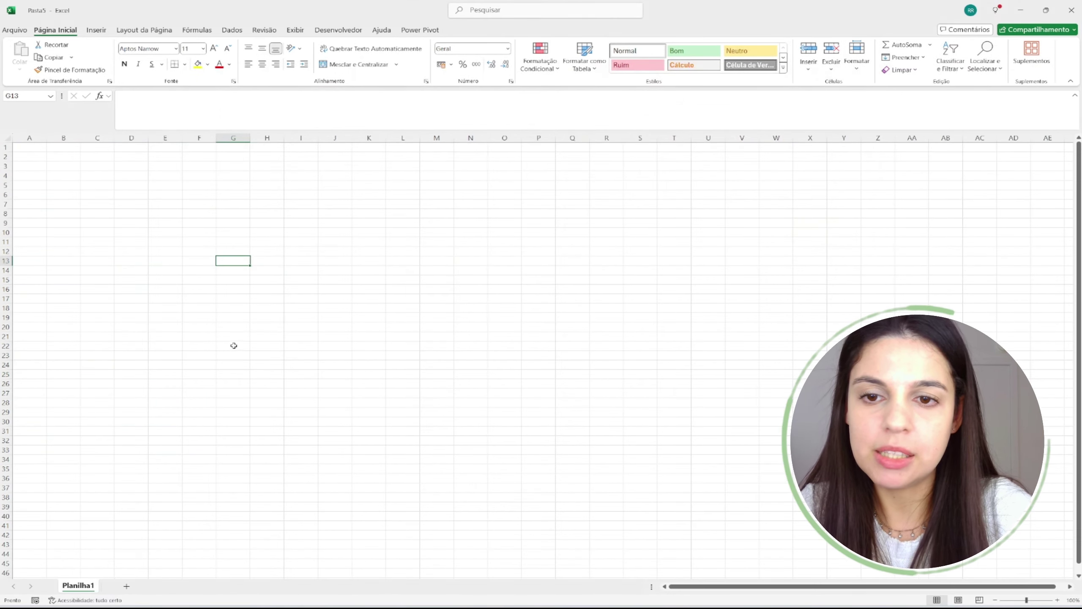
left_click(337, 238)
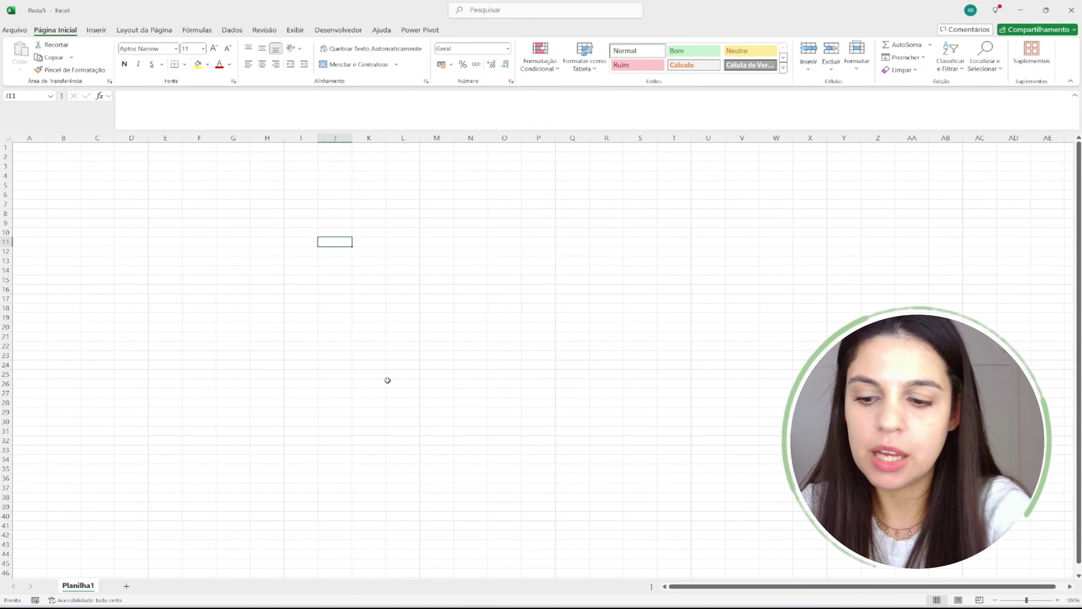
key("ctrl+w")
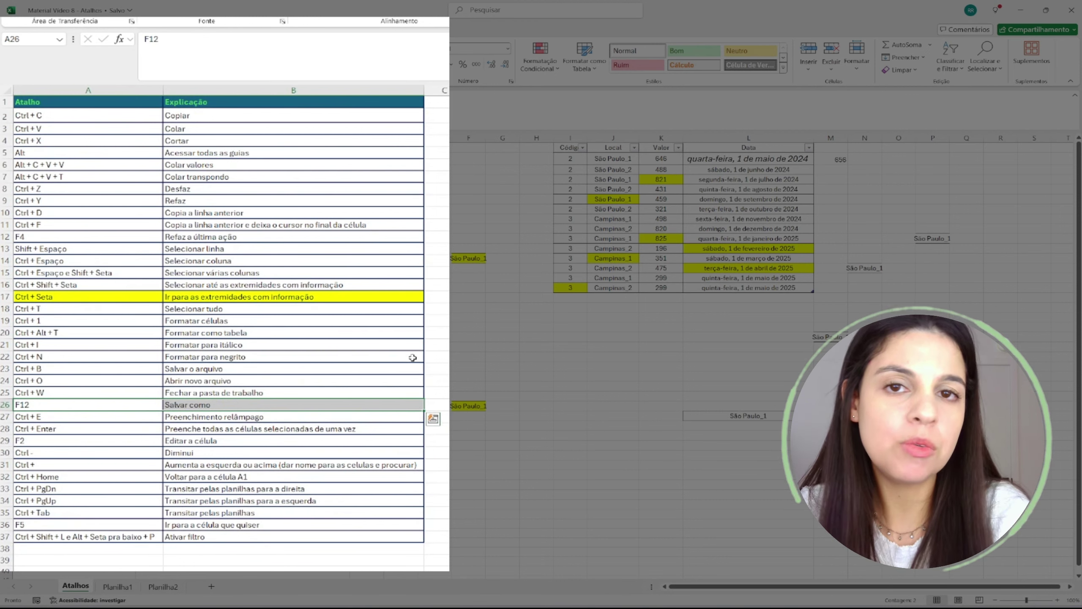
- Clear the contents of columns M through P, removing the stray 656 and São Paulo_1 entries
left_click(85, 418)
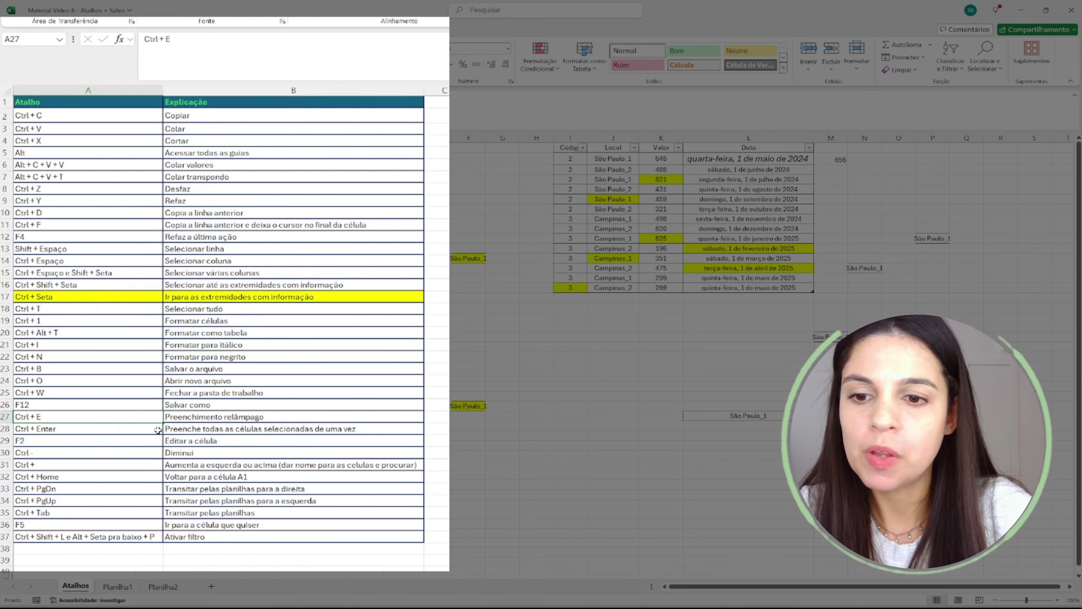
left_click(199, 417)
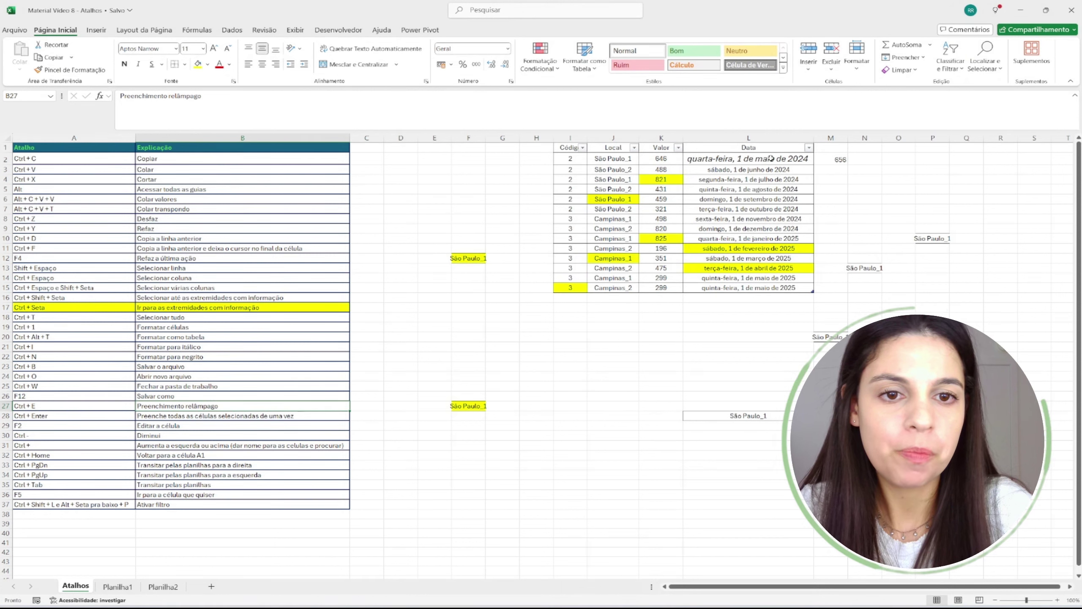
left_click_drag(770, 158, 788, 288)
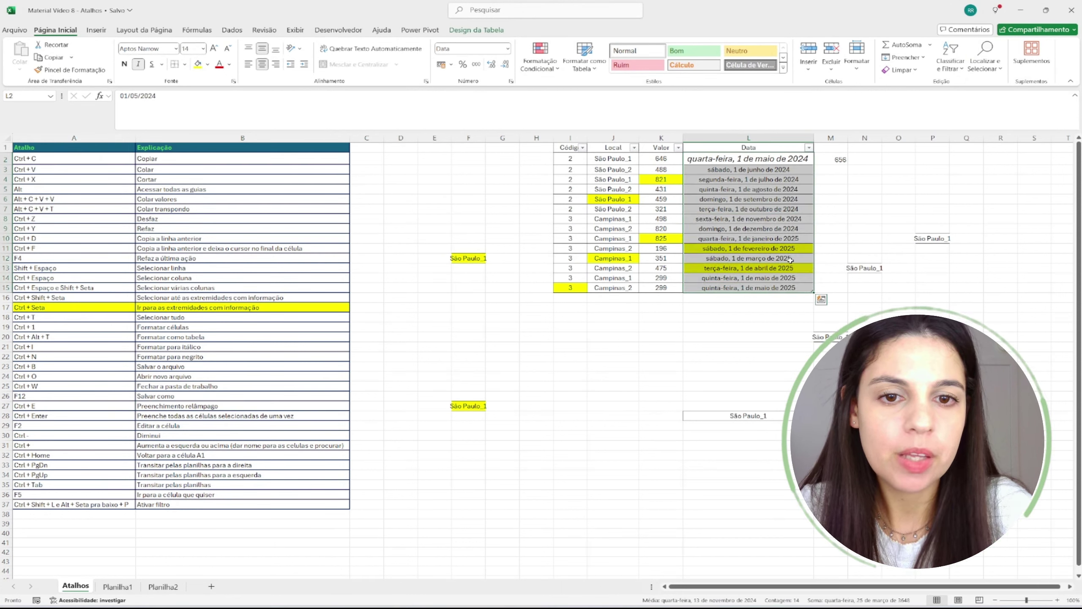
left_click_drag(830, 138, 908, 138)
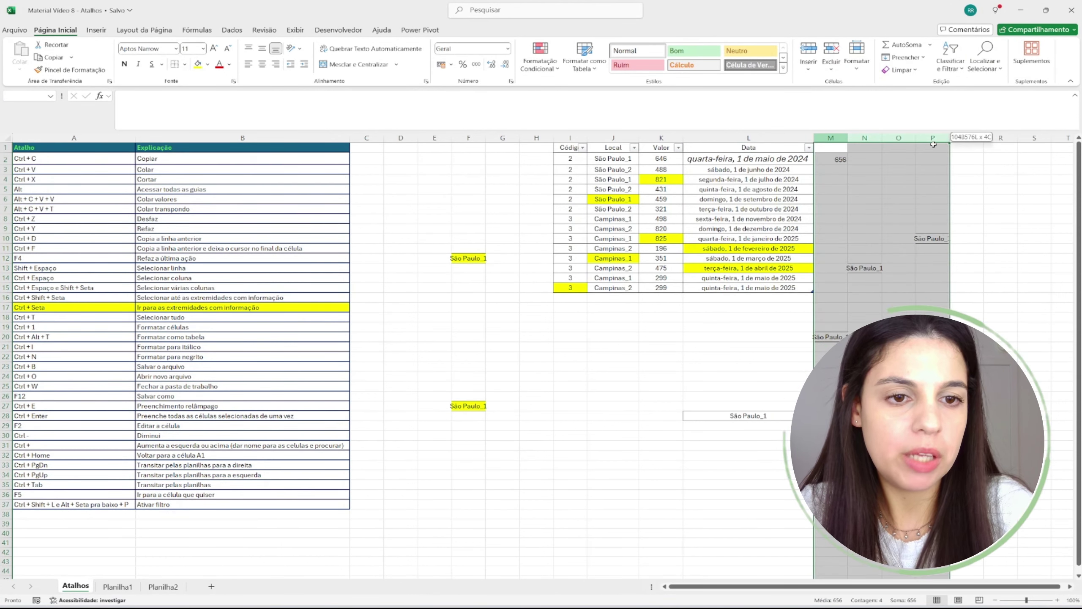
right_click(909, 139)
left_click(939, 252)
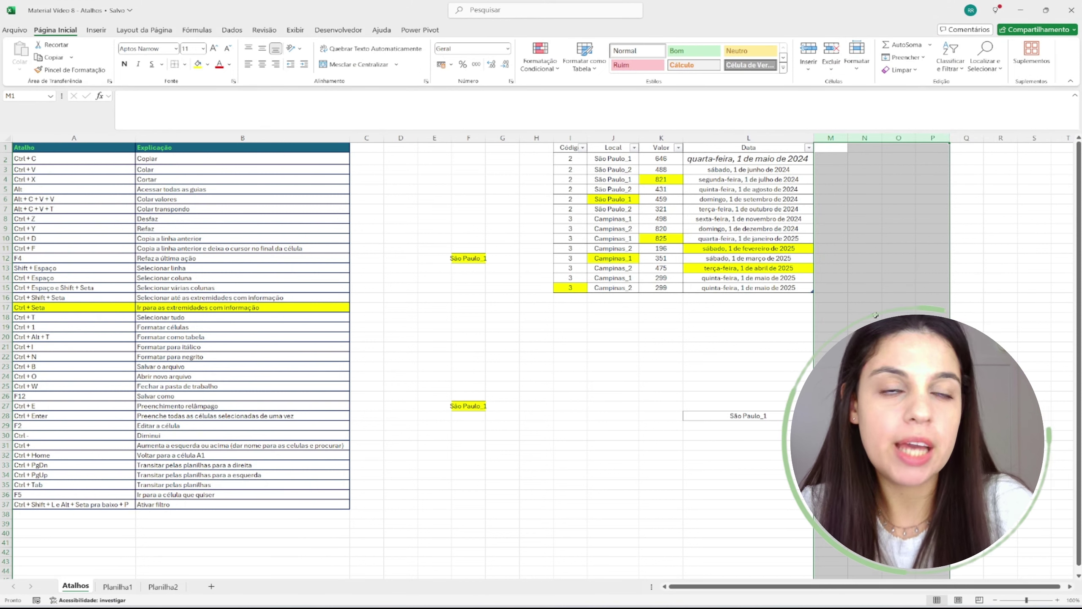
key("Down")
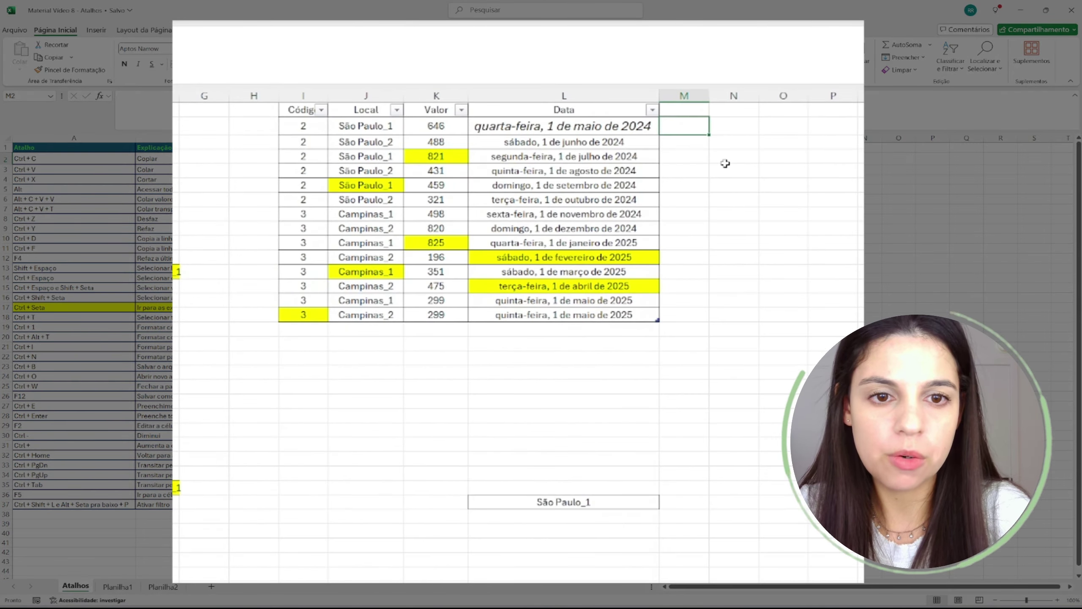
- Enter 1, 2, 1, 2 in M2:M5 and Flash Fill the pattern down M1:M15
type("1")
key("Return")
type("2")
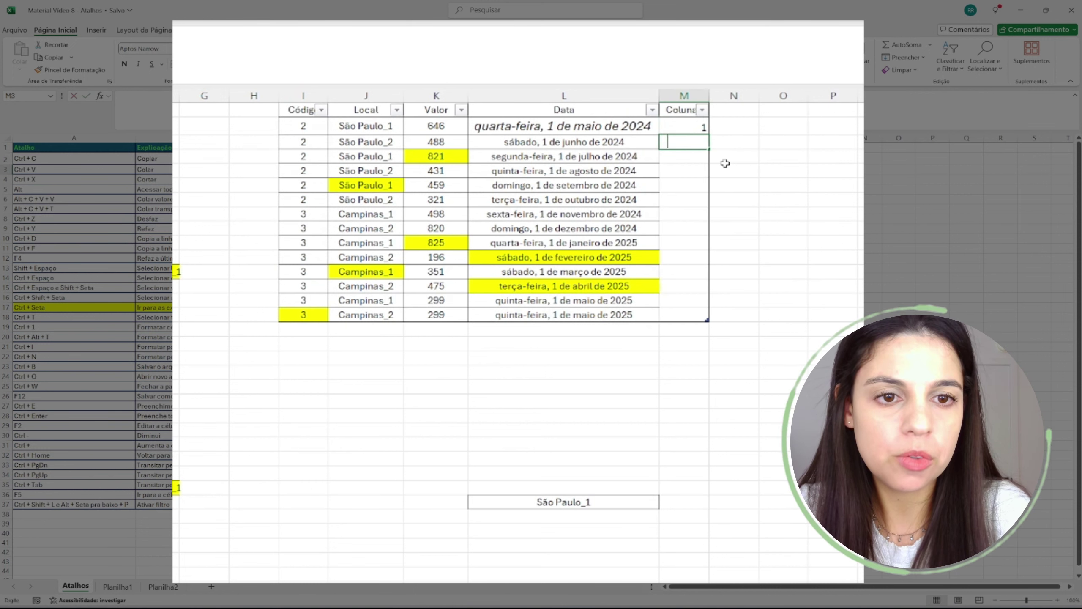
key("Return")
type("1")
key("Return")
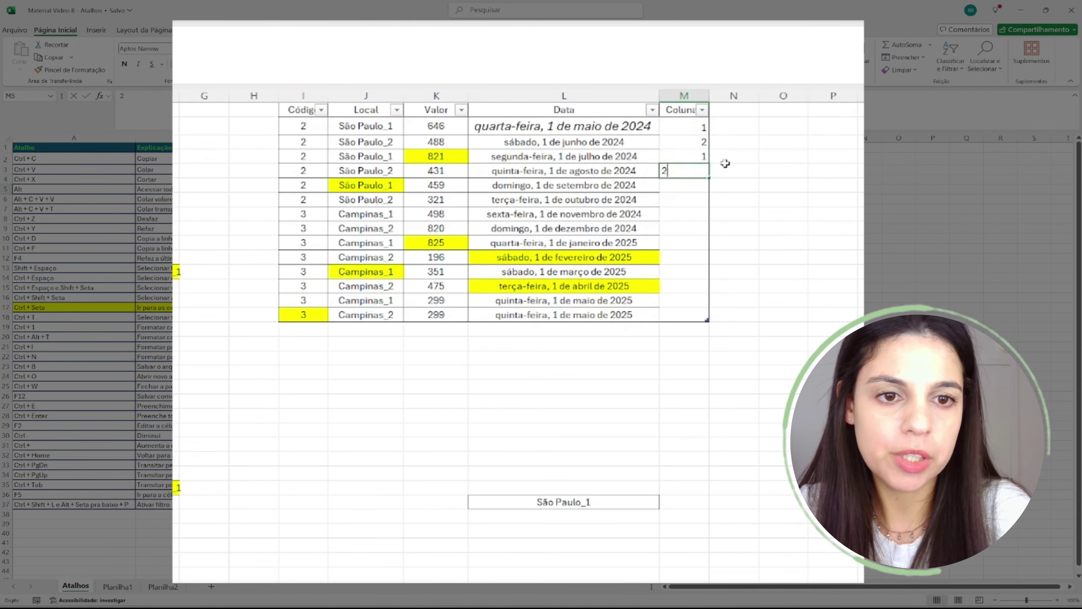
type("2")
key("ctrl+Up")
key("Up")
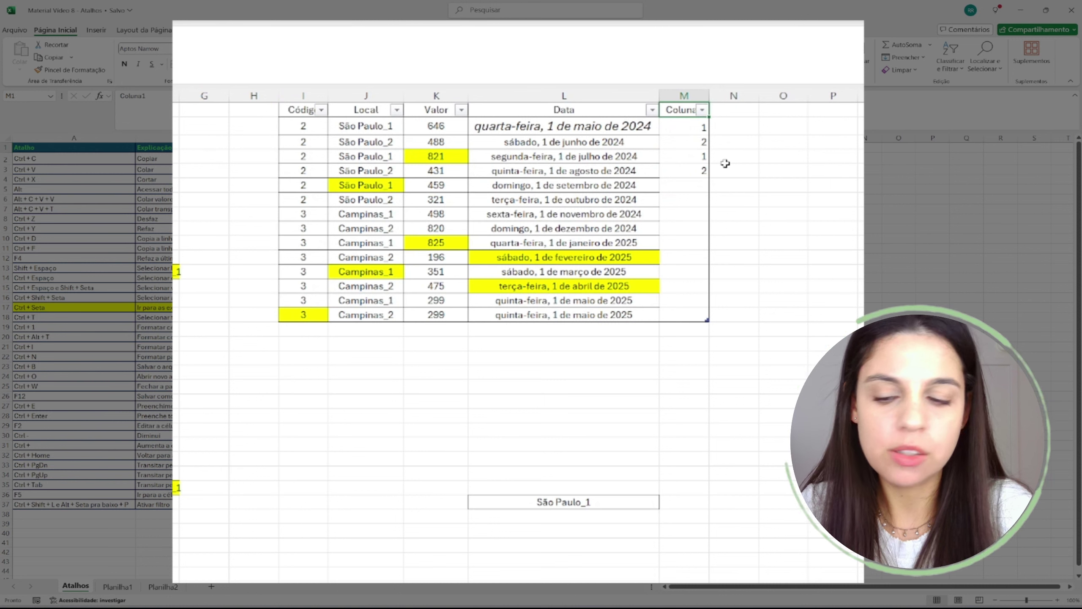
key("shift+Down")
key("shift+Down")
key("shift+Down")
key("shift+Down")
key("shift+Down")
key("shift+Down")
key("shift+Down")
key("shift+Down")
key("shift+Down")
key("shift+Down")
key("shift+Down")
key("shift+Down")
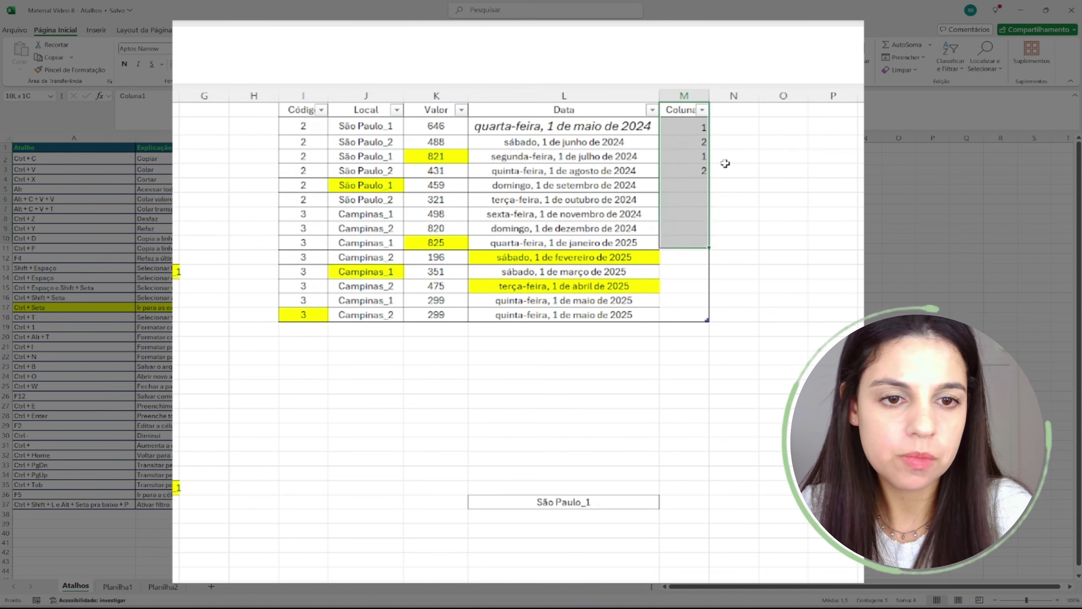
key("shift+Down")
key("shift+Down")
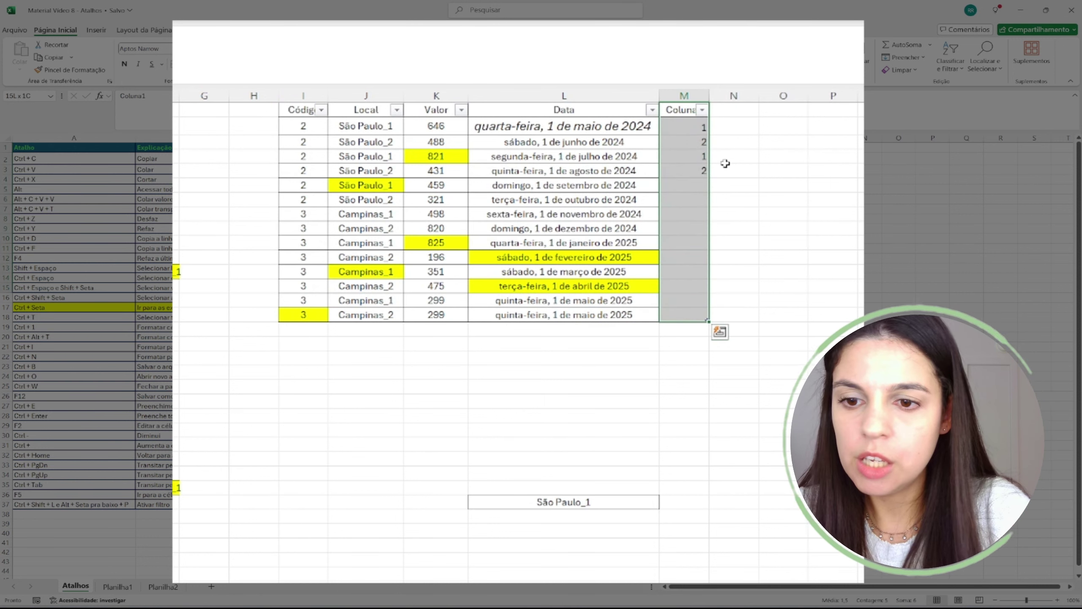
key("ctrl+e")
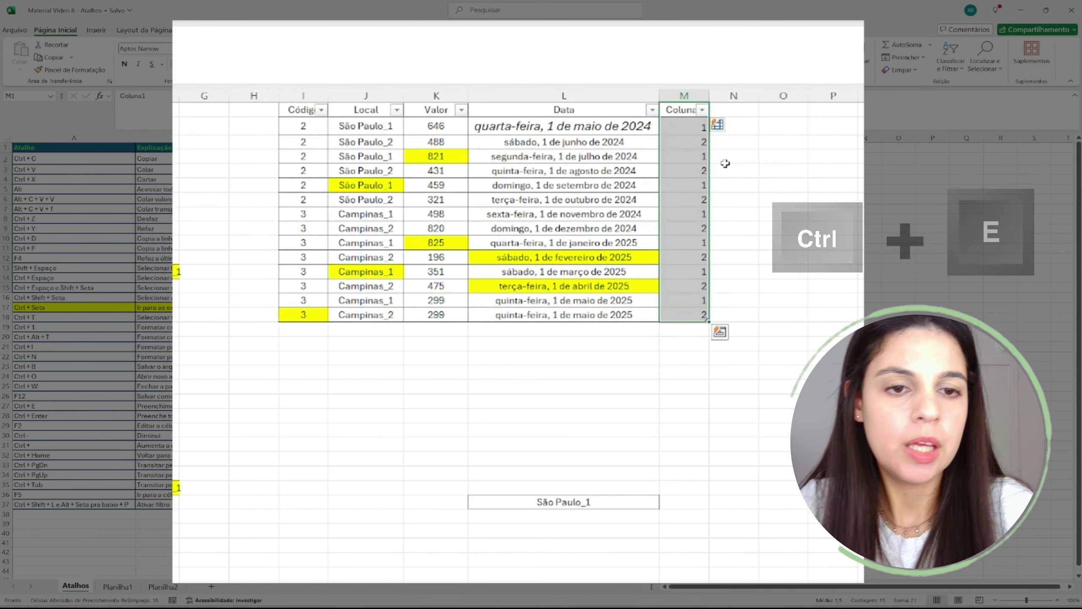
- Compare the filled Coluna1 values with the Local entries in column J
left_click(686, 136)
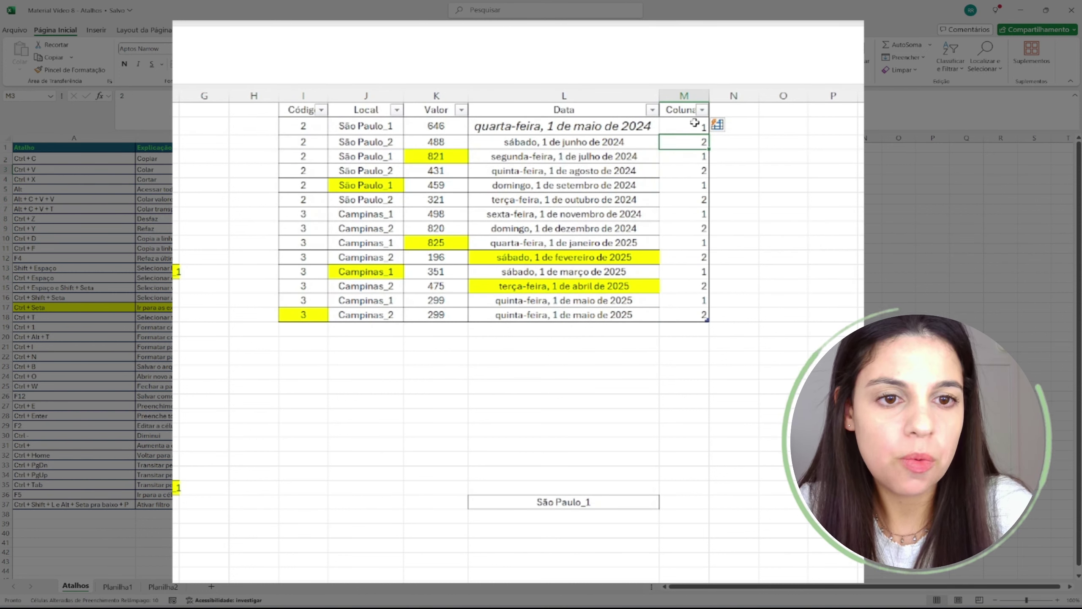
left_click_drag(695, 124, 700, 324)
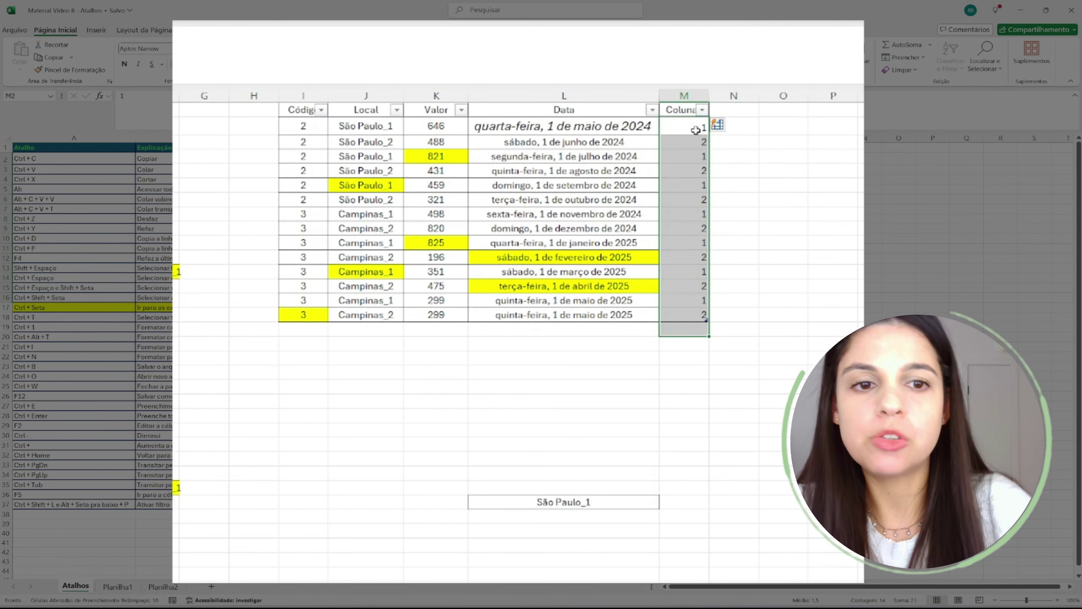
left_click_drag(680, 131, 694, 201)
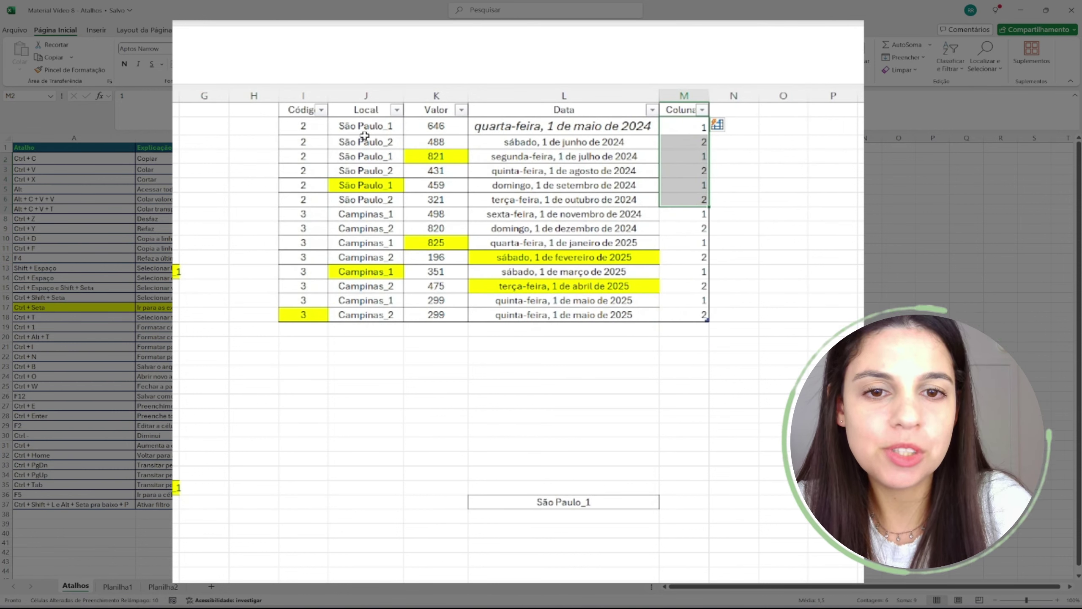
left_click_drag(365, 136, 373, 298)
left_click(594, 199)
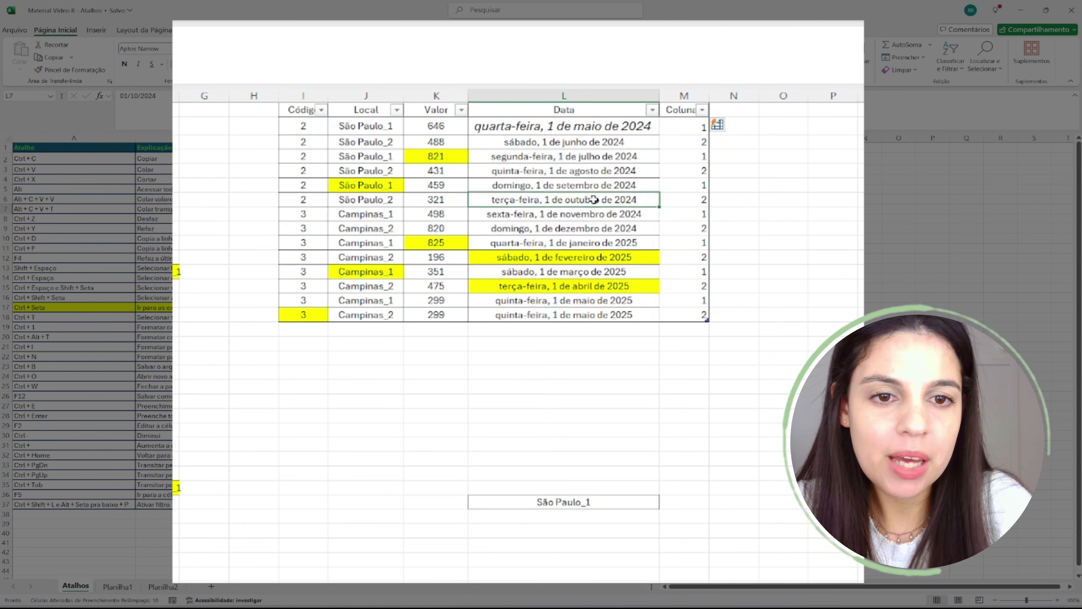
left_click(699, 126)
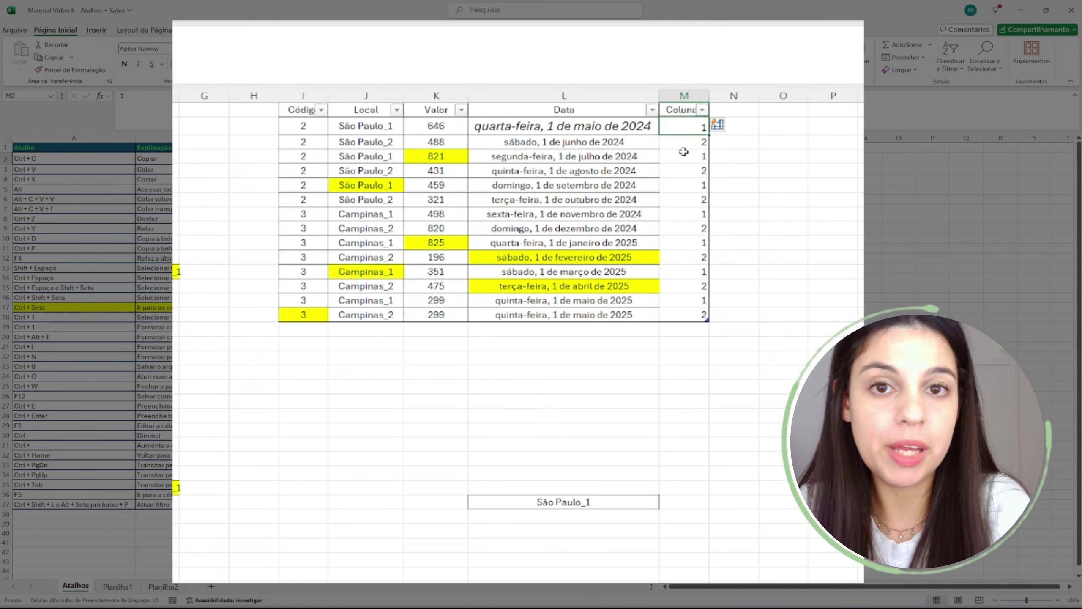
- Enter maio, junho and julho in M2:M4, then Flash Fill month names down to M15
type("mai")
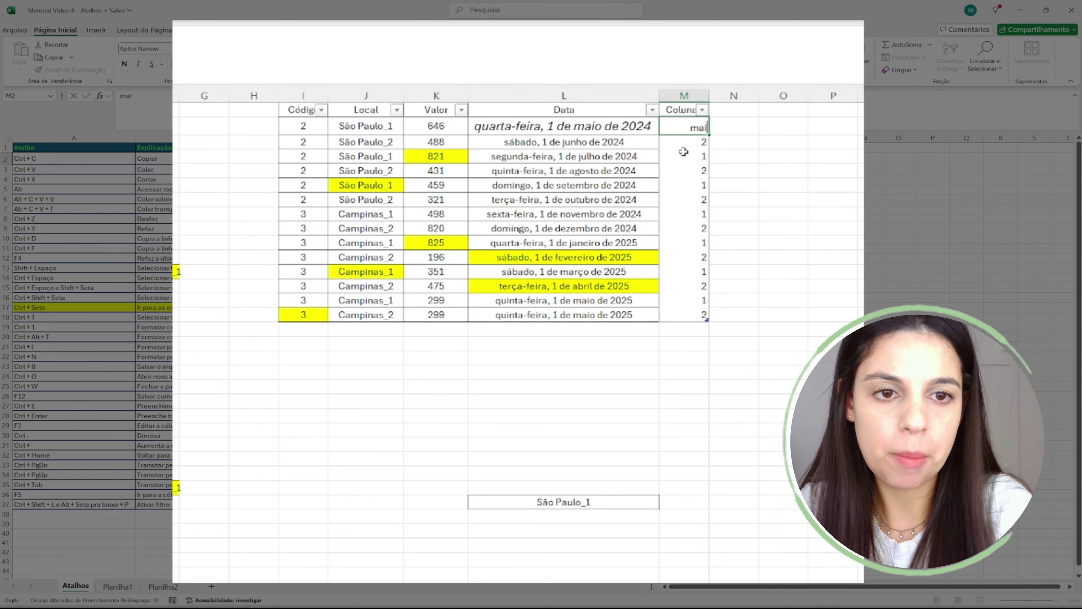
type("o")
key("Return")
key("ctrl+shift+Down")
key("Delete")
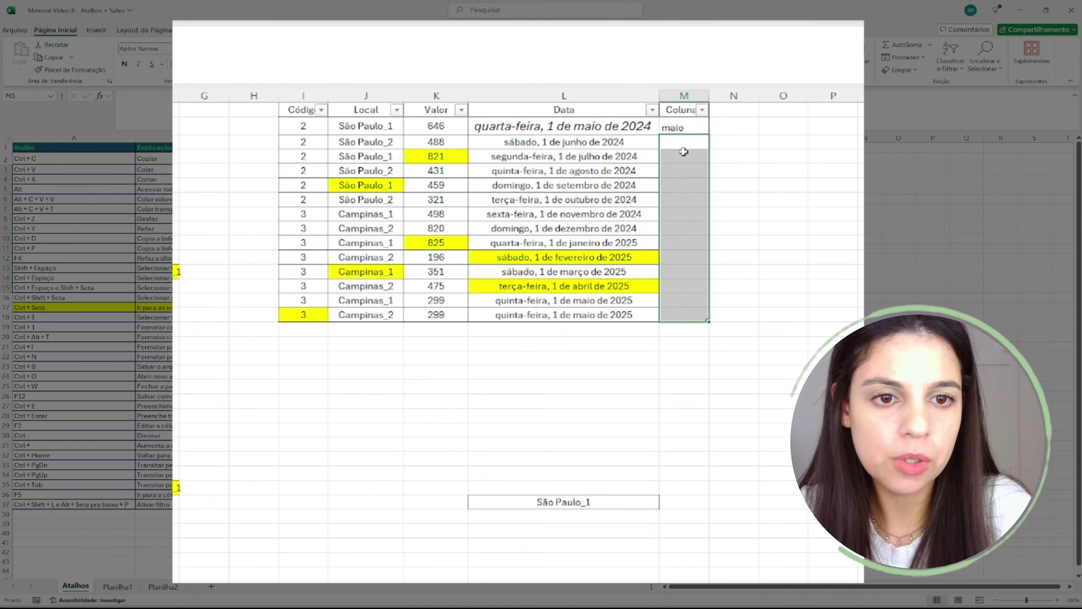
left_click(683, 149)
type("junho")
key("Return")
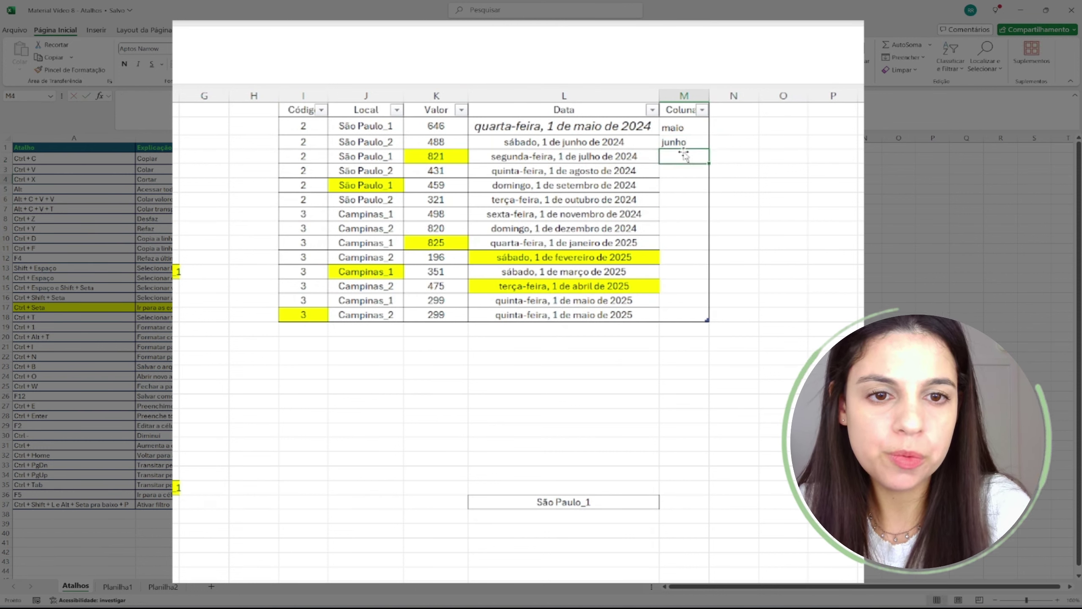
type("julho")
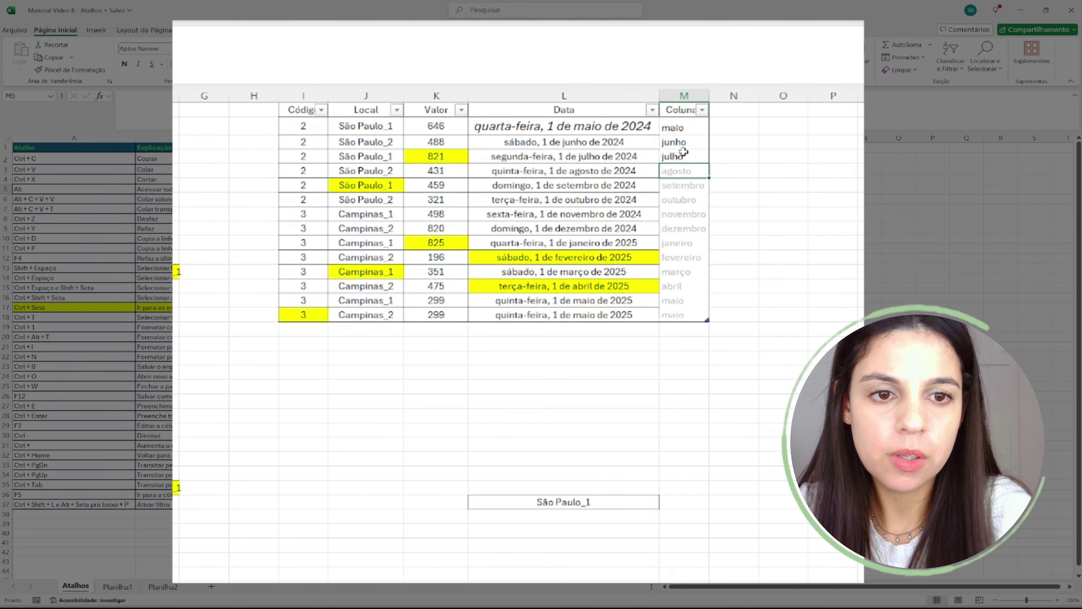
key("Return")
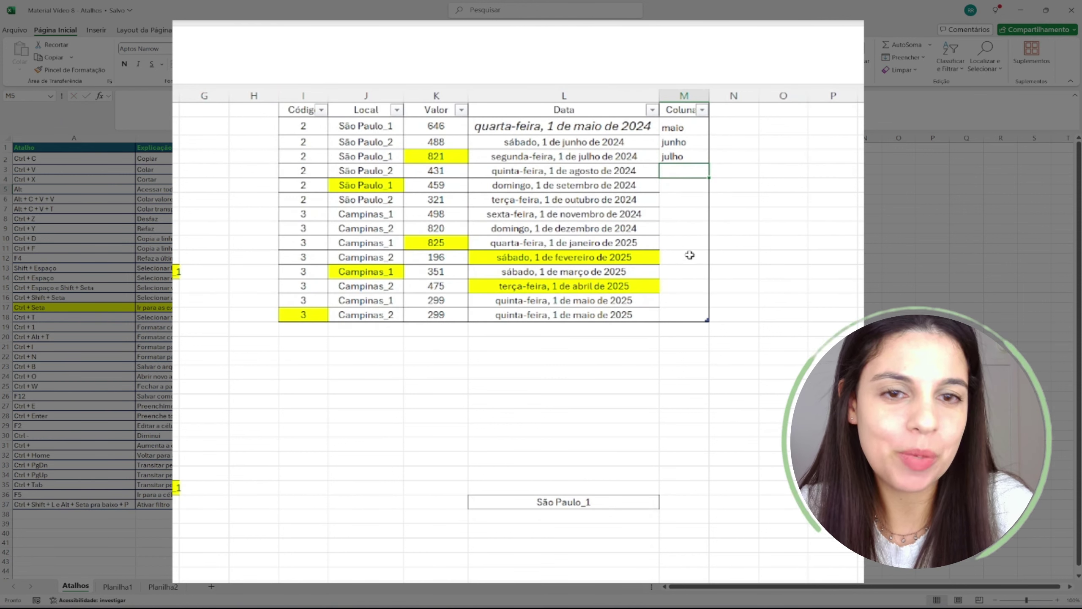
left_click_drag(690, 128, 677, 317)
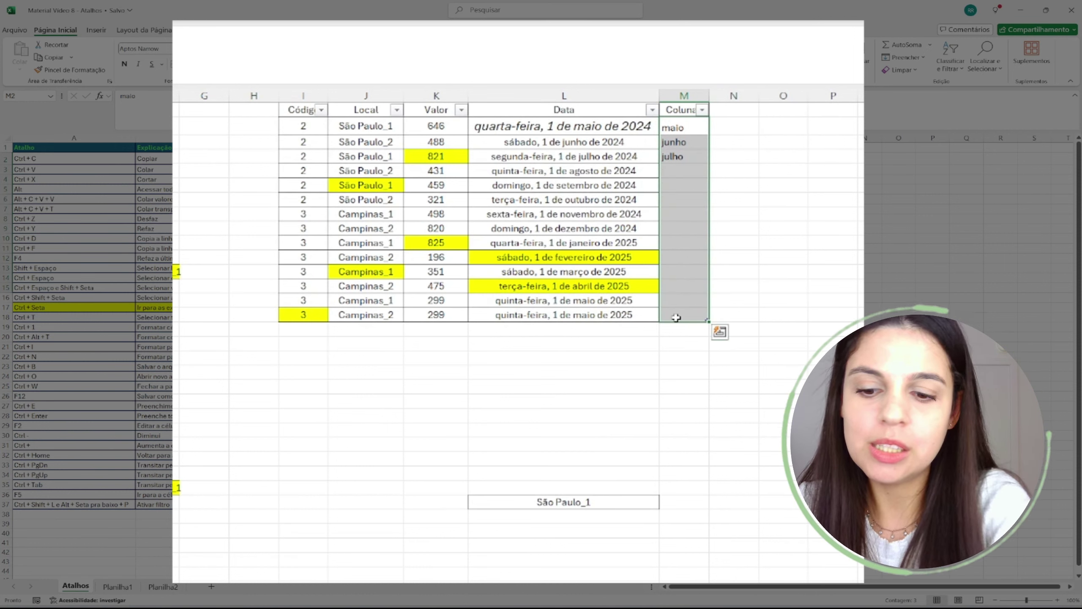
key("ctrl+e")
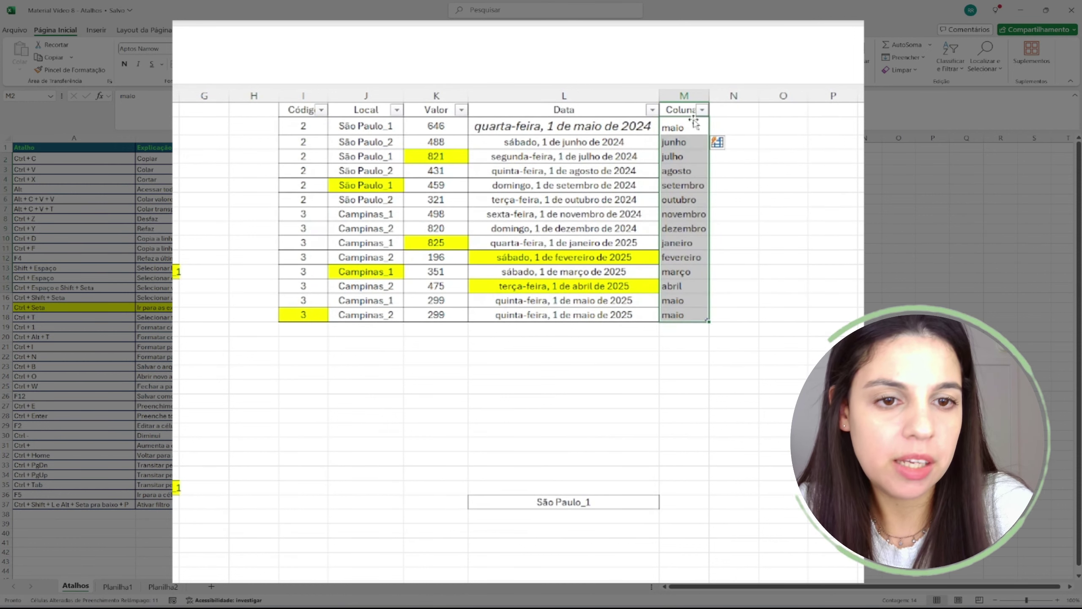
- Check the filled month names in column M against the dates in column L
left_click(692, 125)
left_click(587, 129)
left_click(582, 142)
left_click(597, 173)
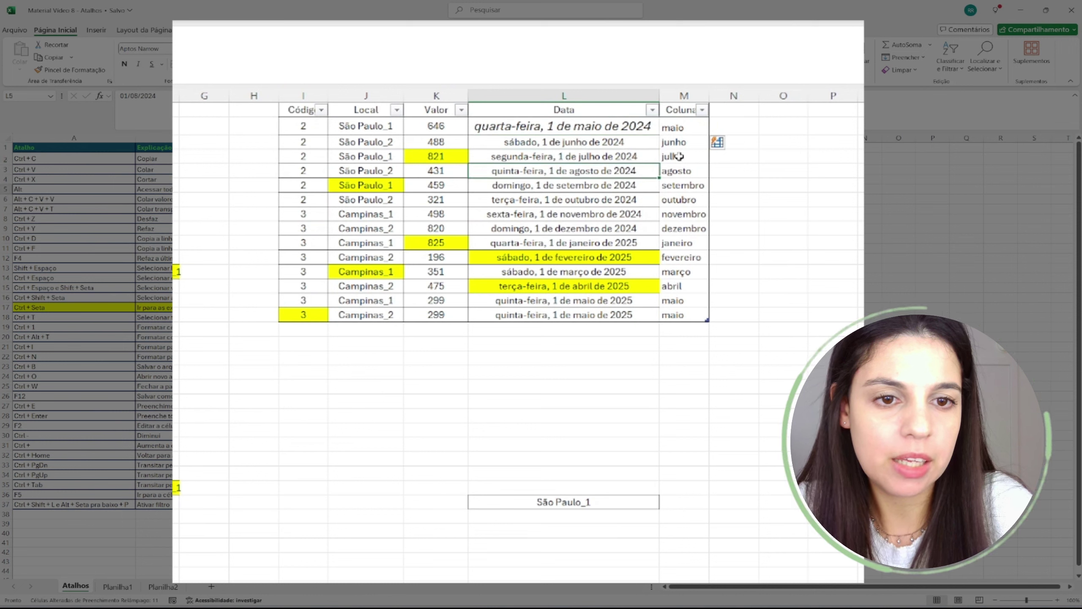
left_click(679, 188)
left_click(682, 231)
left_click(679, 271)
left_click(686, 314)
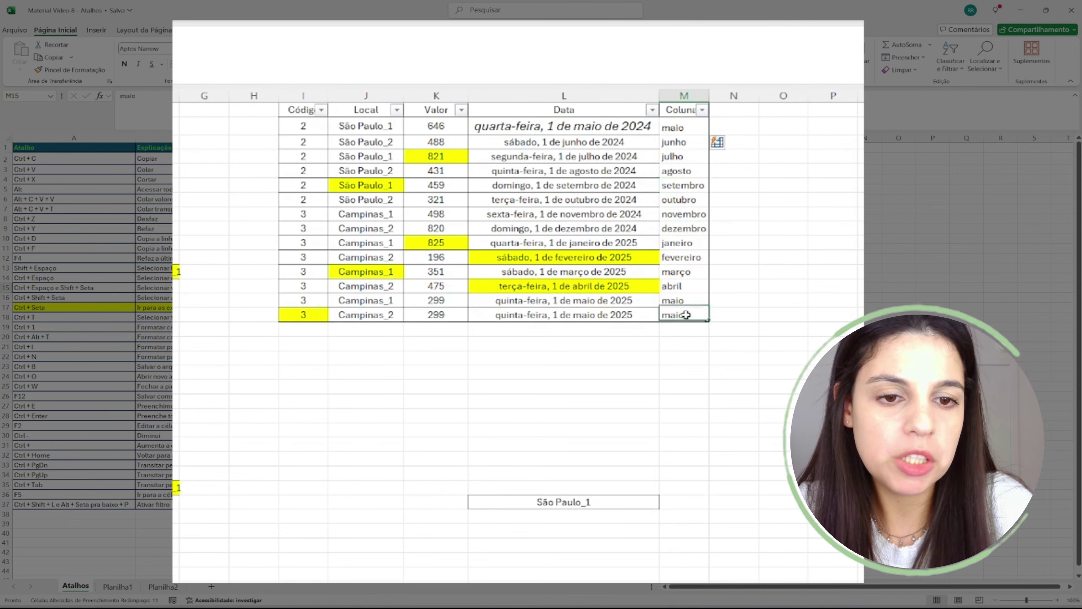
left_click(559, 315)
left_click(567, 302)
left_click(581, 274)
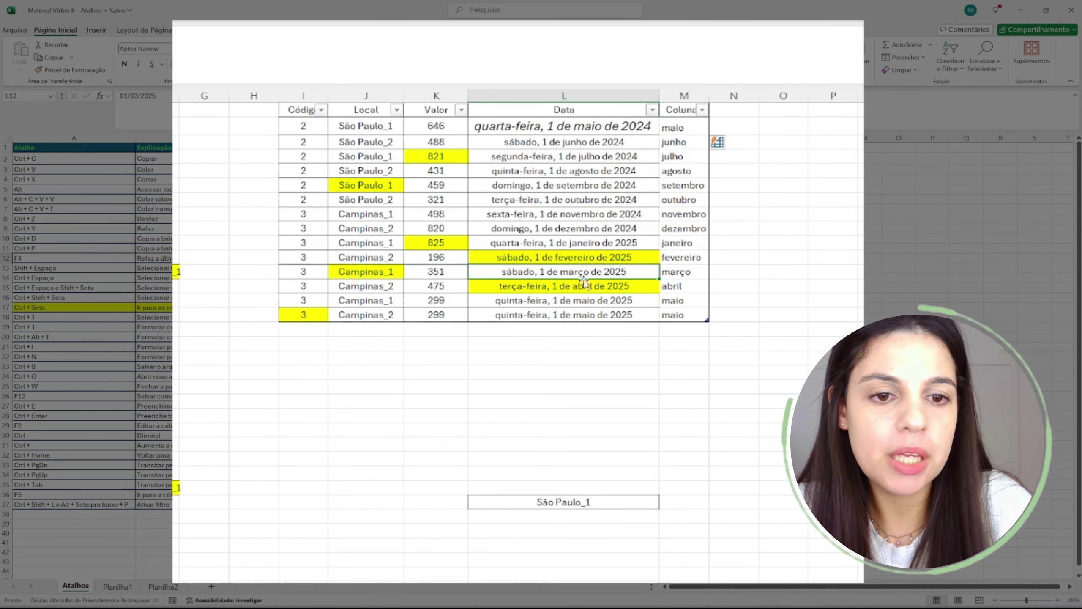
left_click(686, 246)
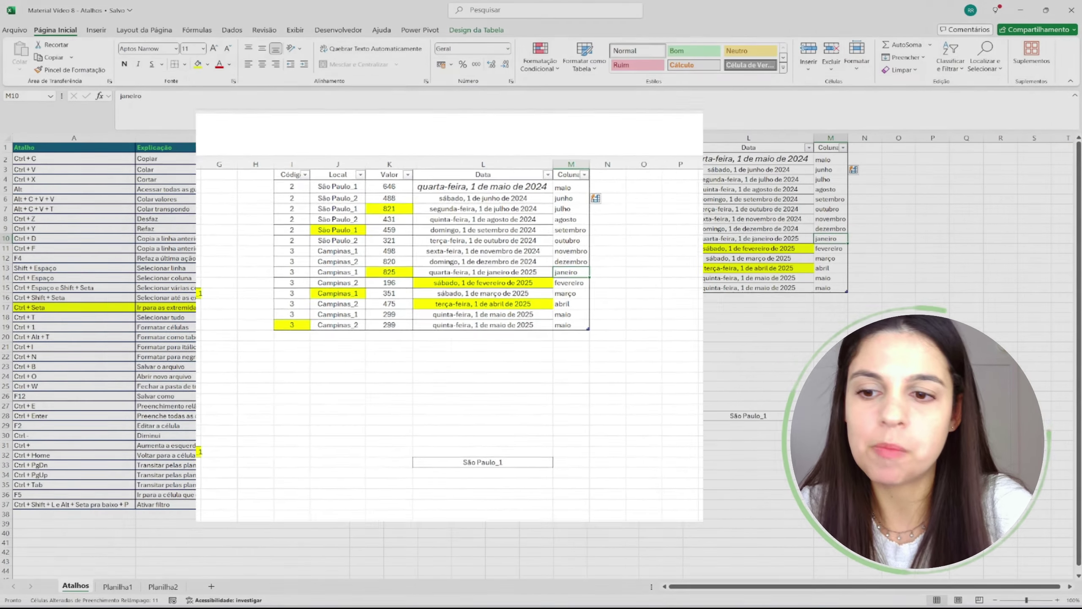
- Fill the Ctrl + E row (A27:B27) yellow by repeating the last format with F4
left_click_drag(40, 408, 167, 405)
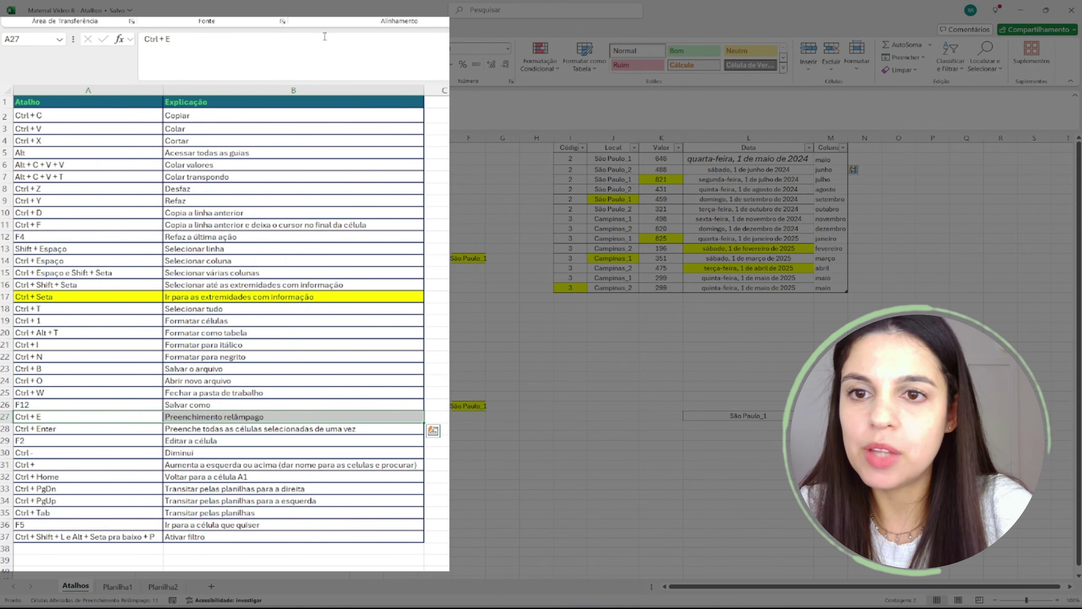
key("F4")
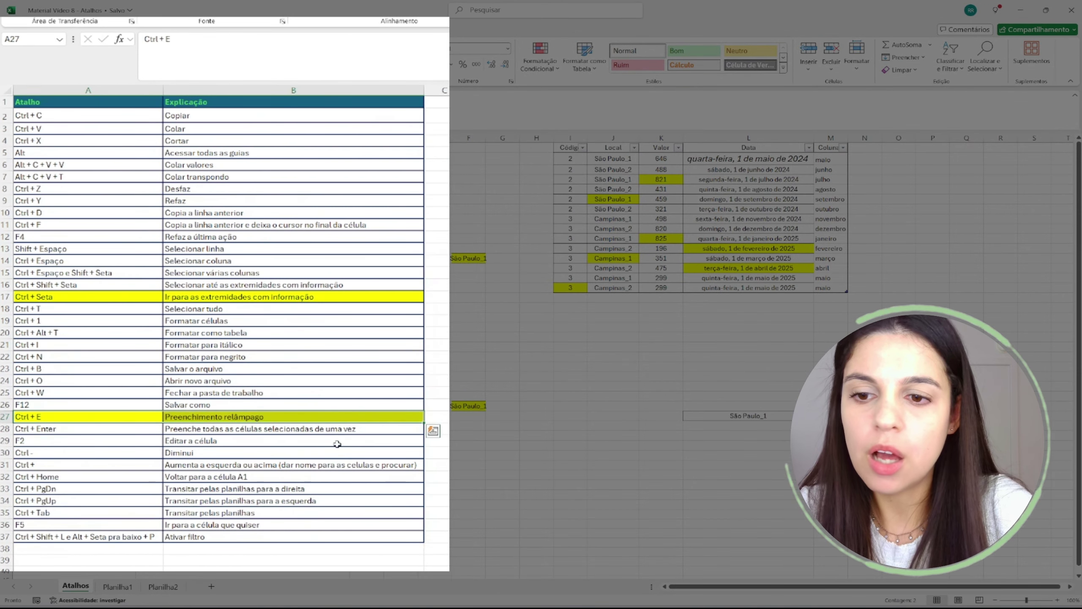
left_click(277, 463)
left_click(62, 430)
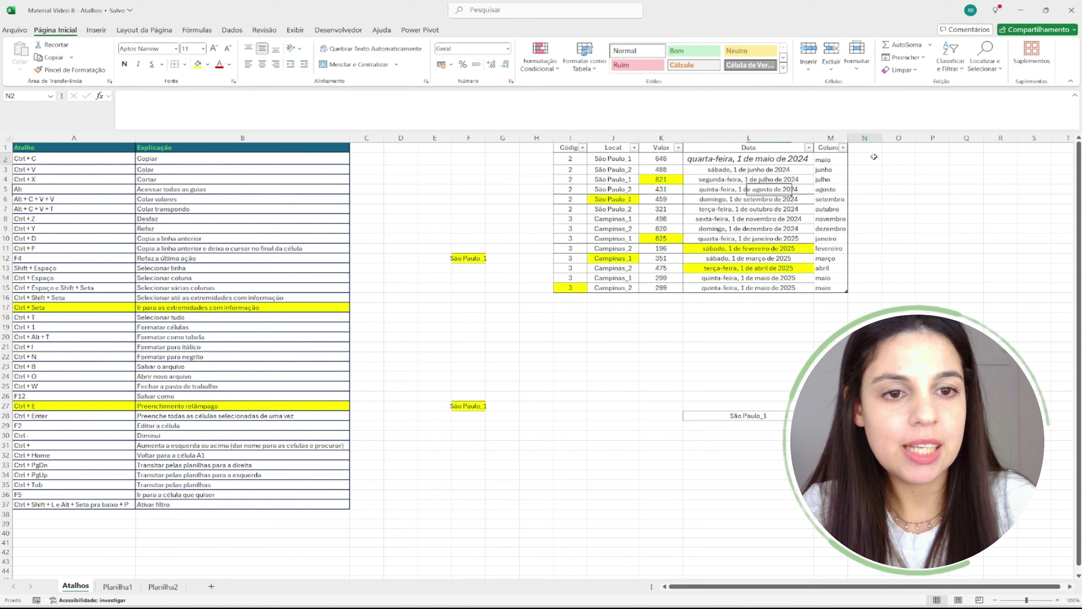
left_click(871, 157)
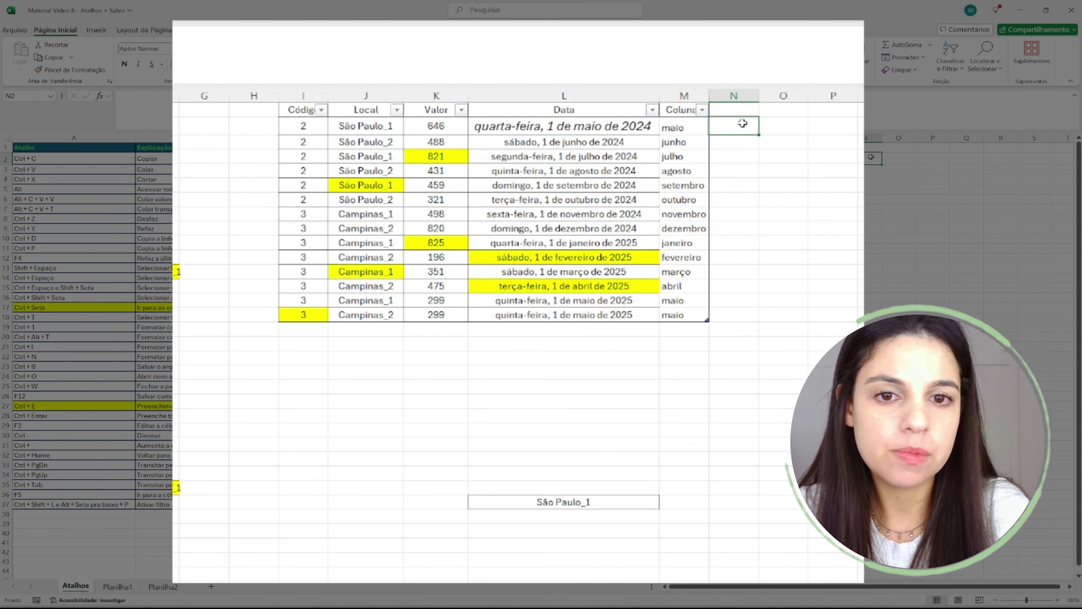
- Add a 'vended' header in N1 and fill N2:N15 with the seller's name using Ctrl+Enter
key("Up")
type("vended")
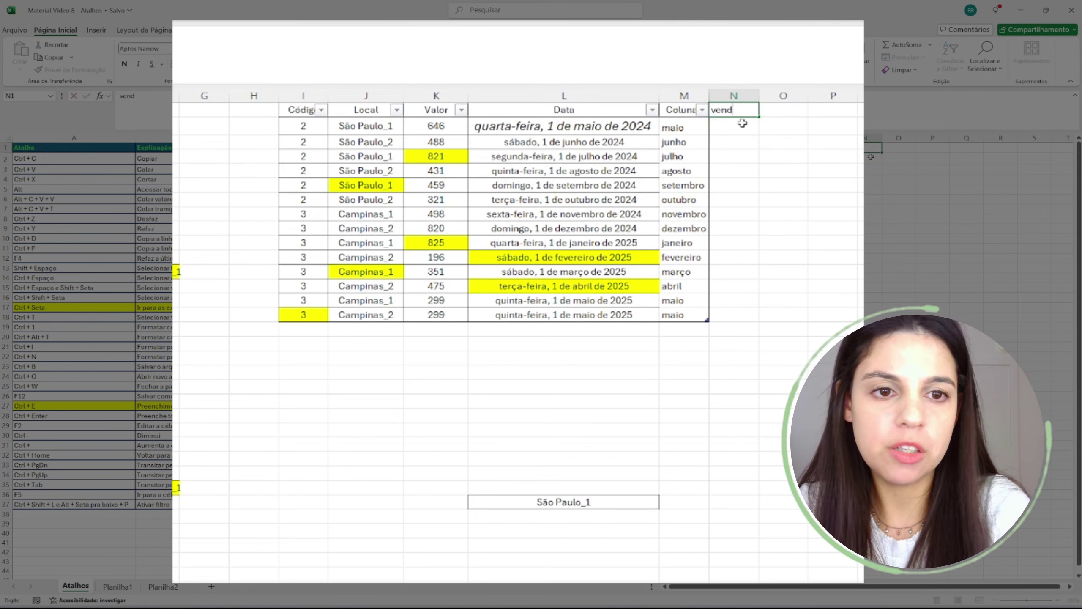
key("Return")
key("shift+Down")
key("shift+Down")
key("shift+Down")
key("shift+Down")
key("shift+Down")
key("shift+Down")
key("shift+Down")
key("shift+Down")
key("shift+Down")
key("shift+Down")
key("shift+Down")
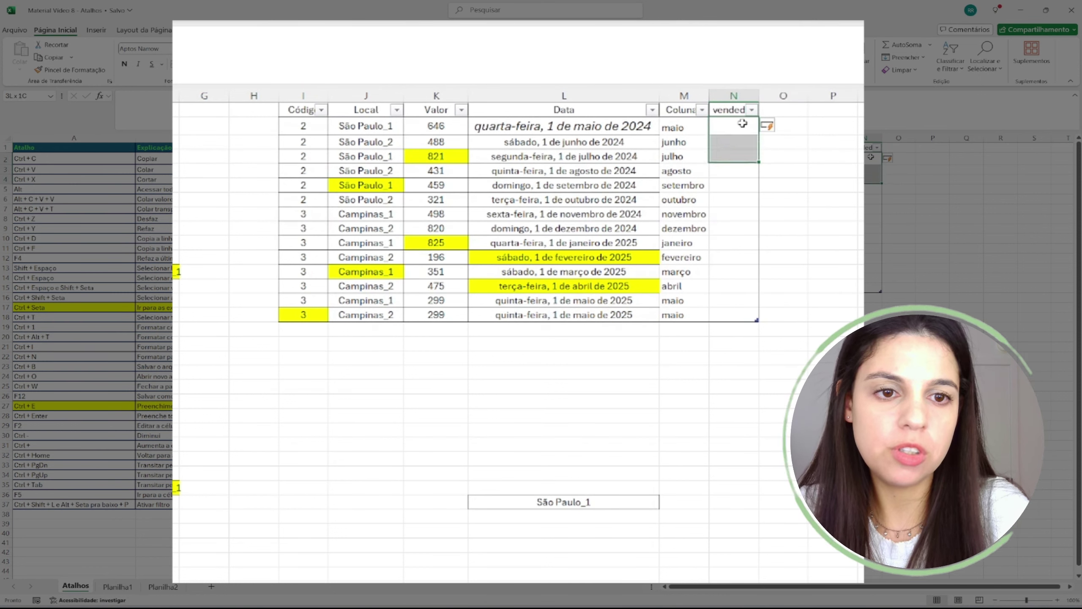
key("shift+Down")
key("shift+Down")
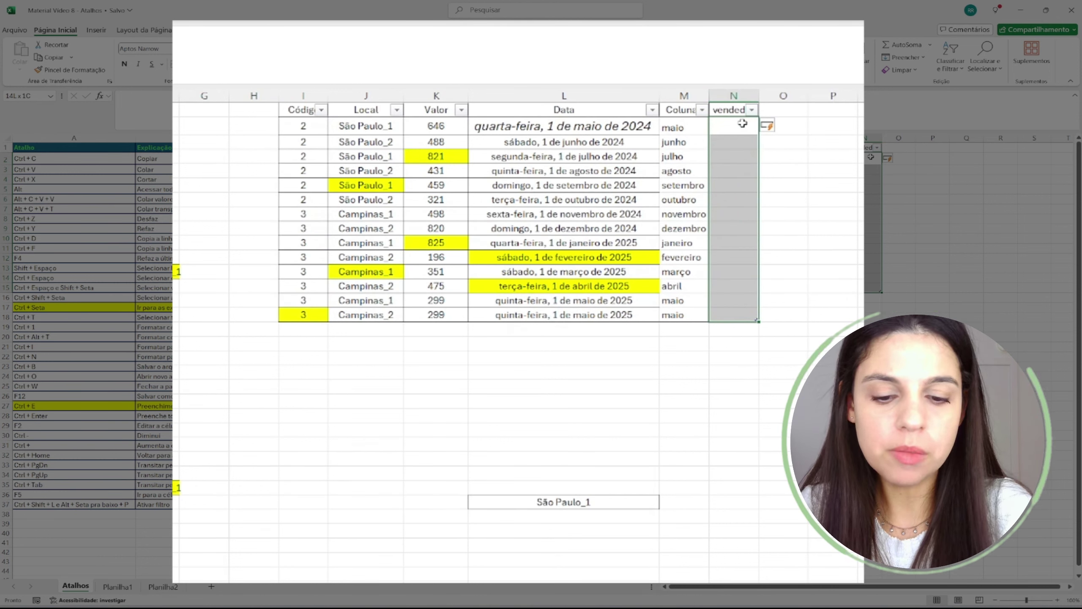
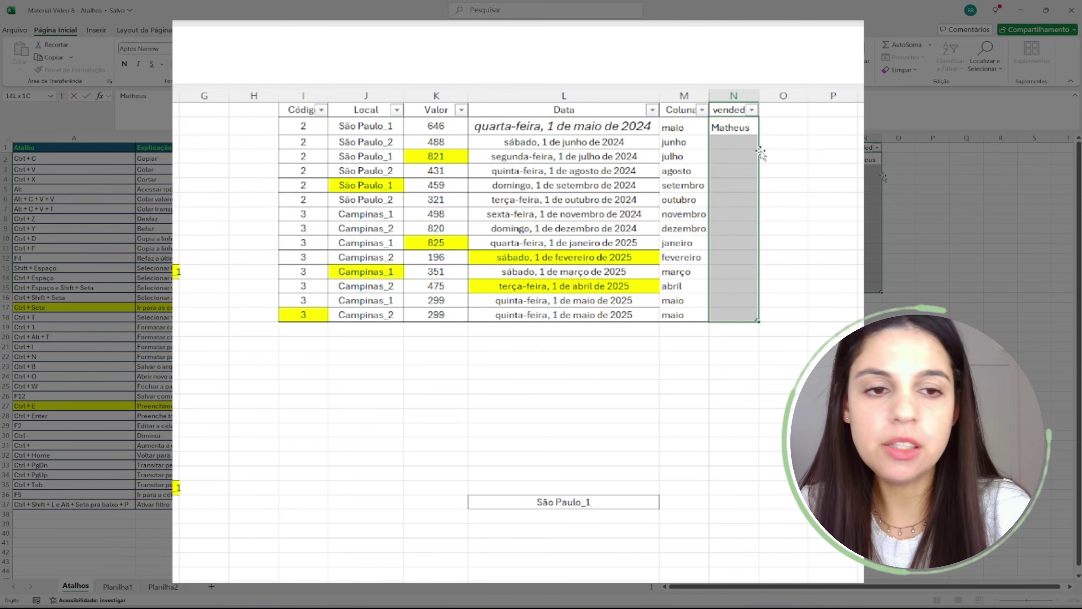
key("ctrl+Return")
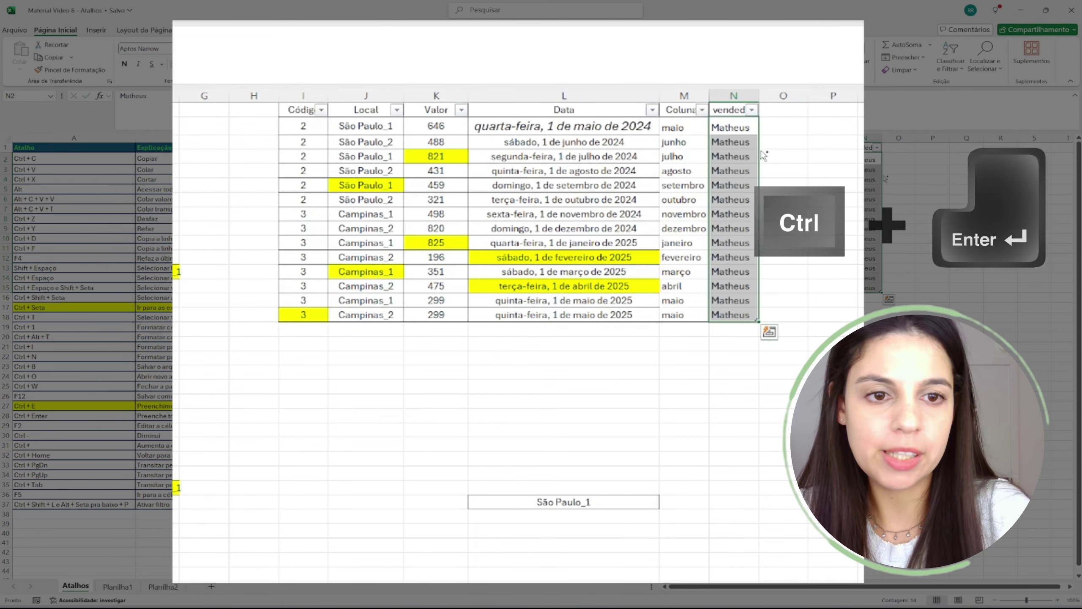
left_click(823, 147)
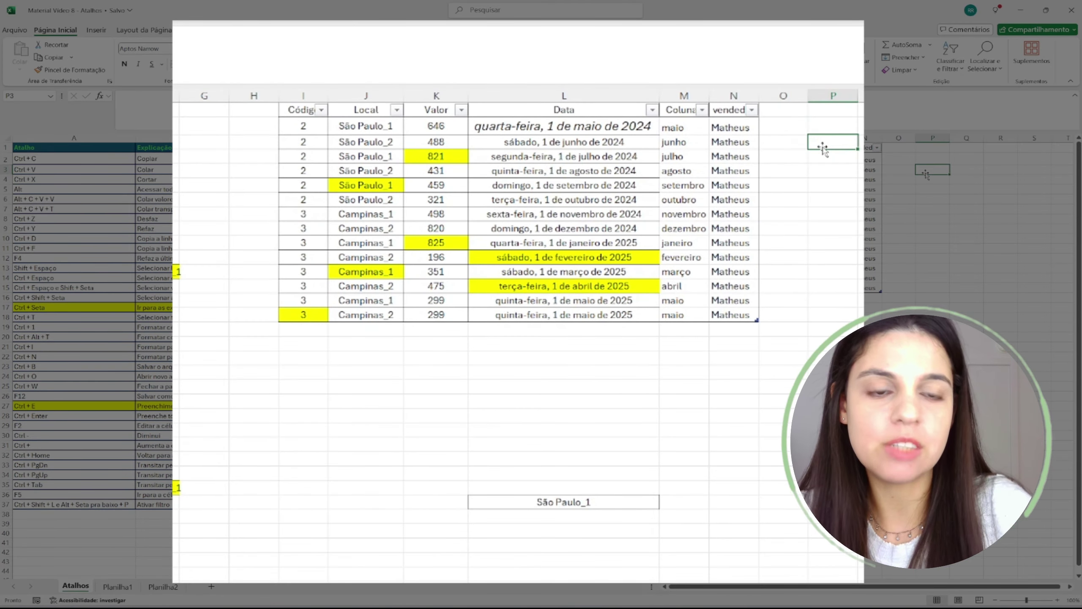
left_click(726, 147)
key("ctrl+shift+Down")
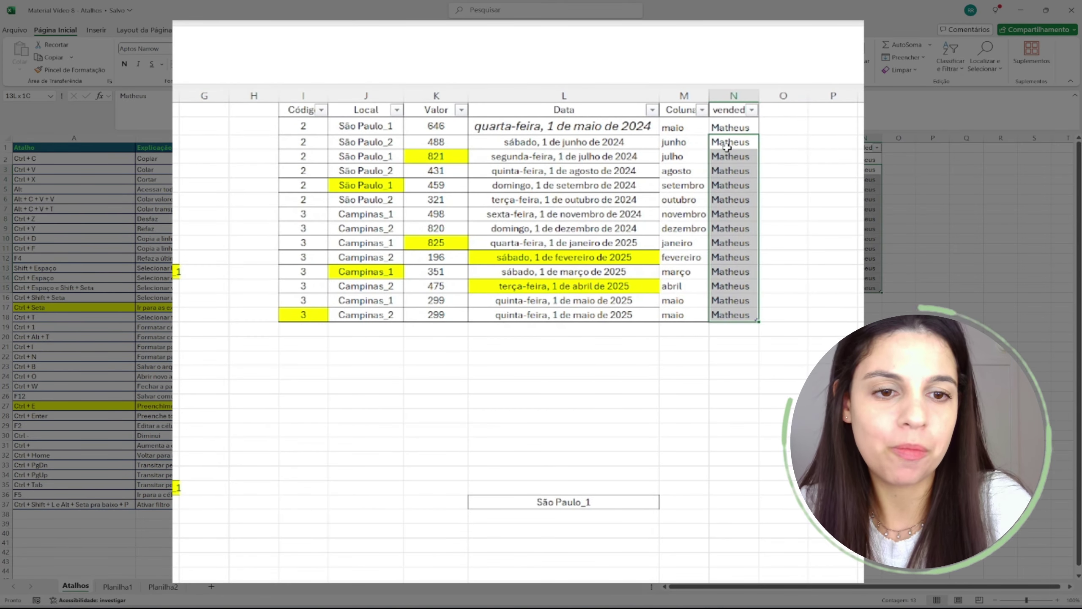
key("Delete")
key("Up")
key("ctrl+c")
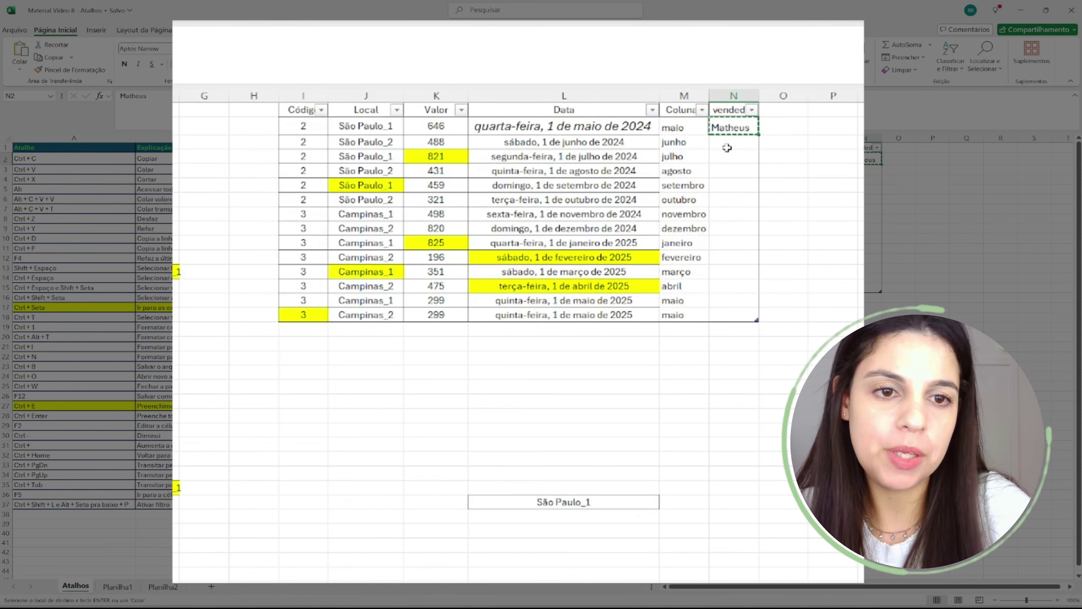
left_click_drag(728, 149, 738, 311)
key("ctrl+v")
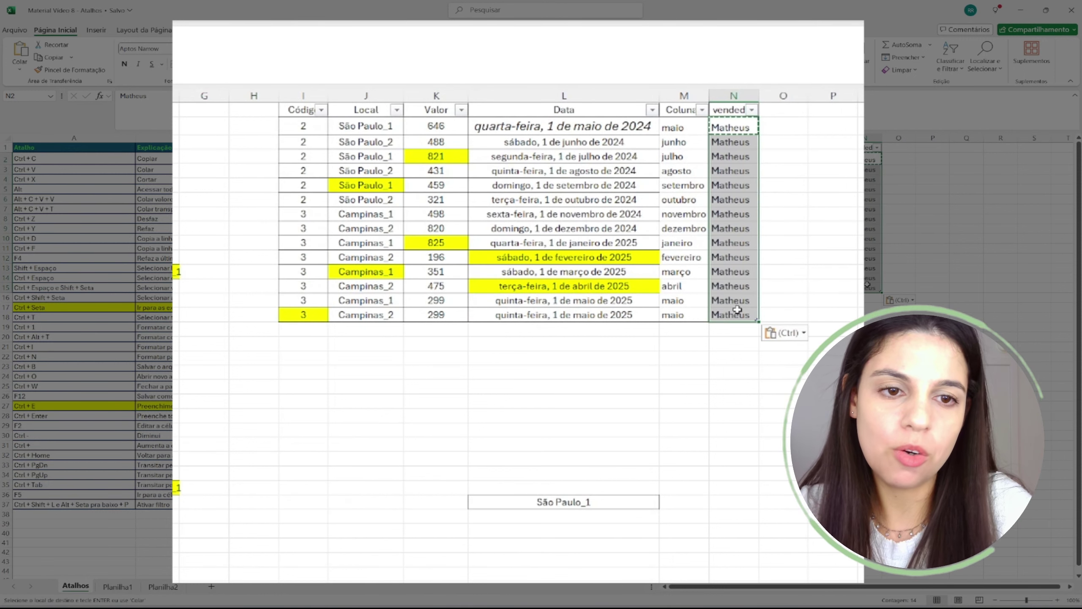
left_click(796, 230)
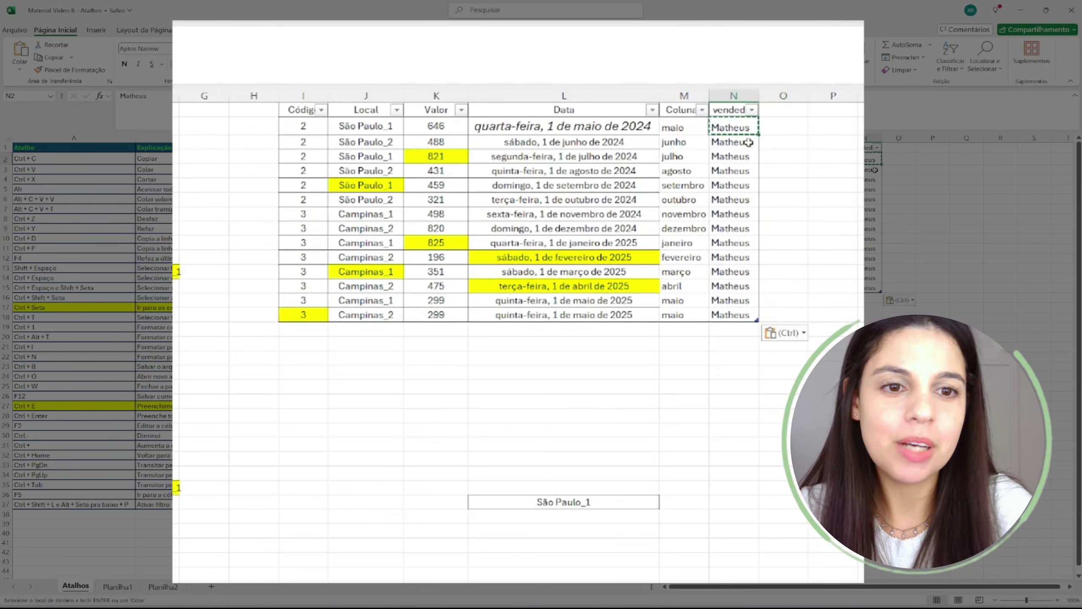
key("Down")
key("ctrl+shift+Down")
key("Delete")
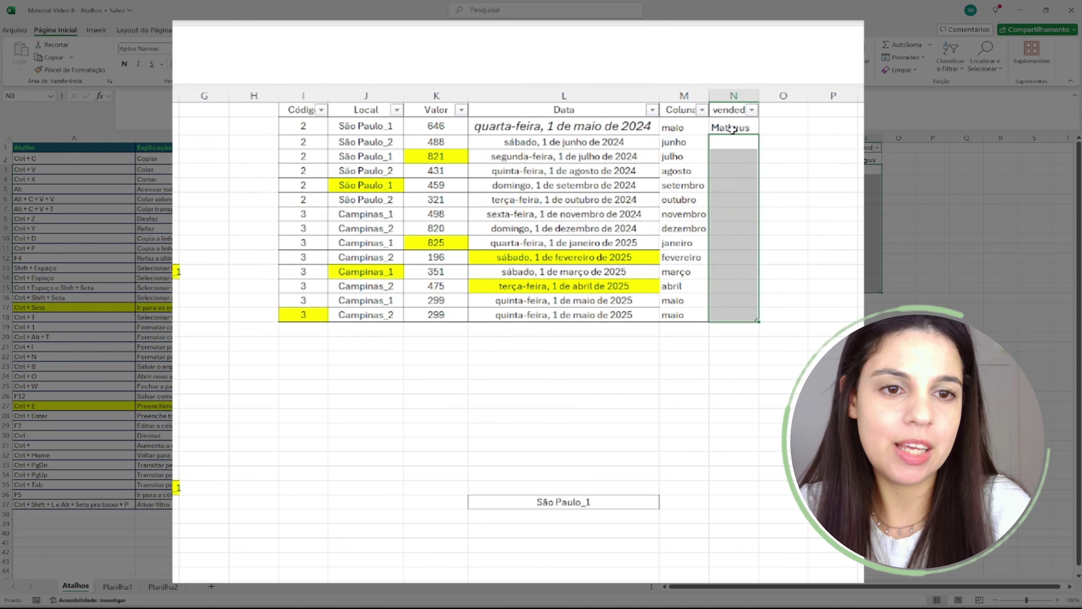
key("Up")
key("shift+Down")
key("shift+Down")
key("shift+Down")
key("shift+Down")
key("shift+Down")
key("shift+Down")
key("shift+Down")
key("shift+Down")
key("shift+Down")
key("shift+Down")
key("shift+Down")
key("shift+Down")
key("shift+Down")
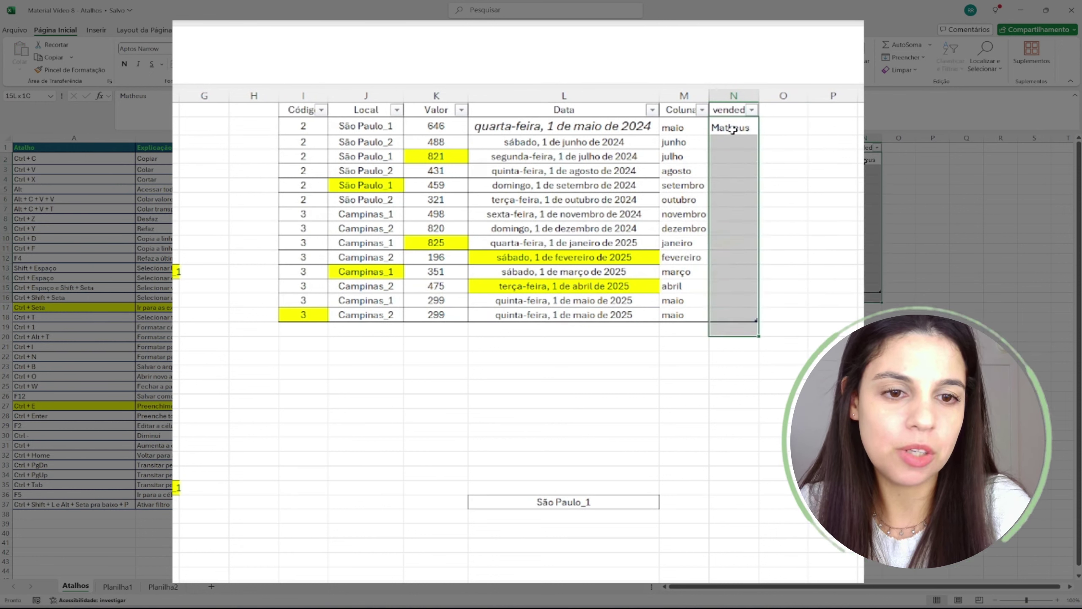
type("Ma")
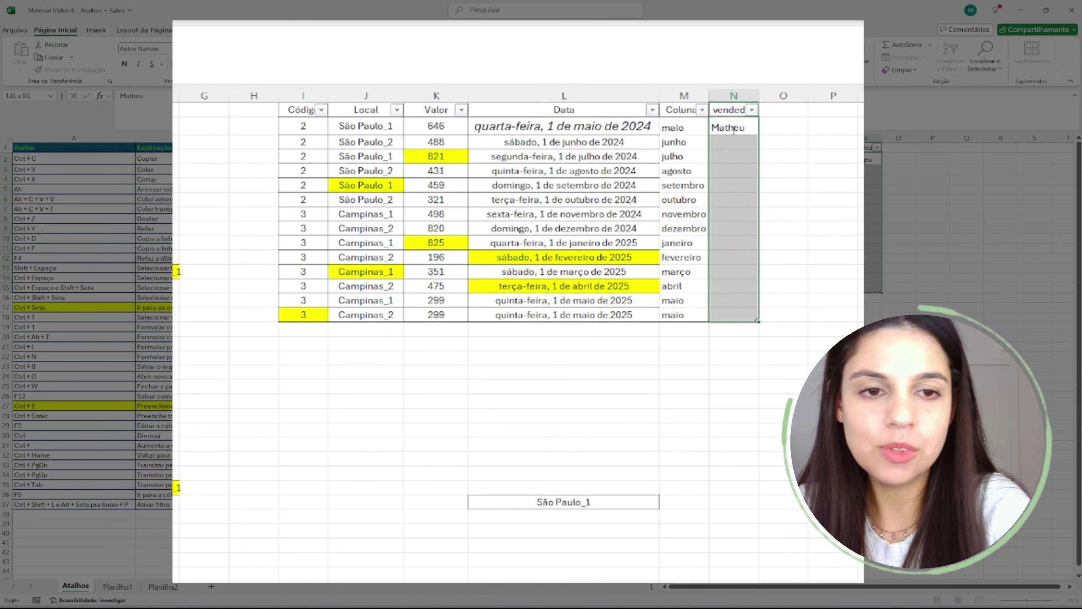
key("ctrl+Return")
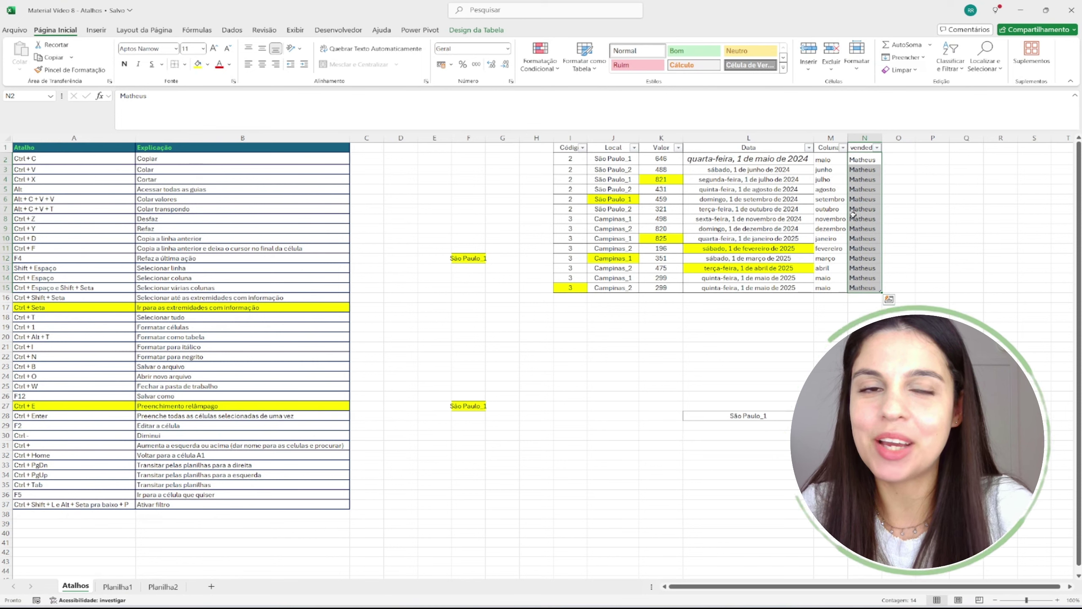
left_click(748, 357)
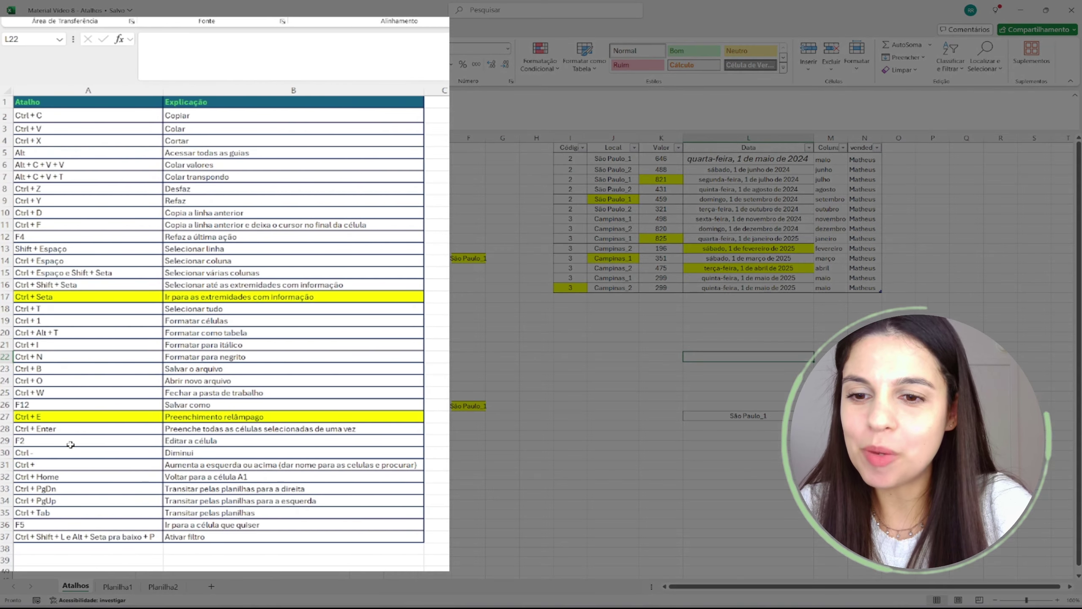
left_click_drag(80, 443, 222, 442)
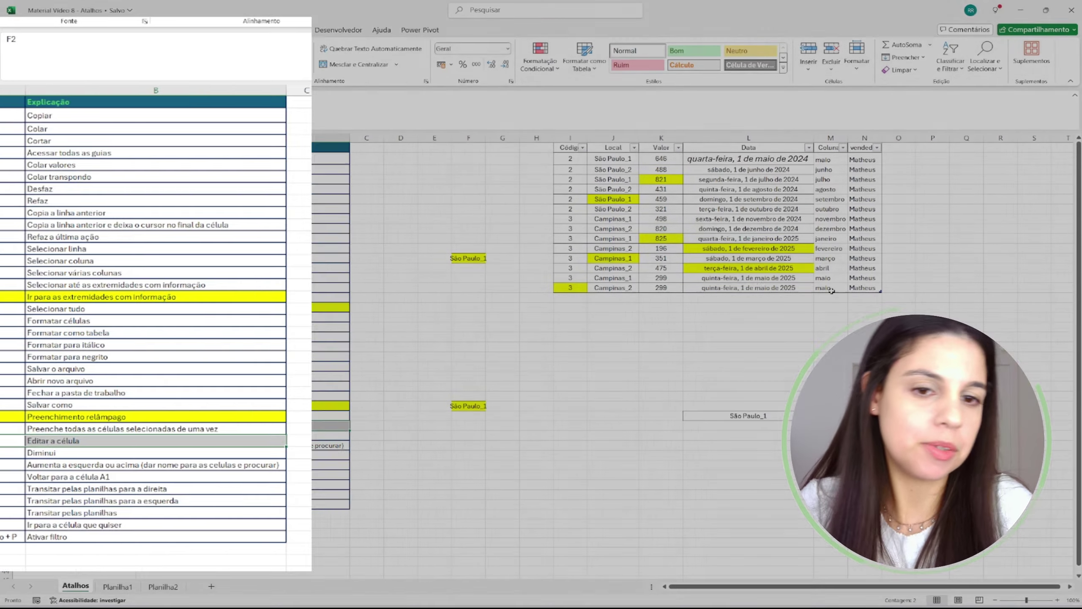
left_click(781, 288)
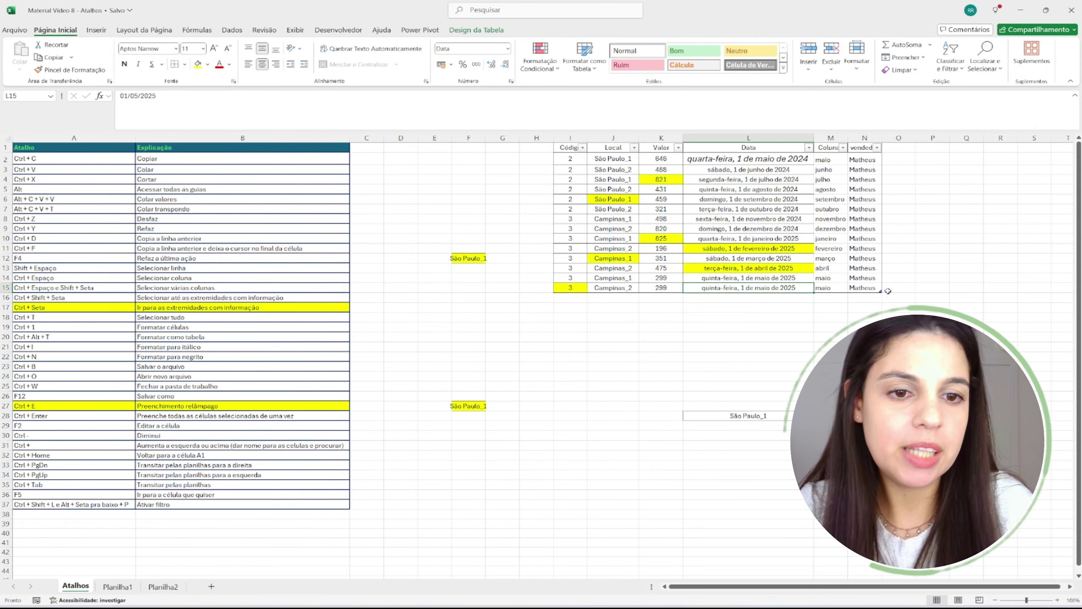
left_click(873, 289)
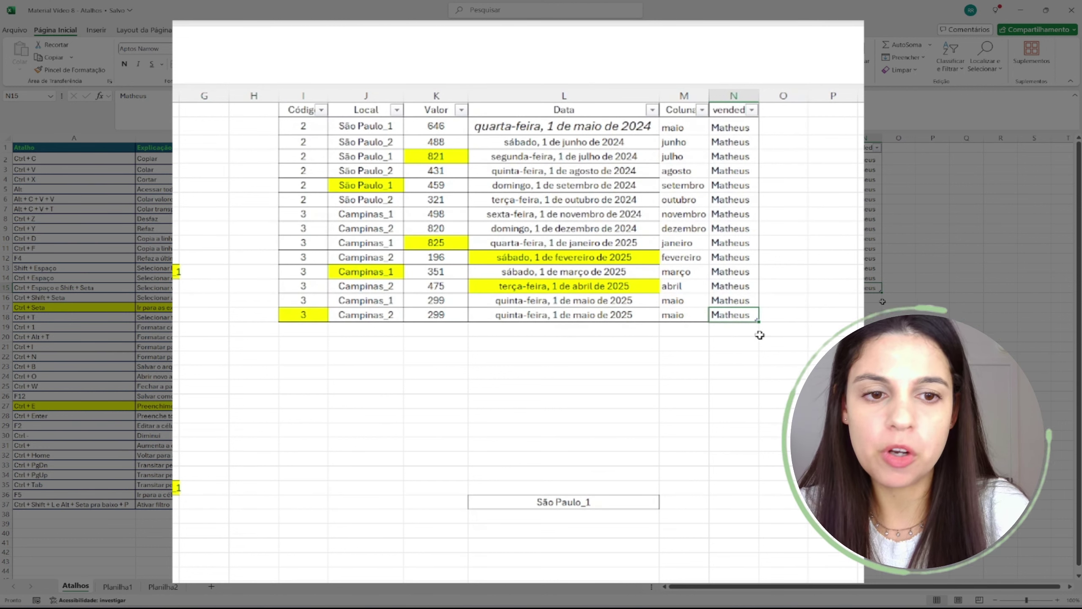
- Try replacing the seller name in N15, then undo the change
type("SANTO")
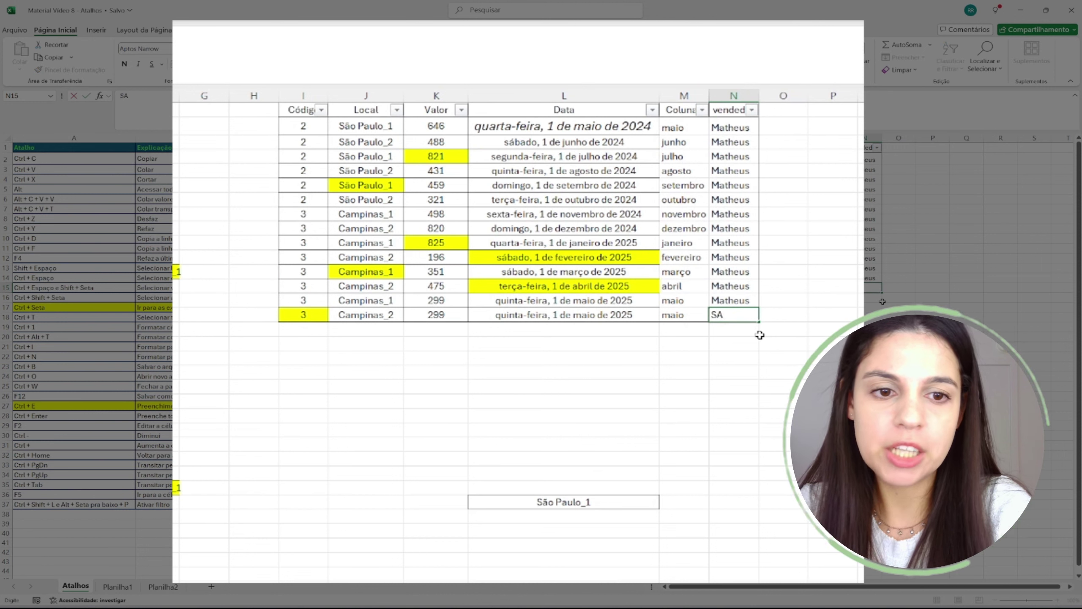
key("BackSpace")
key("BackSpace")
key("BackSpace")
key("BackSpace")
type("antos")
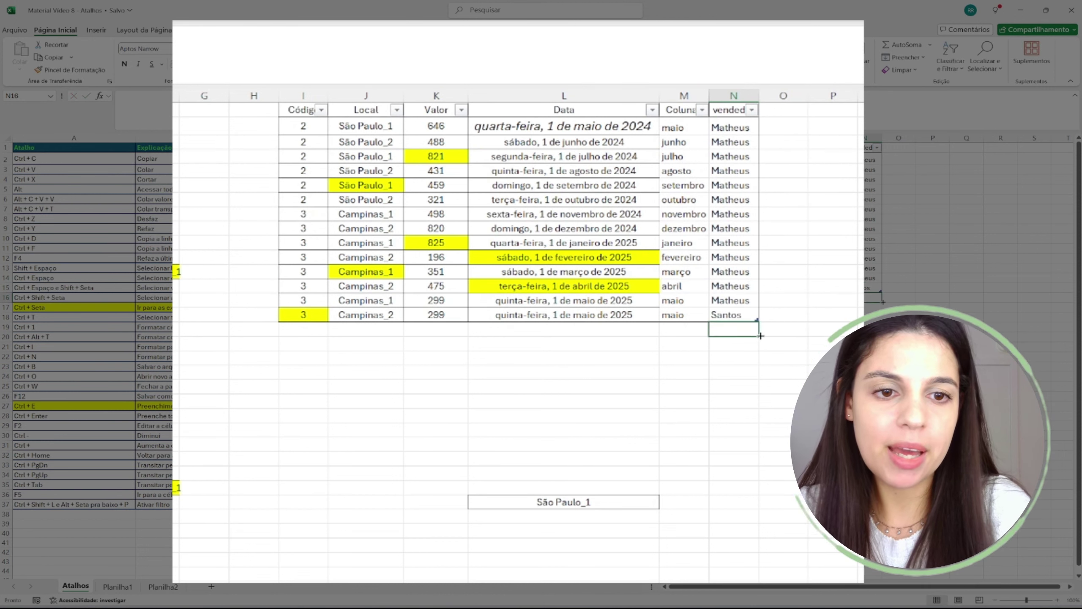
key("ctrl+Return")
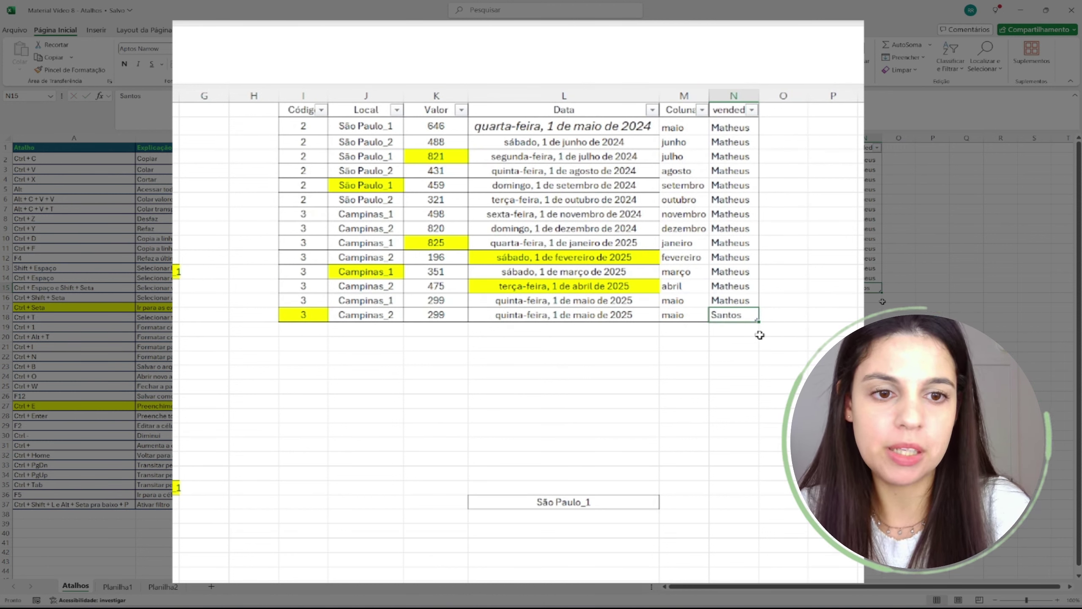
key("ctrl+z")
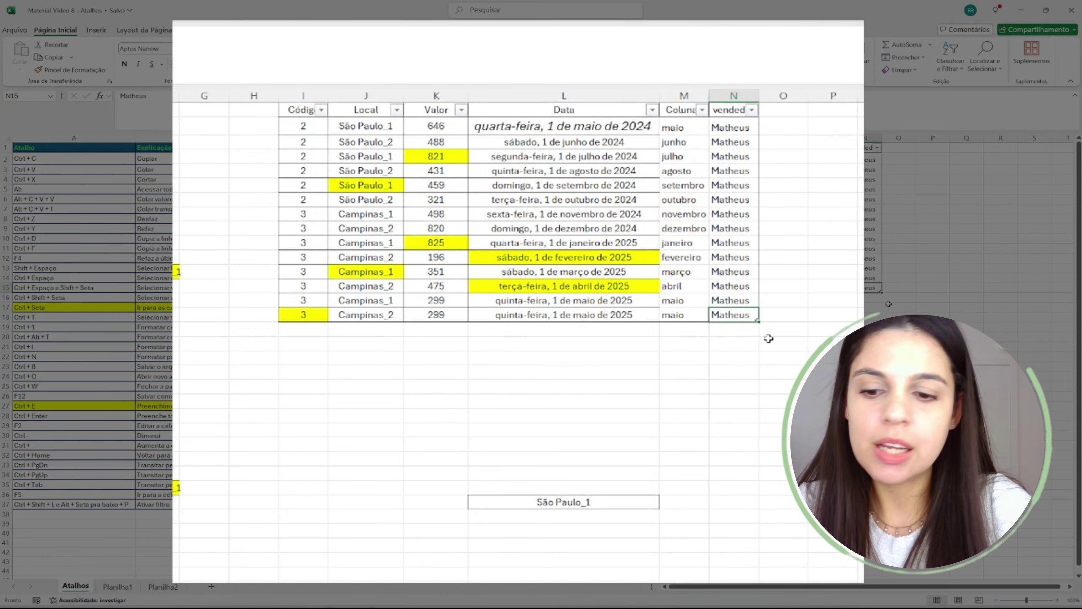
- Append the surname to N15's seller name, AutoFit column N, and complete N14 likewise
key("F2")
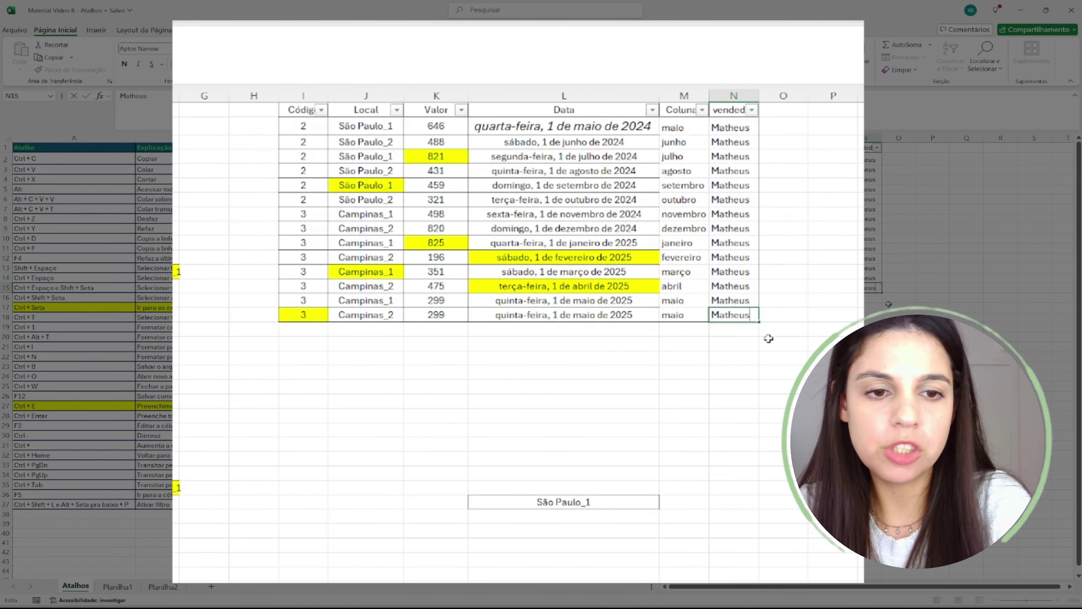
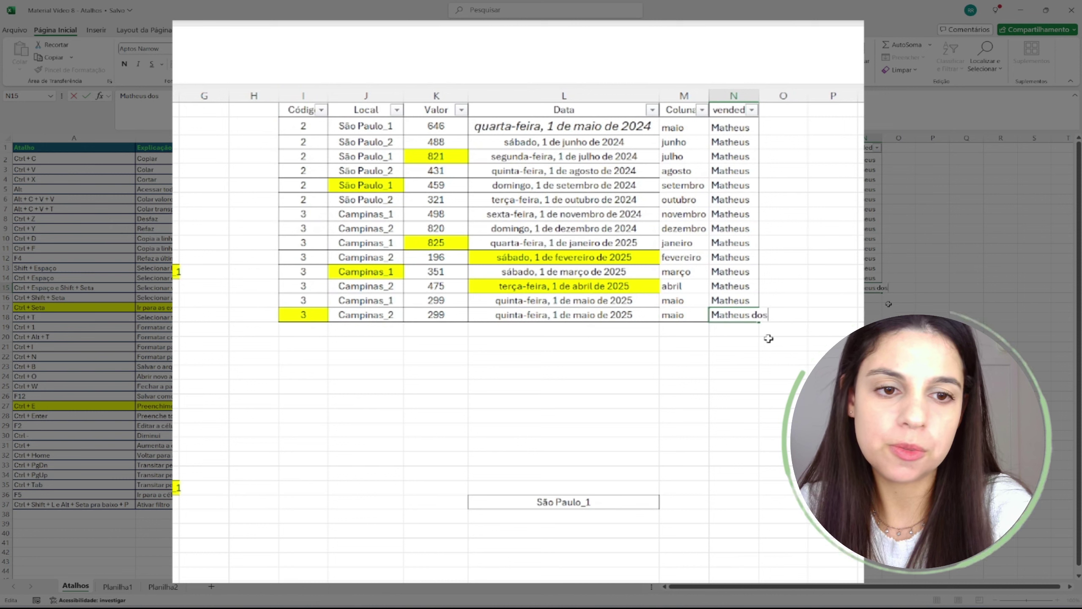
key("Return")
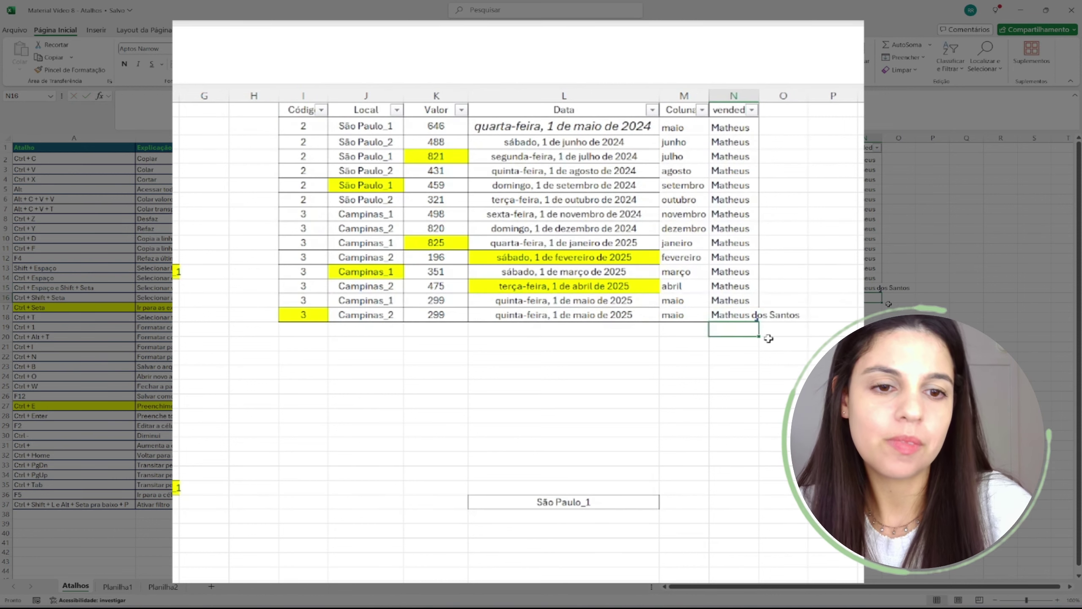
double_click(758, 96)
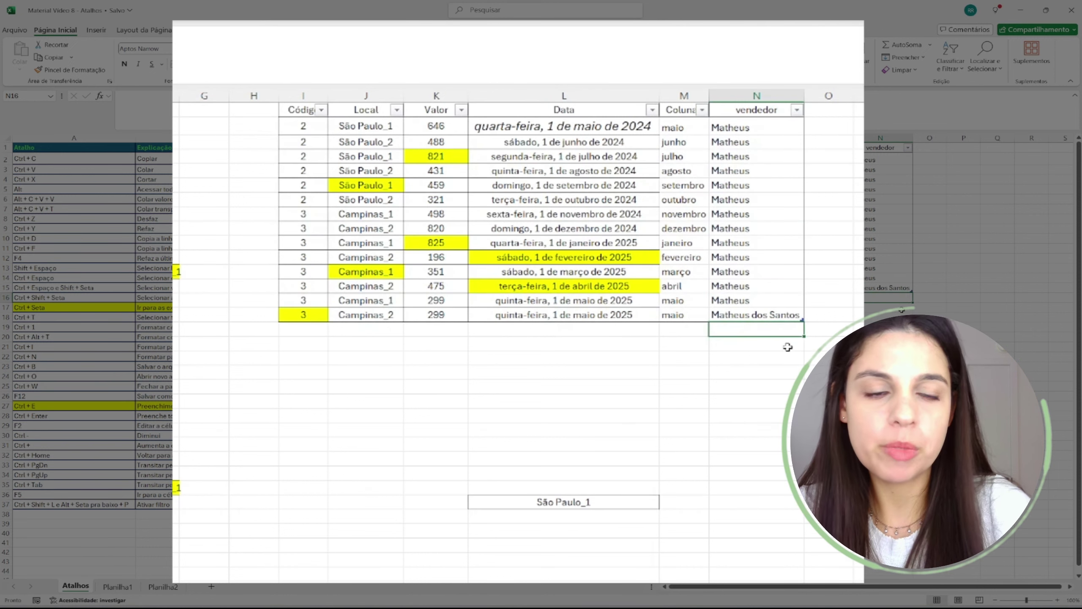
left_click(768, 298)
double_click(768, 298)
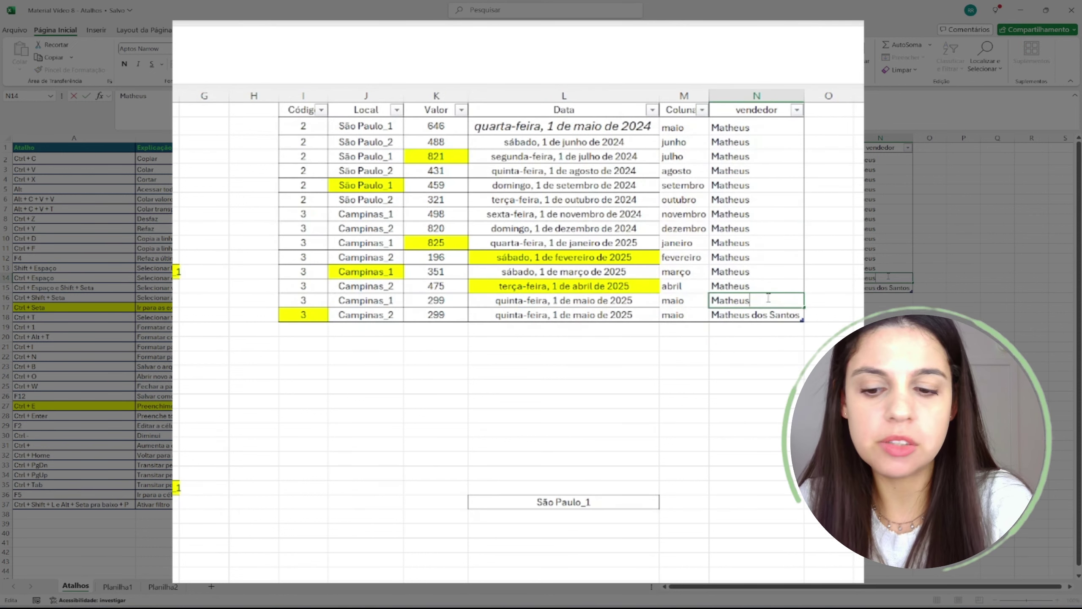
key("Return")
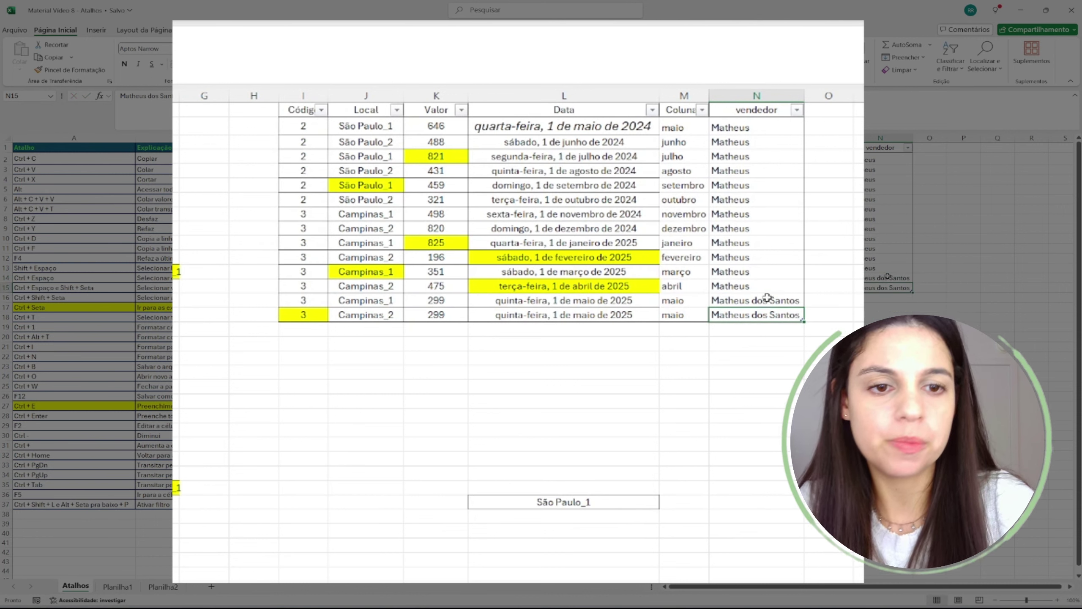
left_click(71, 426)
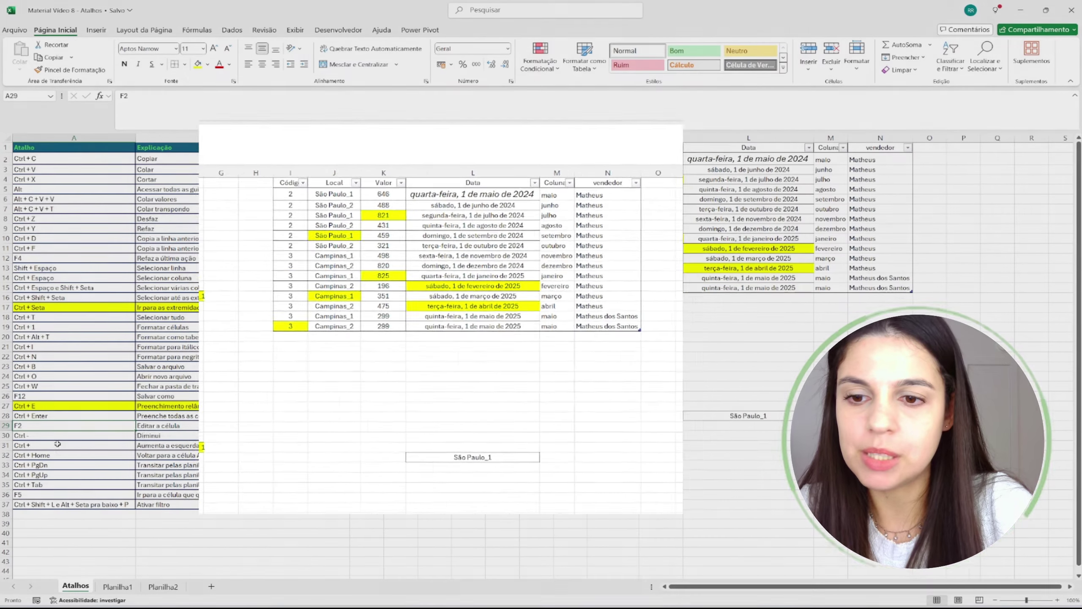
left_click(162, 436)
left_click(41, 437)
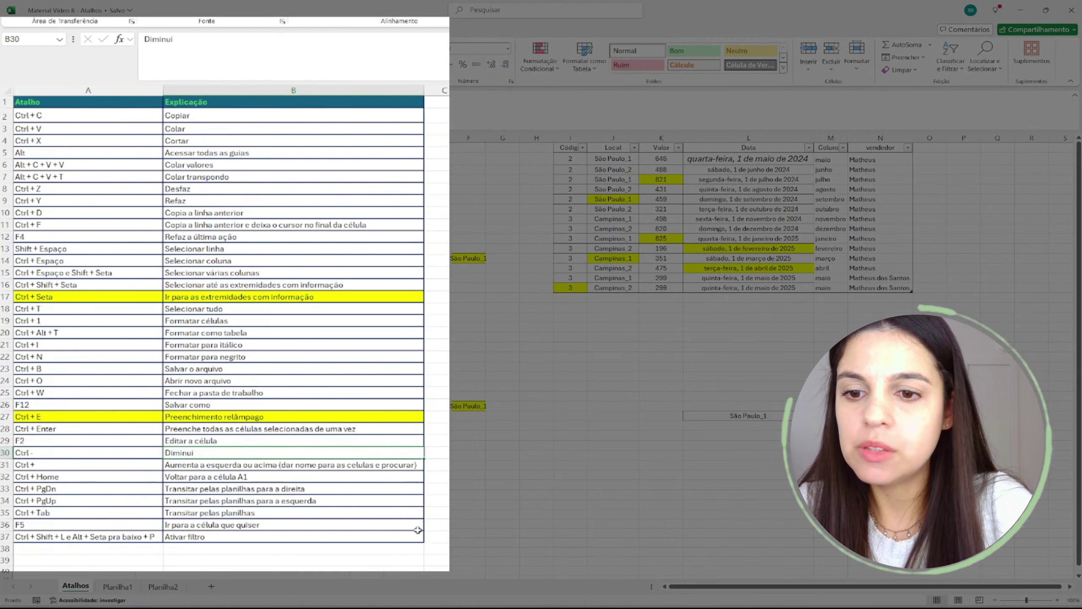
left_click(460, 298)
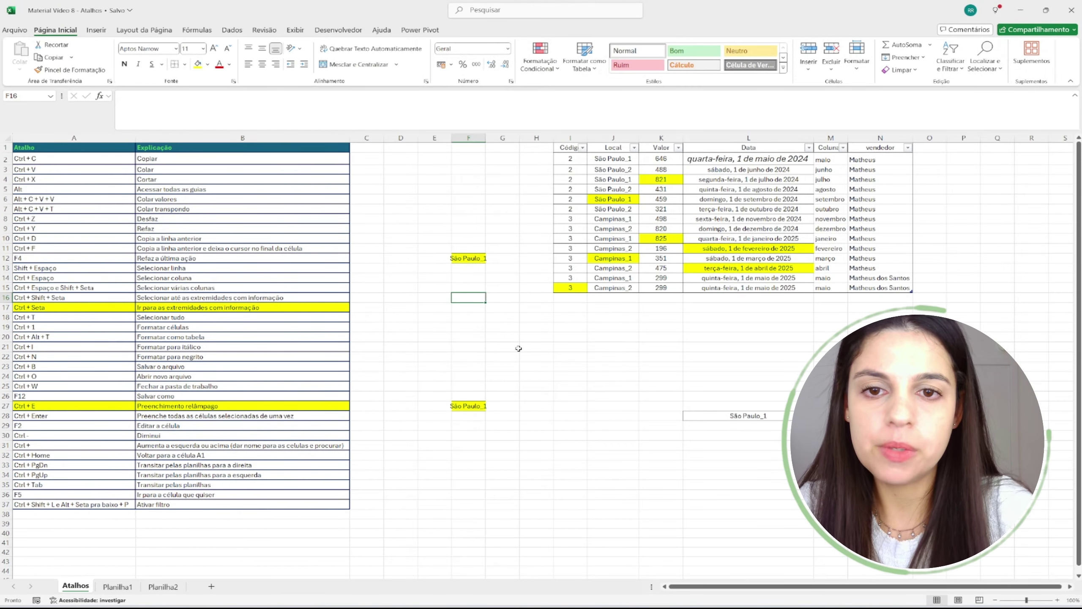
key("Up")
key("Up")
key("Up")
key("Up")
key("Up")
key("Up")
key("Up")
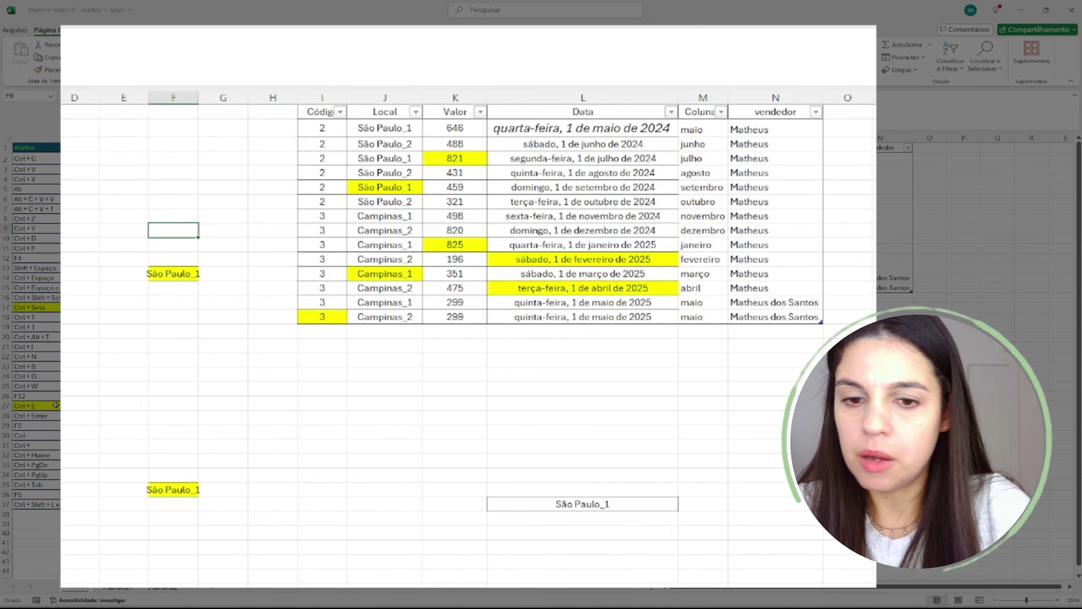
- Delete column F with its São Paulo_1 cells, then delete test row 41
key("ctrl+space")
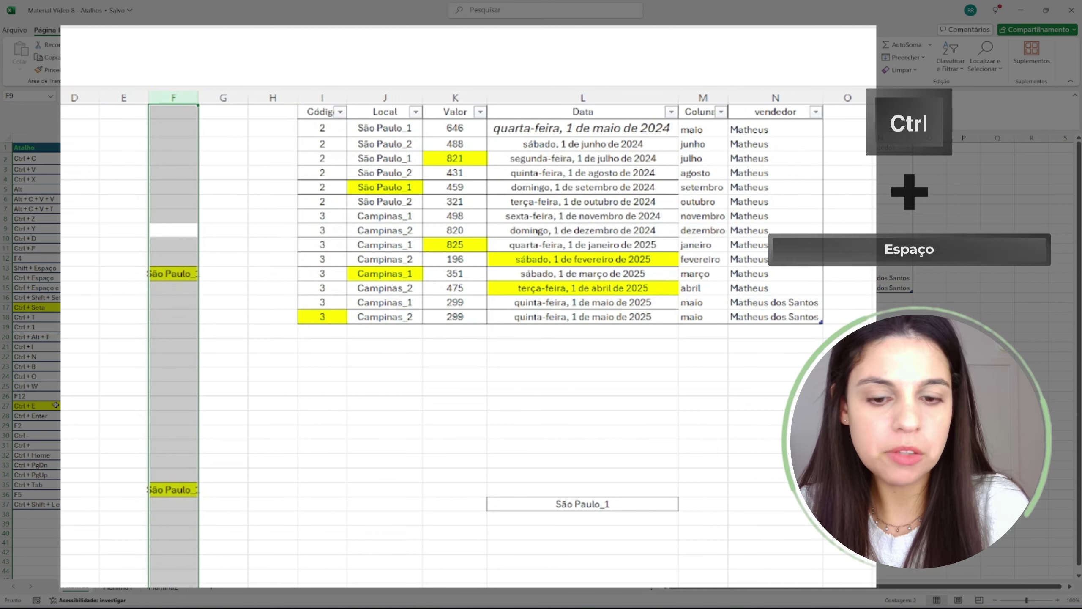
key("ctrl+minus")
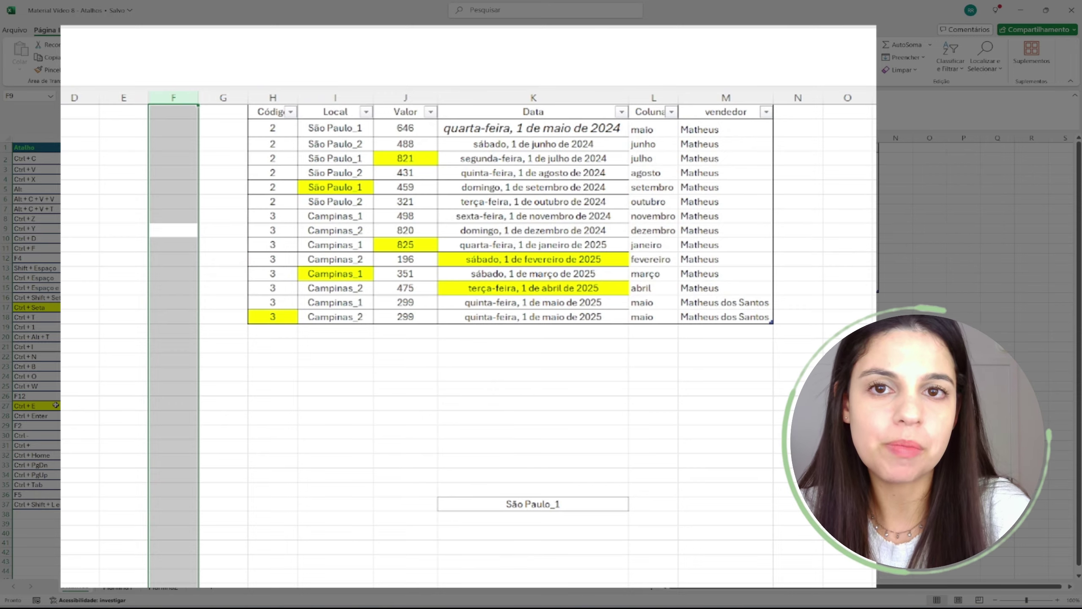
key("Down")
key("Down")
key("Down")
key("Down")
key("Down")
key("Down")
key("Down")
key("Down")
key("Down")
key("Down")
key("Down")
key("Down")
key("Down")
key("Down")
key("Down")
key("Down")
key("Down")
key("Down")
key("Down")
key("Down")
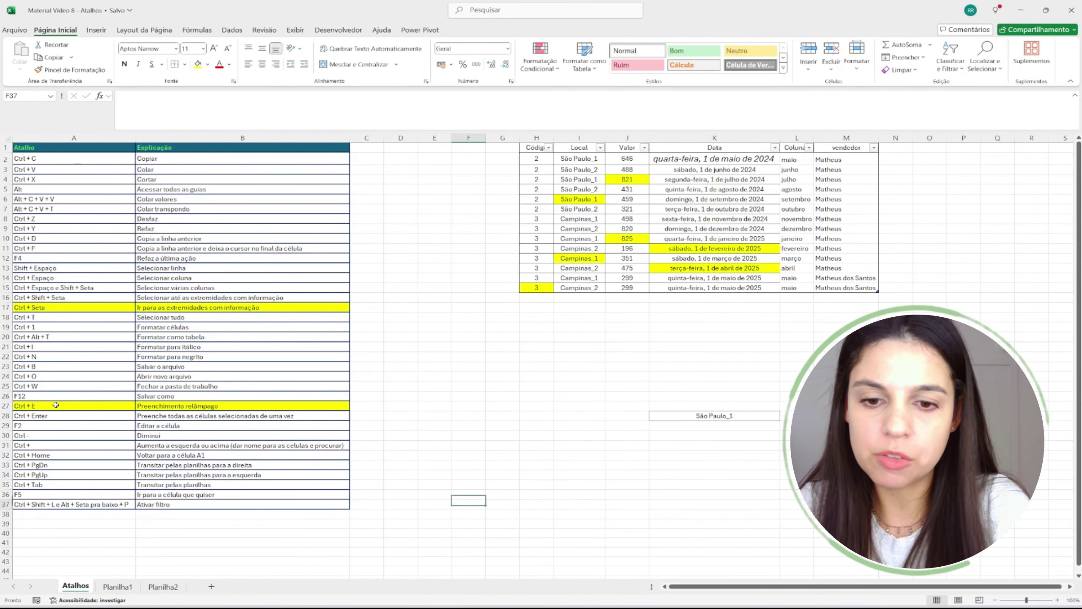
key("Down")
key("Down")
key("Down")
key("Down")
type("sdfsd")
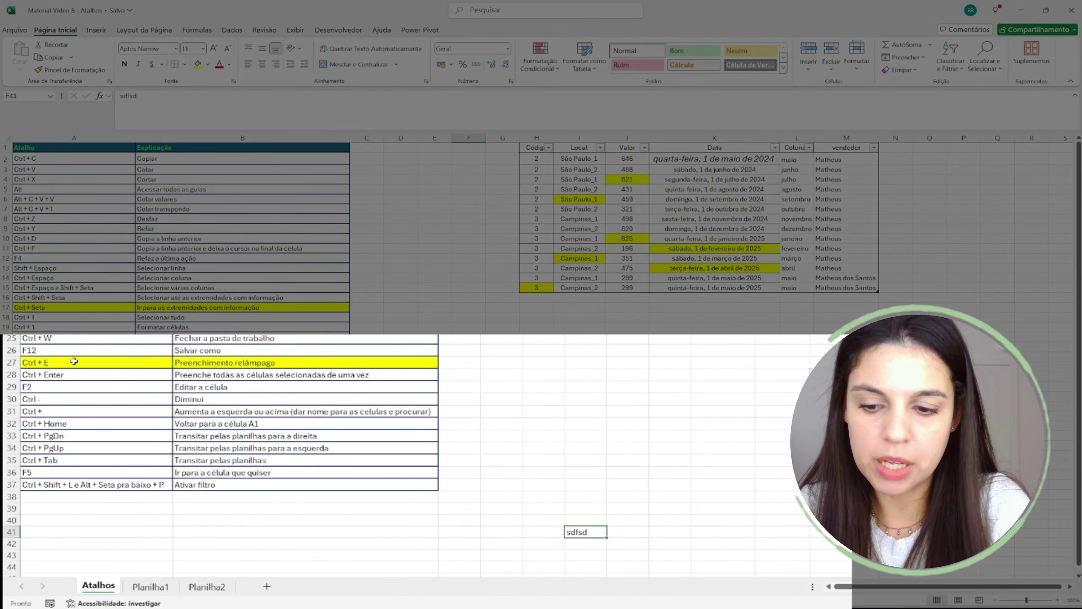
key("shift+space")
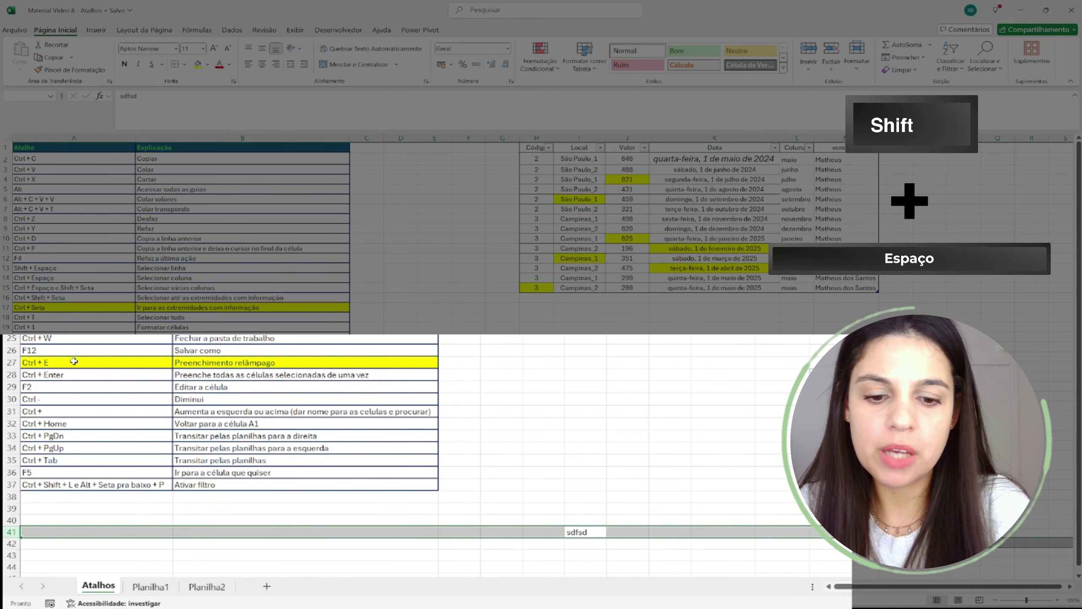
key("ctrl+minus")
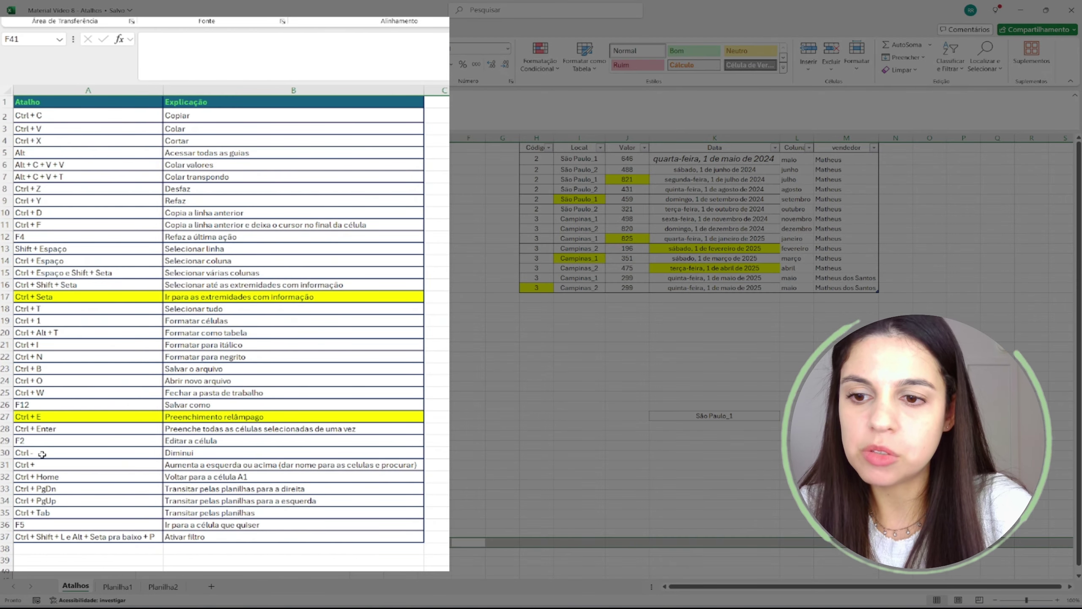
- Insert an empty column at F, shifting Tabela1 back to columns I through N
left_click_drag(43, 454, 213, 456)
left_click_drag(42, 466, 190, 467)
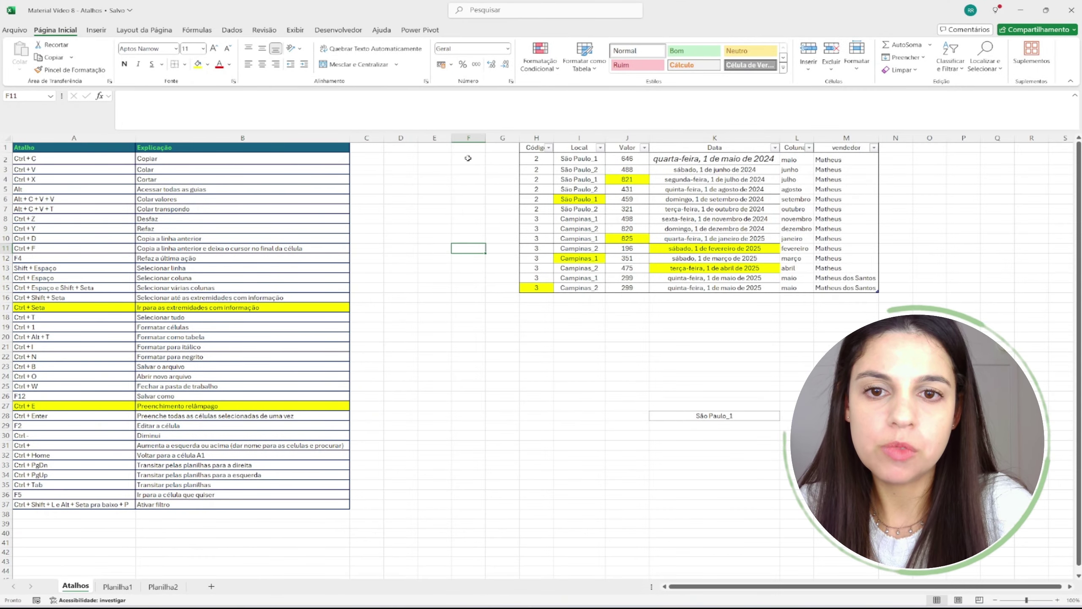
left_click(478, 192)
left_click(474, 297)
key("ctrl+space")
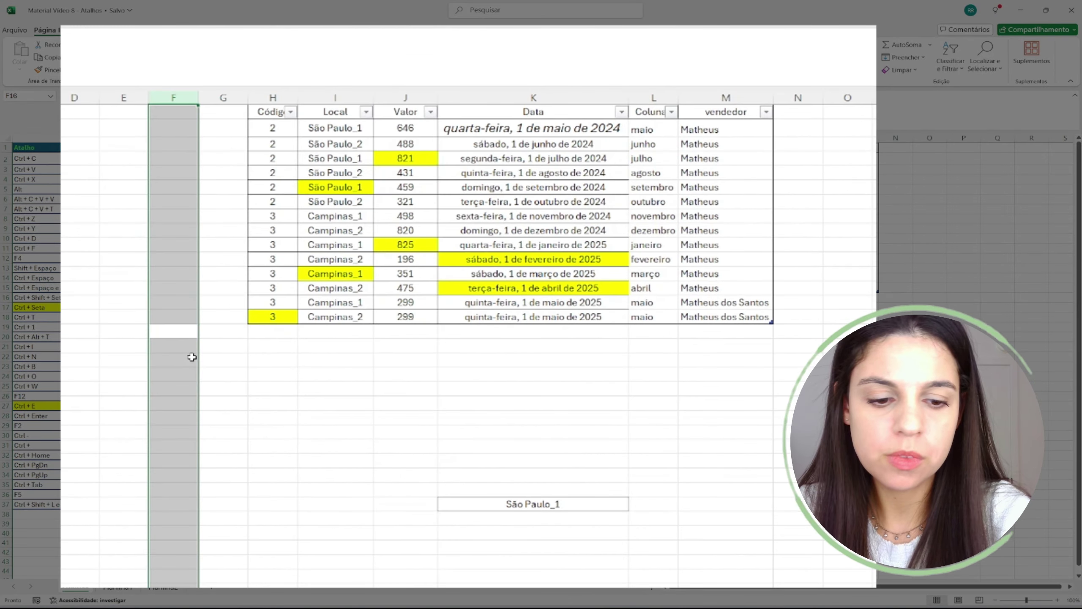
key("ctrl+plus")
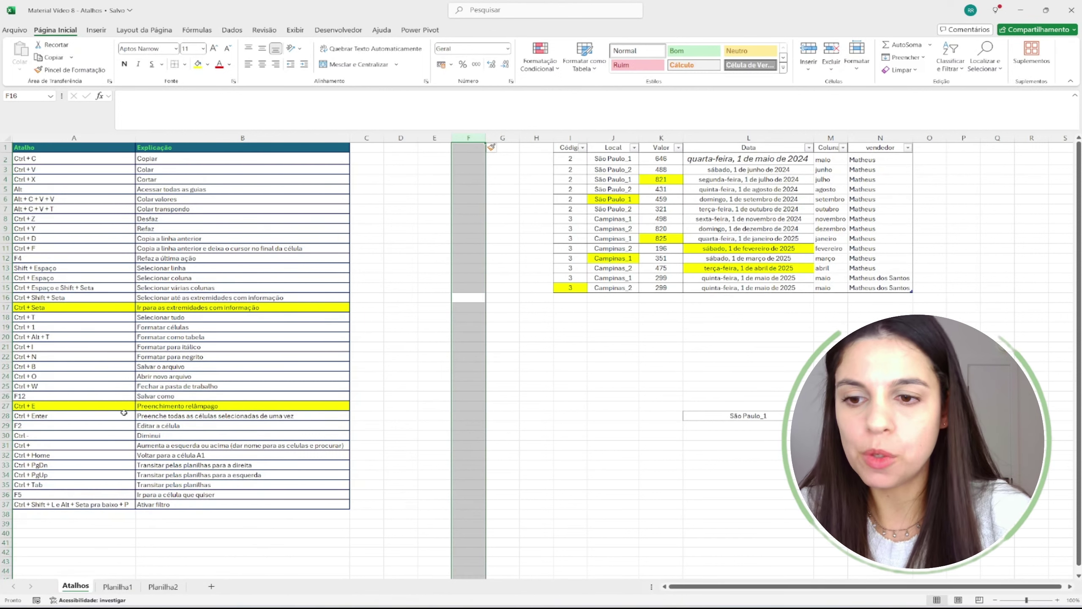
left_click(72, 454)
left_click(564, 389)
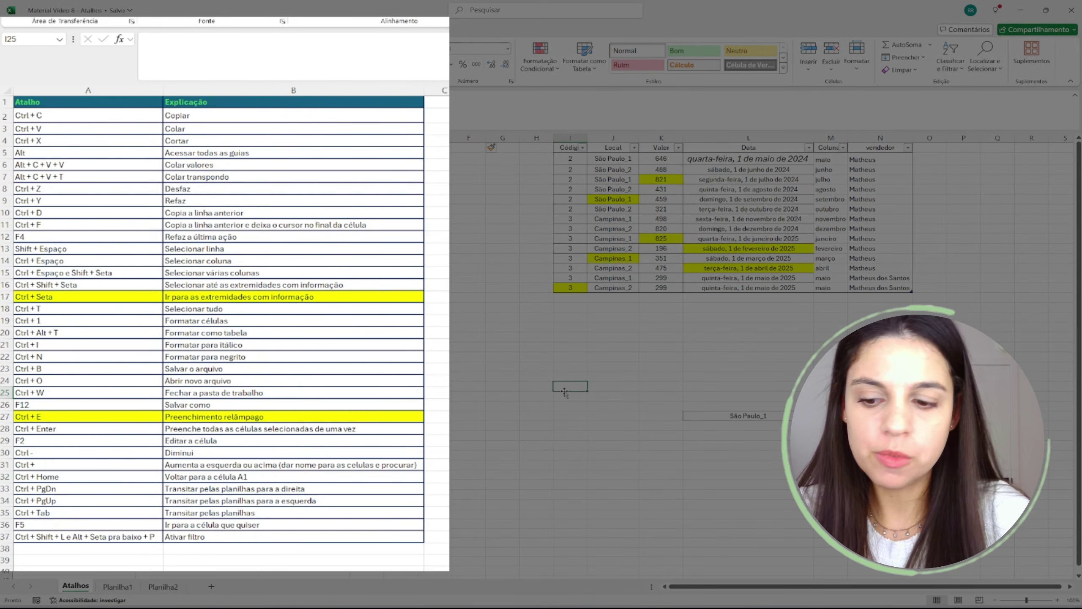
key("ctrl+Home")
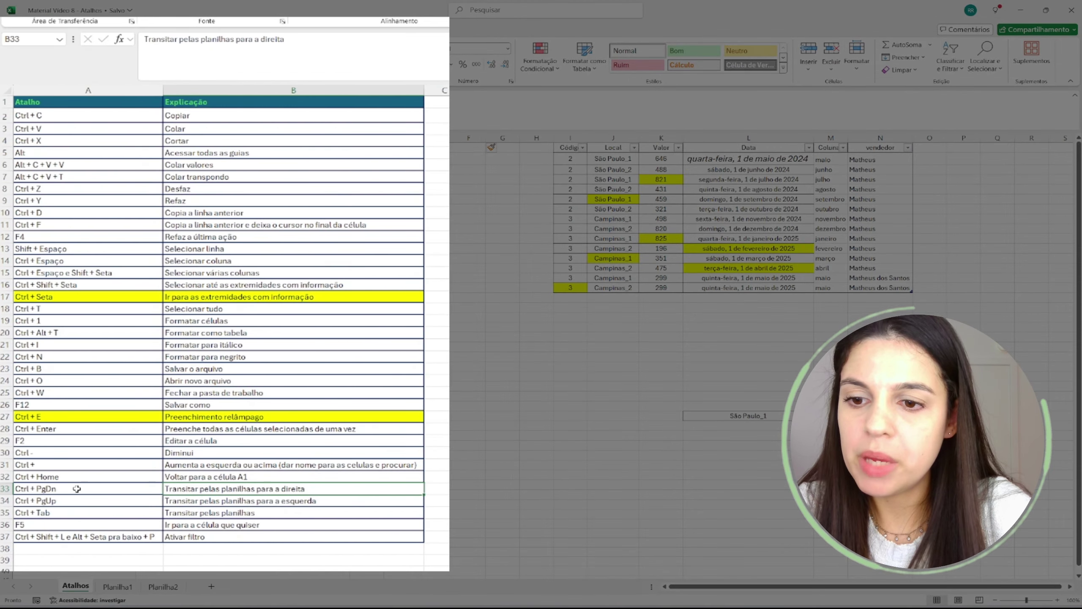
left_click(49, 466)
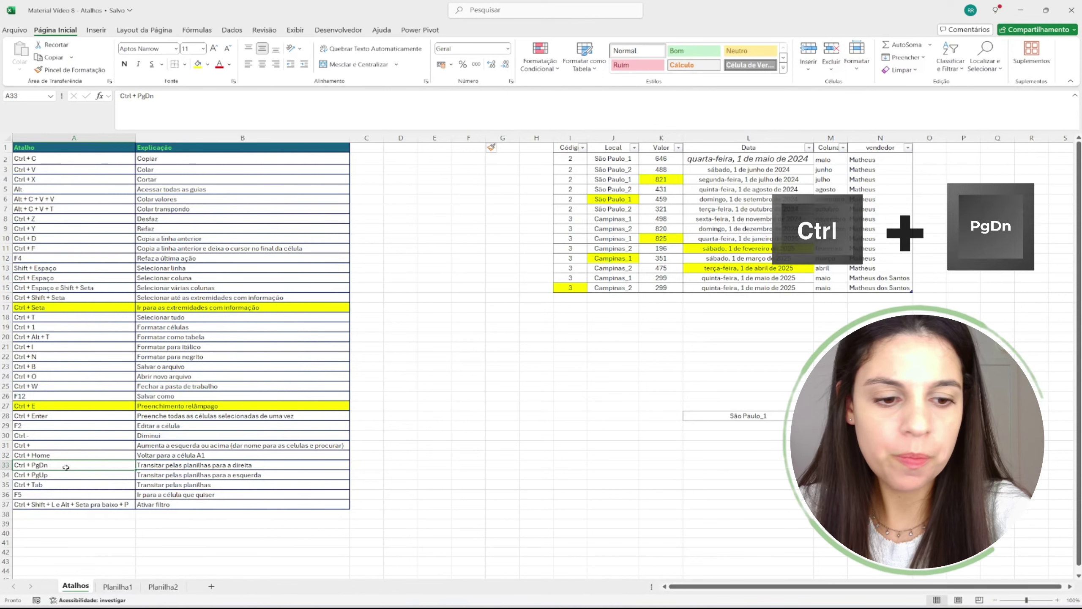
key("ctrl+Page_Down")
key("ctrl+Page_Down")
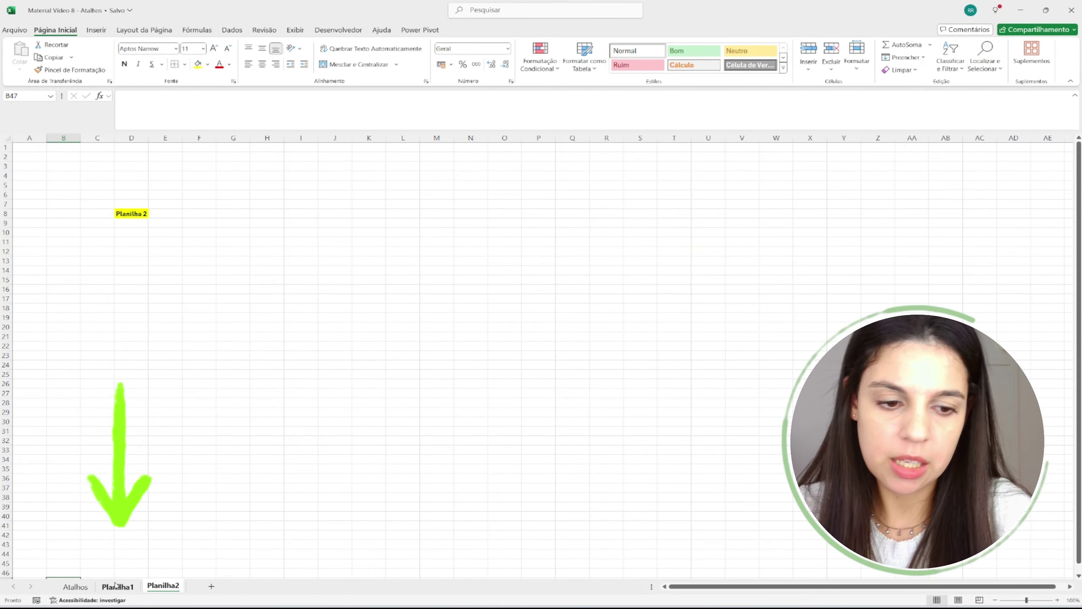
key("ctrl+Page_Up")
key("ctrl+Page_Up")
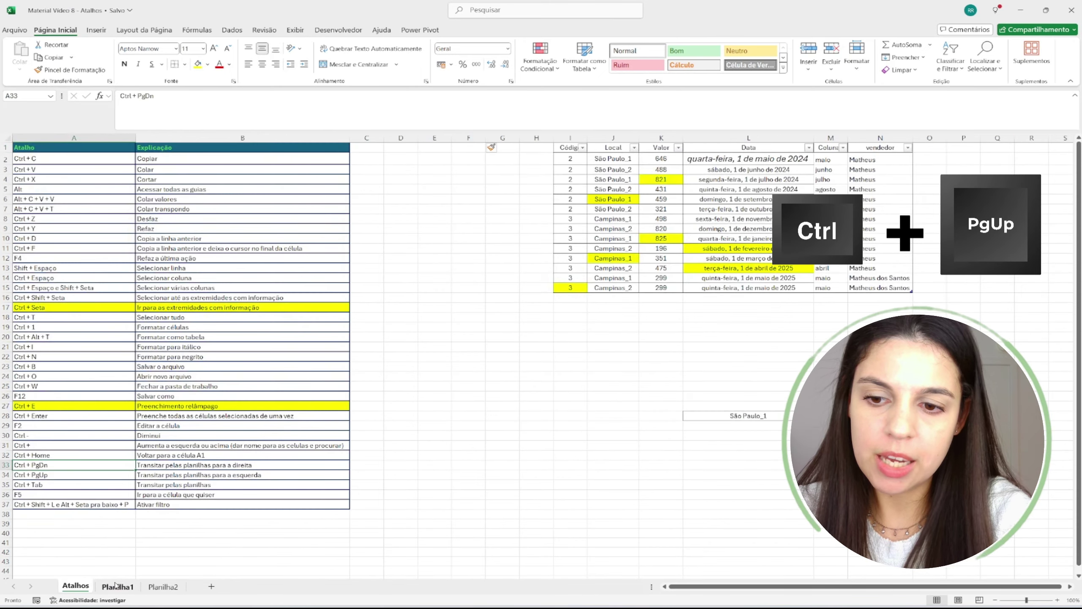
left_click(115, 585)
key("ctrl+Page_Down")
key("ctrl+Page_Up")
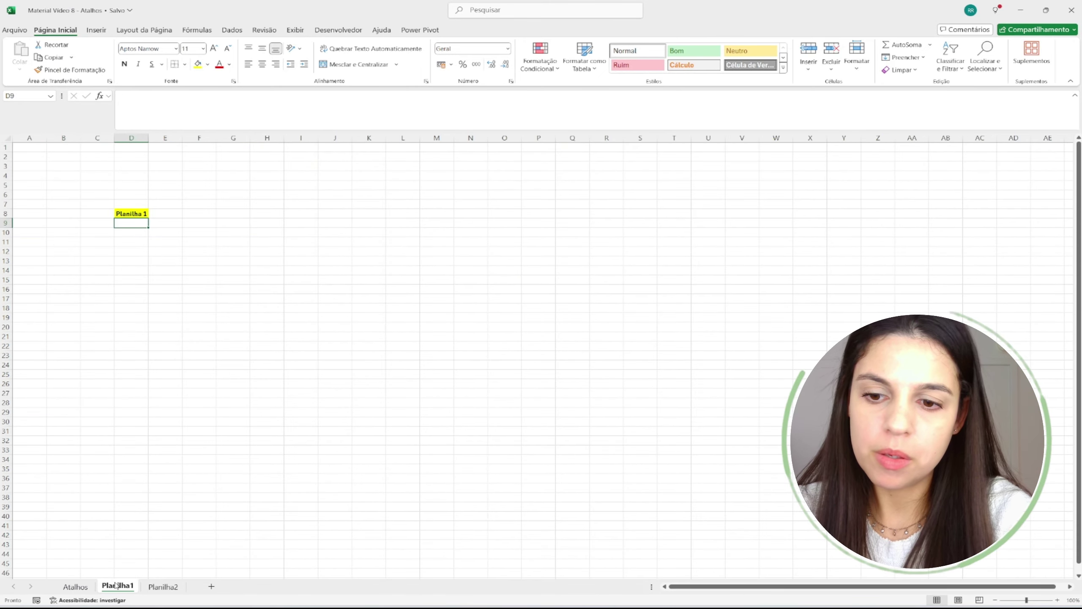
key("ctrl+Page_Up")
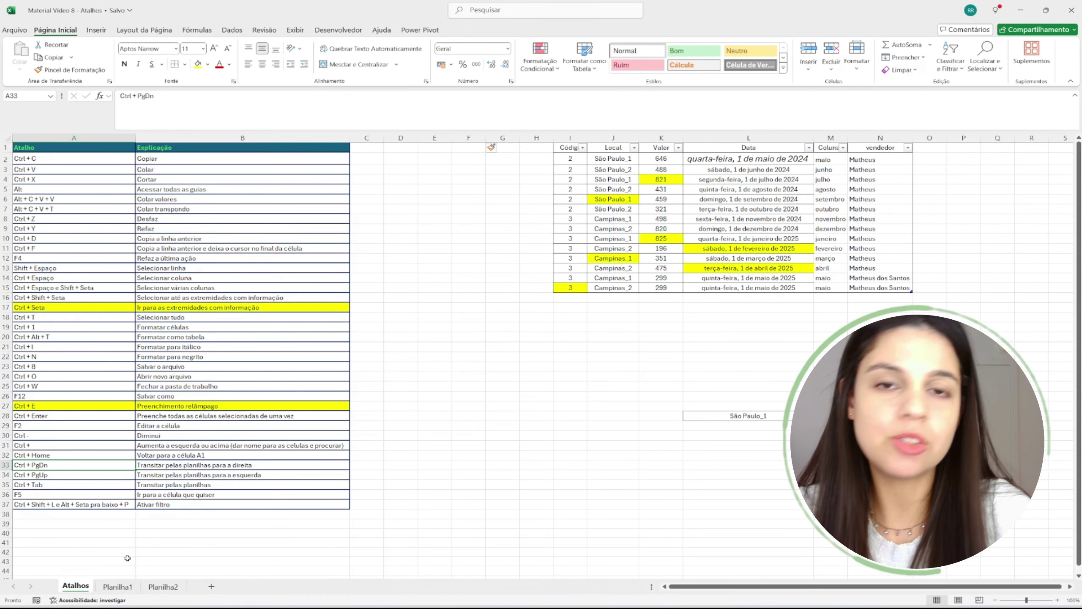
key("Down")
key("Down")
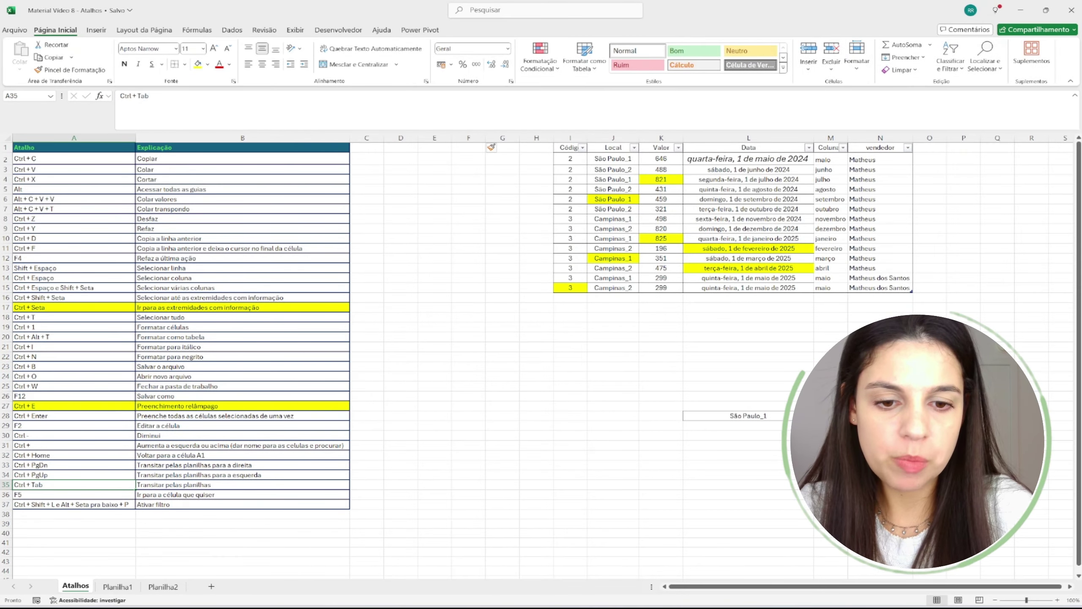
mouse_move(669, 607)
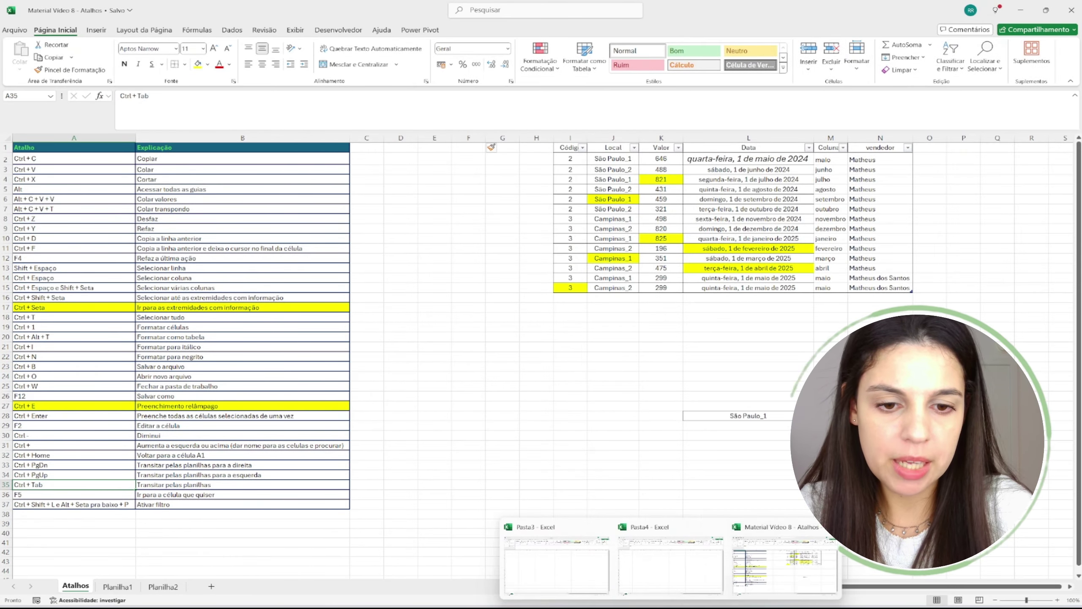
left_click(672, 565)
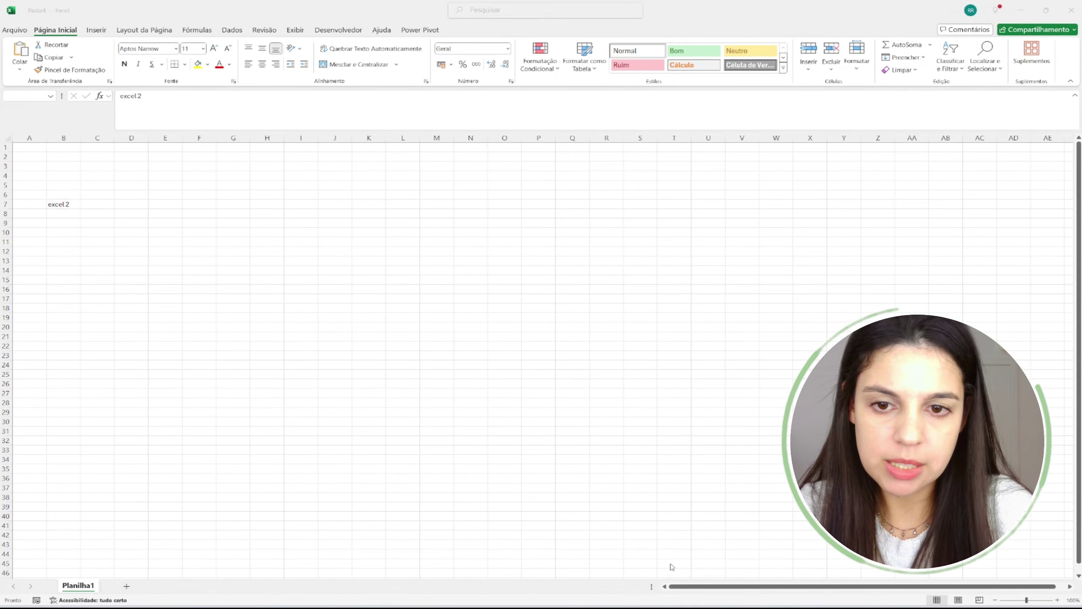
mouse_move(606, 572)
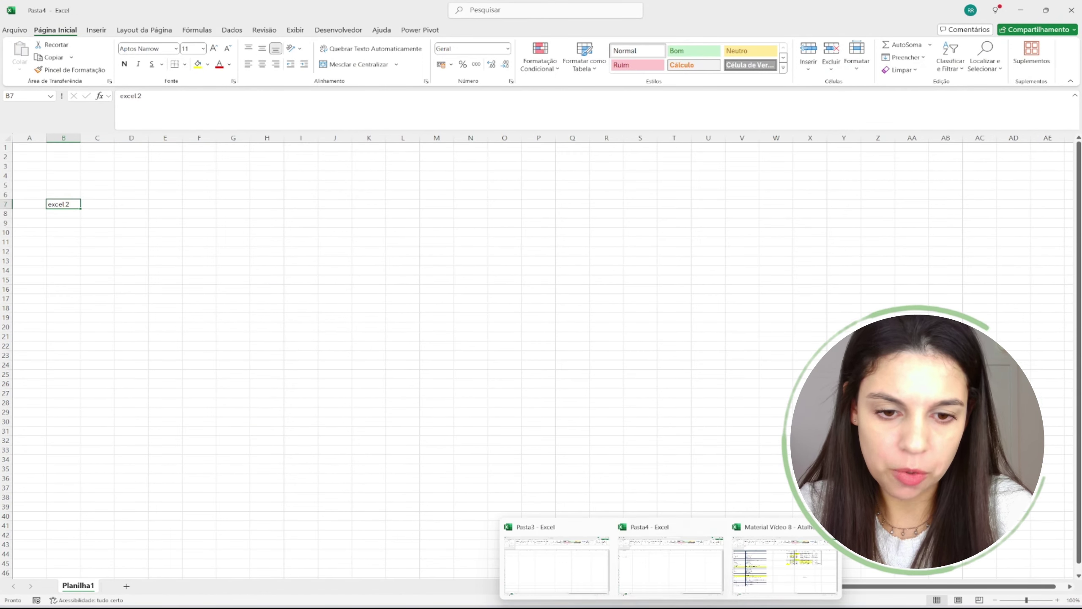
left_click(564, 569)
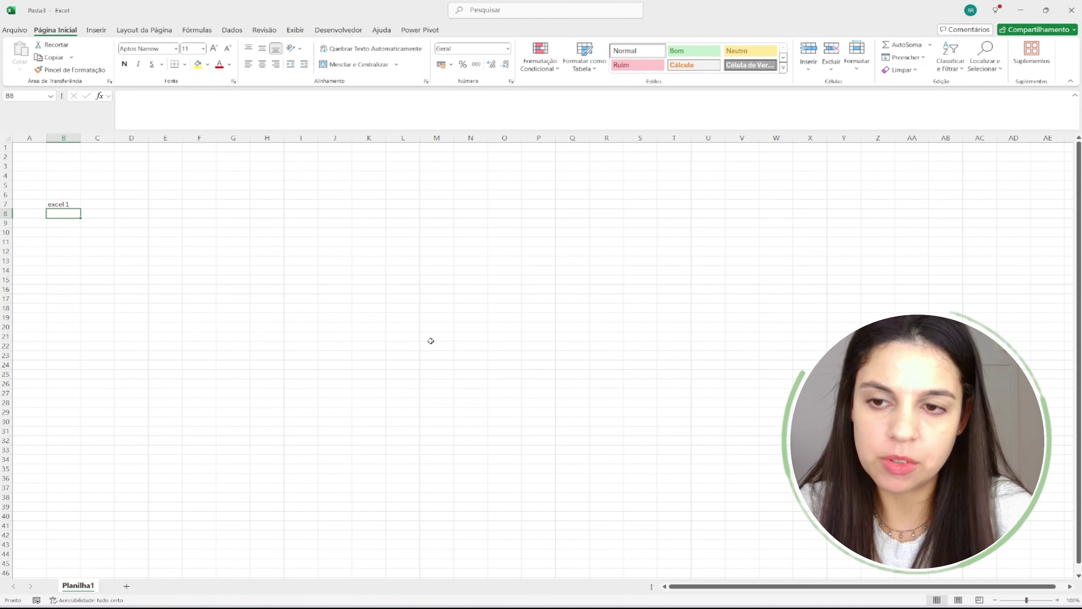
key("alt+Tab")
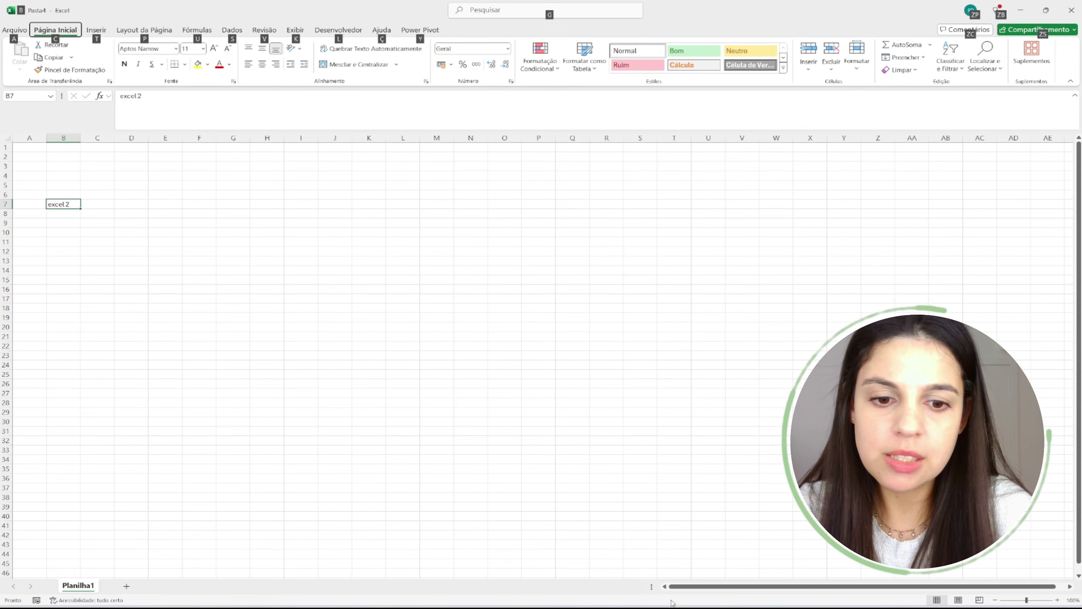
mouse_move(673, 605)
left_click(767, 554)
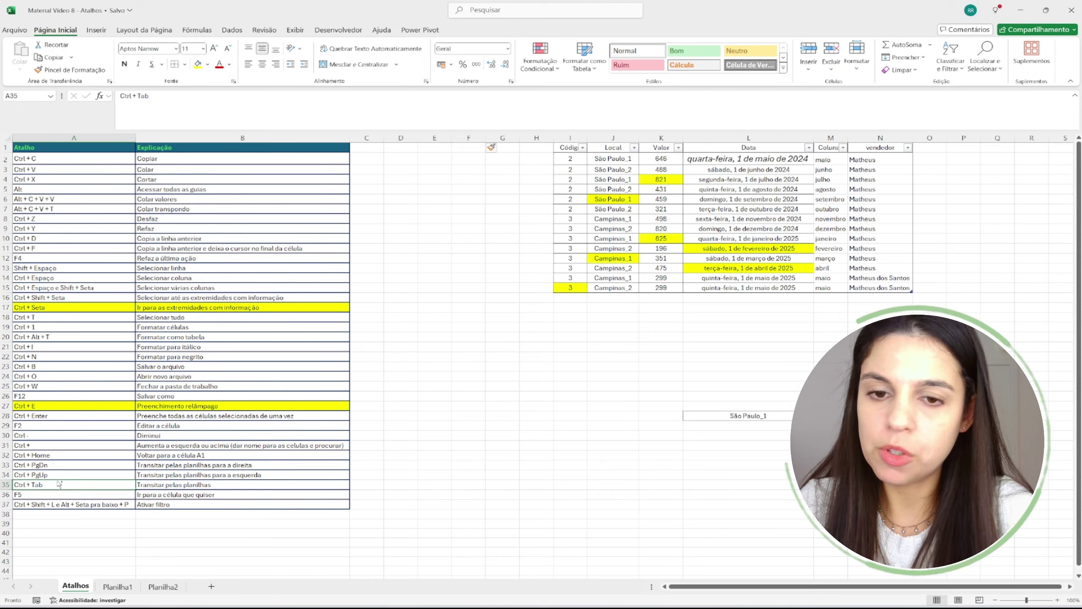
key("ctrl+Tab")
key("ctrl+Tab")
key("ctrl+Tab")
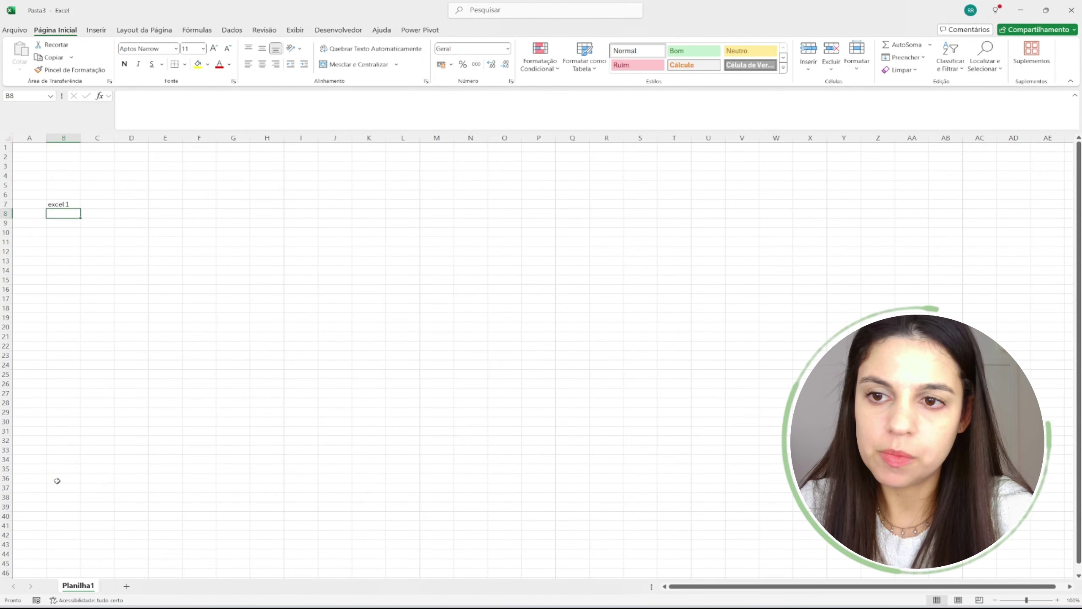
key("ctrl+Tab")
key("ctrl+Tab")
key("ctrl+Tab")
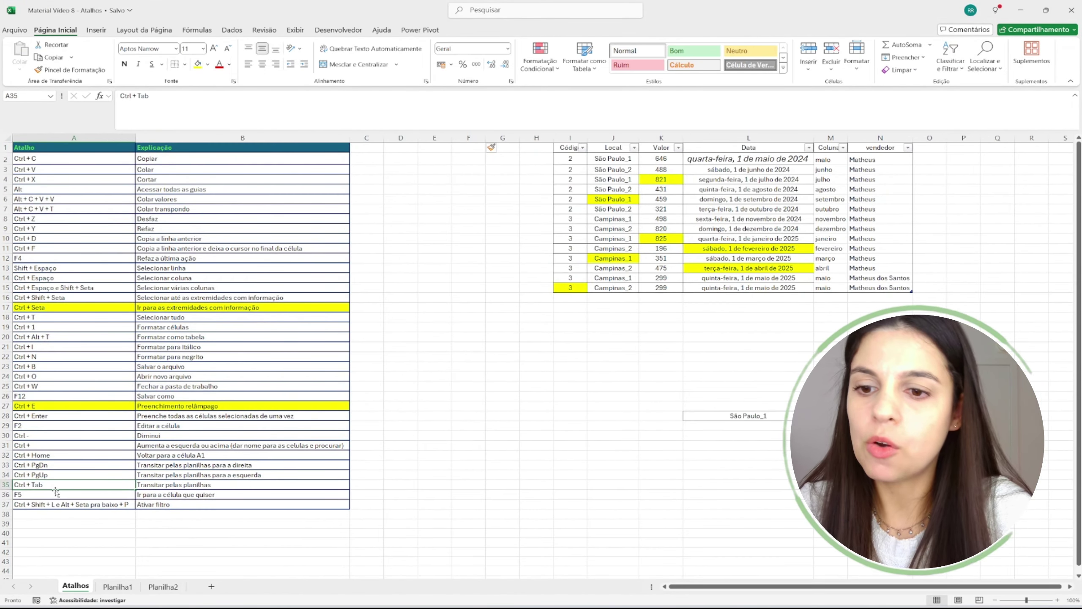
left_click(184, 486)
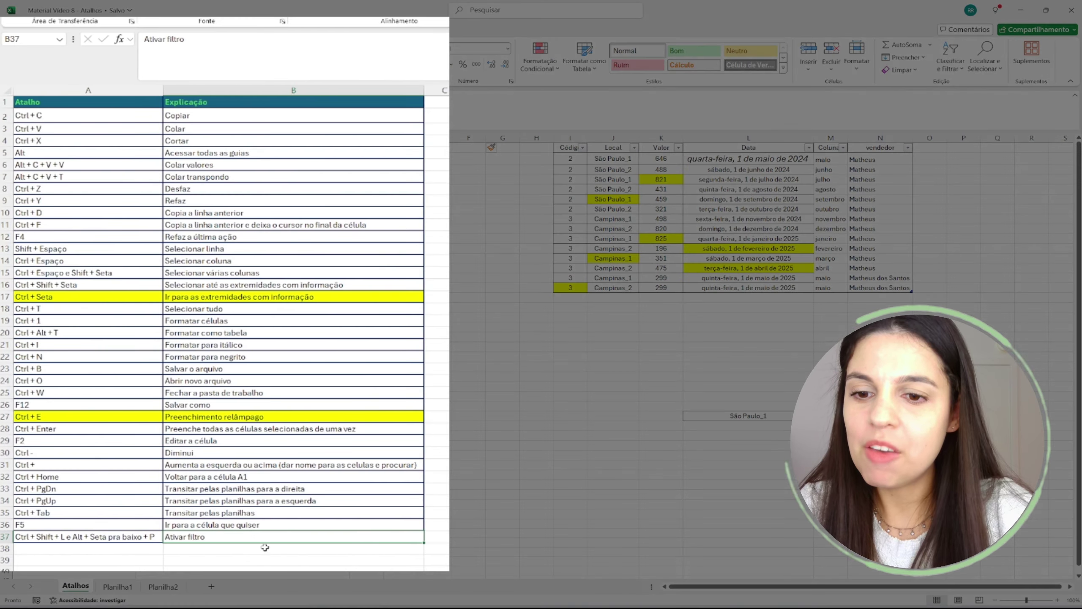
key("Up")
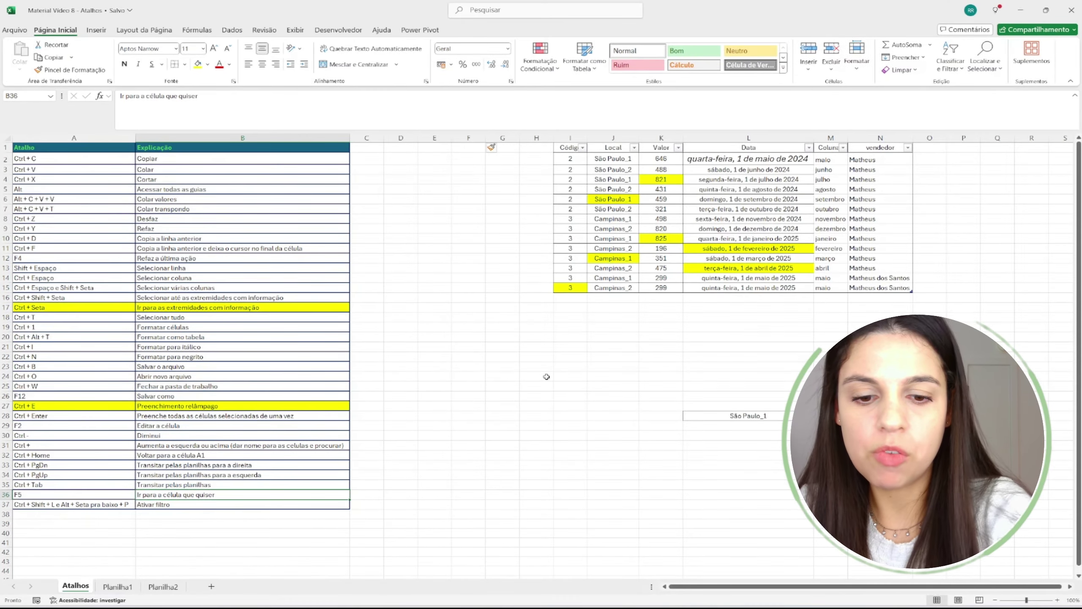
- Use Go To to jump to cell L10, the 1 de janeiro de 2025 date in Tabela1
key("F5")
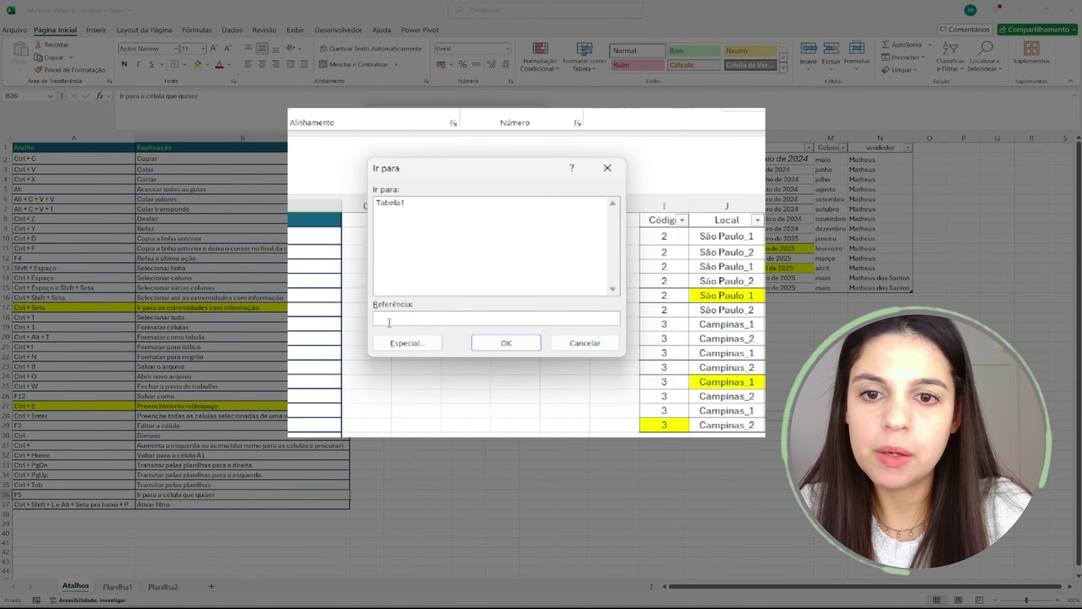
type("I10")
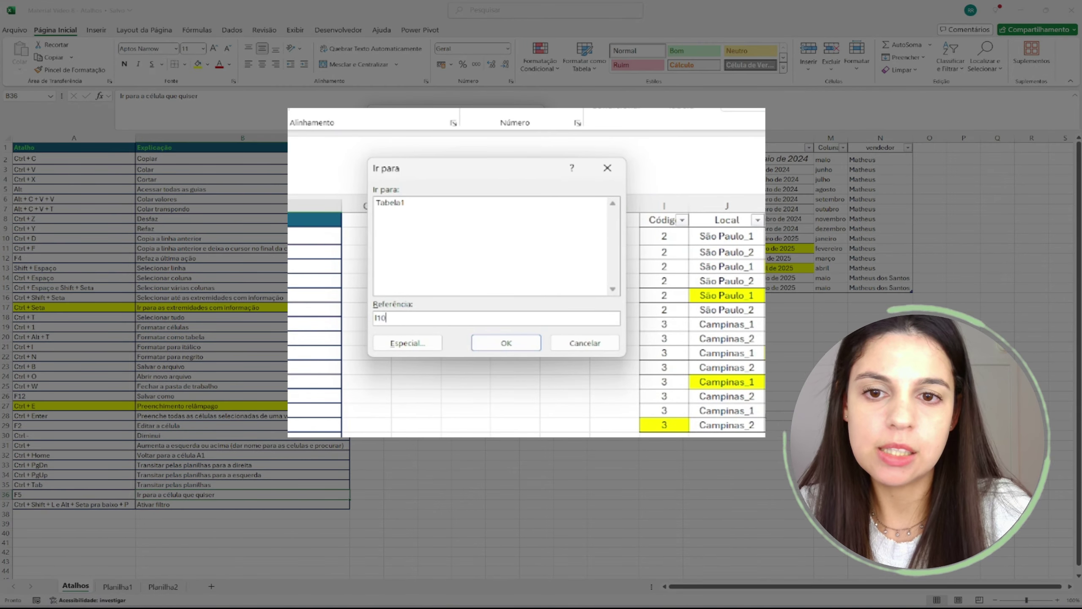
key("Return")
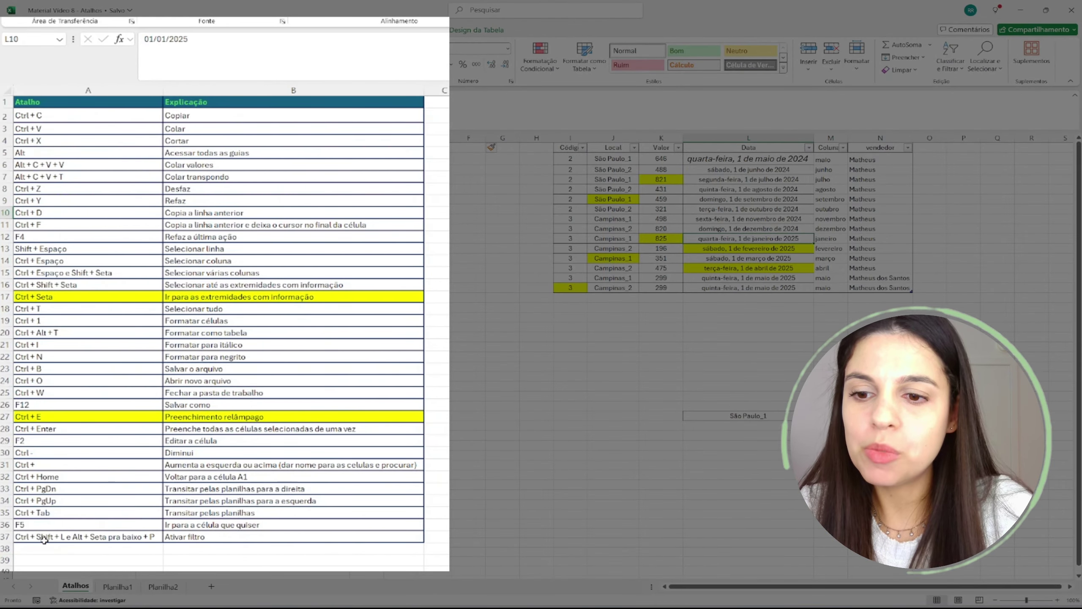
- Toggle AutoFilter on the Atalho/Explicação shortcut list with Ctrl+Shift+L, leaving it on
left_click(39, 506)
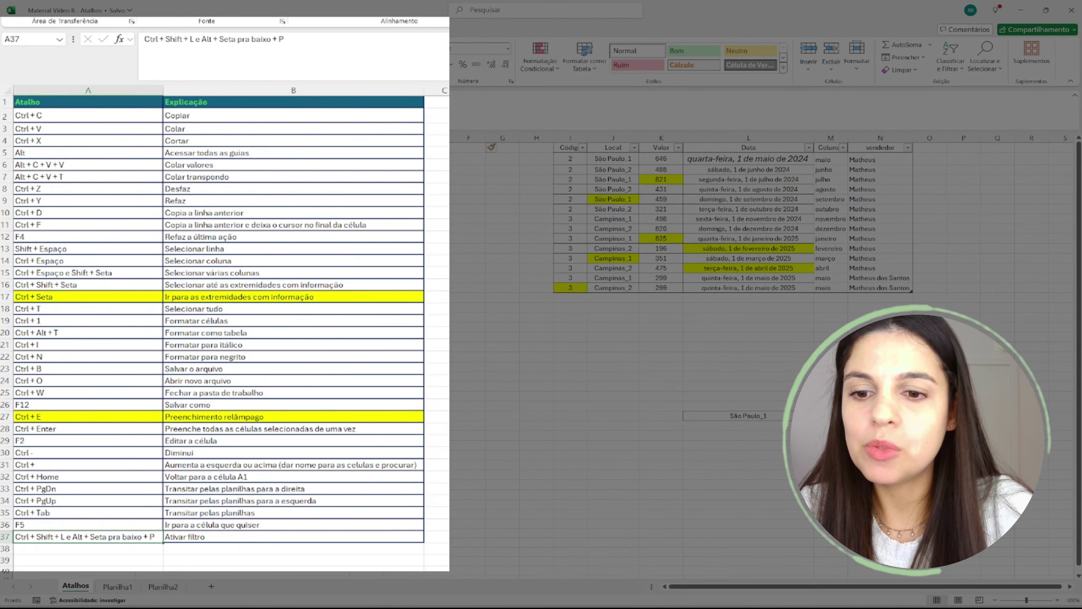
left_click(708, 235)
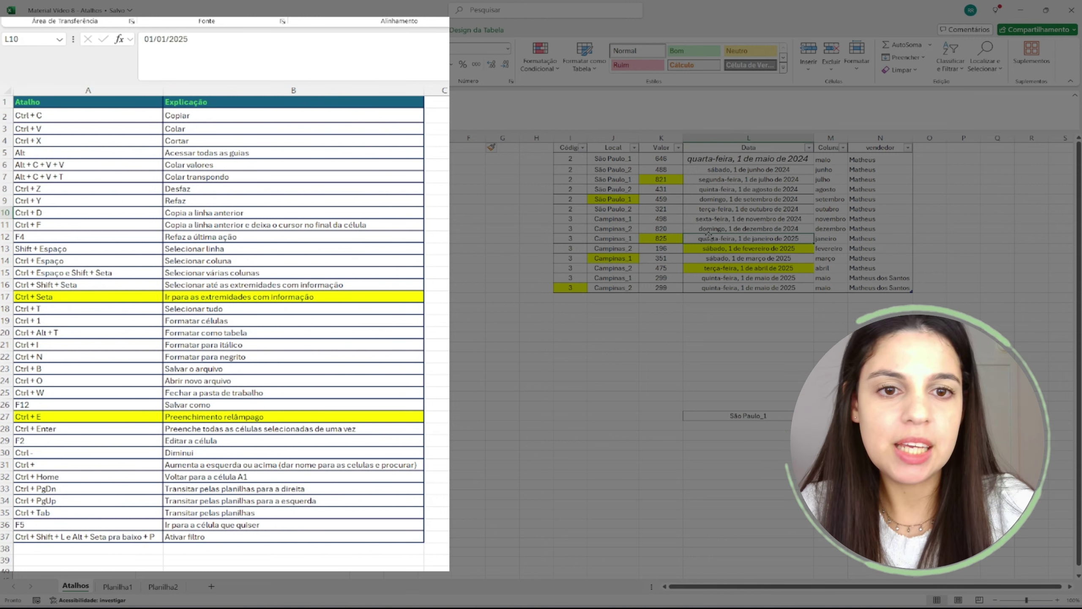
left_click(369, 117)
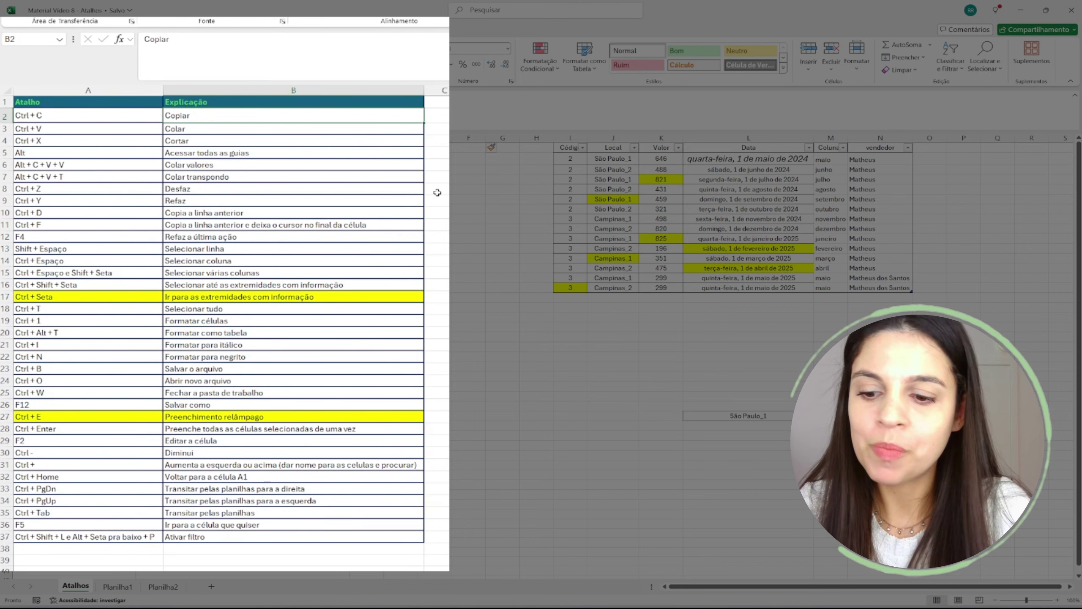
key("ctrl+shift+l")
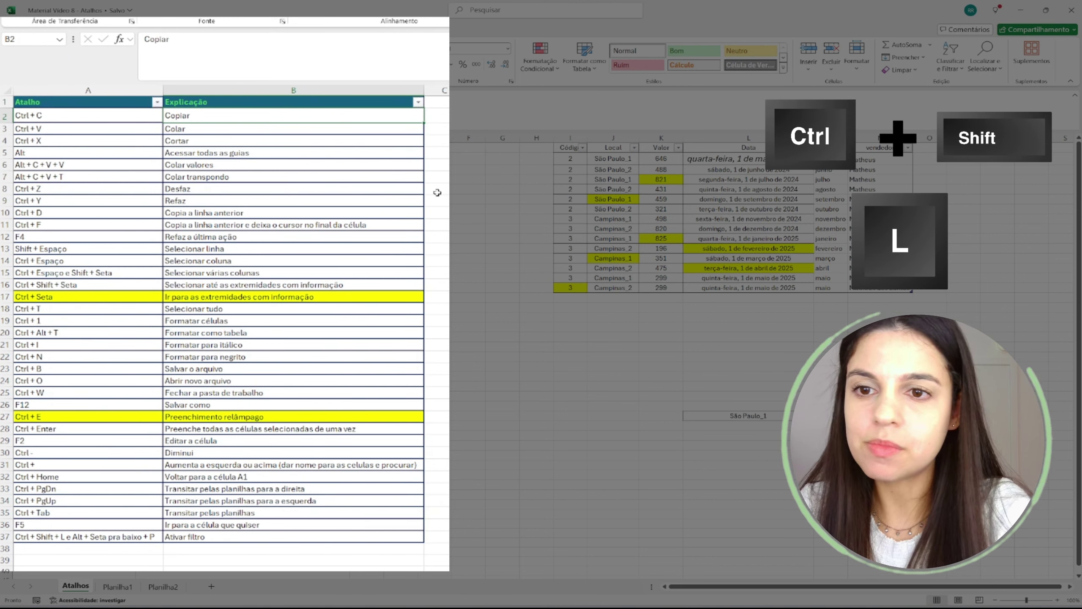
left_click(250, 139)
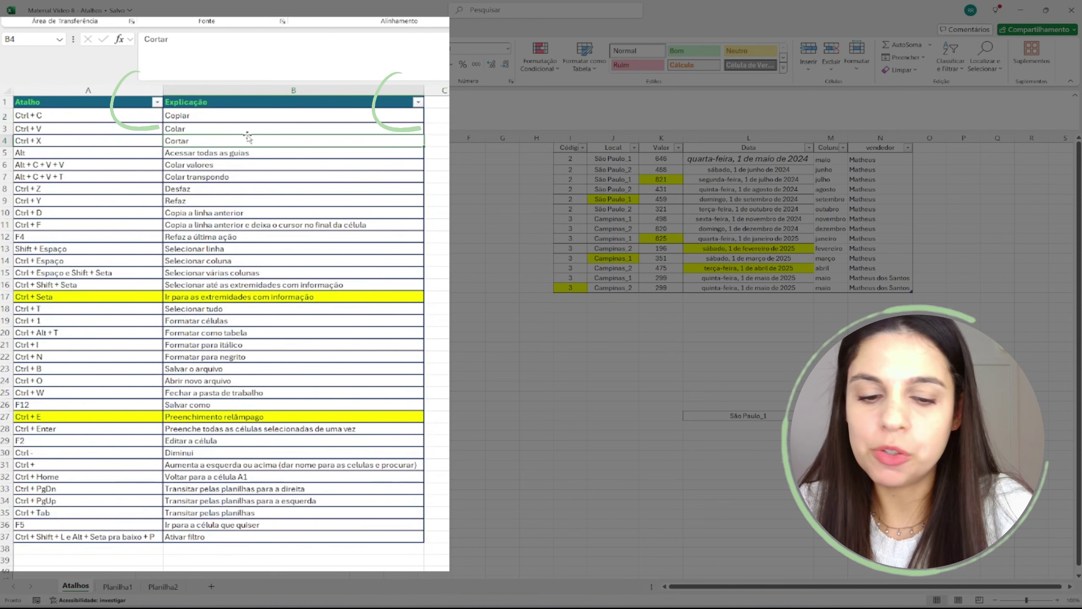
key("ctrl+shift+l")
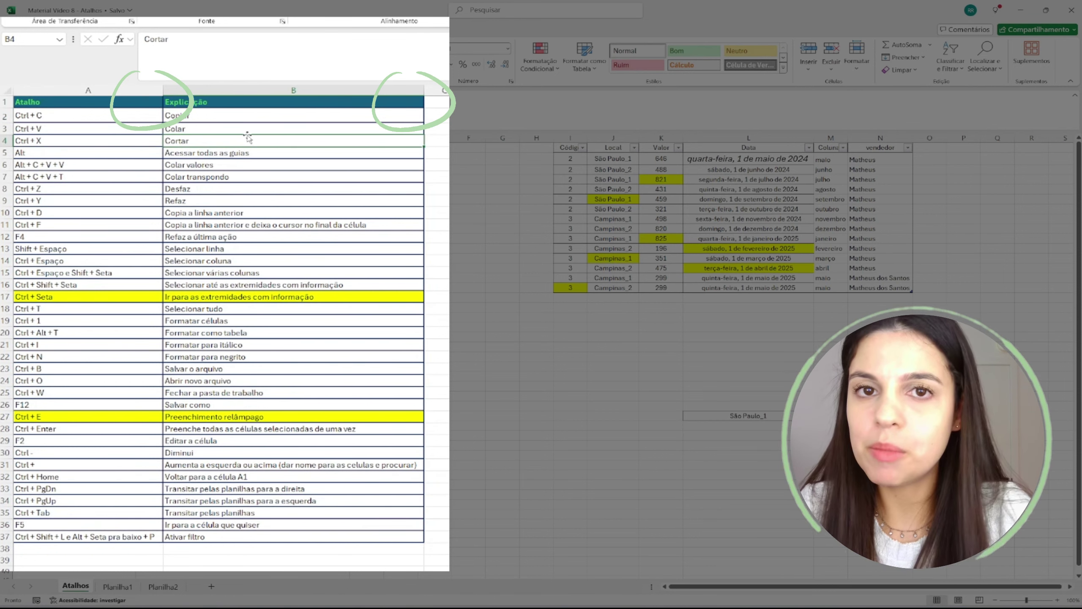
key("ctrl+shift+l")
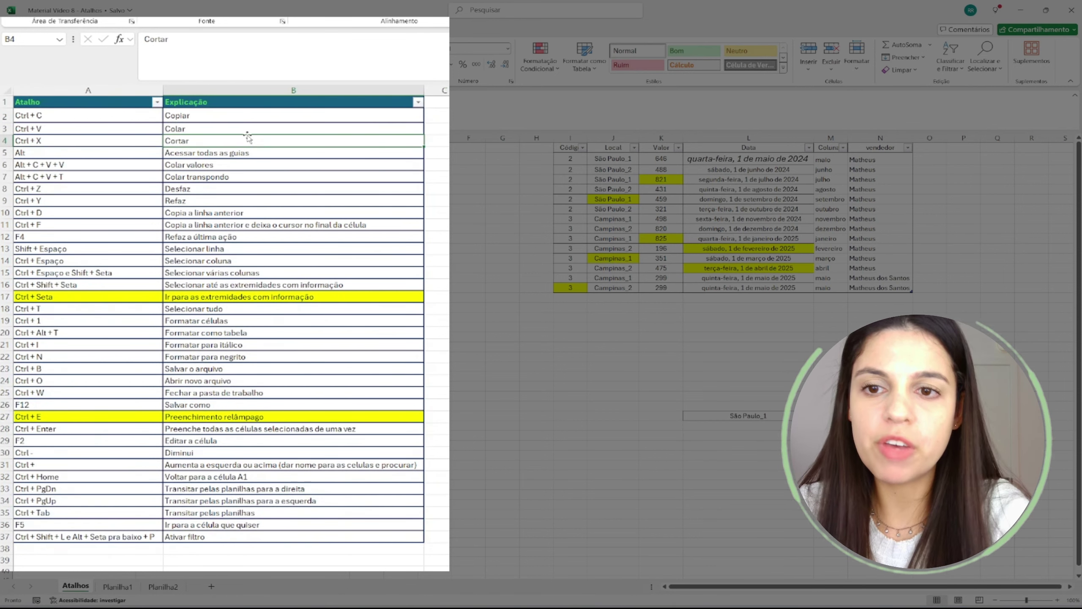
key("ctrl+shift+l")
key("ctrl+shift+l")
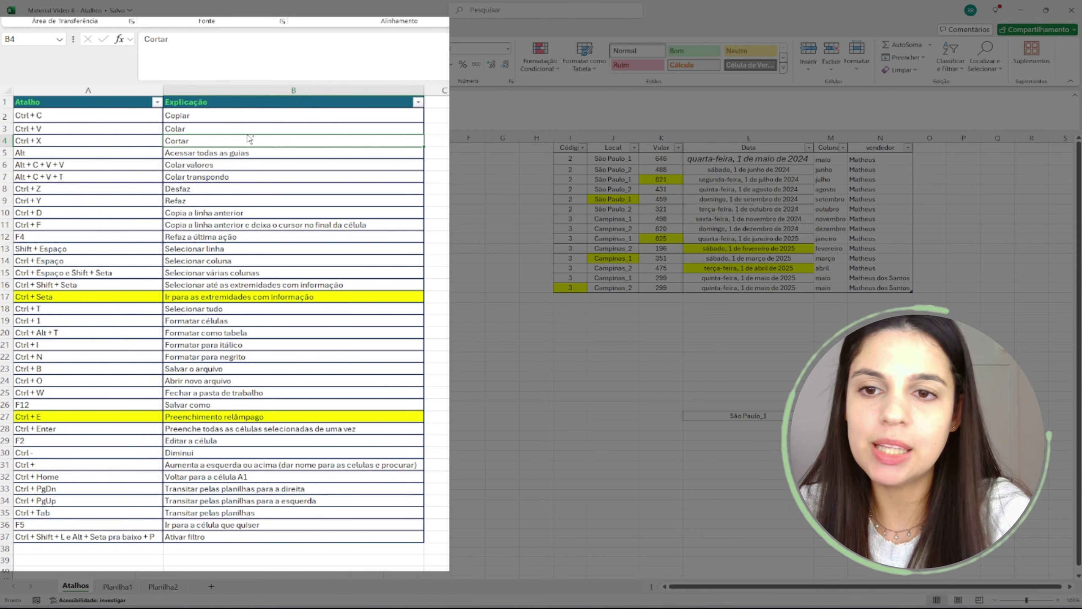
- Move to the Explicação header and open its filter options with Alt+Down
key("Up")
key("Up")
key("Up")
key("Left")
key("Right")
key("Right")
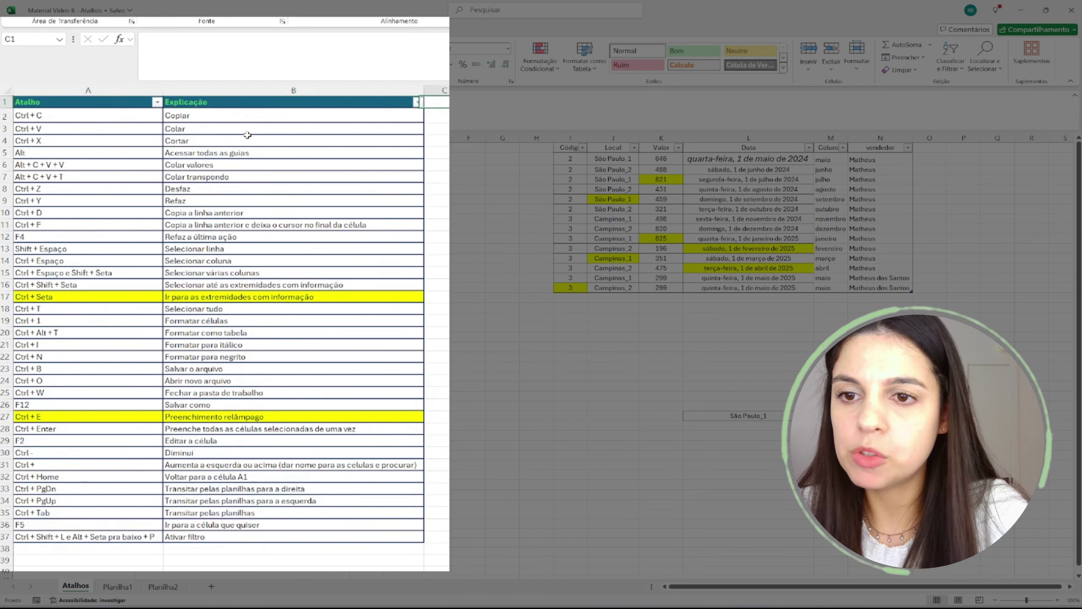
key("Left")
key("Left")
key("Right")
key("Right")
key("Left")
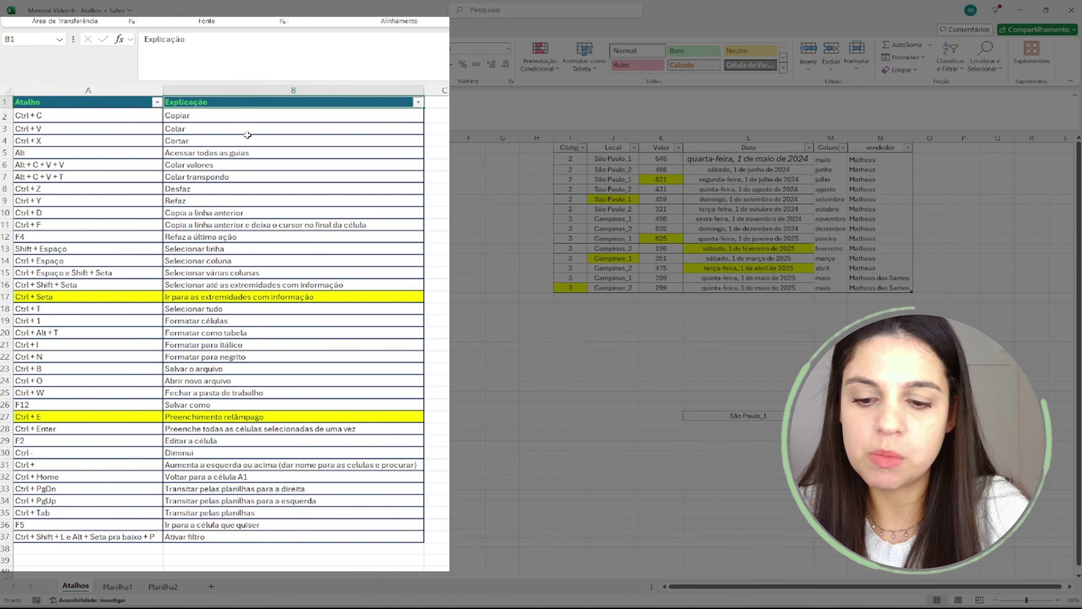
key("alt+Down")
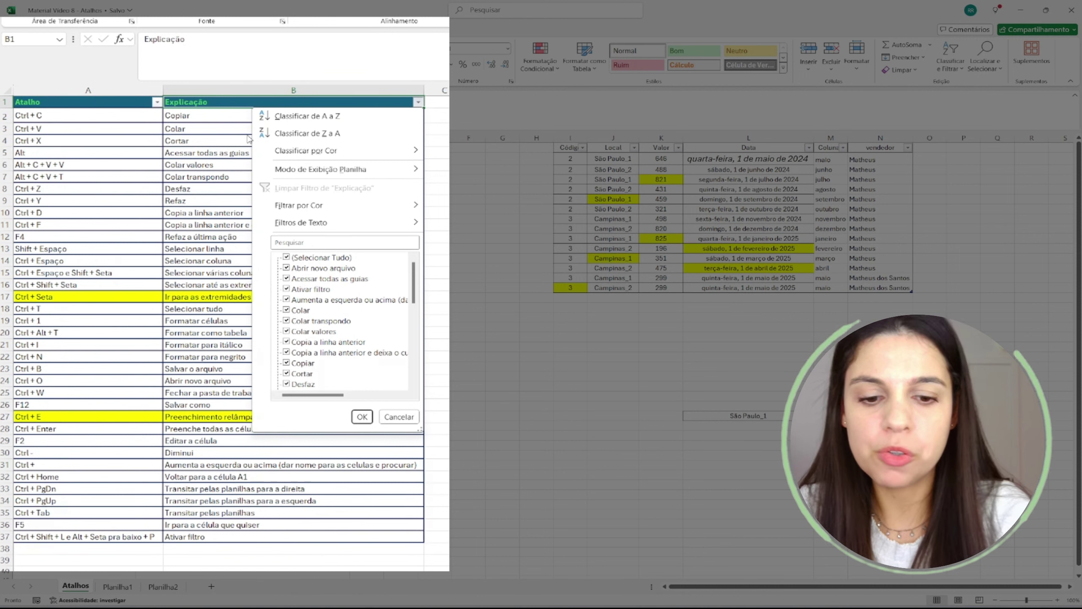
key("p")
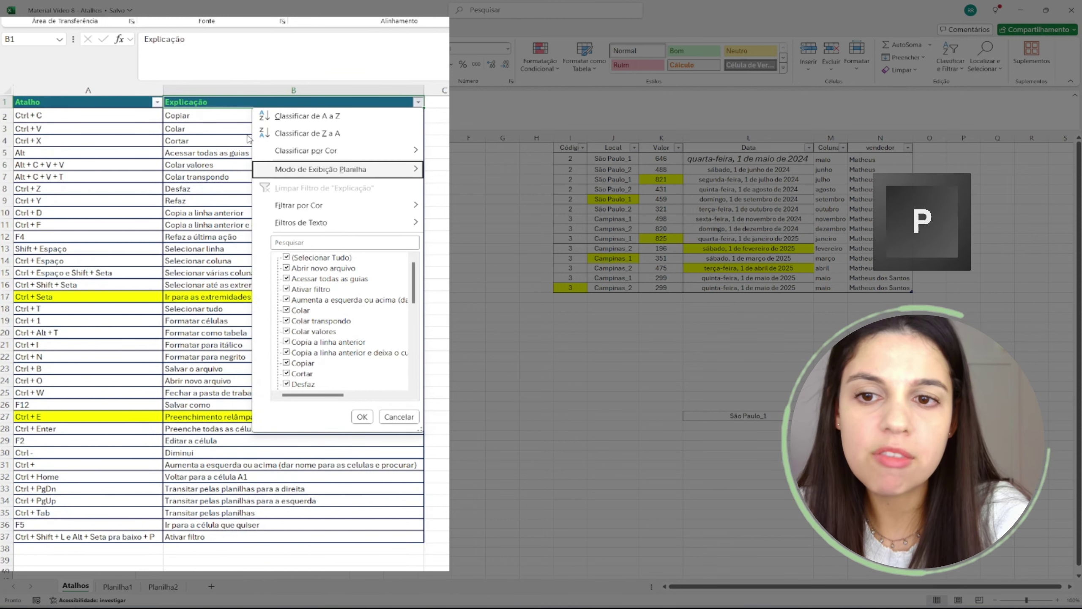
key("p")
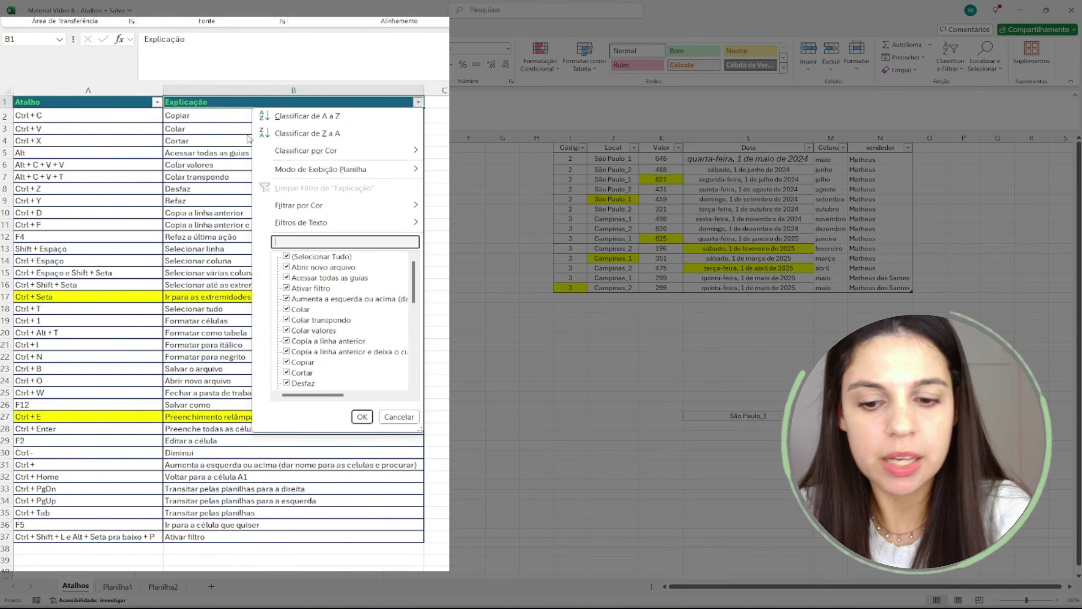
type("corta")
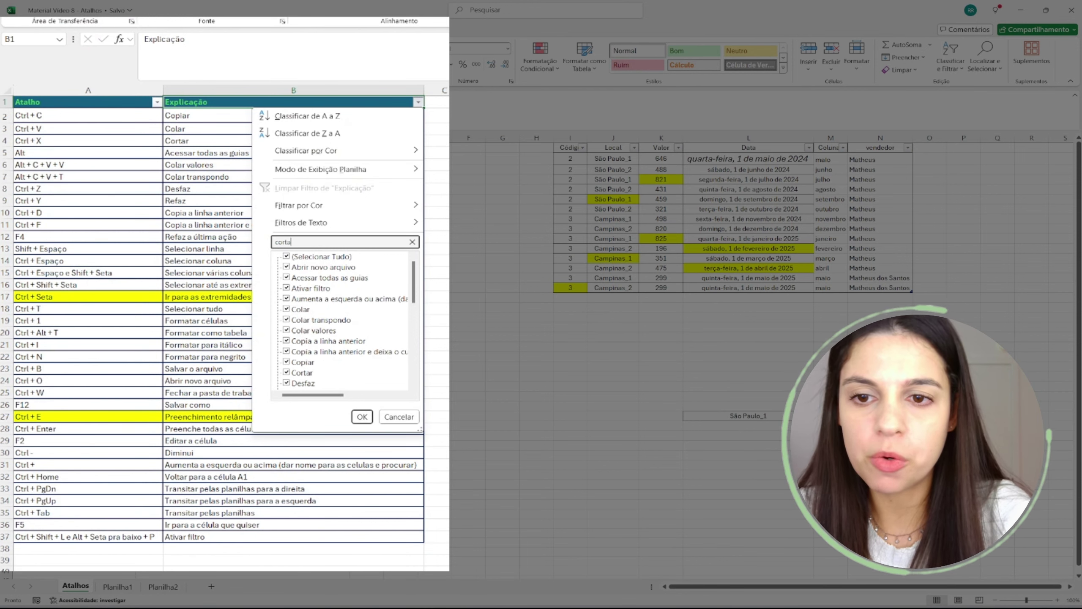
key("Return")
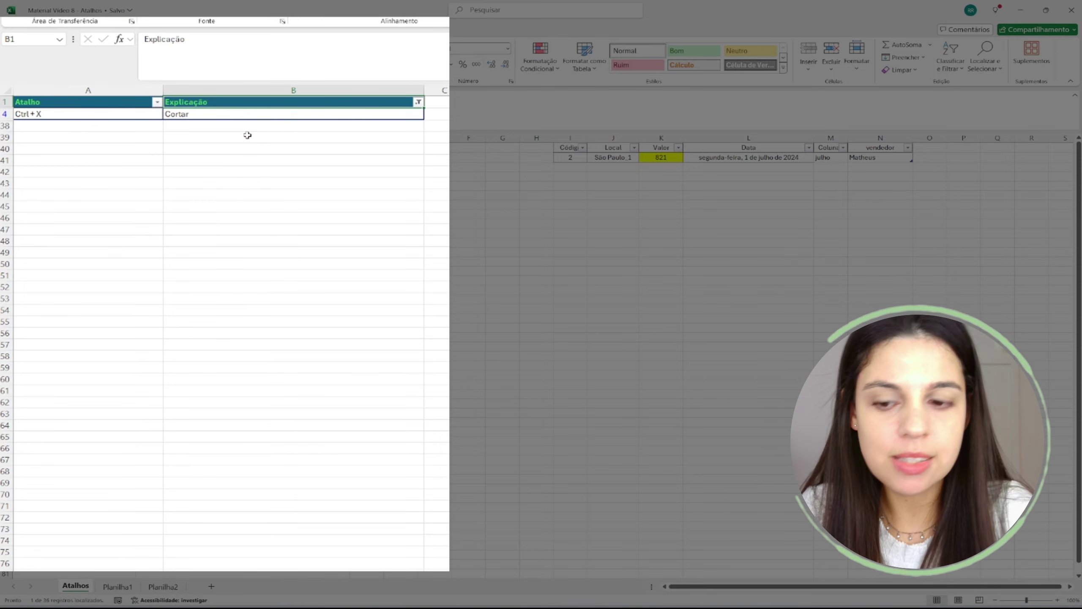
key("ctrl+shift+l")
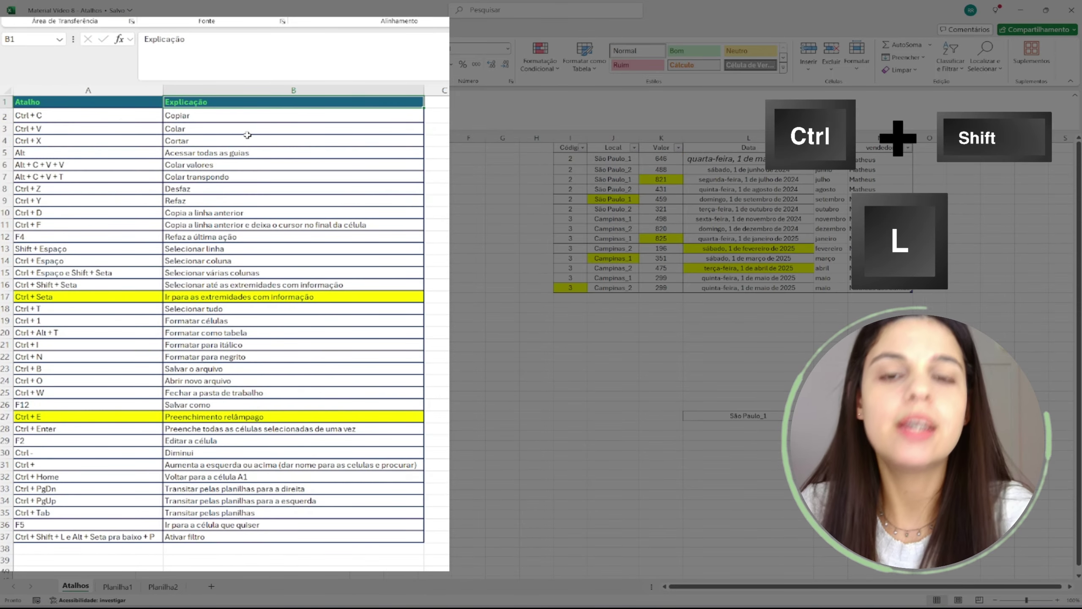
key("ctrl+shift+l")
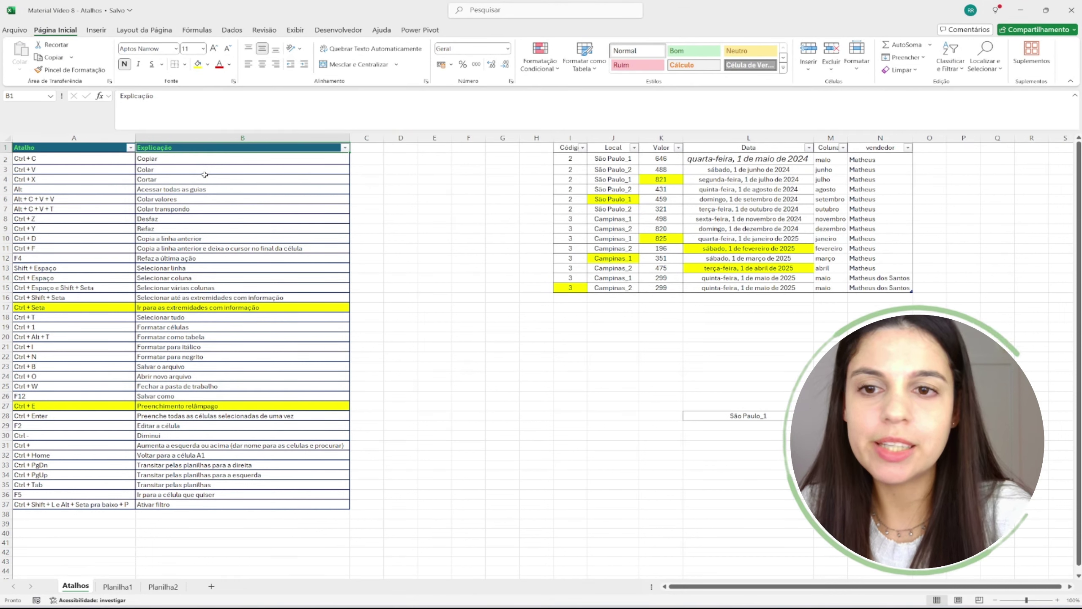
key("Down")
key("Down")
key("Down")
key("Down")
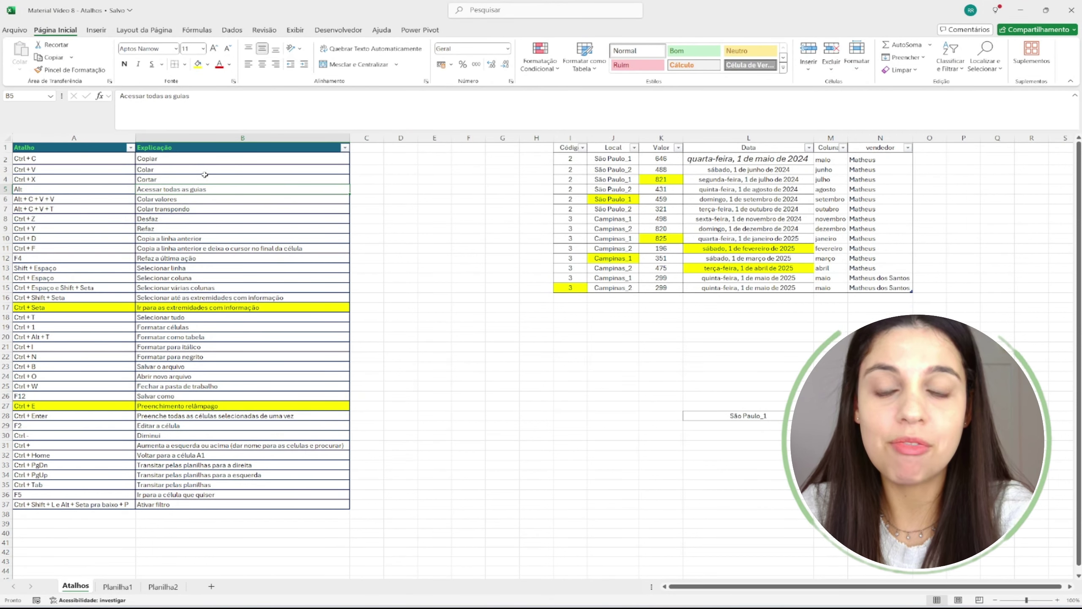